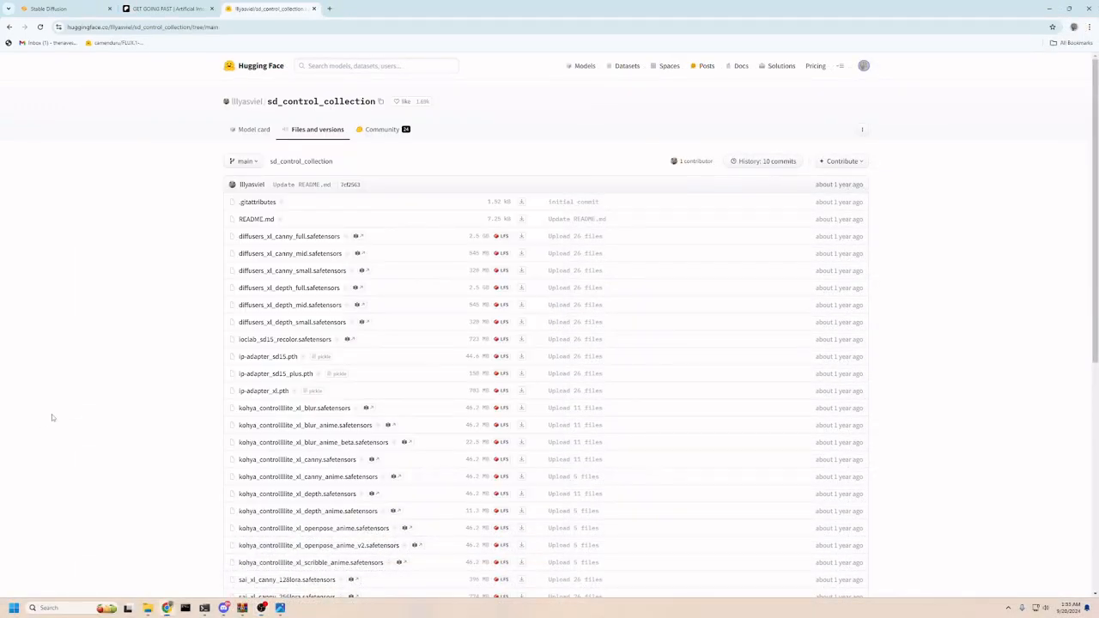
Browse to SDForge\webui\models\ControlNet as the save location for diffusers_xl_canny_full.safetensors and cancel the download
left_click(520, 237)
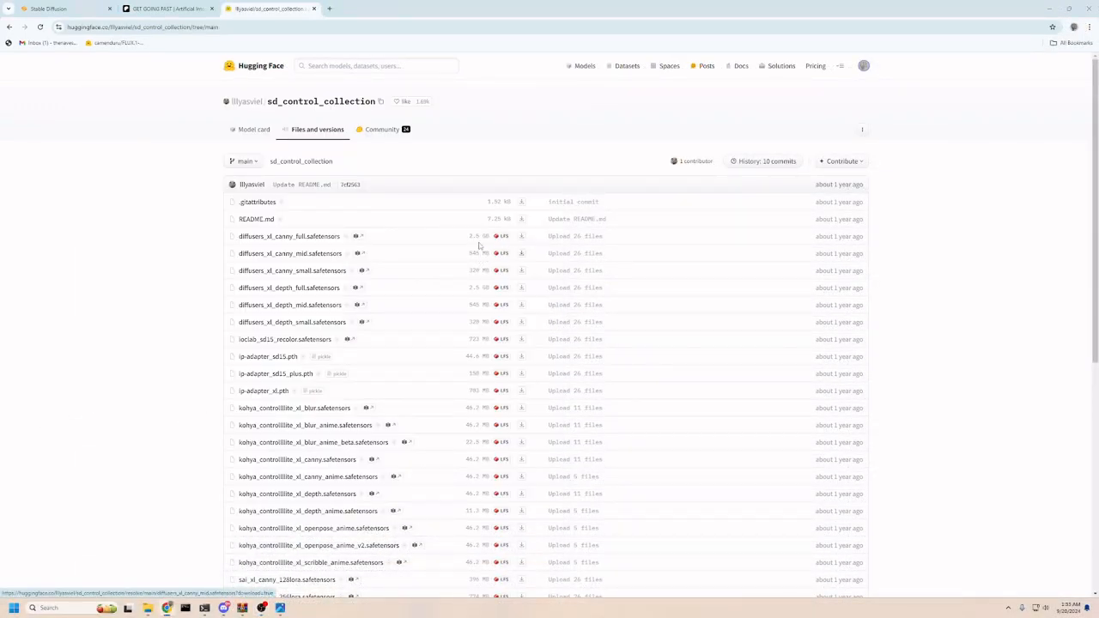
left_click(159, 368)
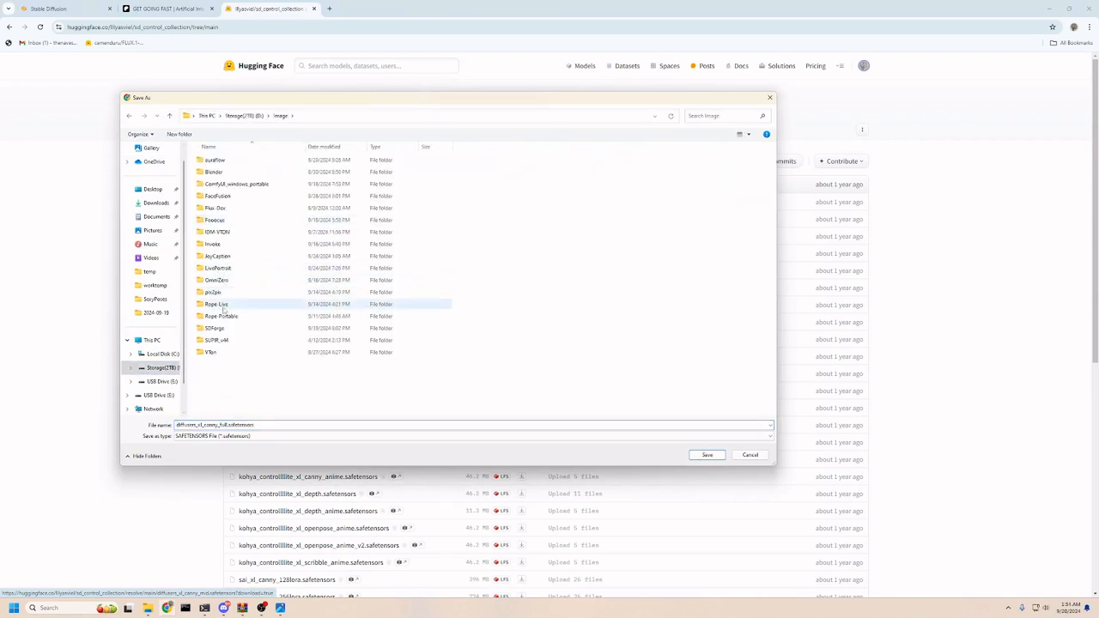
double_click(214, 329)
double_click(212, 172)
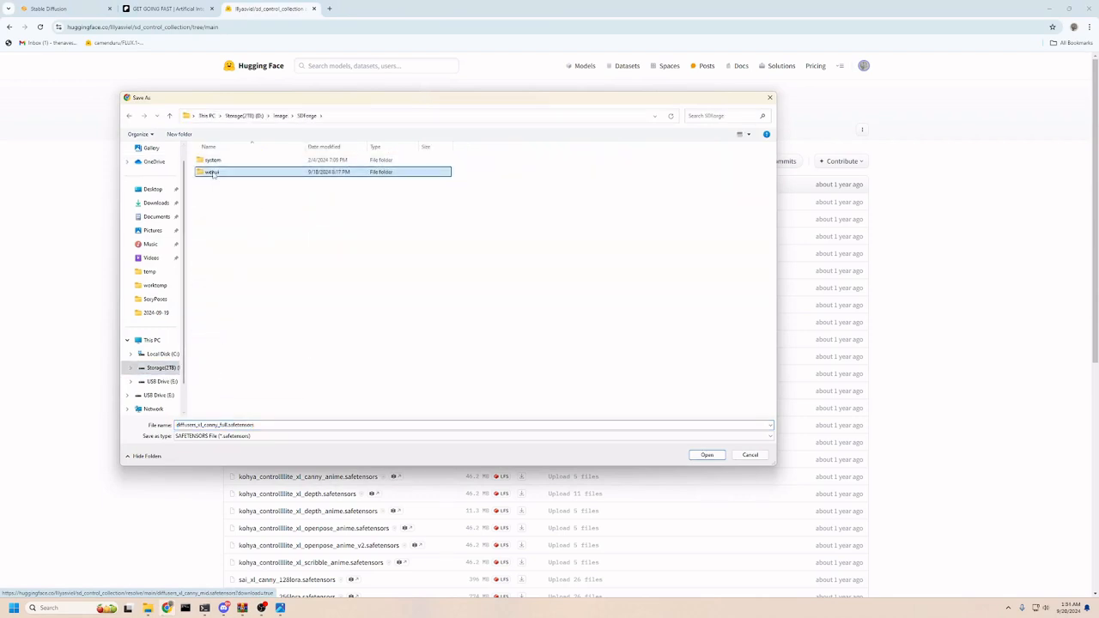
double_click(225, 305)
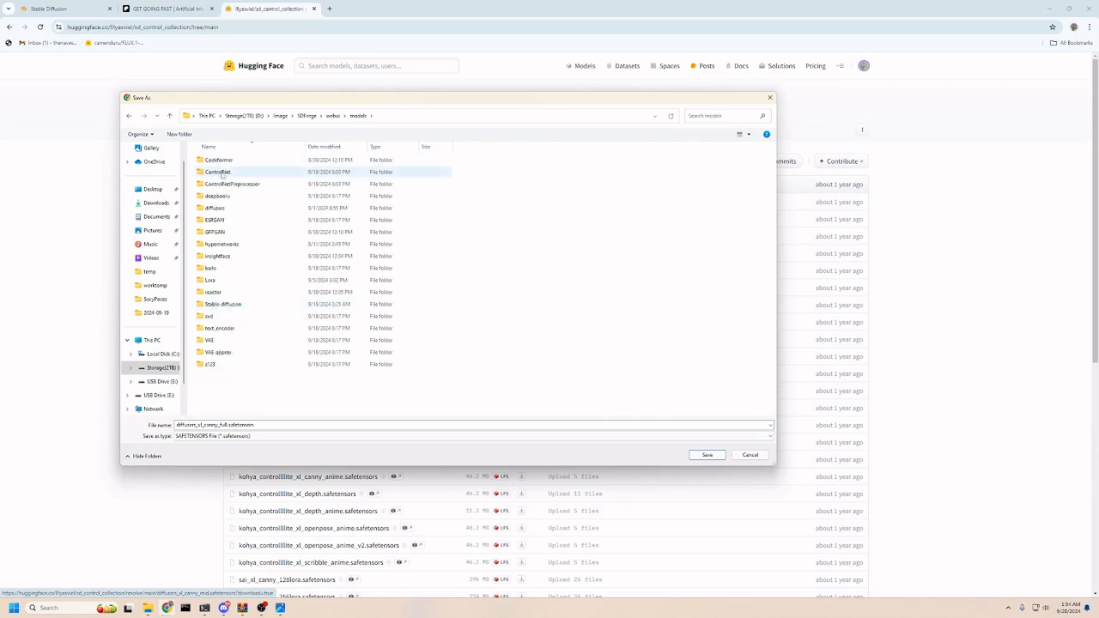
double_click(222, 173)
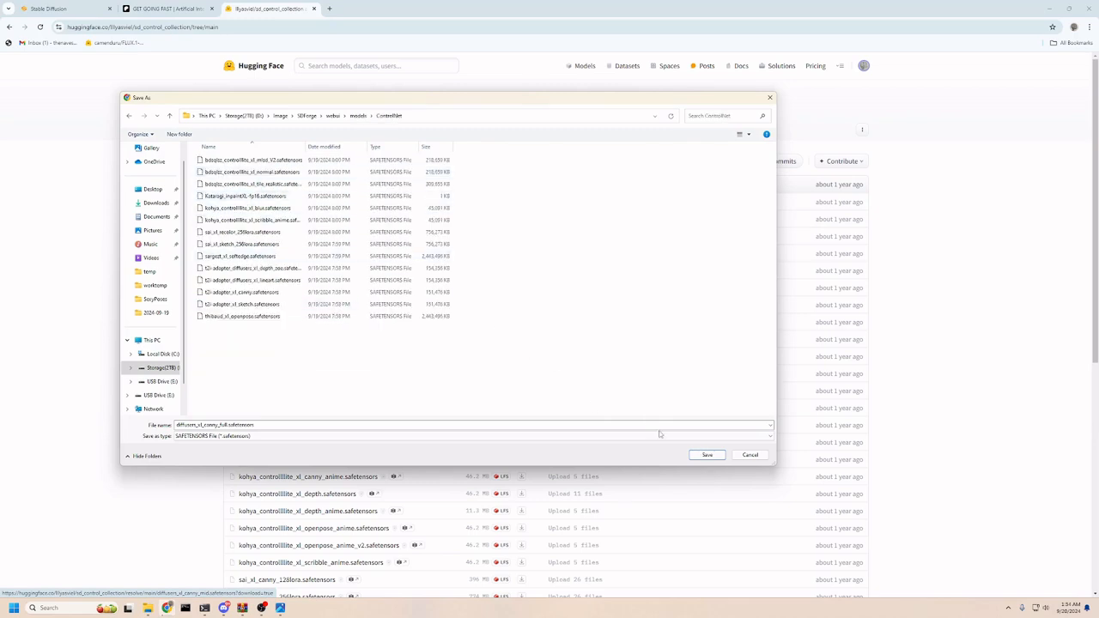
left_click(743, 455)
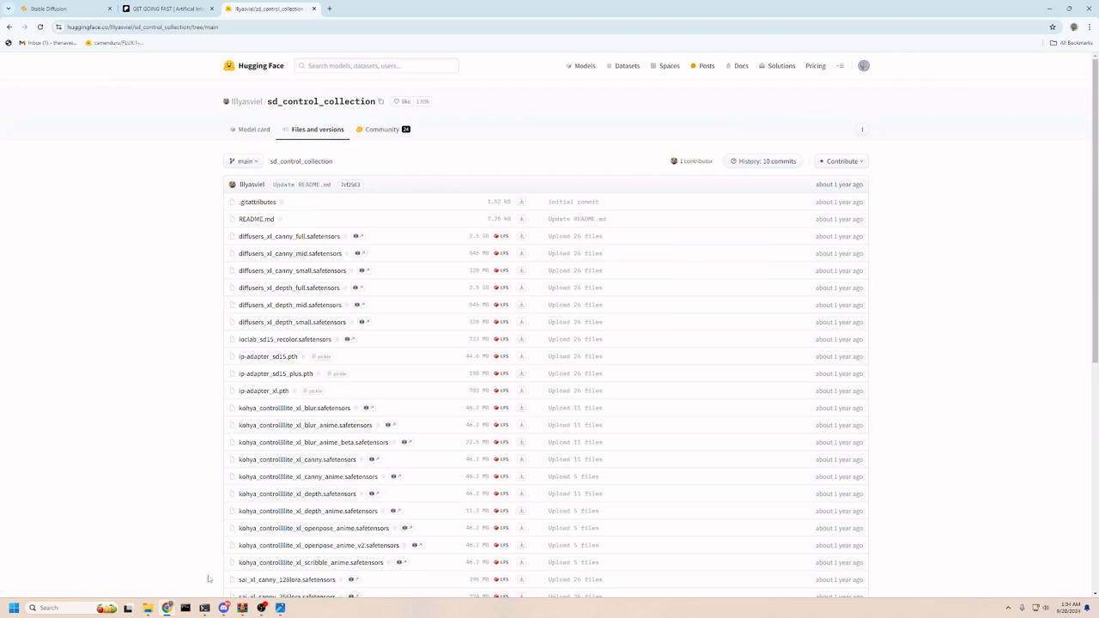
Switch to File Explorer and look at the cut and copy options for the first archive in Downloads, leaving the file in place
left_click(147, 608)
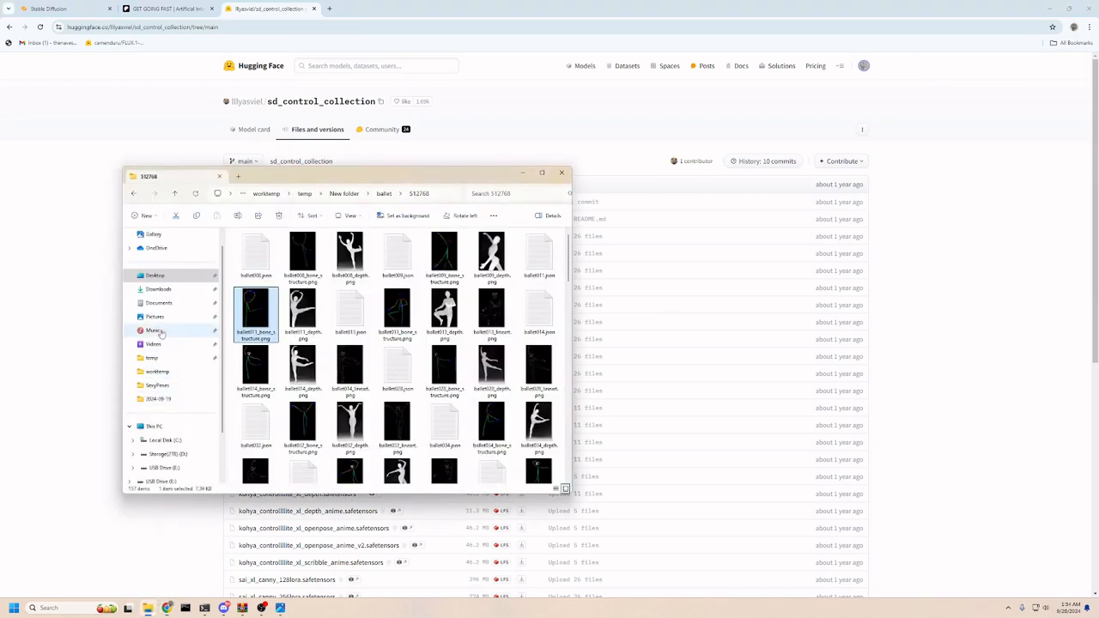
left_click(159, 288)
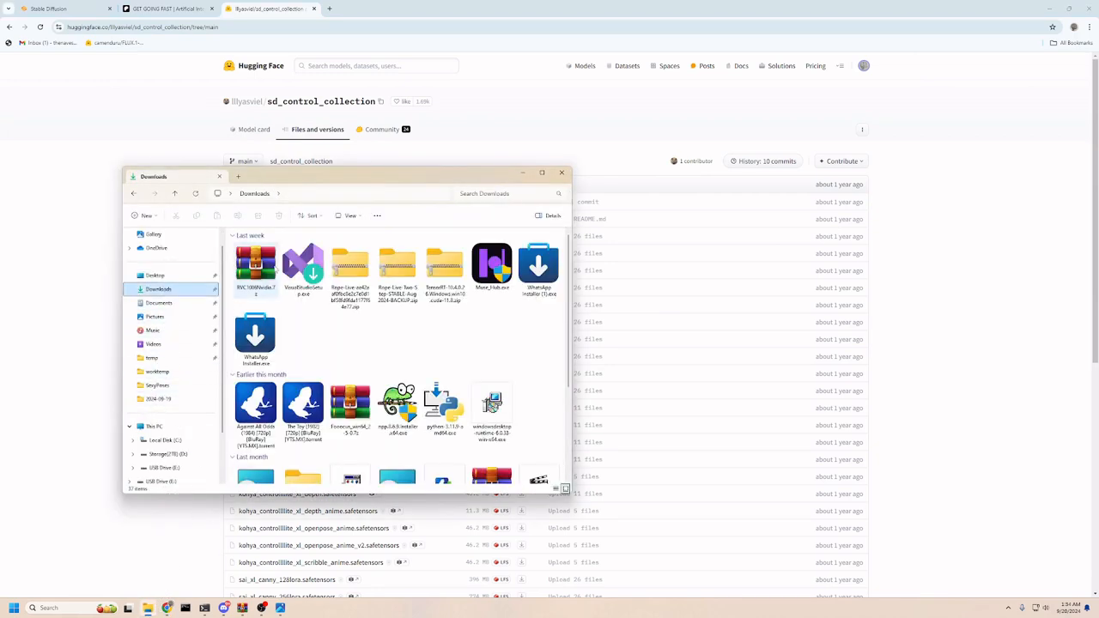
left_click(255, 266)
right_click(255, 266)
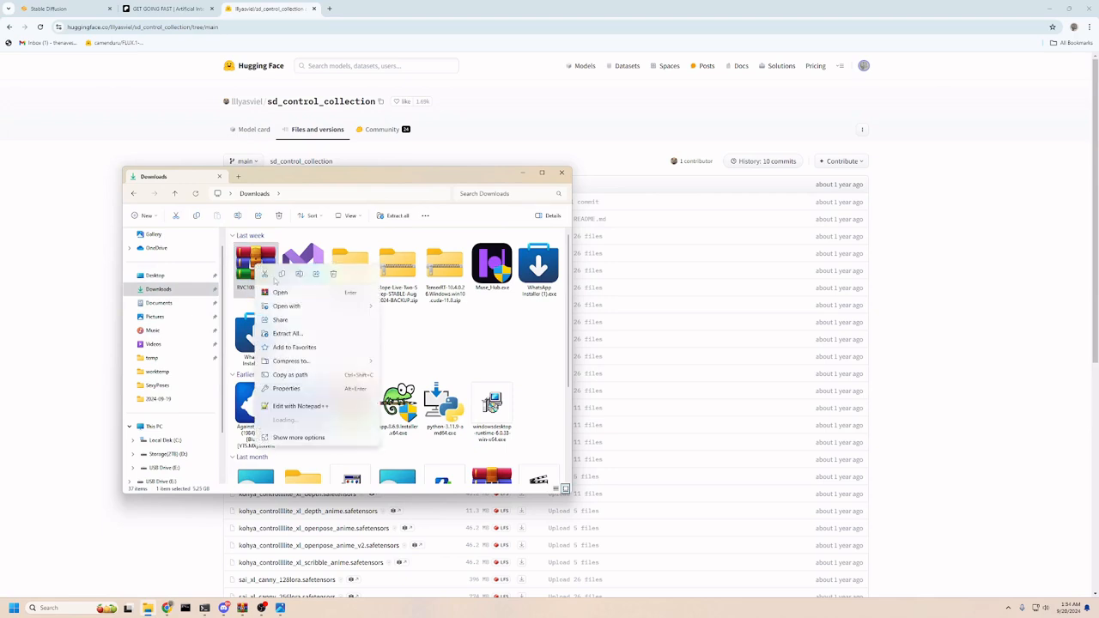
left_click(133, 194)
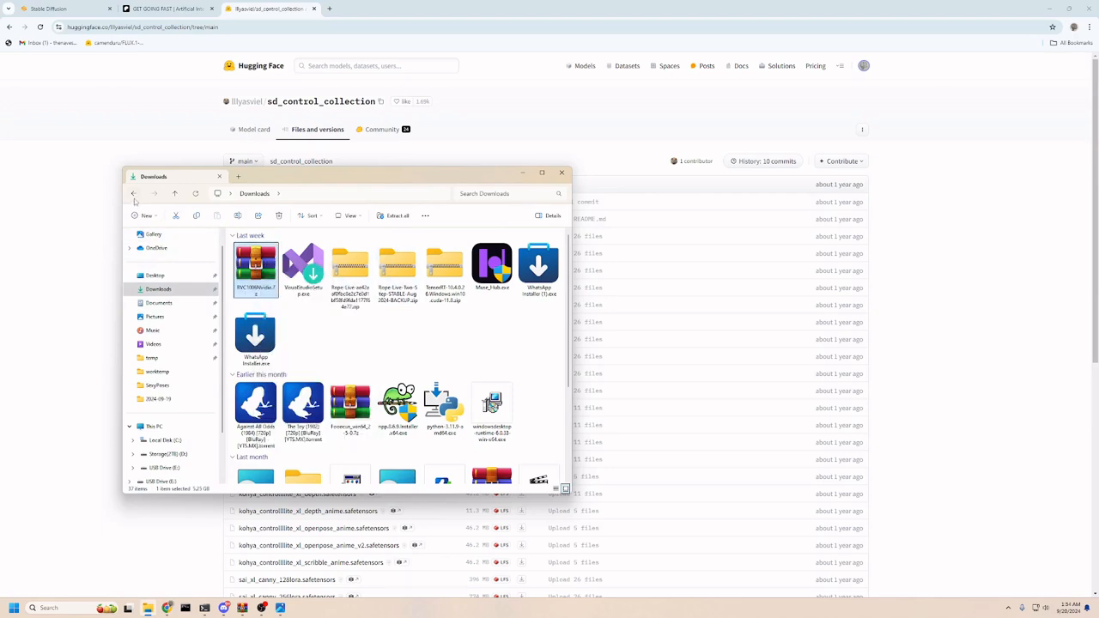
left_click(133, 194)
left_click(133, 194)
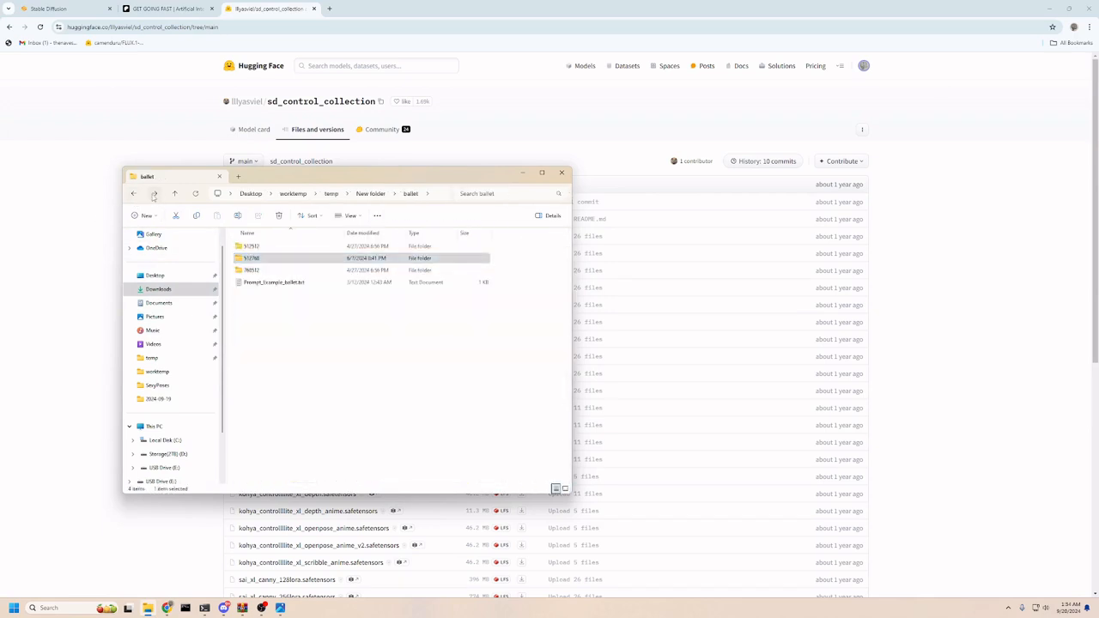
left_click(154, 195)
left_click(64, 224)
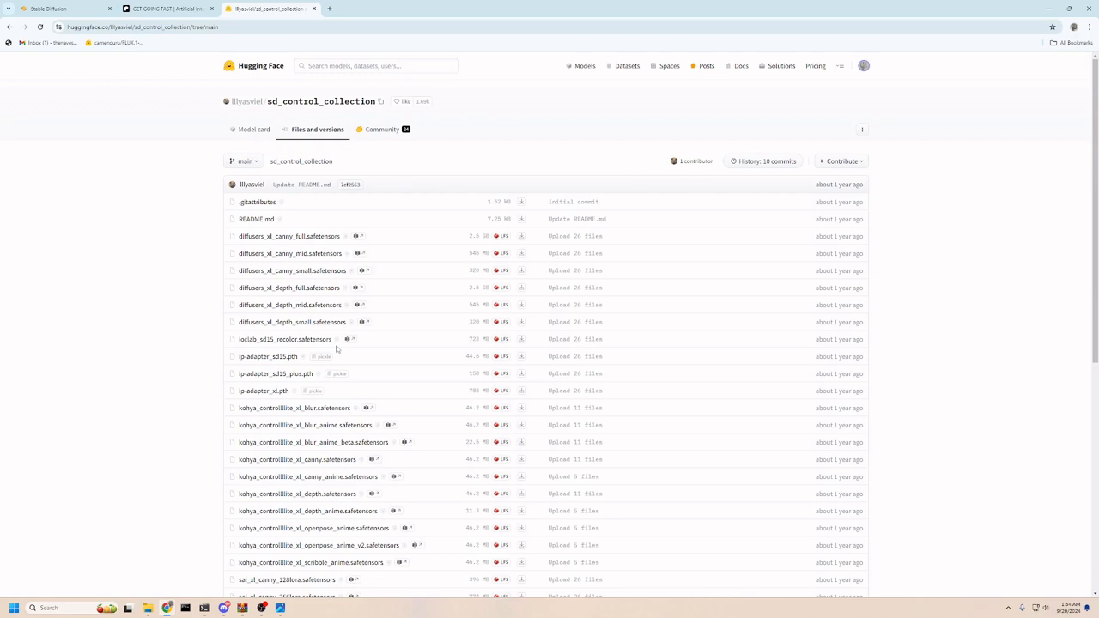
Examine the ControlNet model files listed in the sd_control_collection repository
scroll(337, 349, "down", 2)
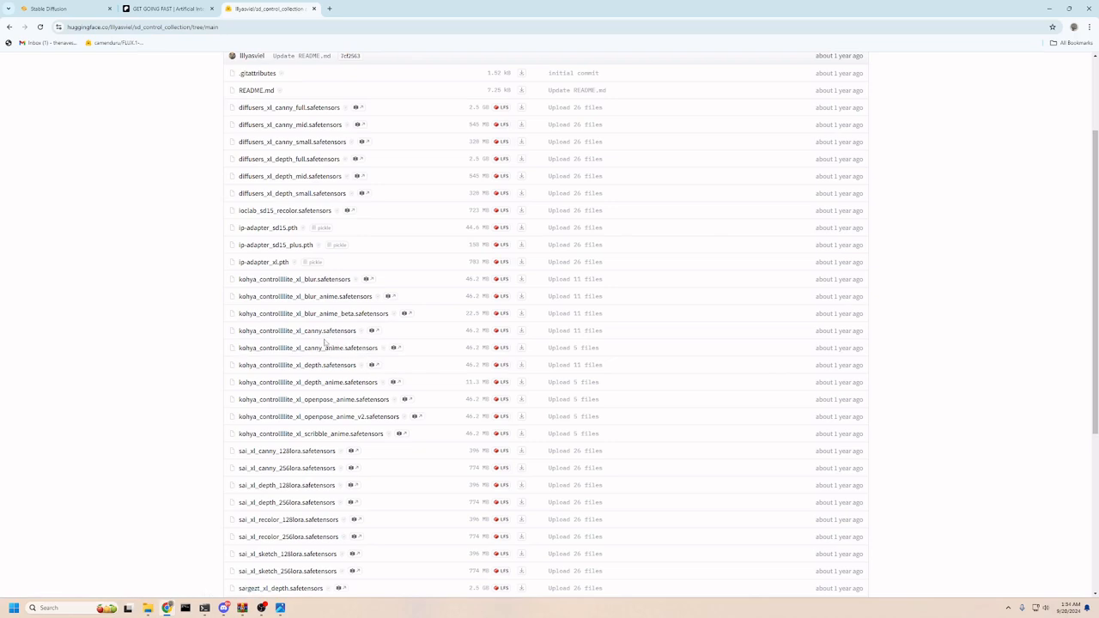
scroll(325, 341, "down", 1)
scroll(288, 317, "down", 3)
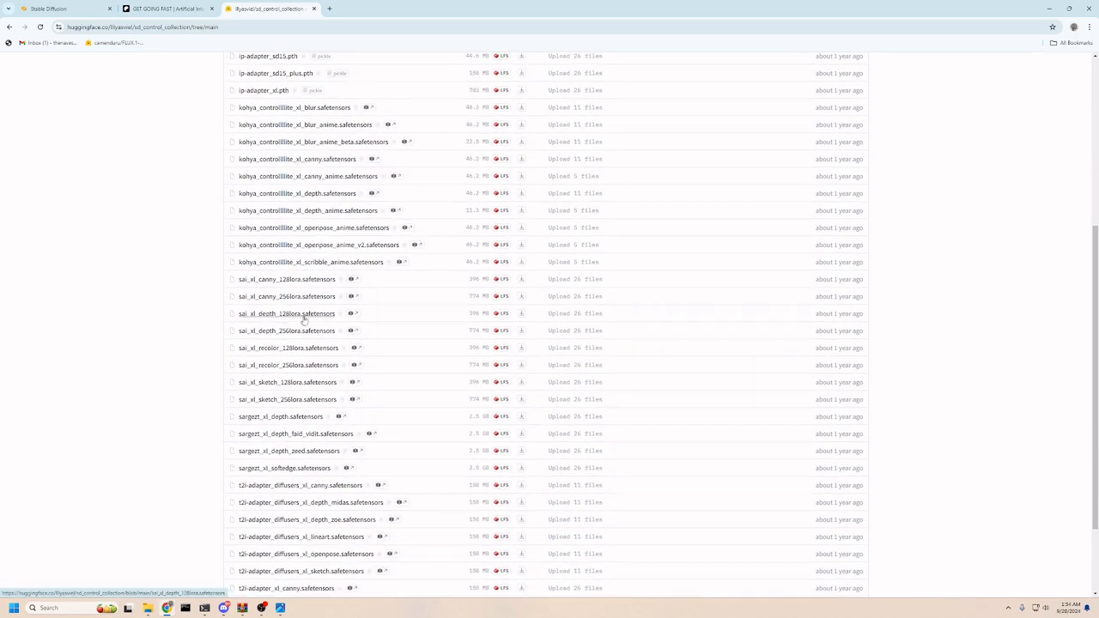
scroll(334, 324, "down", 1)
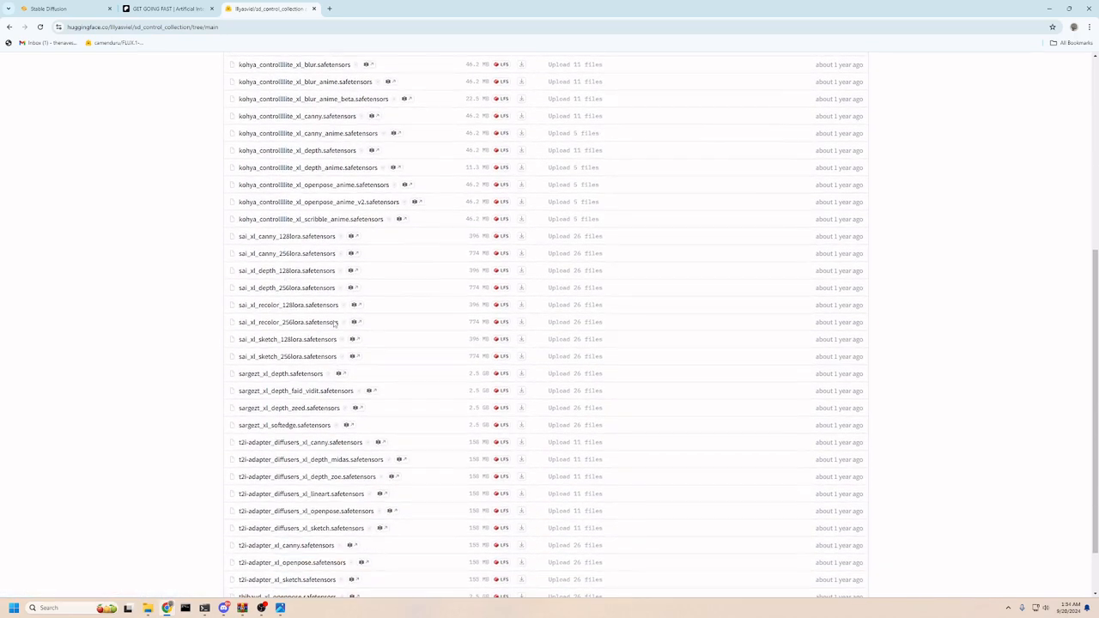
scroll(335, 324, "down", 1)
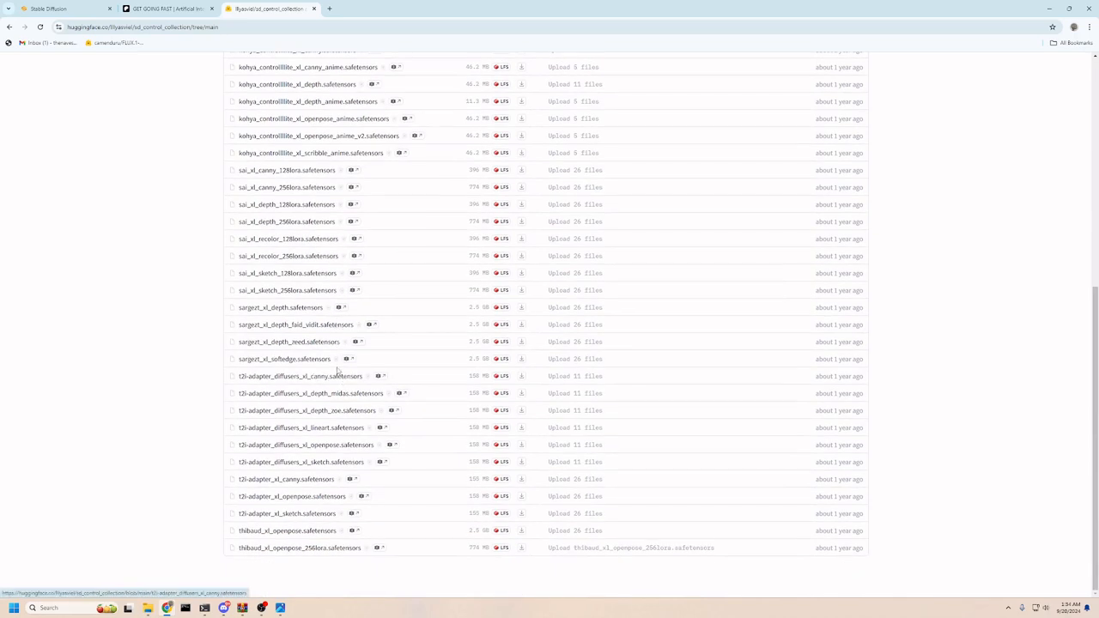
scroll(338, 371, "up", 3)
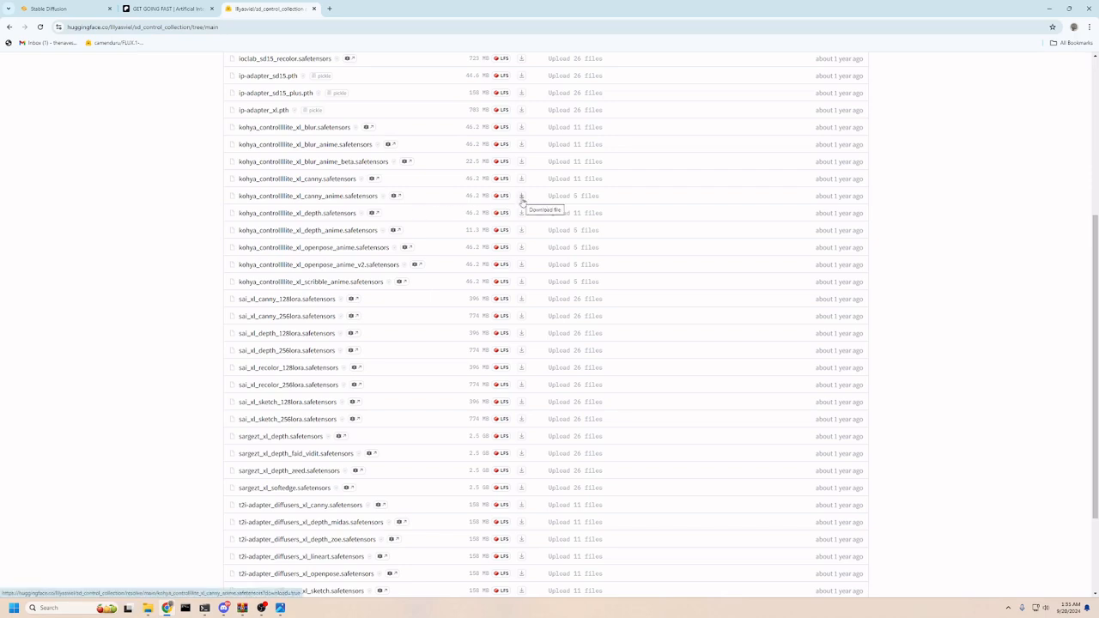
scroll(445, 318, "down", 3)
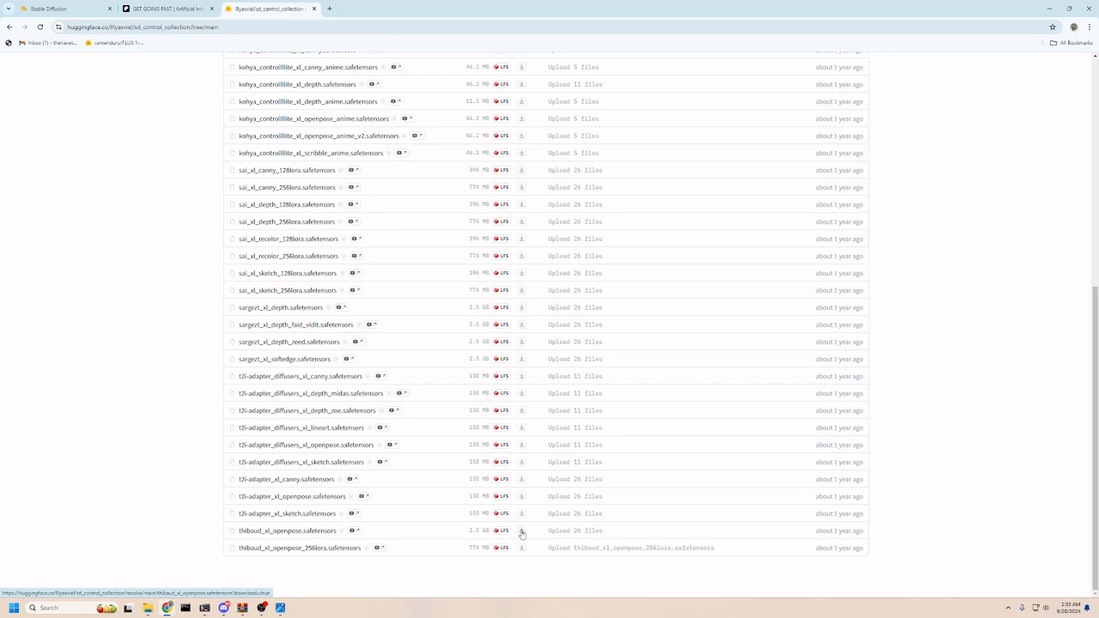
left_click(521, 534)
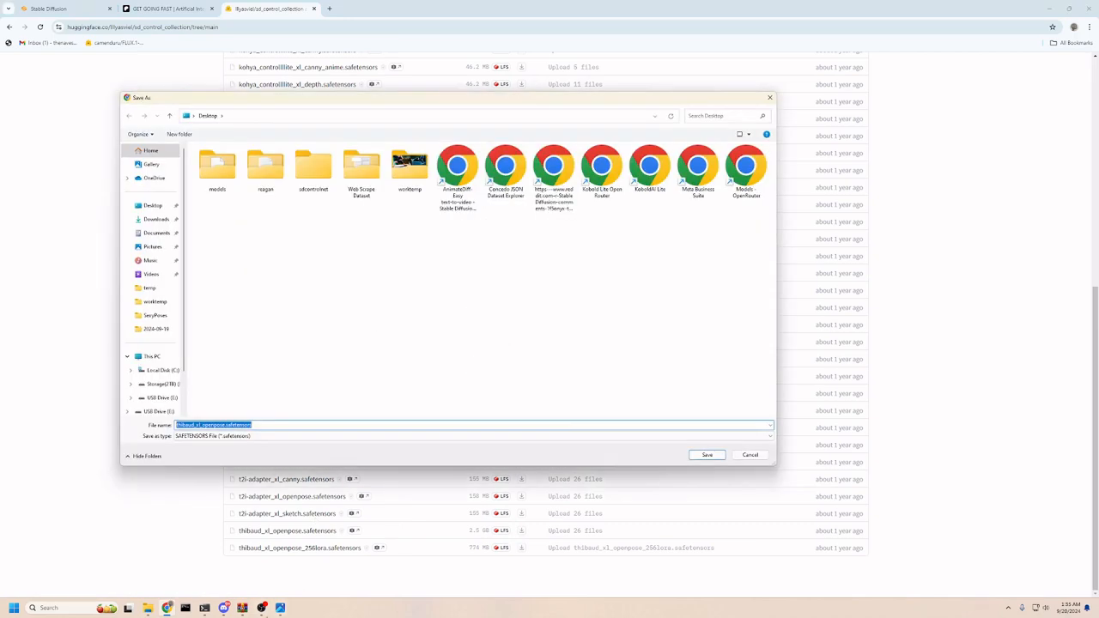
left_click(262, 608)
left_click(614, 312)
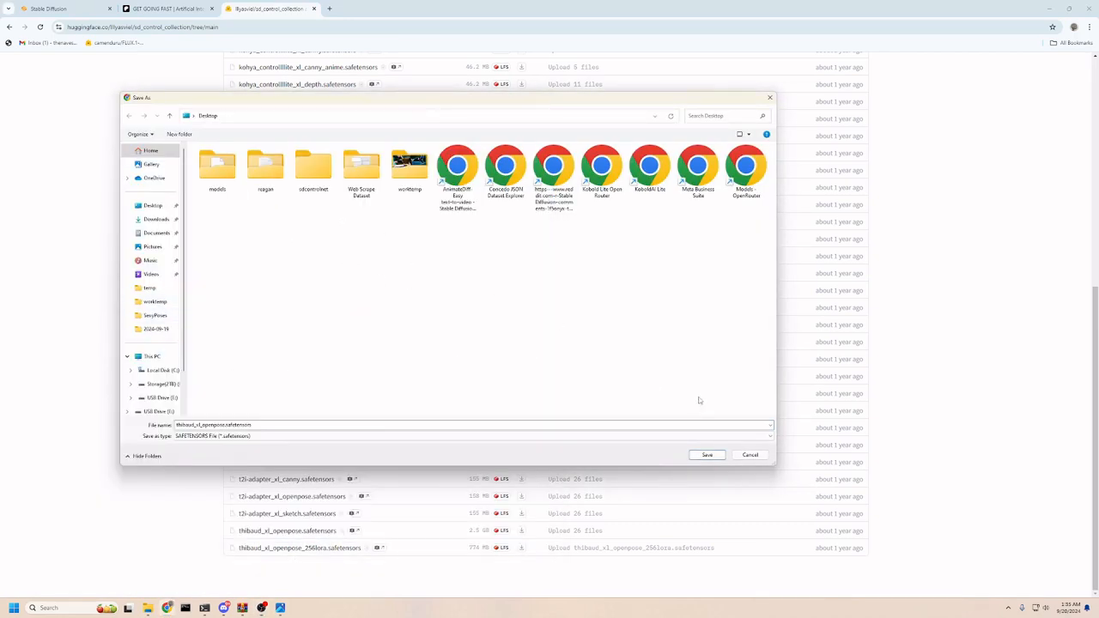
left_click(752, 456)
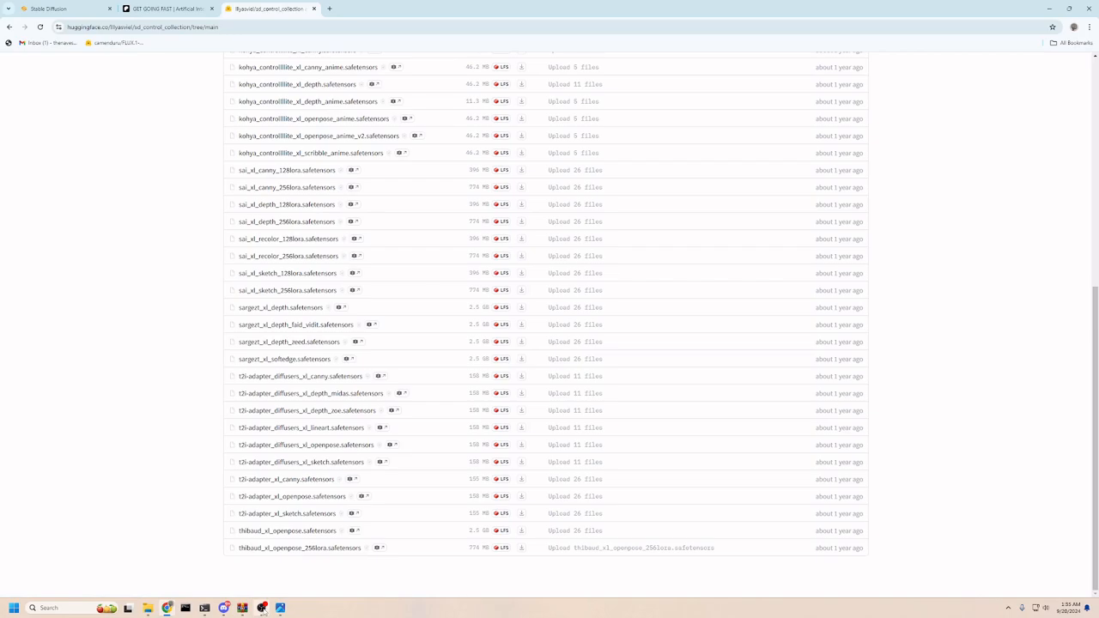
left_click(262, 608)
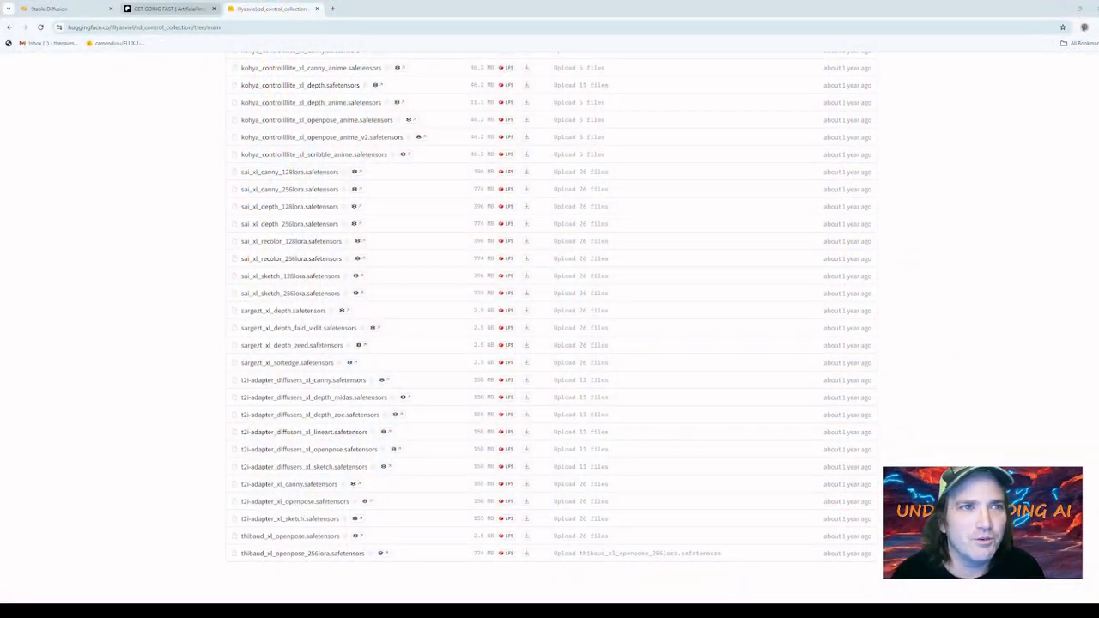
Look at the ControlNet offerings in the Patreon shop and return to the ControlNet Unit 0 settings in Stable Diffusion
left_click(206, 10)
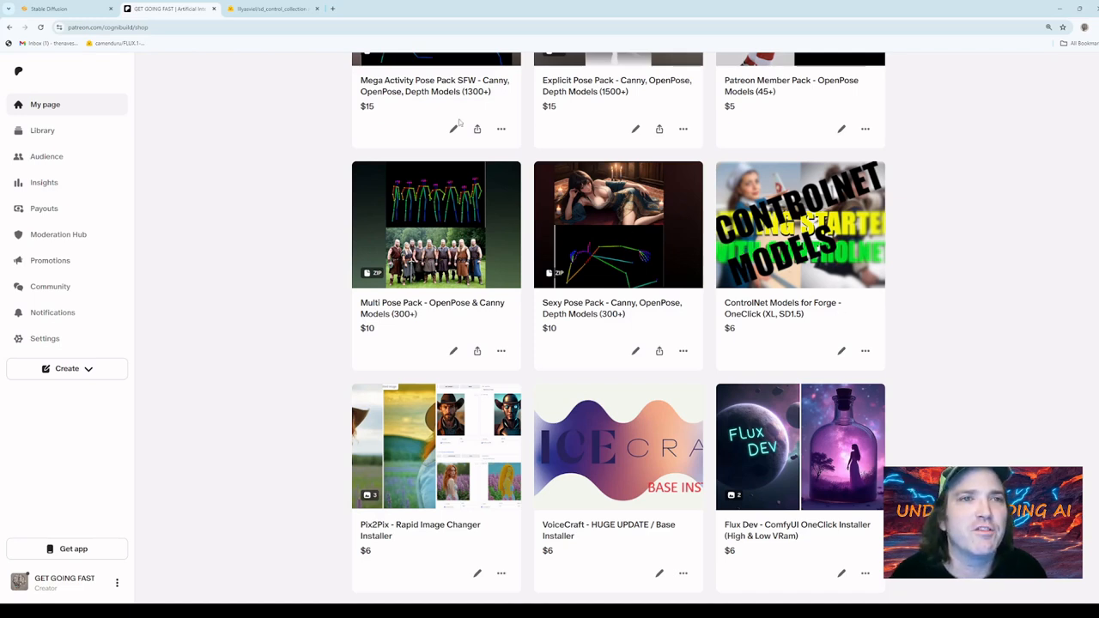
left_click(270, 10)
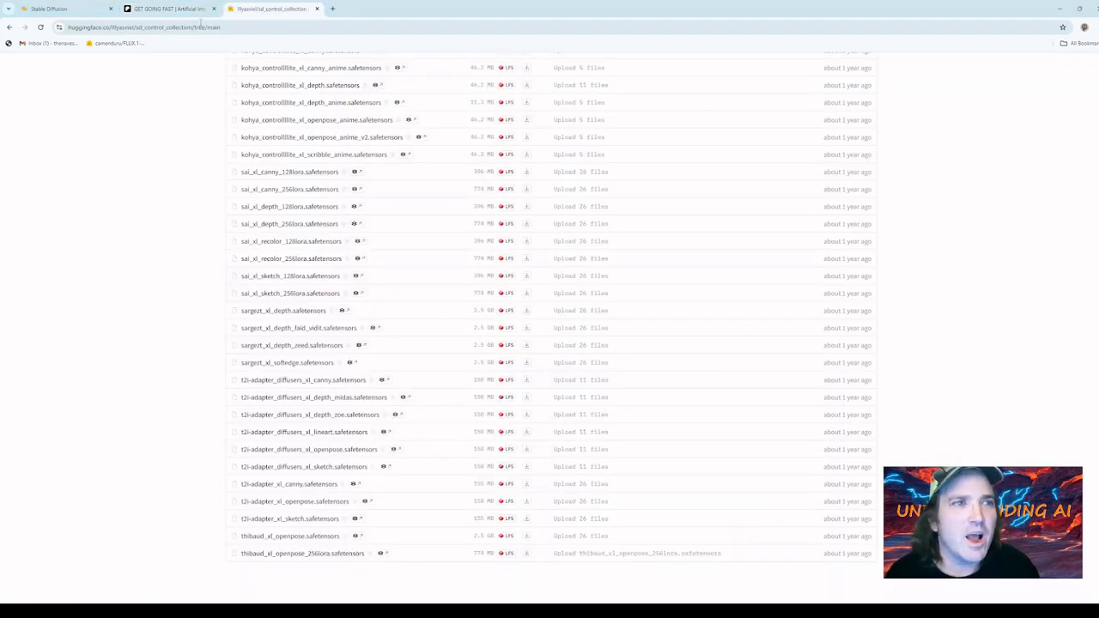
left_click(48, 10)
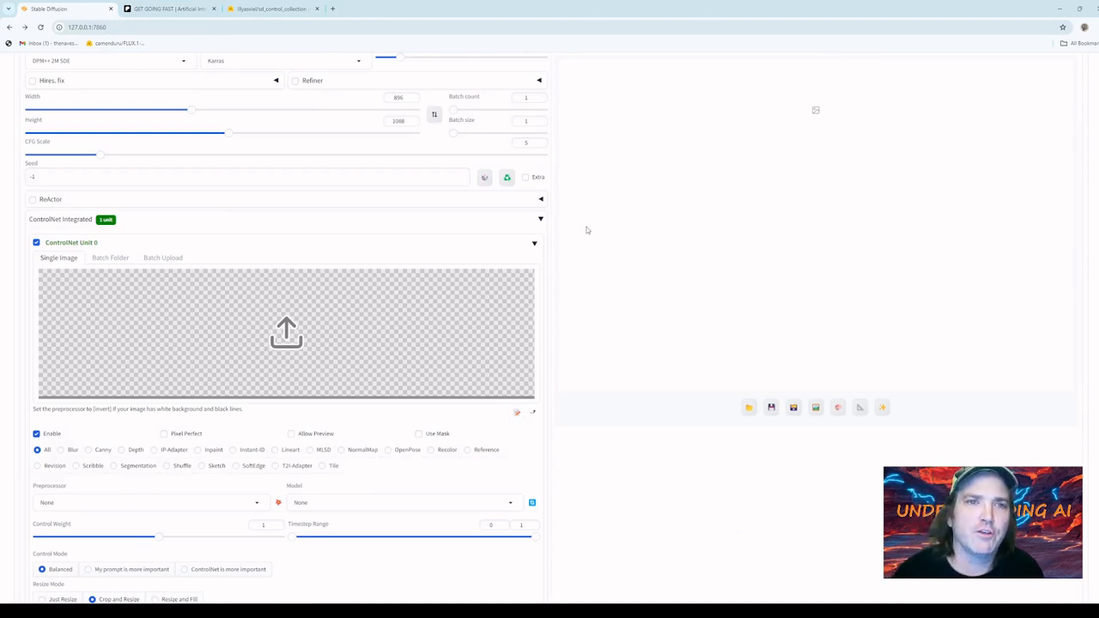
scroll(544, 195, "up", 1)
scroll(545, 196, "down", 4)
scroll(24, 173, "up", 1)
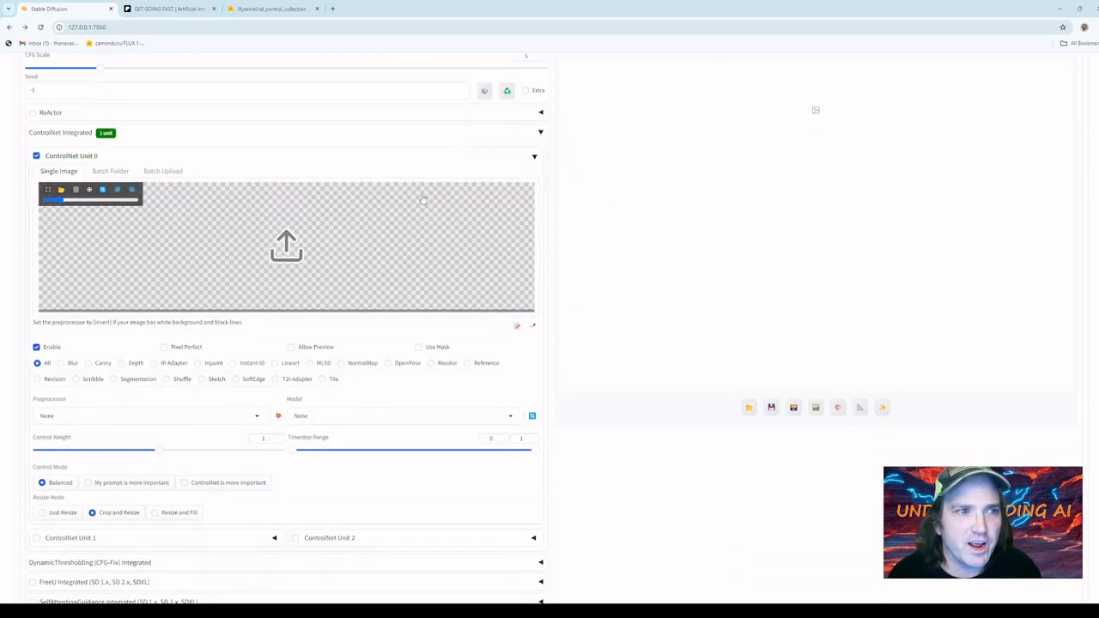
Collapse ControlNet Unit 0 while keeping it enabled, and expand the settings of ControlNet Unit 1
left_click(533, 157)
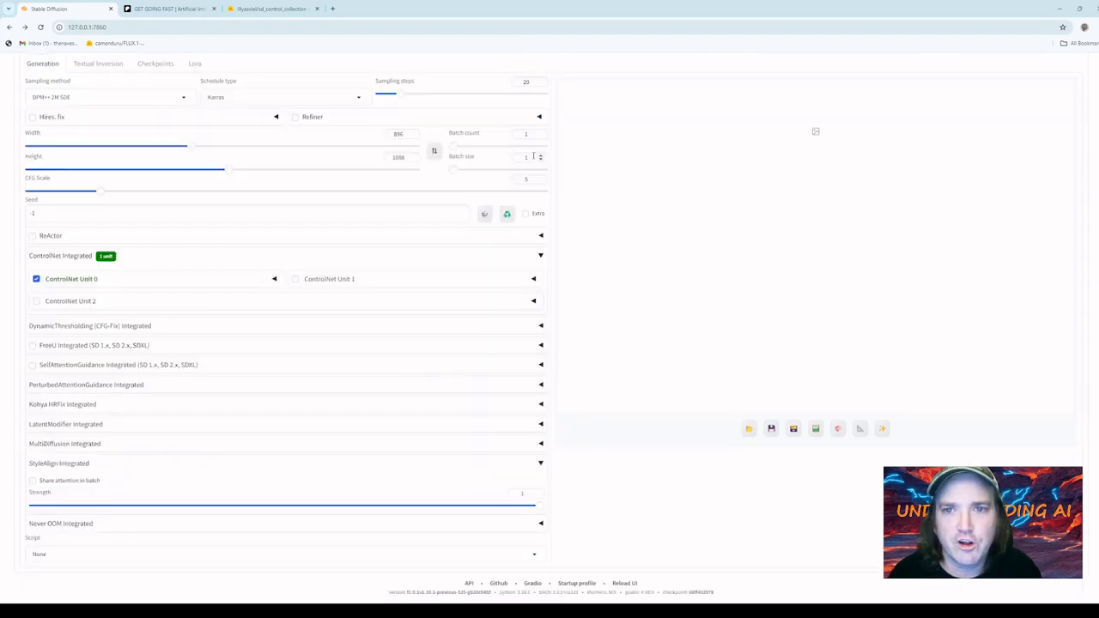
left_click(533, 279)
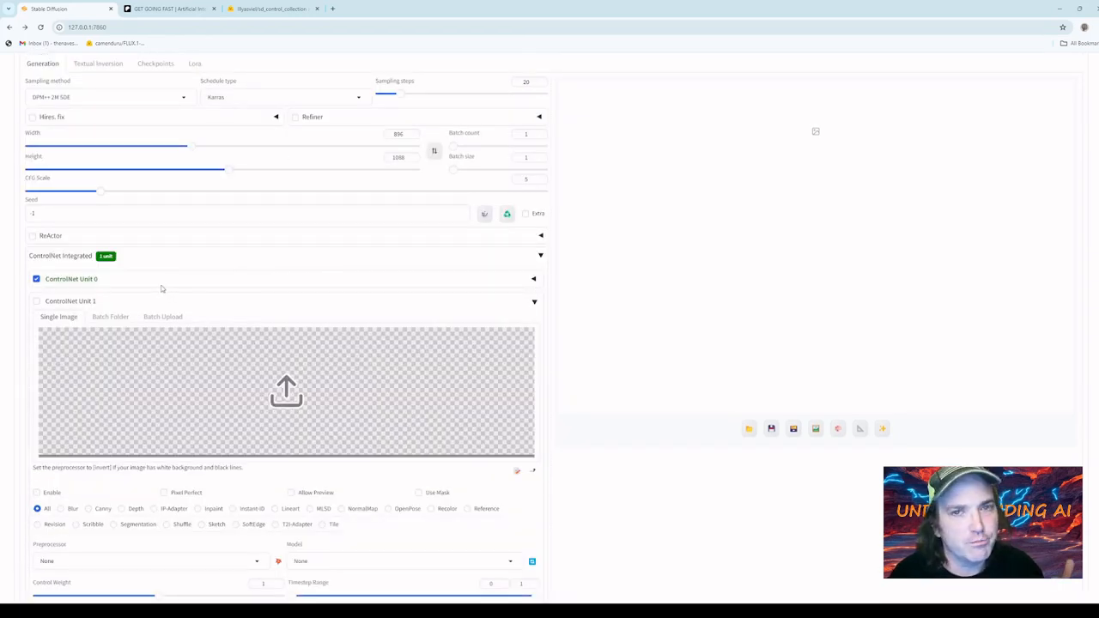
left_click(36, 278)
left_click(36, 278)
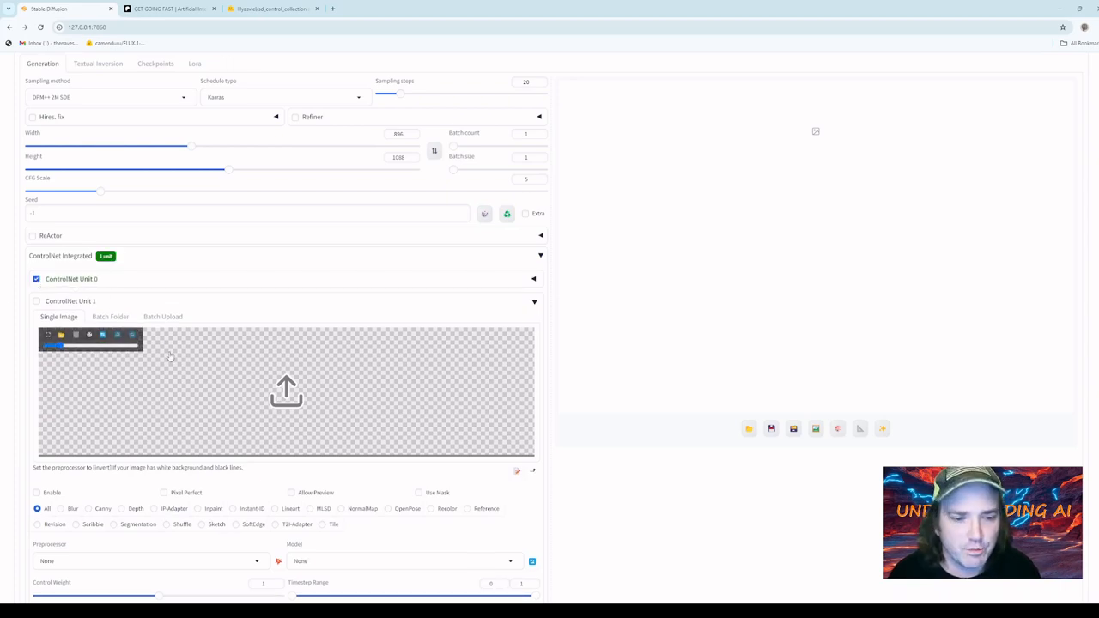
Switch ControlNet Unit 1 to the Depth control type and look through the available ControlNet models
scroll(181, 356, "down", 1)
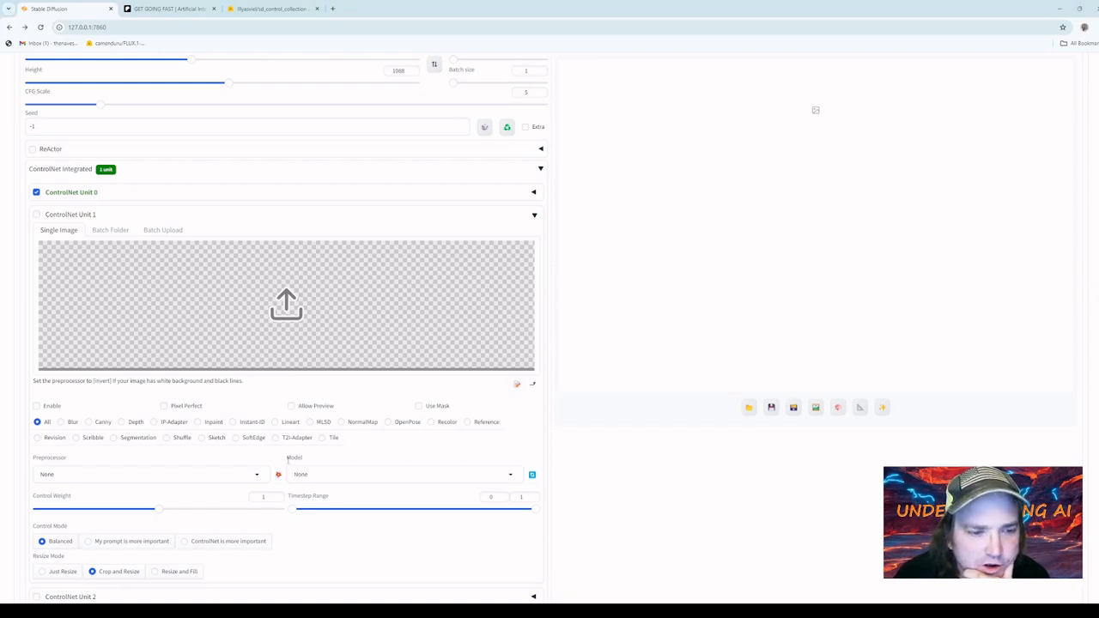
left_click(122, 421)
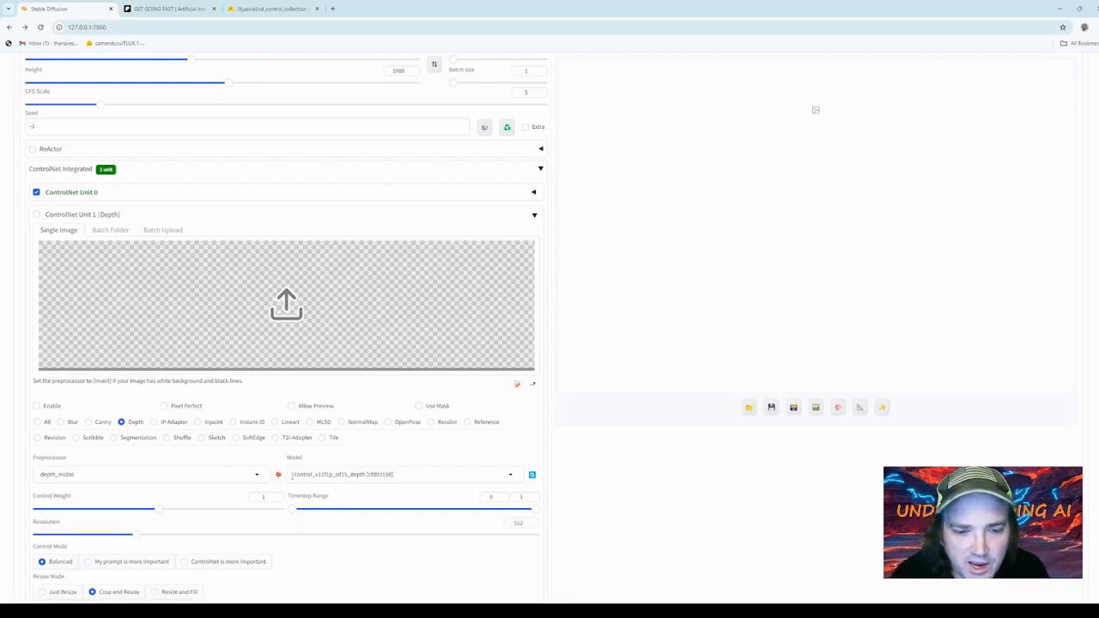
left_click(511, 475)
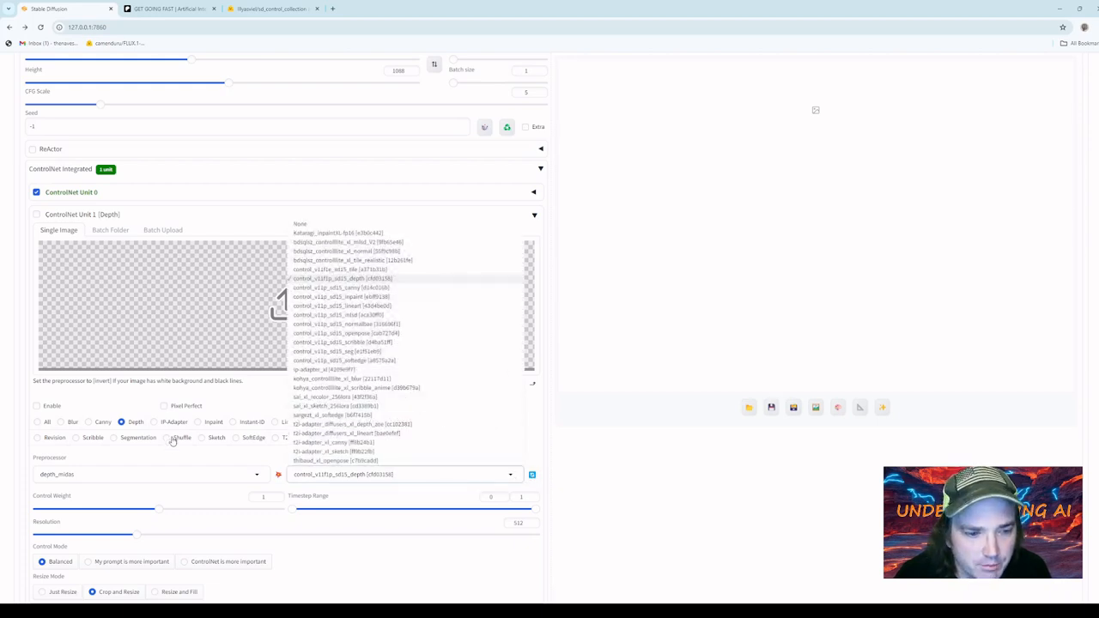
left_click(188, 462)
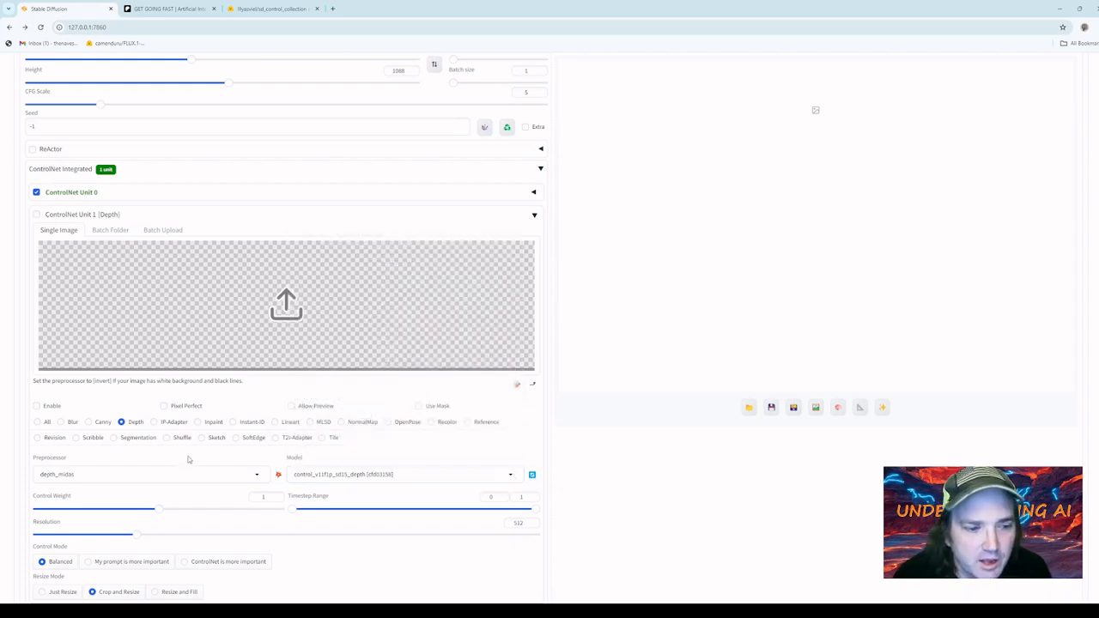
Set the control type of ControlNet Unit 1 to IP-Adapter, comparing its preprocessor and model with those for Depth
left_click(156, 423)
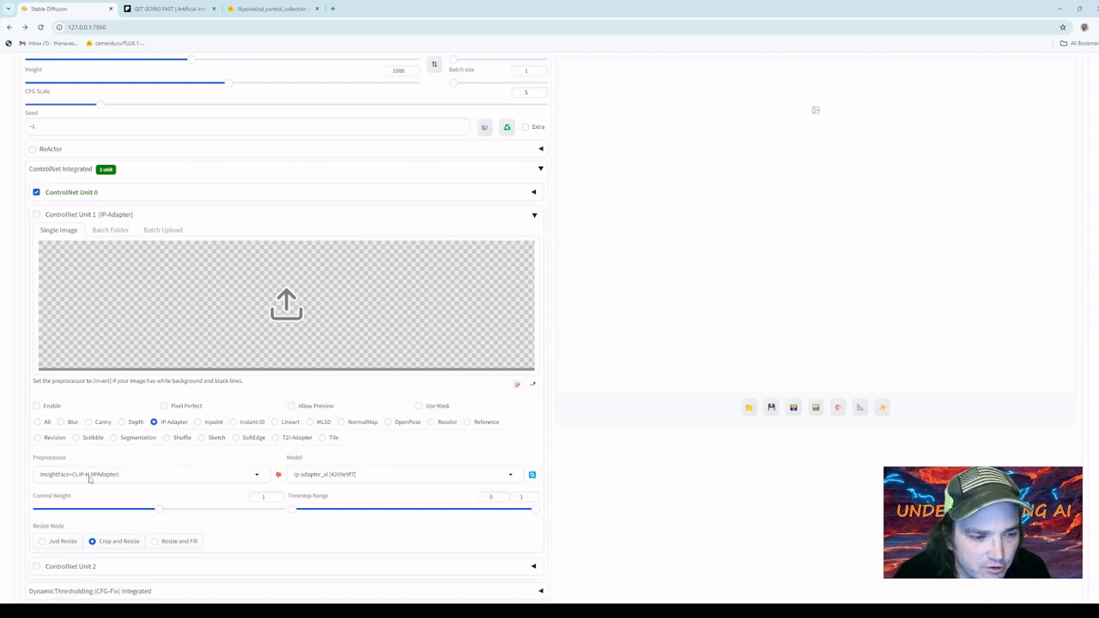
left_click(121, 422)
left_click(156, 422)
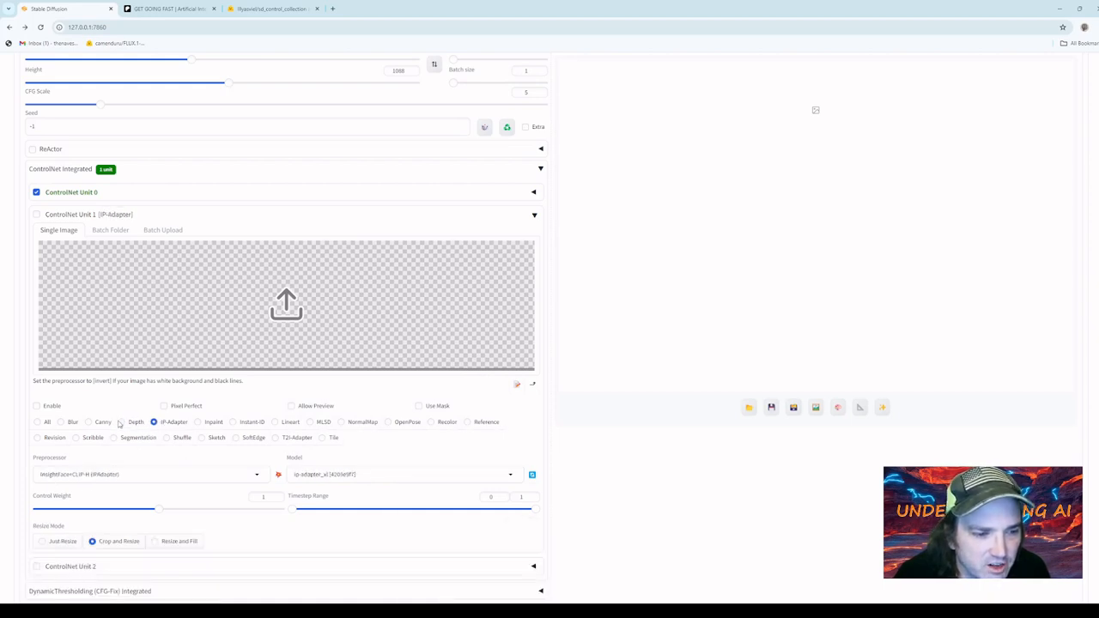
Switch ControlNet Unit 1 back to the Depth control type and set its preprocessor to depth_anything_v2
left_click(121, 422)
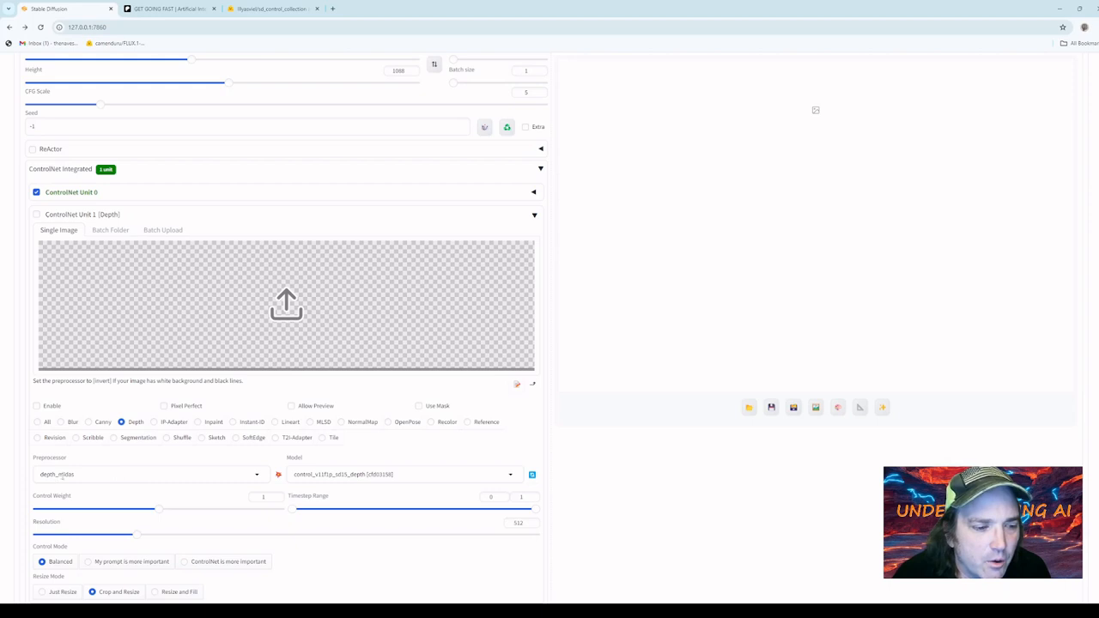
left_click(72, 475)
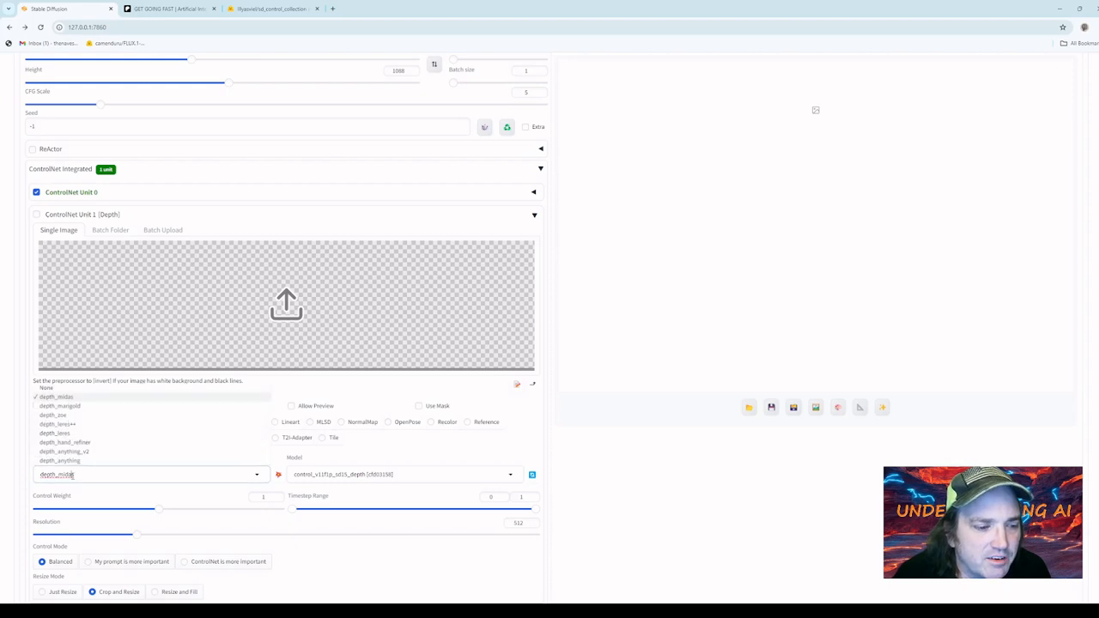
left_click(67, 453)
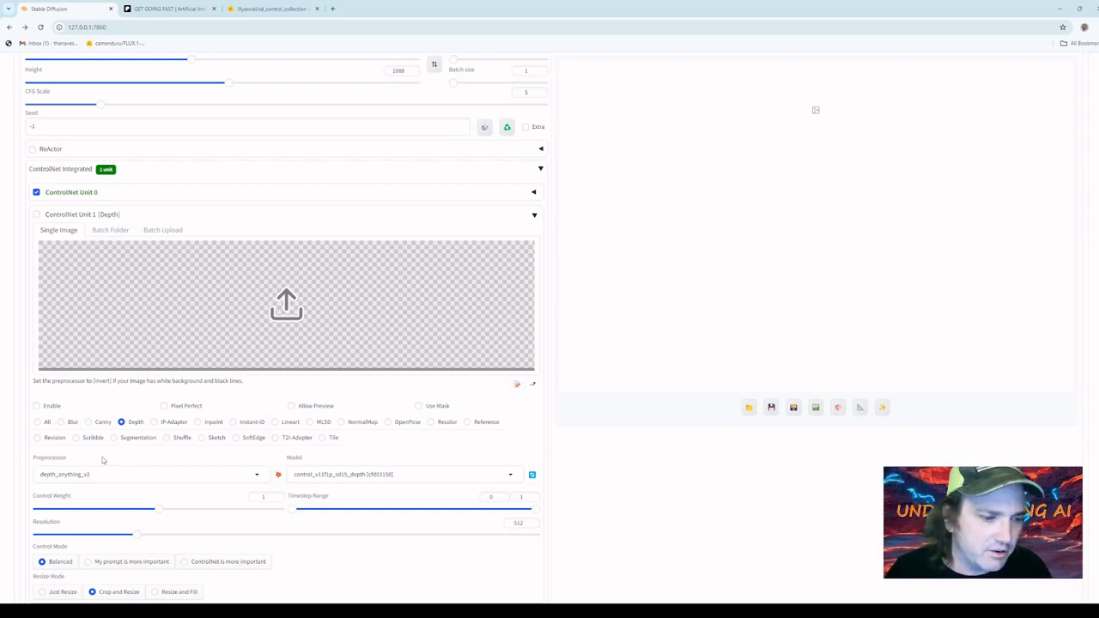
left_click(103, 472)
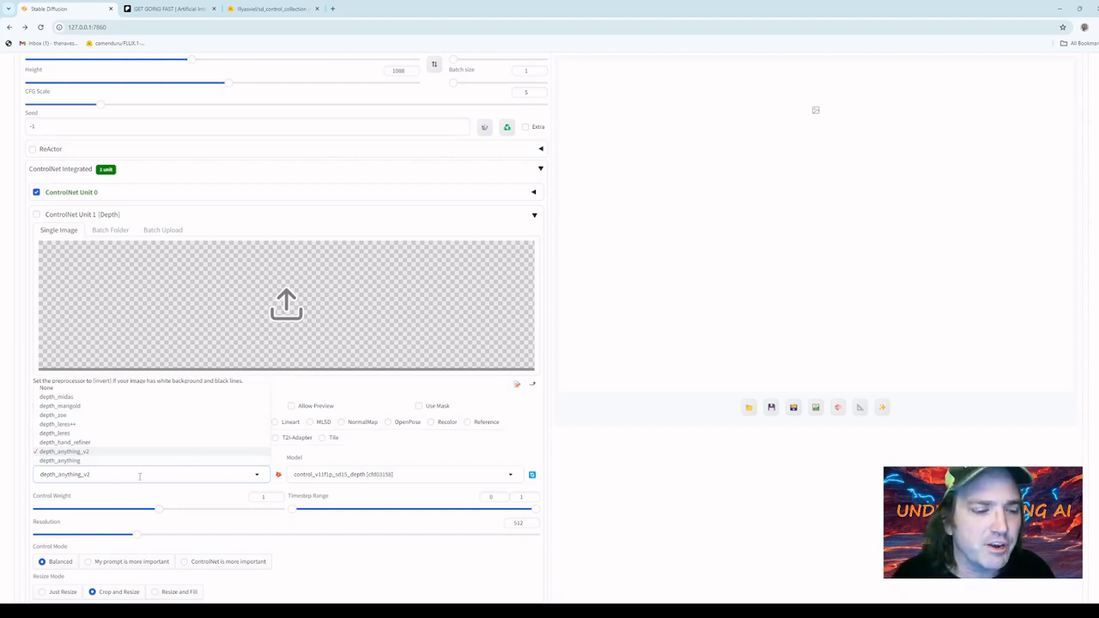
left_click(668, 473)
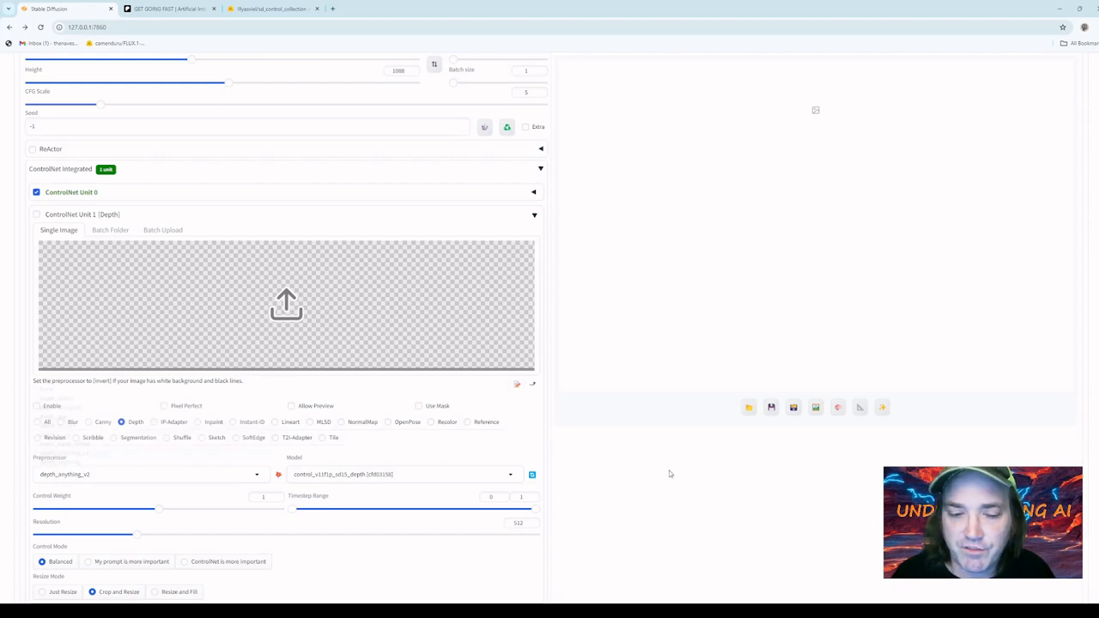
Check the selected checkpoint and set the ControlNet Unit 1 model to t2i-adapter_diffusers_xl_depth_zoe
scroll(669, 473, "up", 5)
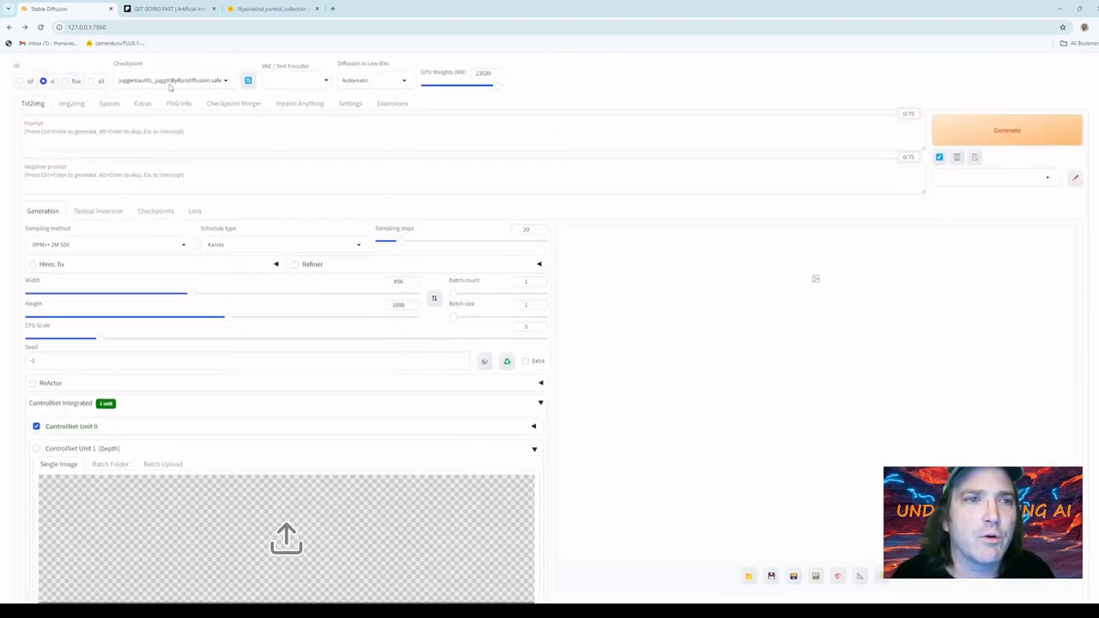
left_click(230, 81)
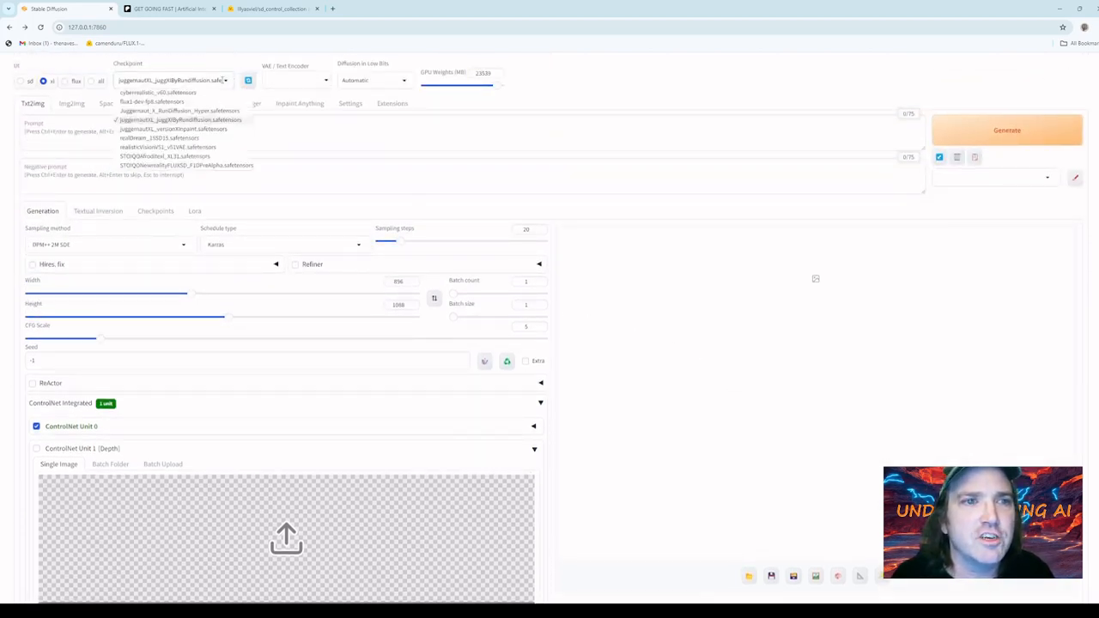
left_click(590, 266)
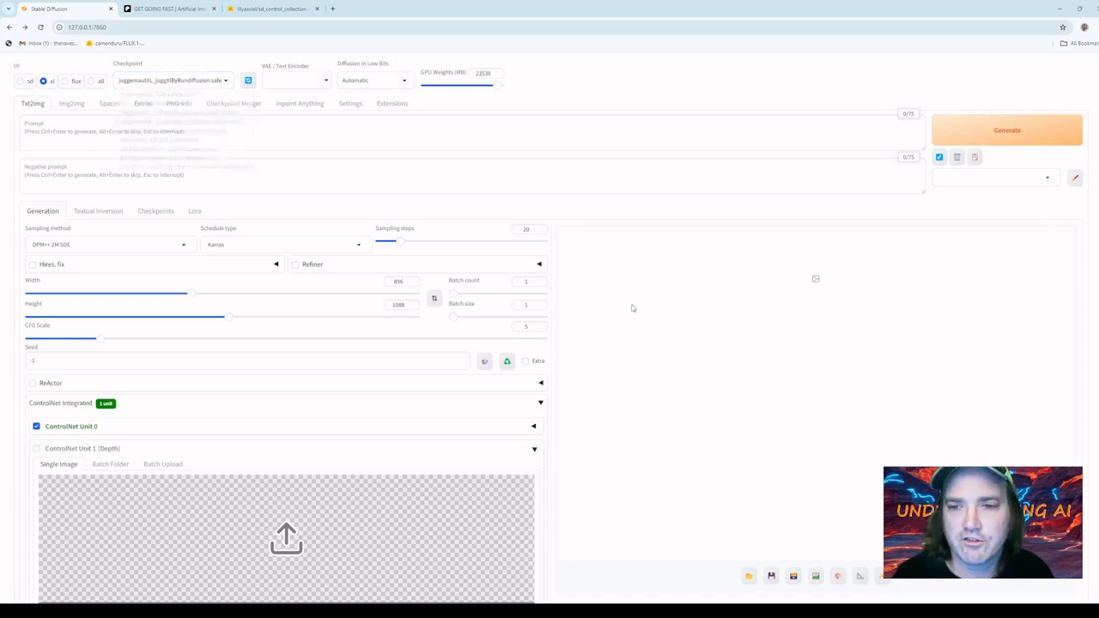
scroll(626, 306, "down", 6)
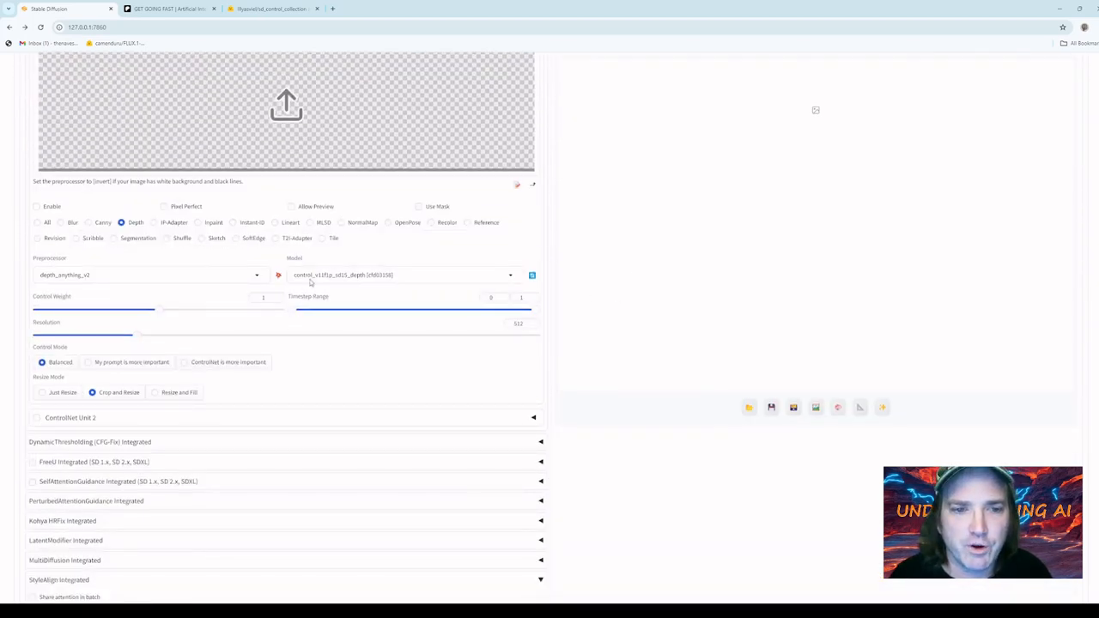
left_click_drag(306, 259, 298, 260)
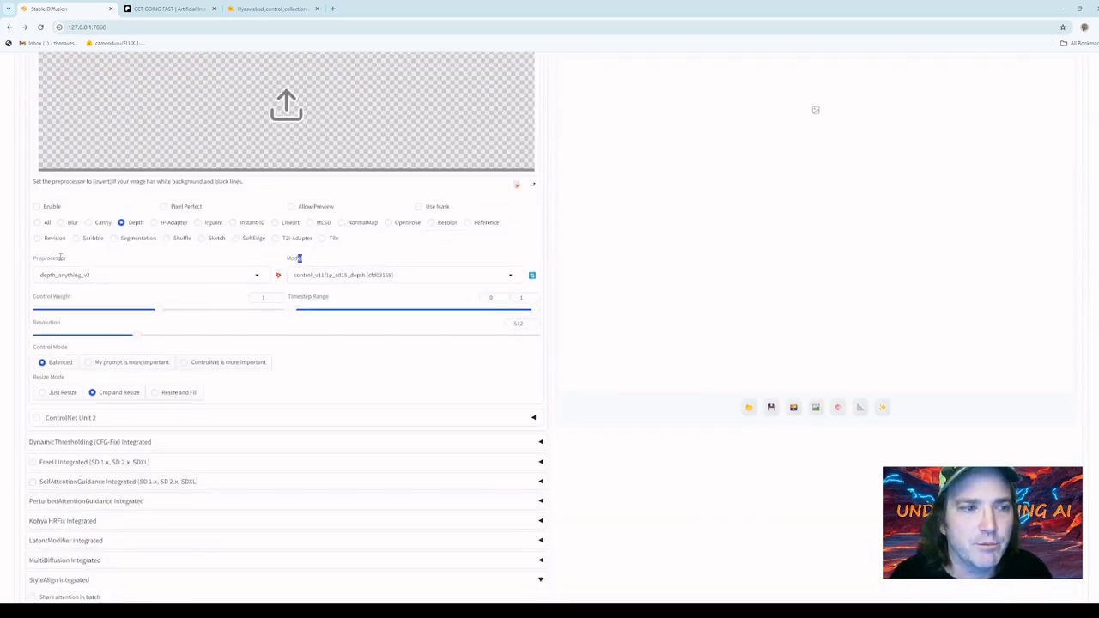
left_click(330, 275)
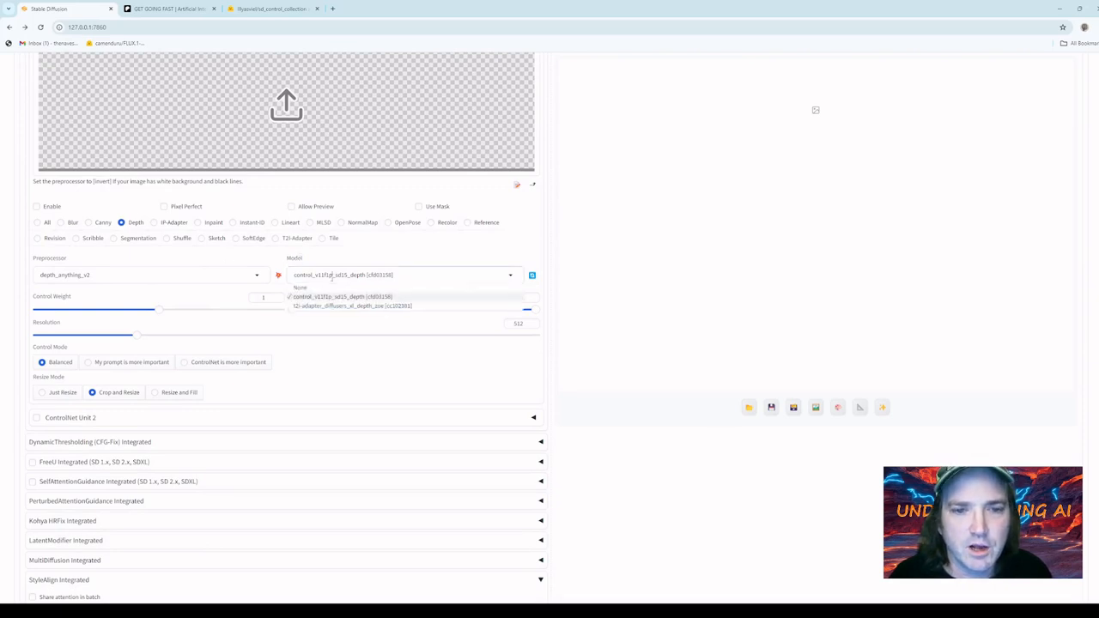
left_click(364, 306)
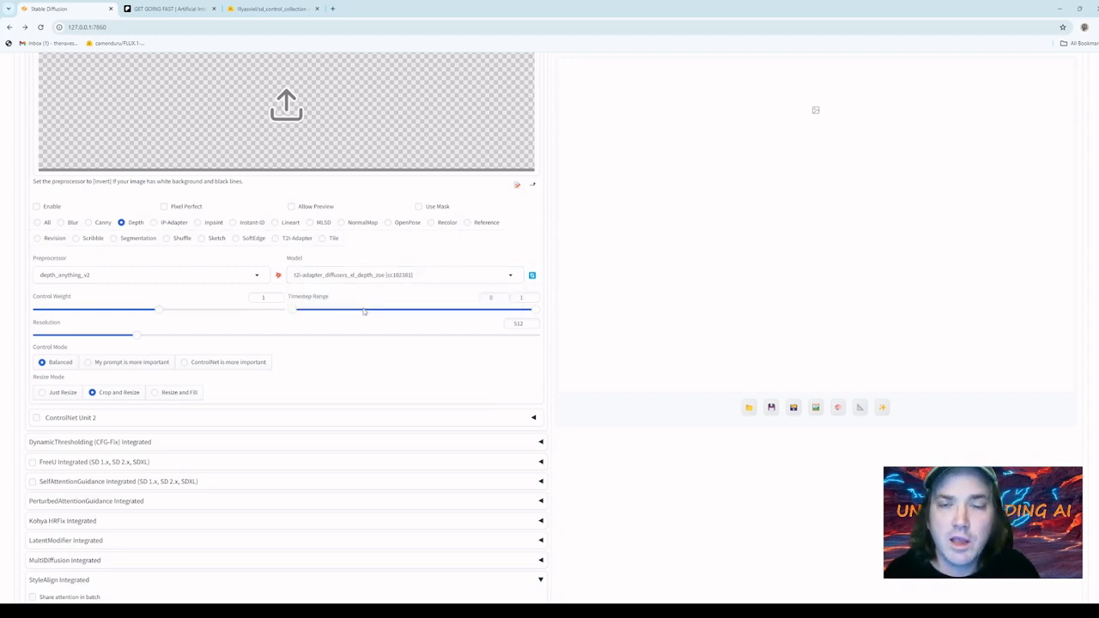
Compare the ballet008 pose files in the 512768 folder and load ballet008_depth.png as the input image of ControlNet Unit 1
scroll(385, 321, "up", 1)
scroll(420, 330, "up", 1)
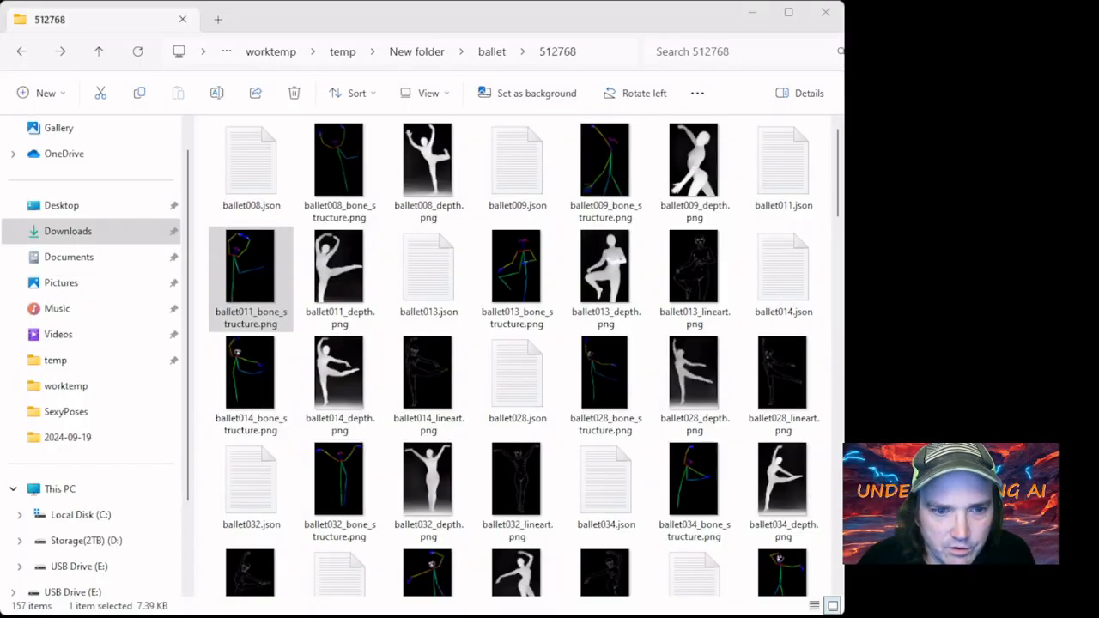
left_click(285, 19)
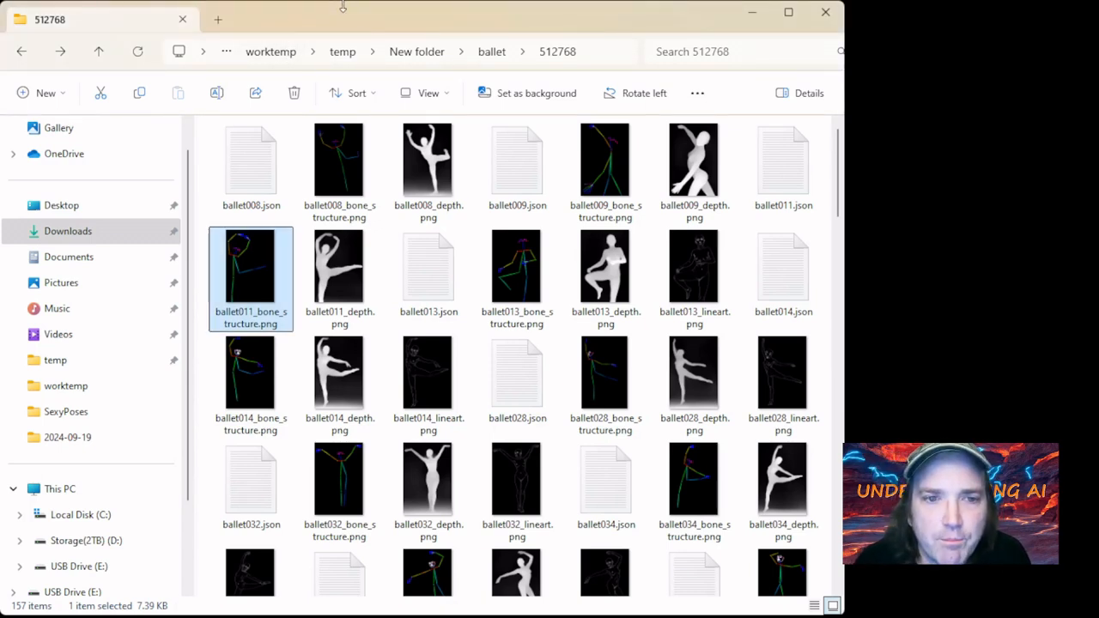
left_click(429, 159)
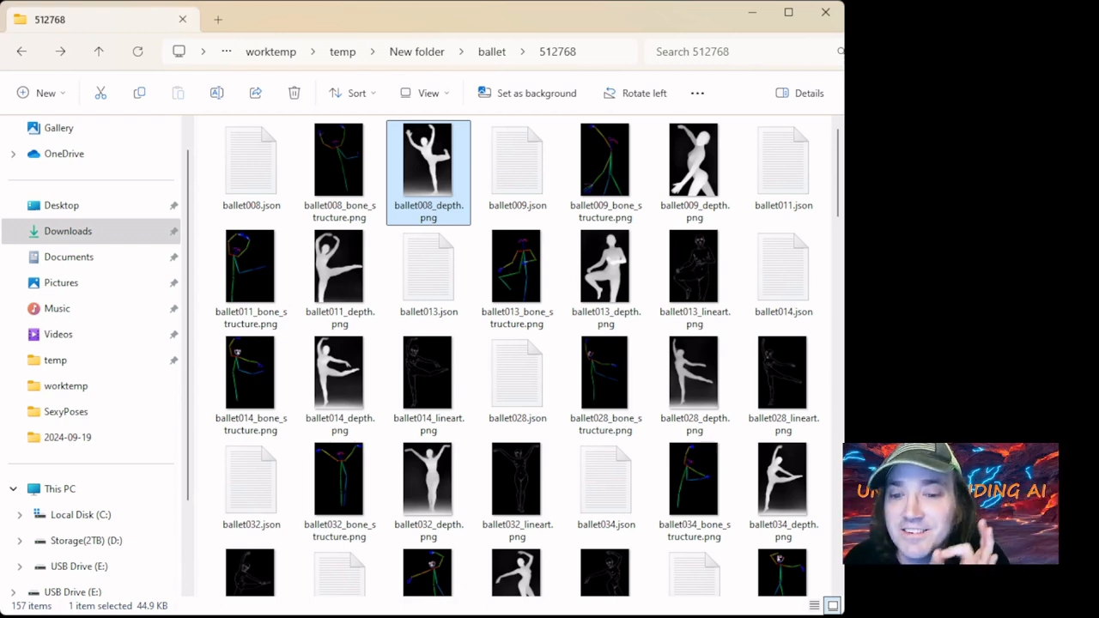
left_click(344, 158)
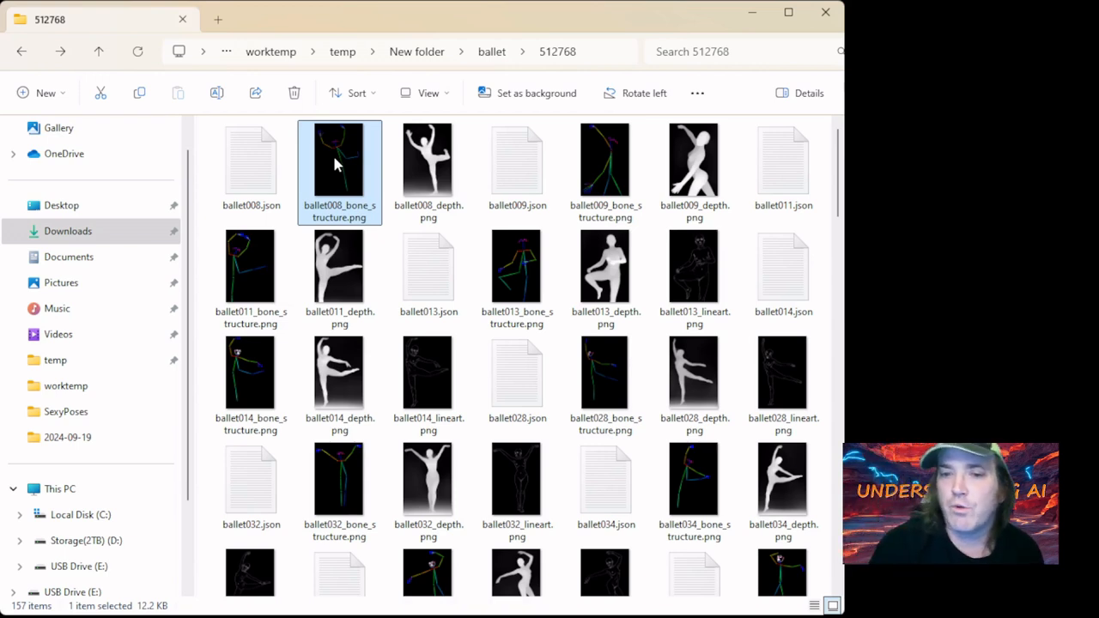
left_click(262, 164)
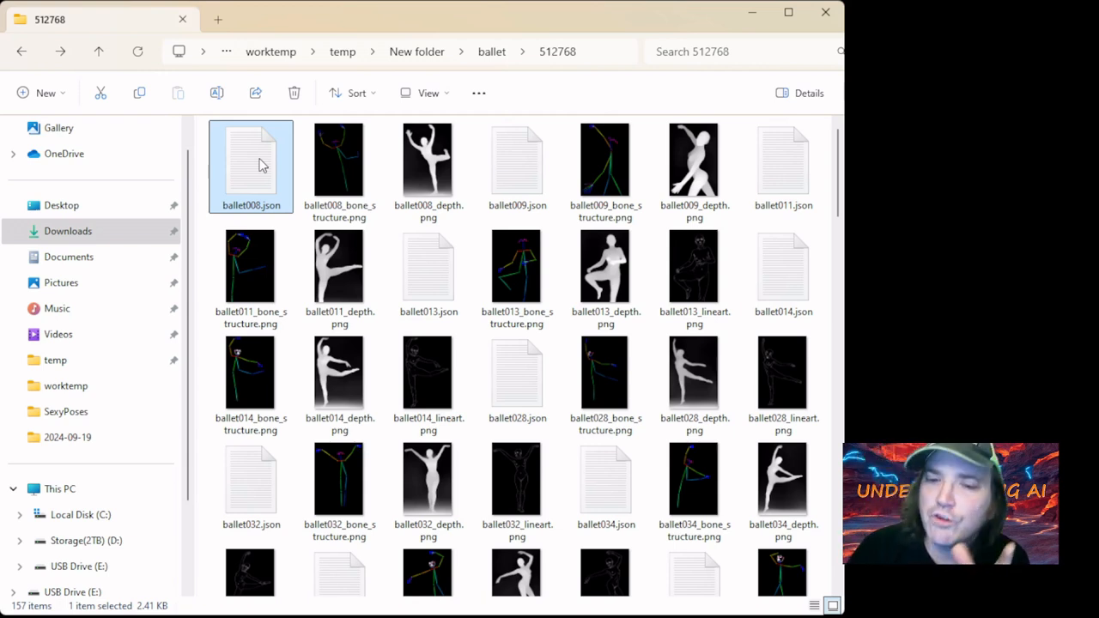
left_click(341, 170)
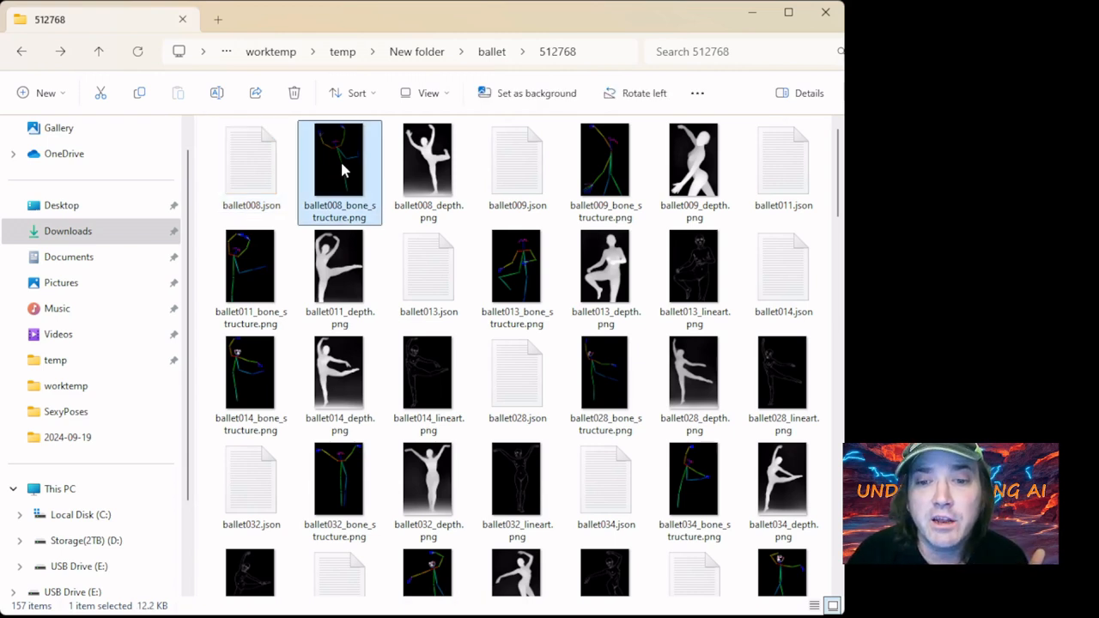
left_click(249, 157)
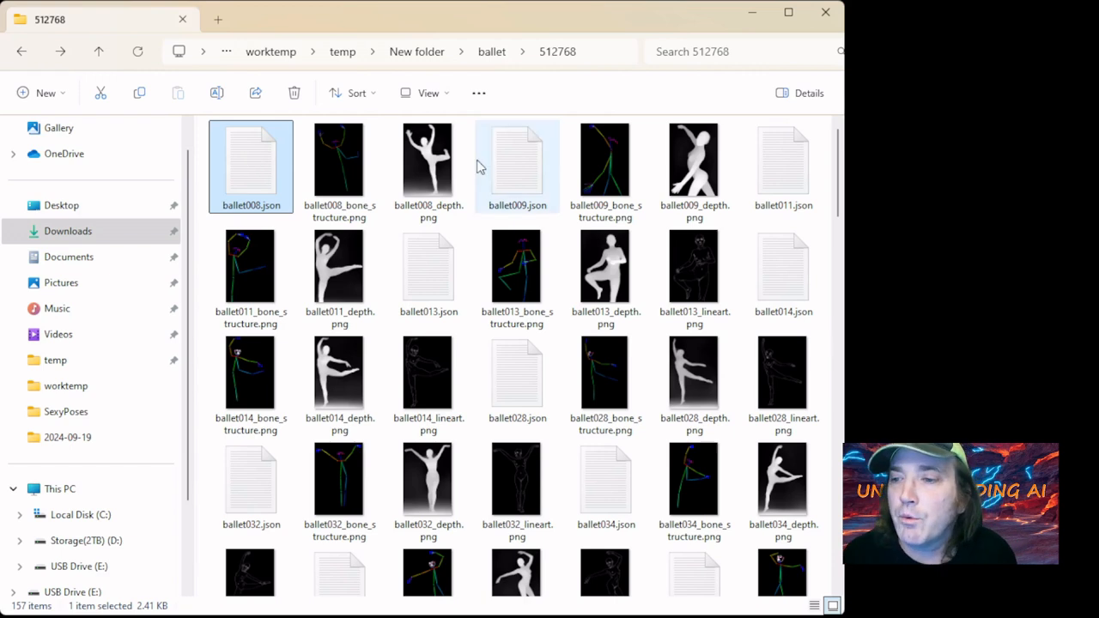
left_click(428, 159)
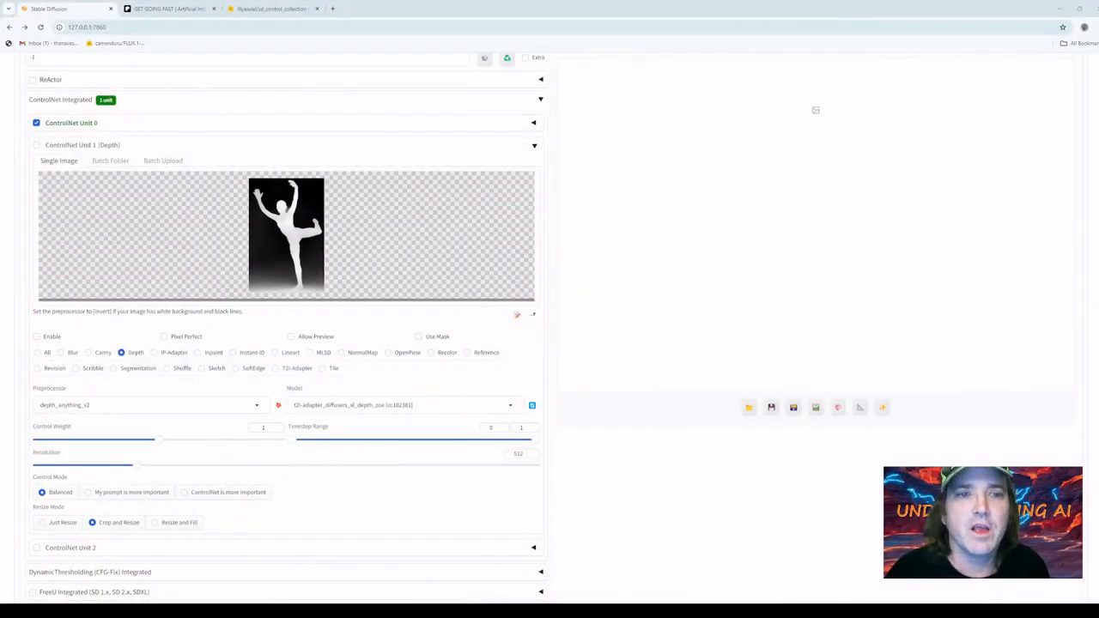
Try zooming and shifting the depth image on the ControlNet Unit 1 canvas, and re-center it
scroll(292, 230, "up", 2)
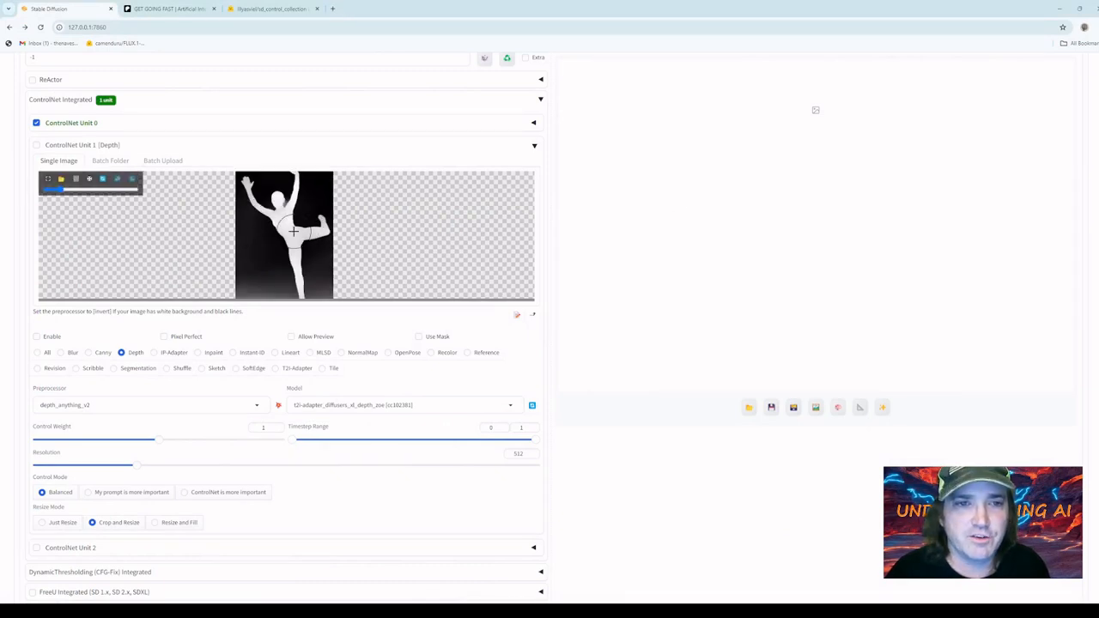
scroll(293, 231, "up", 2)
scroll(293, 231, "down", 4)
scroll(292, 231, "up", 1)
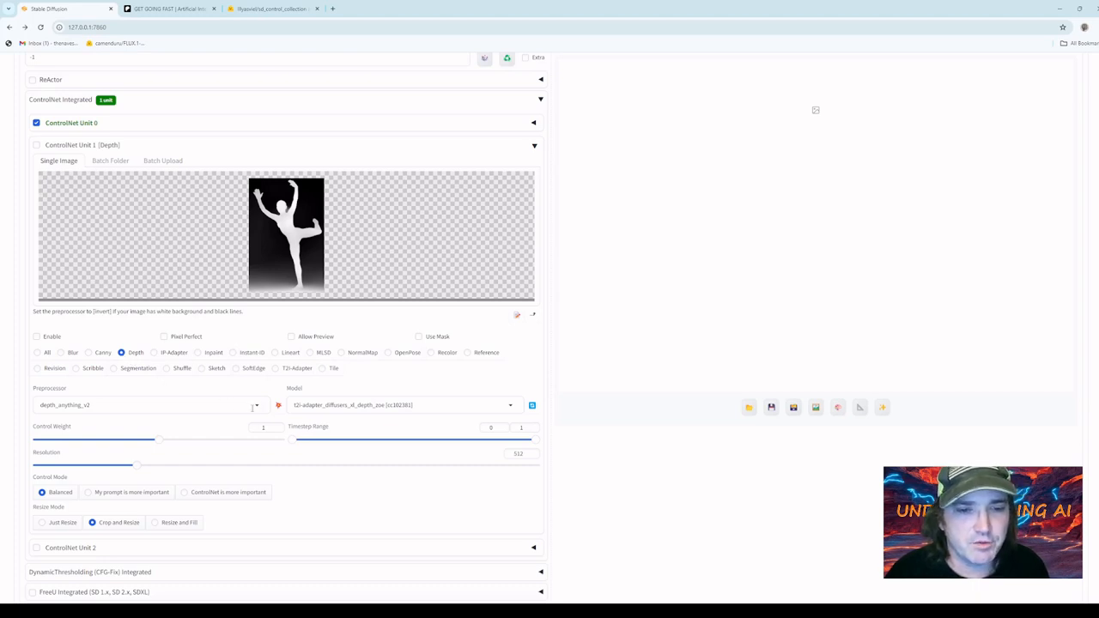
scroll(403, 409, "up", 3)
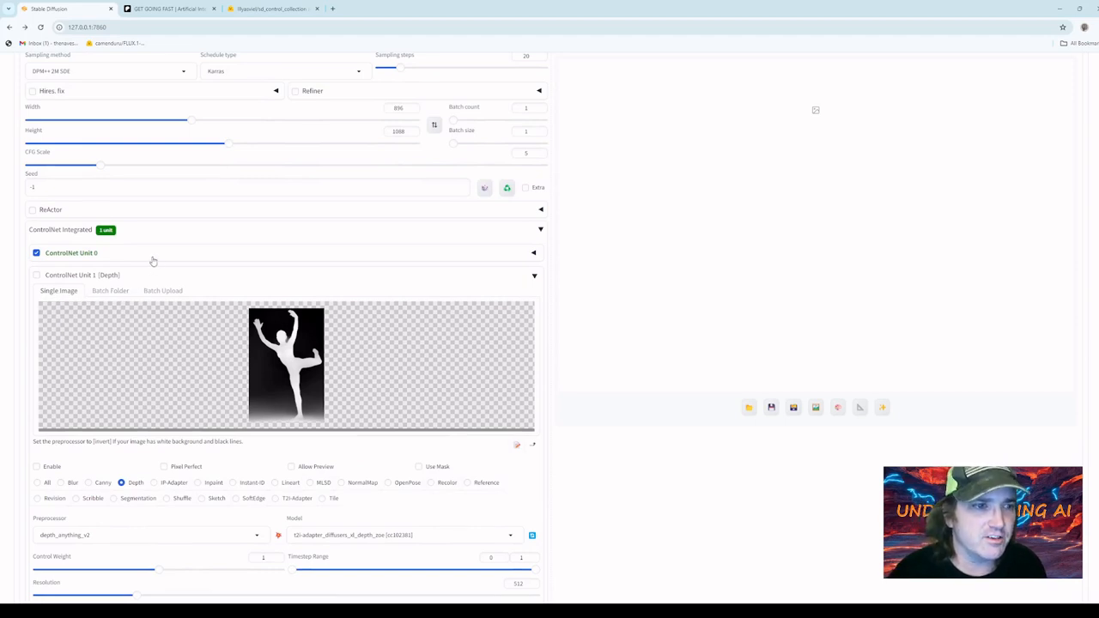
scroll(191, 301, "down", 2)
scroll(206, 377, "down", 3)
scroll(197, 367, "up", 3)
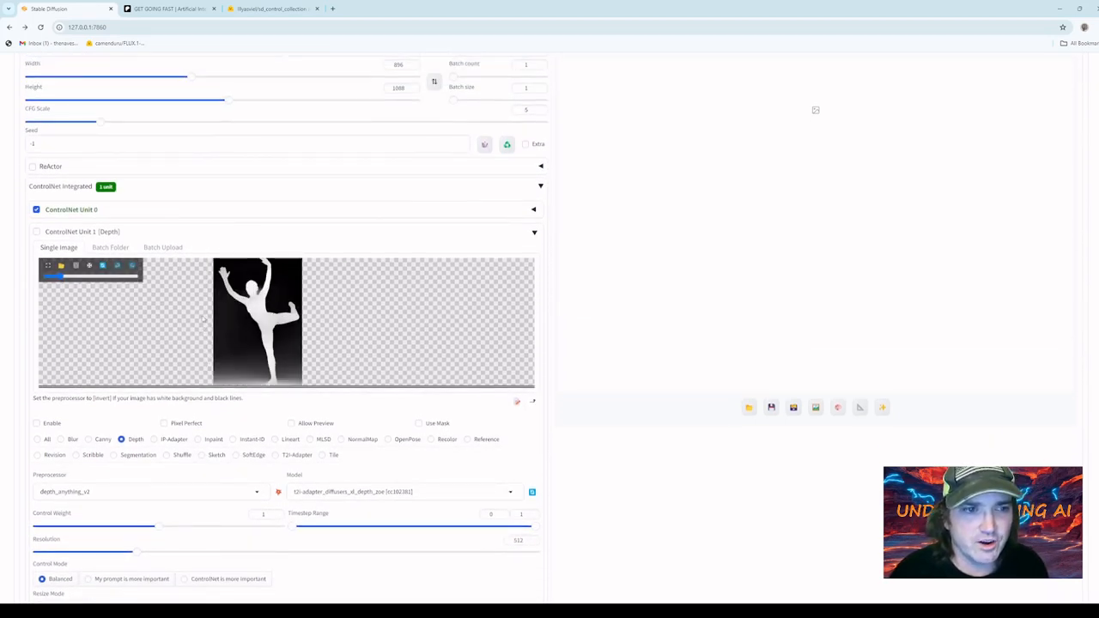
left_click(88, 265)
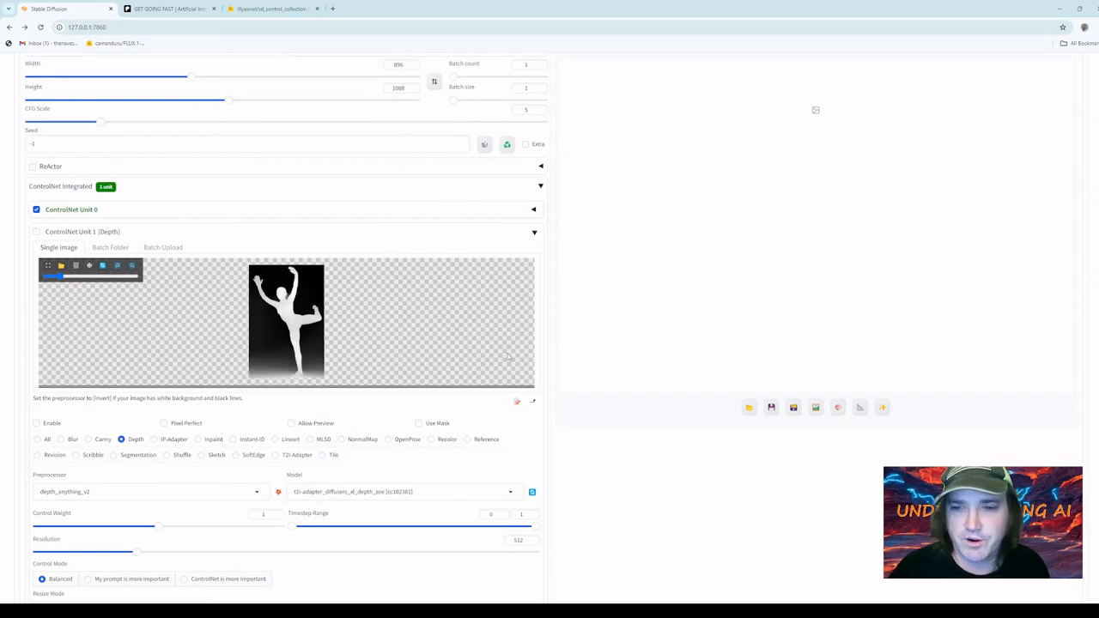
Lower the control weight of ControlNet Unit 1 slightly
scroll(539, 442, "down", 2)
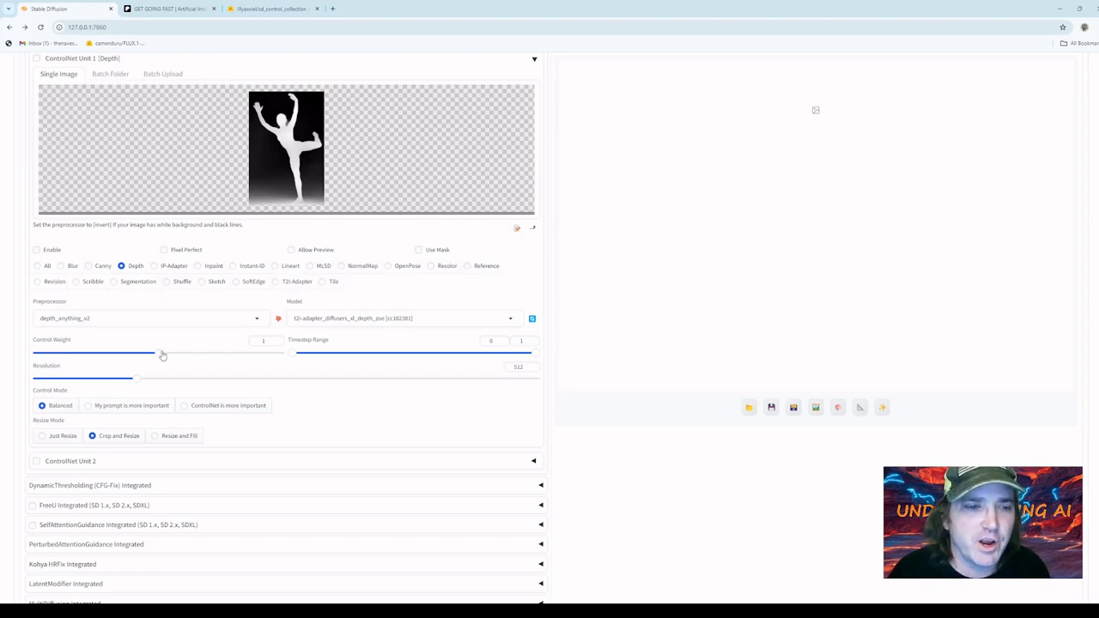
left_click_drag(161, 354, 134, 355)
Enter the prompt "Man doing a ballet dance. He is standing one one leg with his other leg behind him. His hands are in the air."
scroll(699, 311, "up", 5)
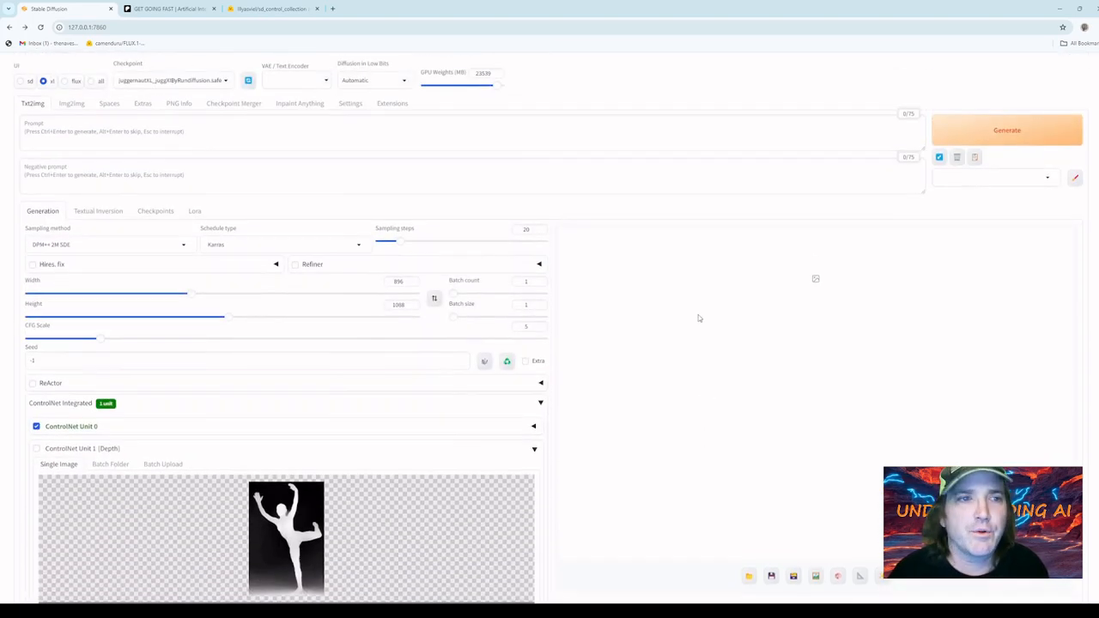
left_click(165, 130)
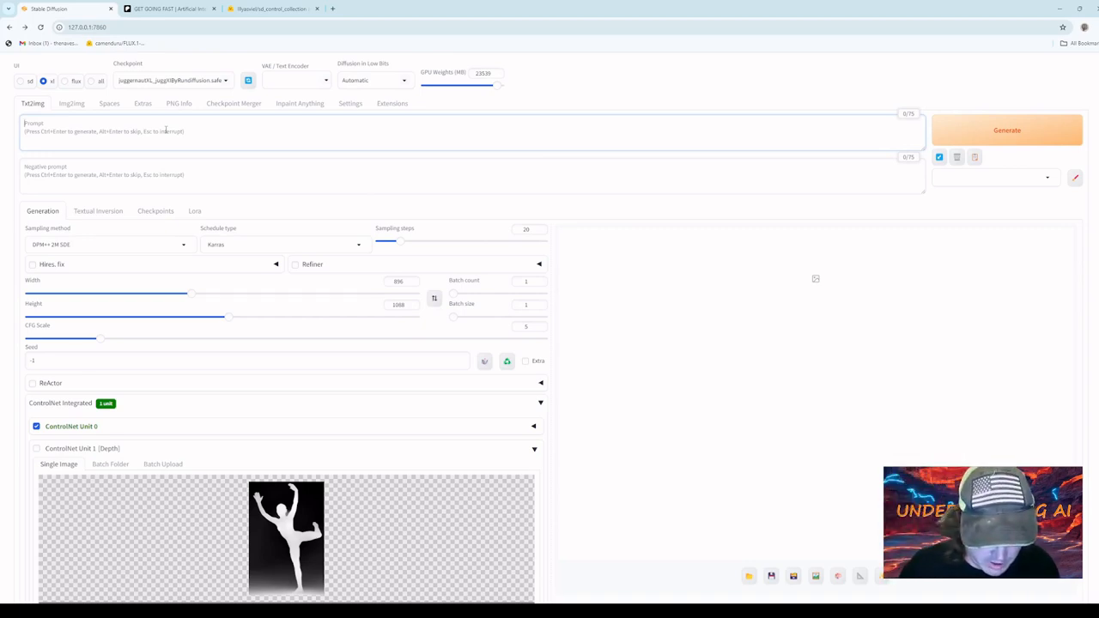
type("Man doing a b")
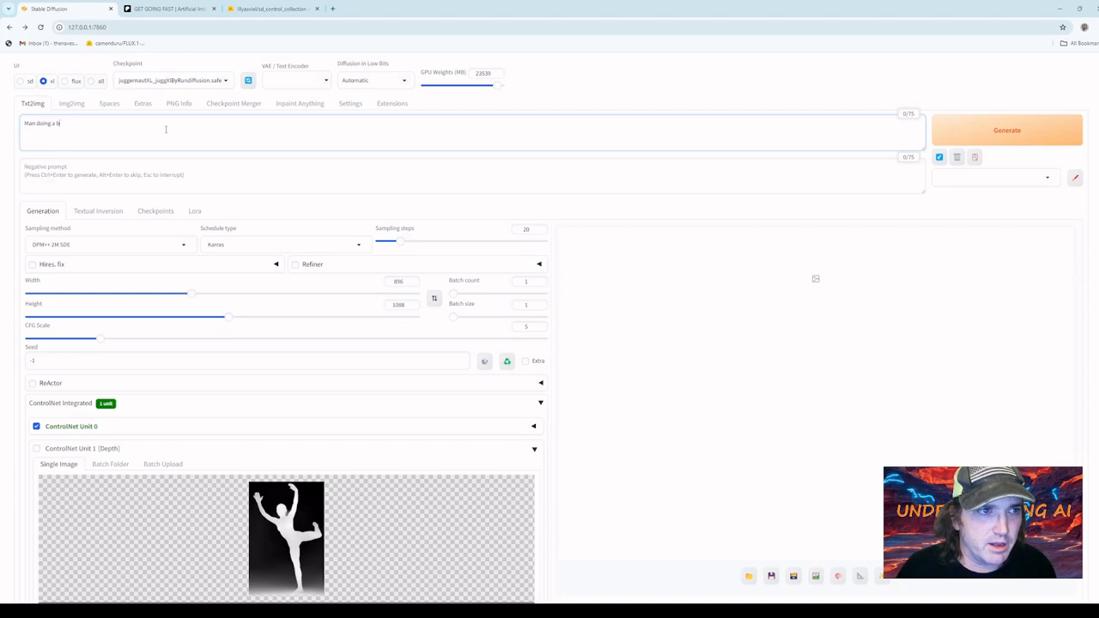
type("allet danc")
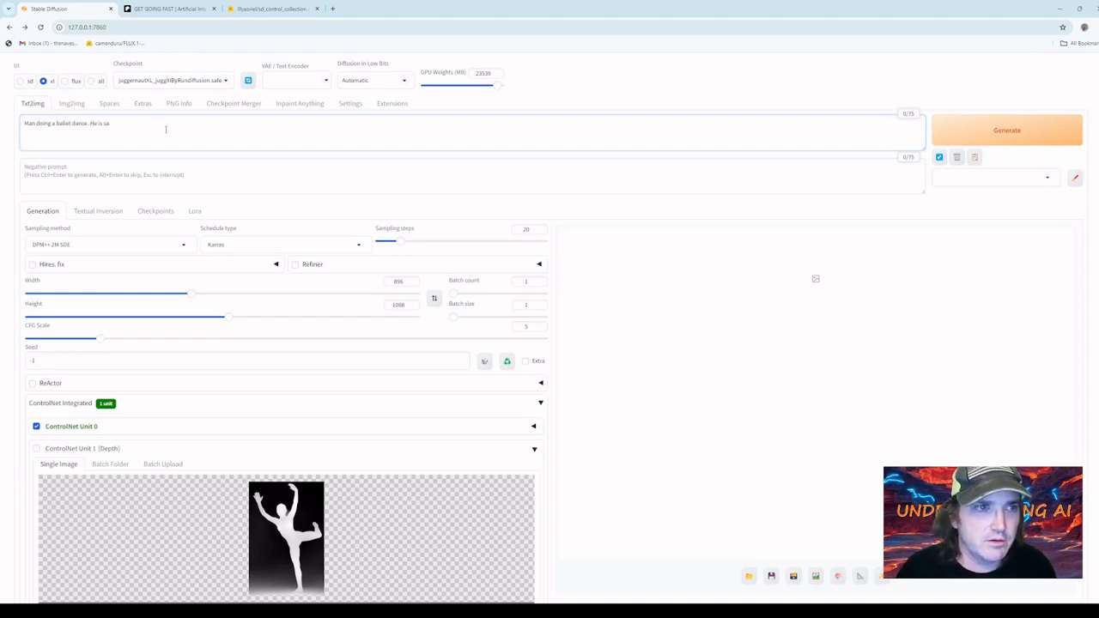
type("e. He is standing")
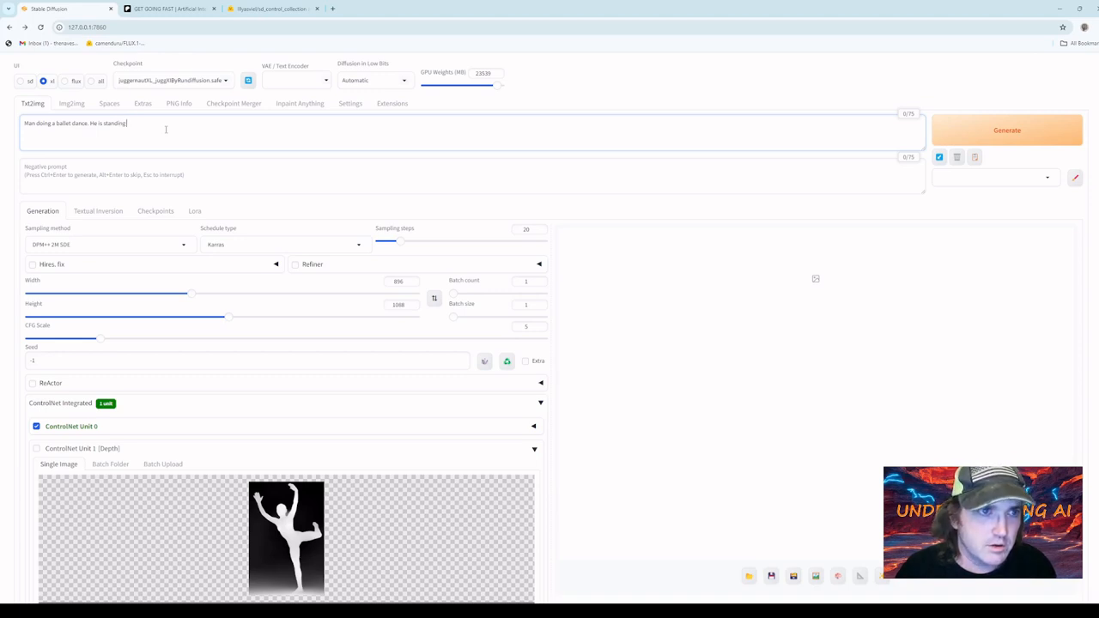
type(" on one")
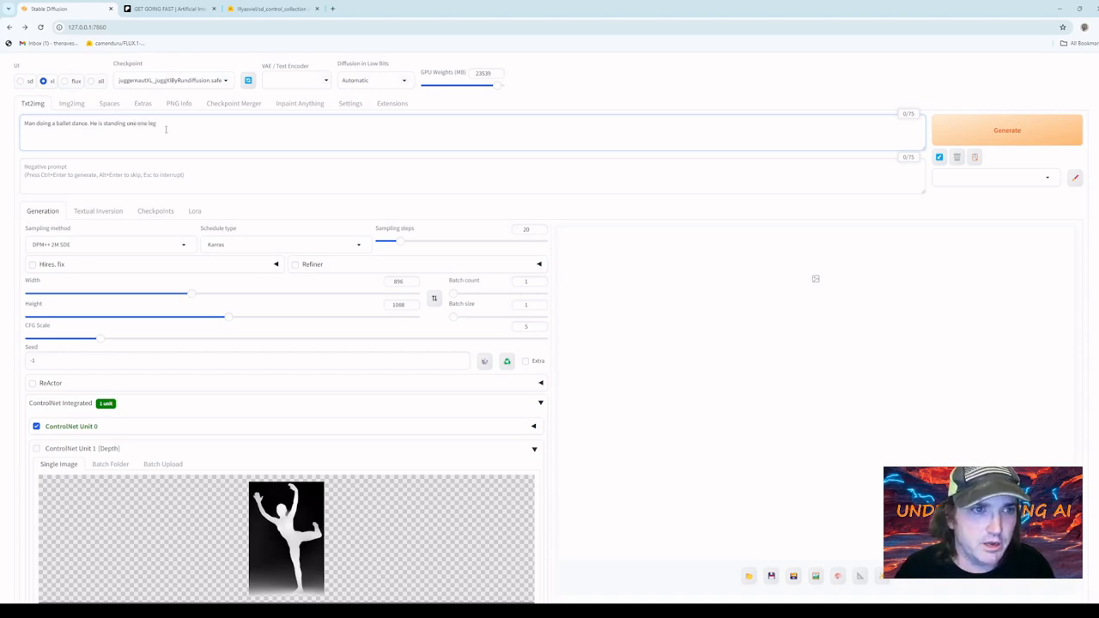
type(" leg with")
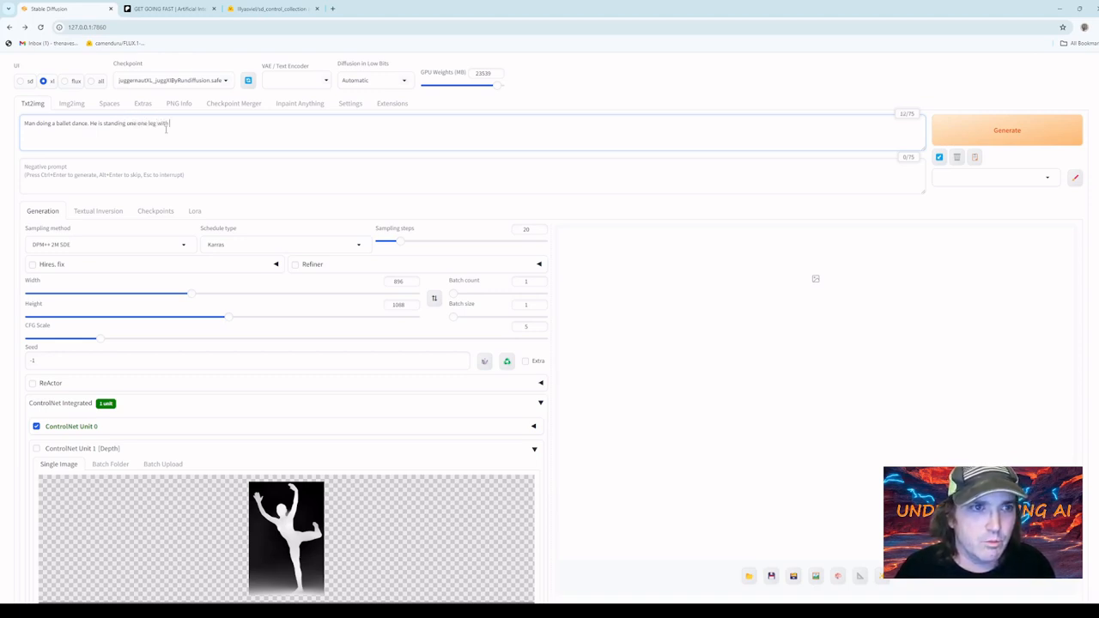
type(" his other leg")
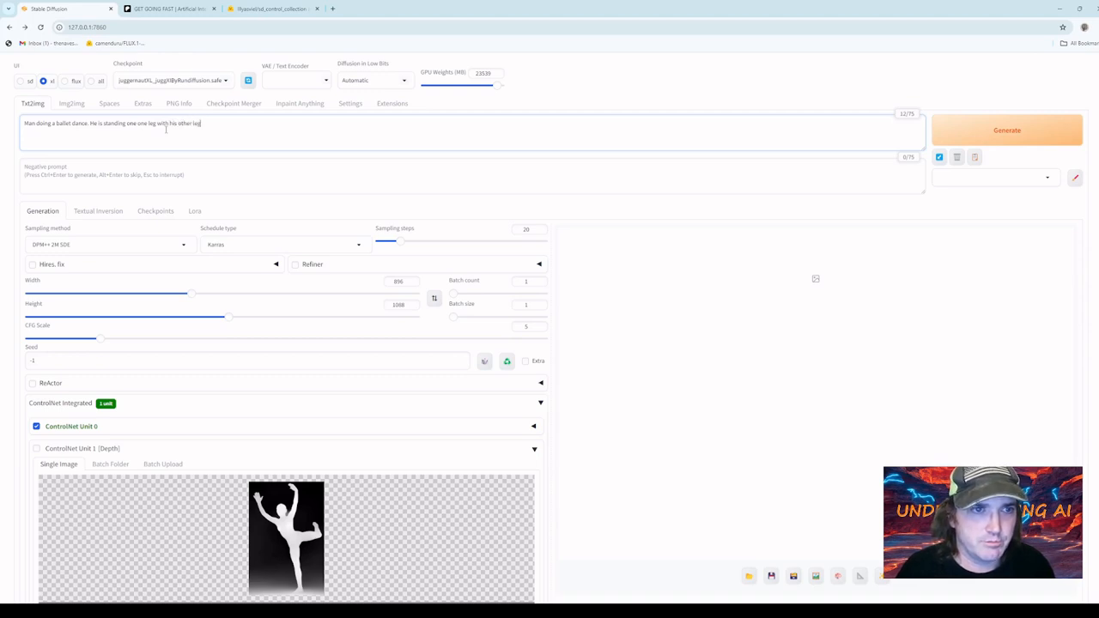
type(" behind him. His")
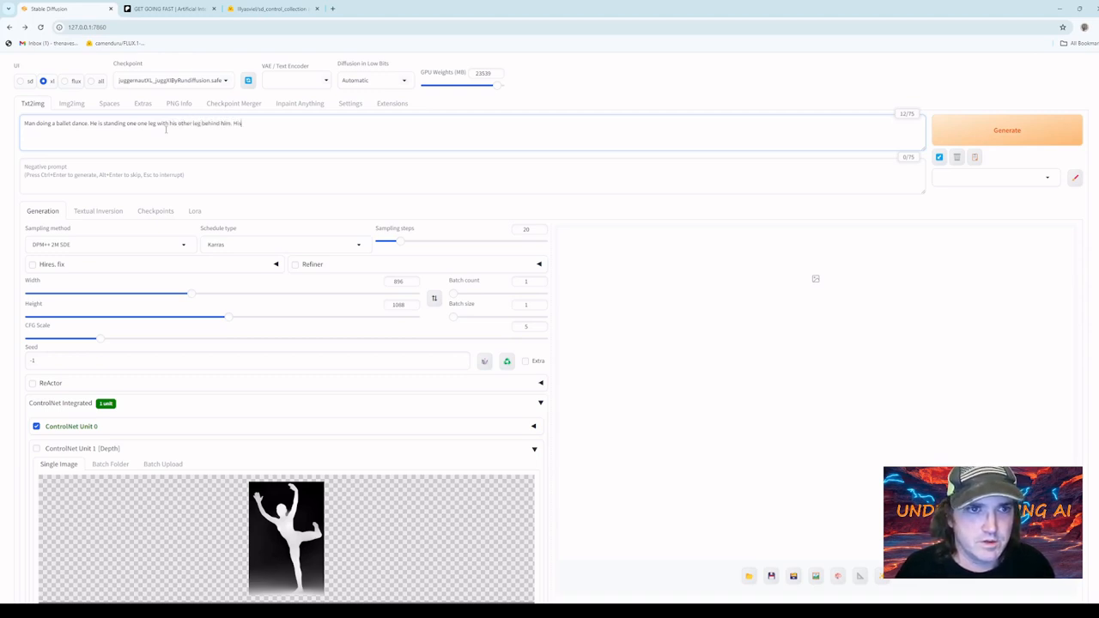
type(" hands are in the")
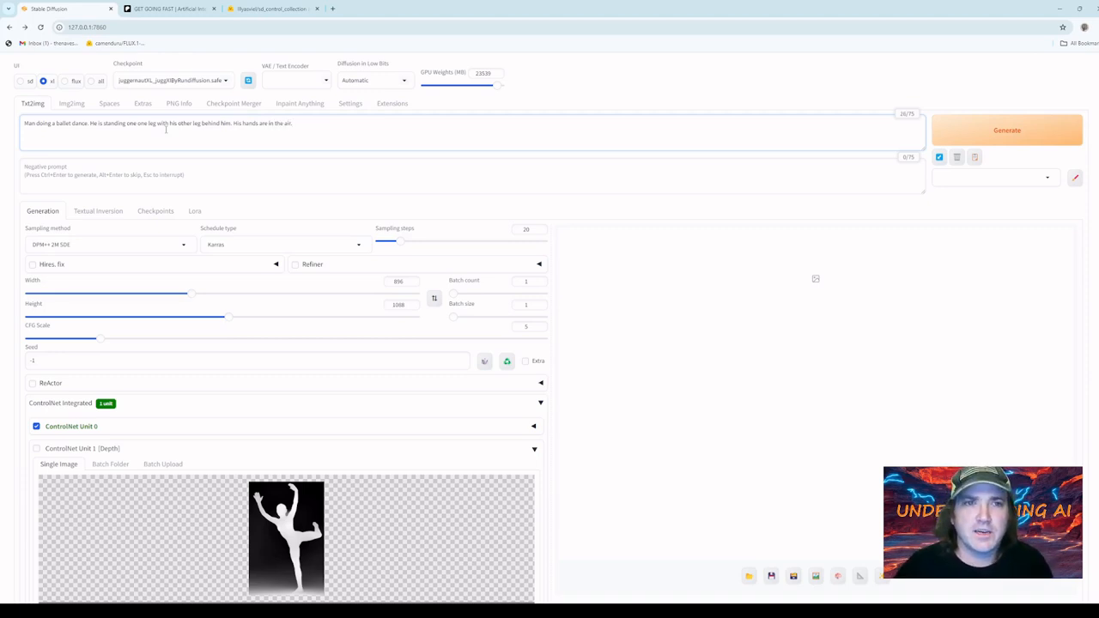
type(" air")
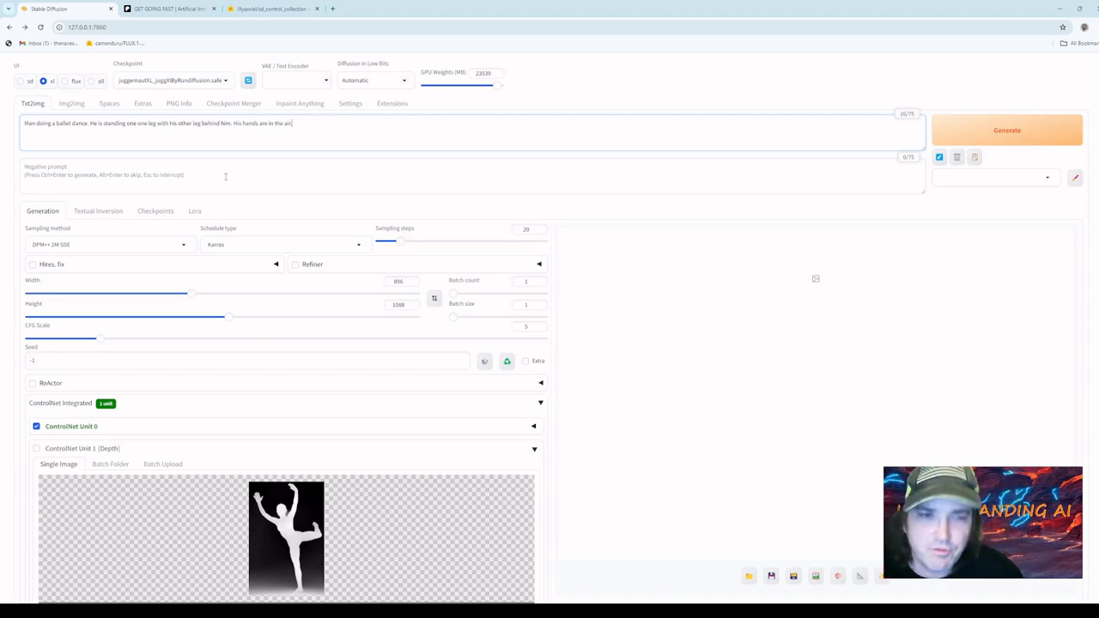
type(".")
Enter the negative prompt "malformed, deformed, ugly, disproportionate, extra legs"
left_click(225, 176)
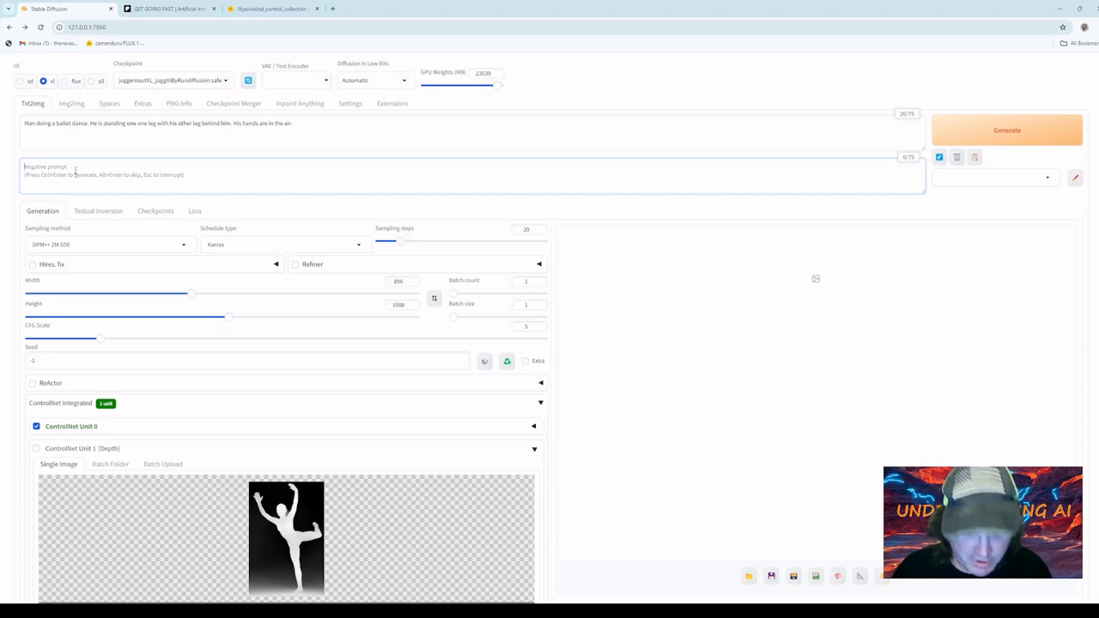
type("mal")
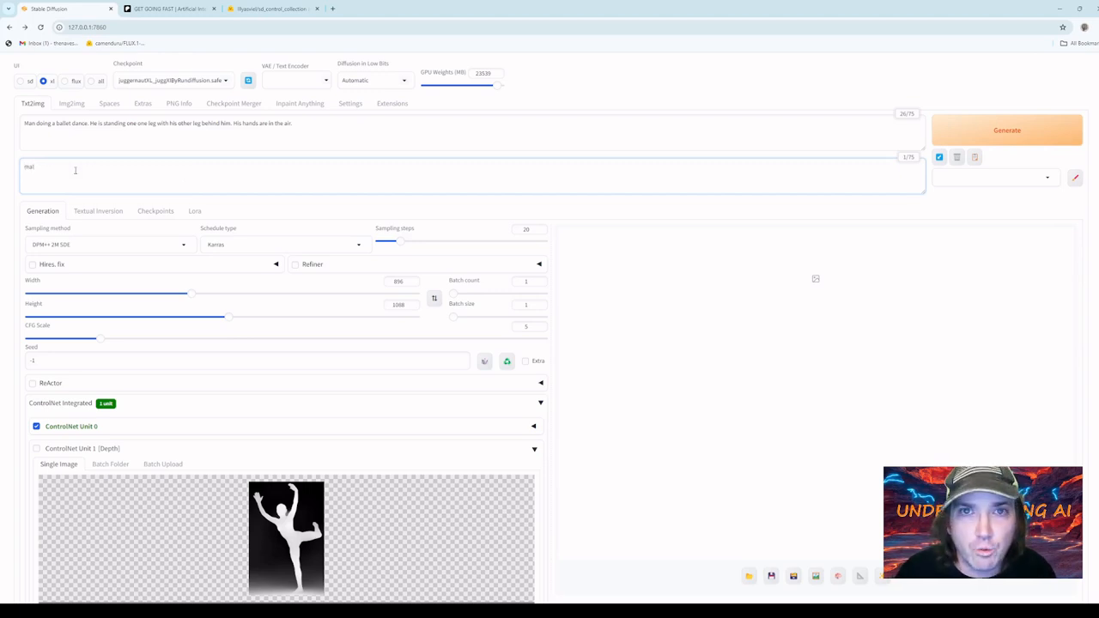
type("formed, de")
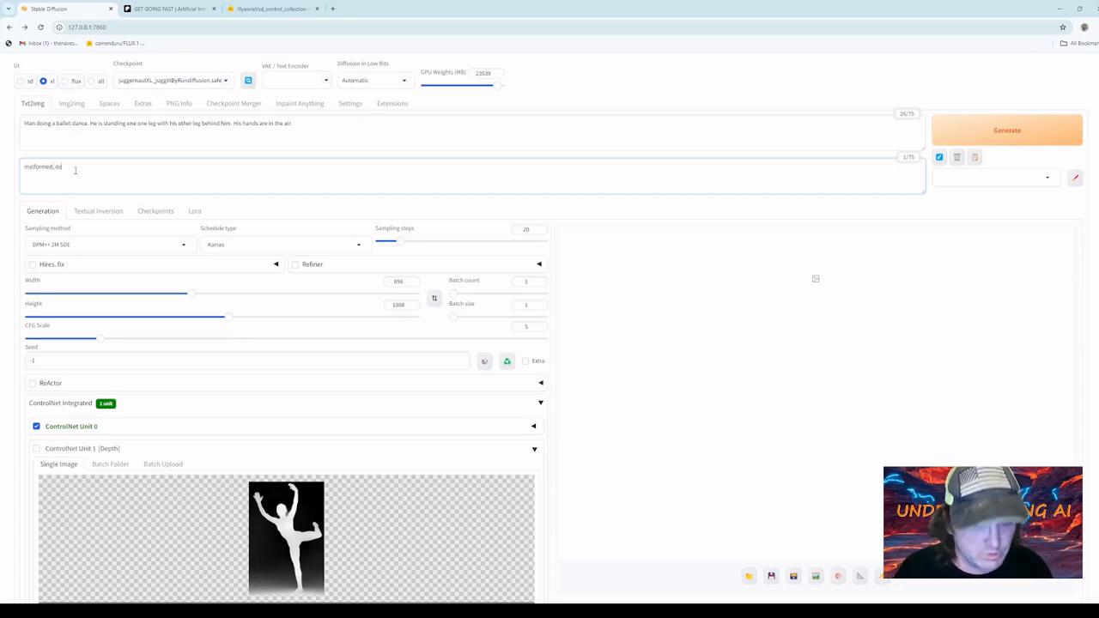
type("formed, ")
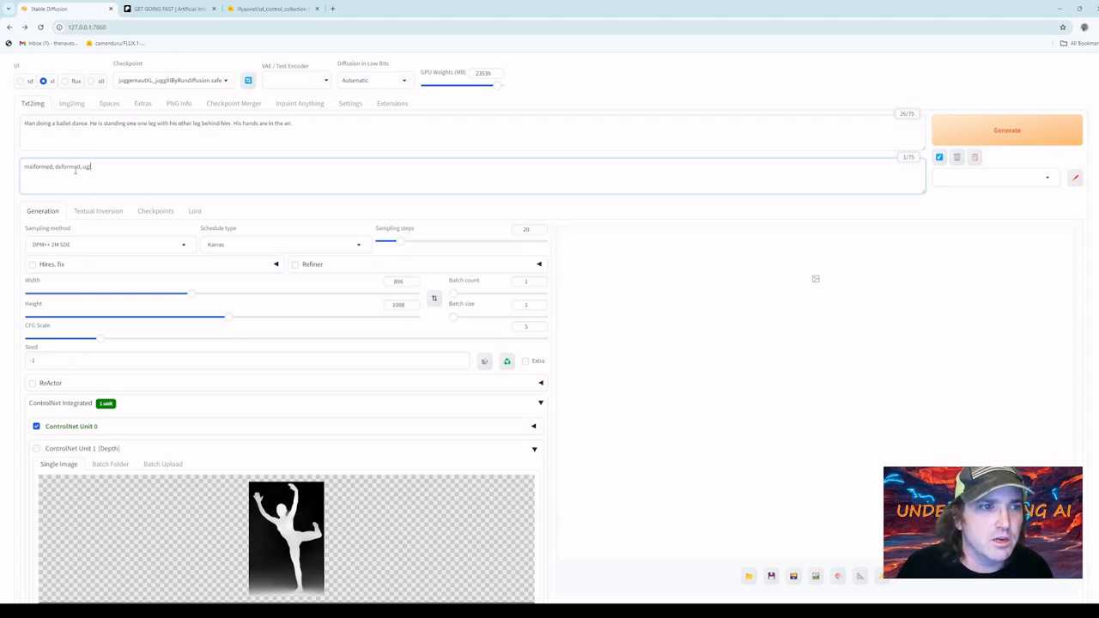
type("ugly")
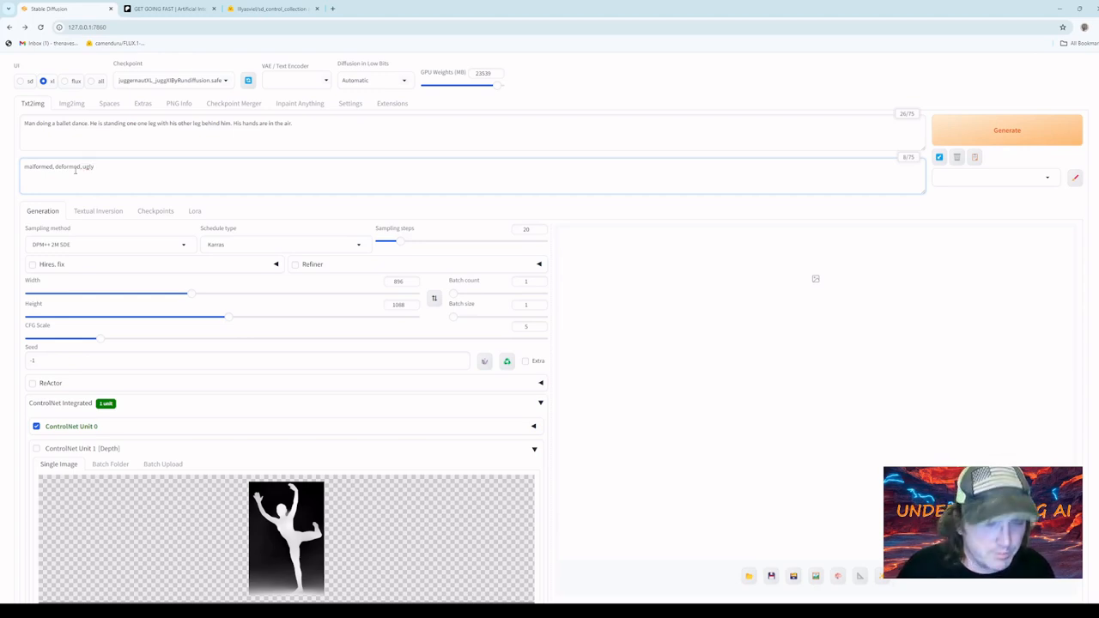
type(",")
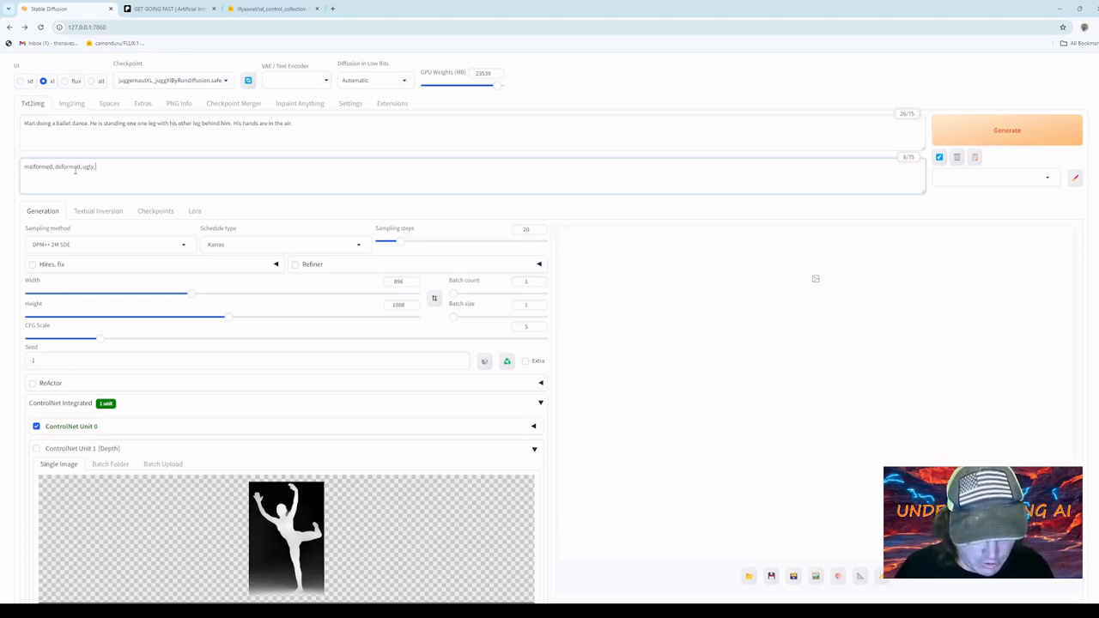
type(" disport")
key("BackSpace")
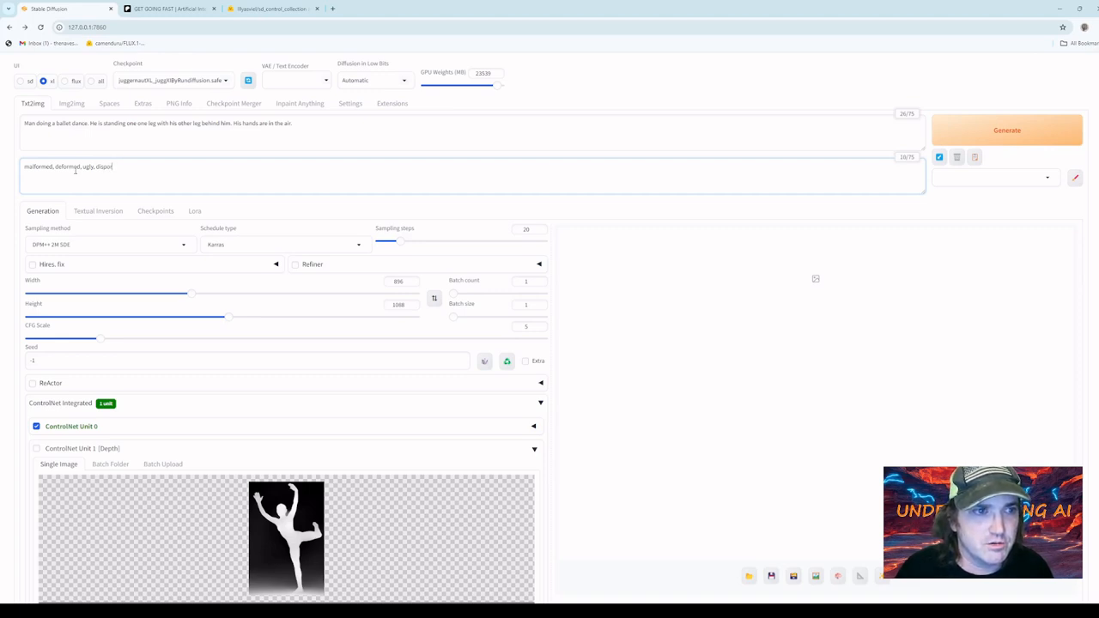
type("p")
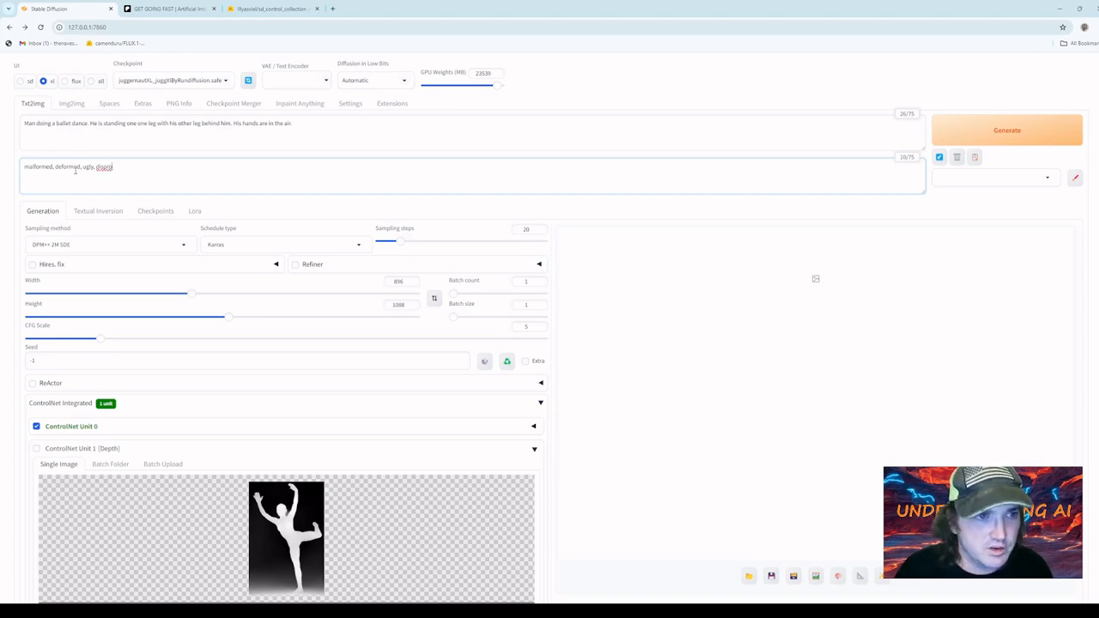
type("orti")
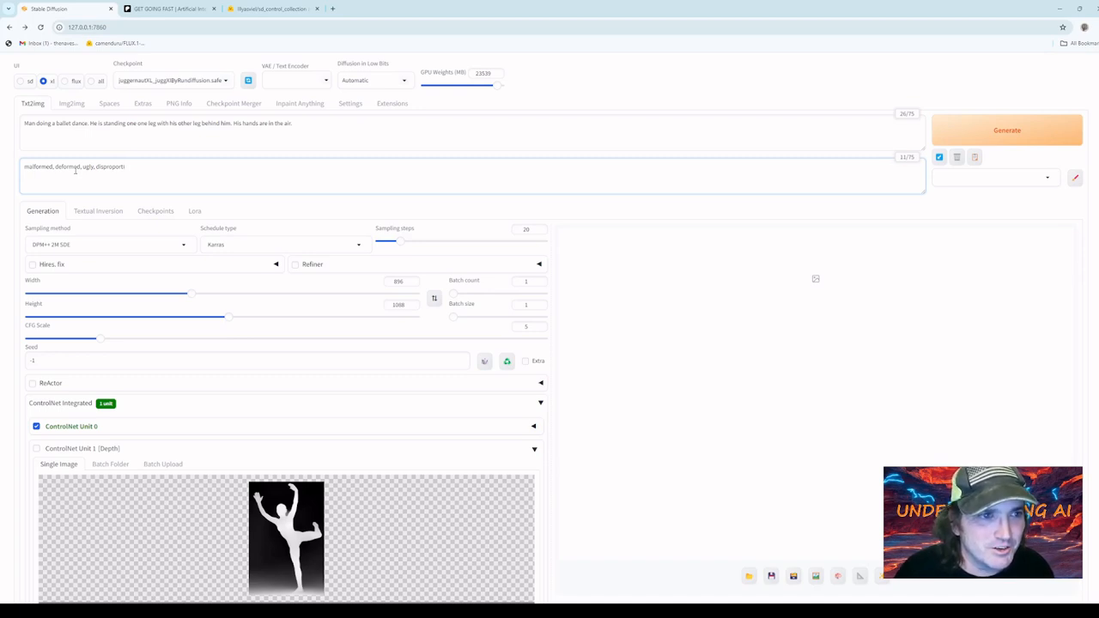
type("onatonate")
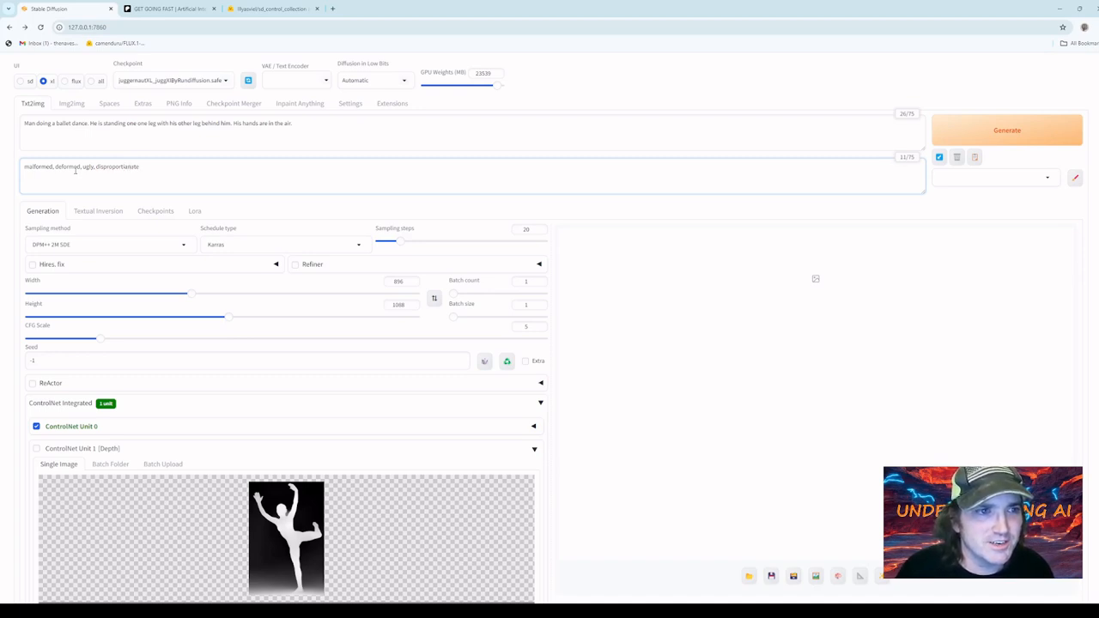
double_click(120, 167)
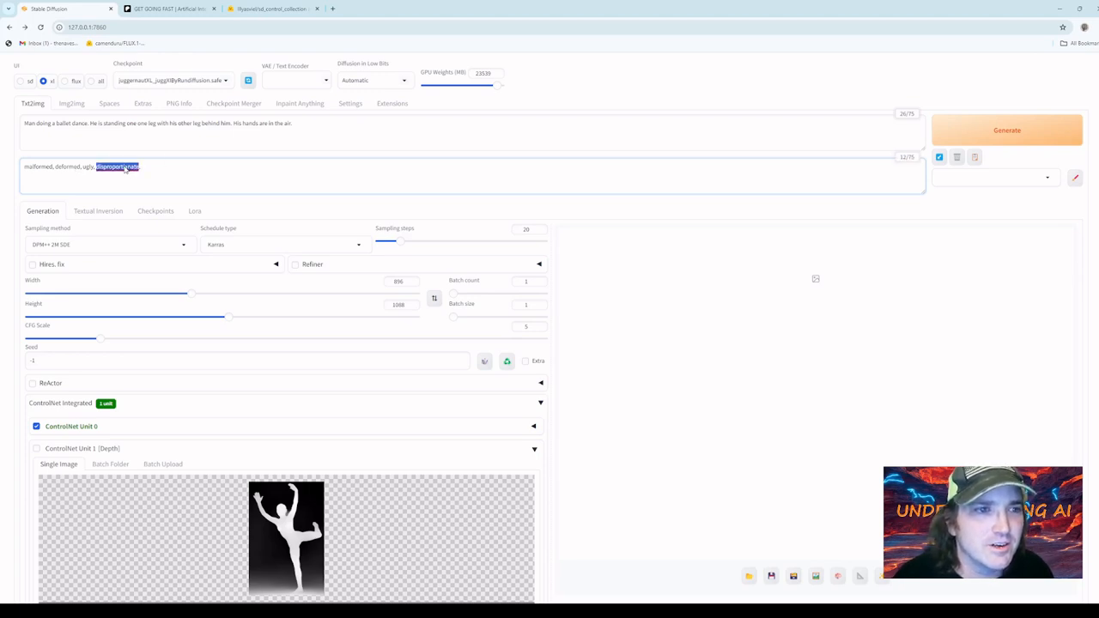
left_click(166, 168)
type(",")
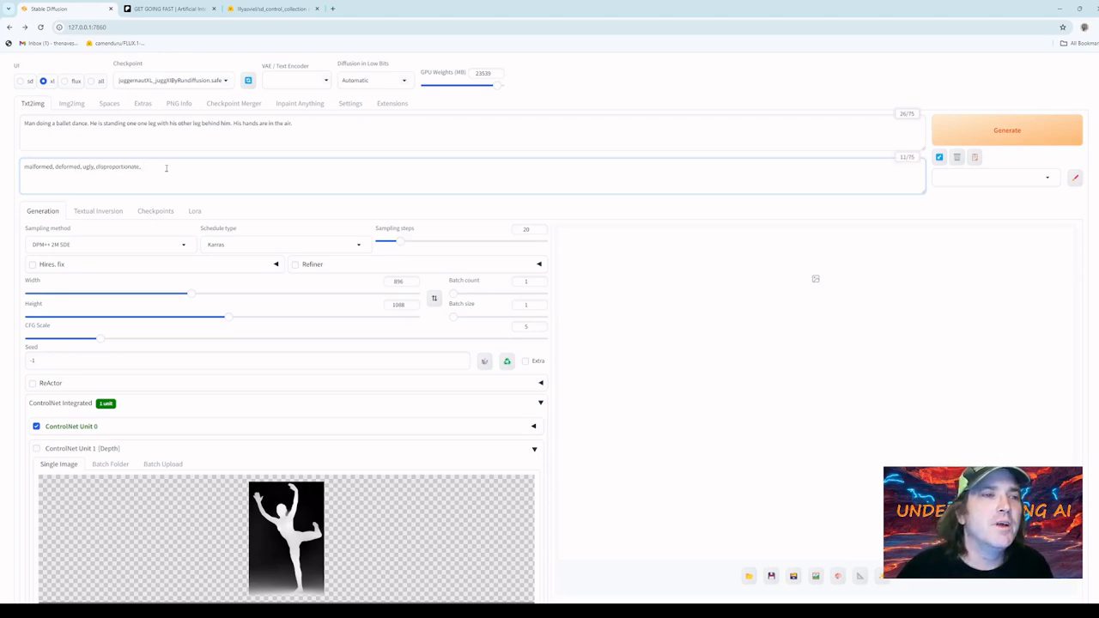
type(" ex")
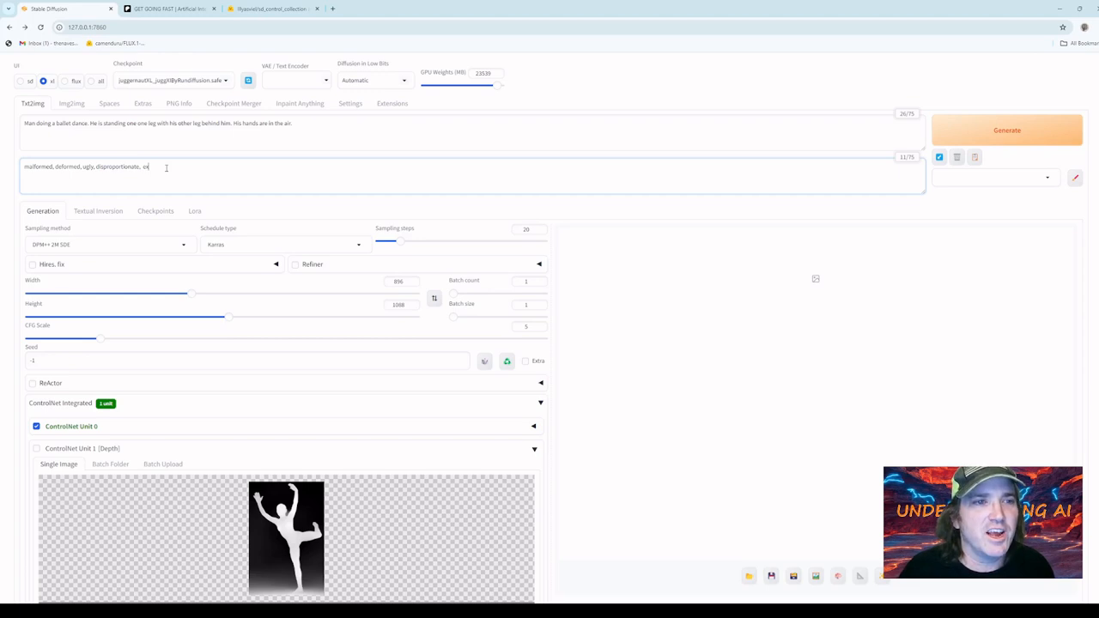
type("tra legs")
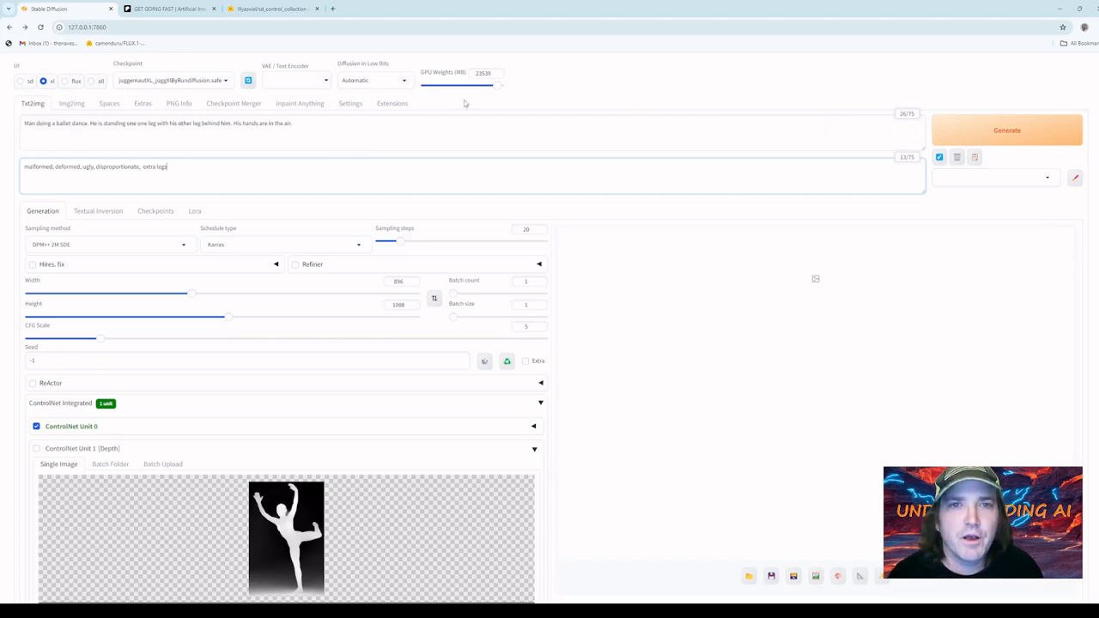
Generate an image from the ballet prompt with ControlNet Unit 1 still disabled, and view the result
left_click(968, 131)
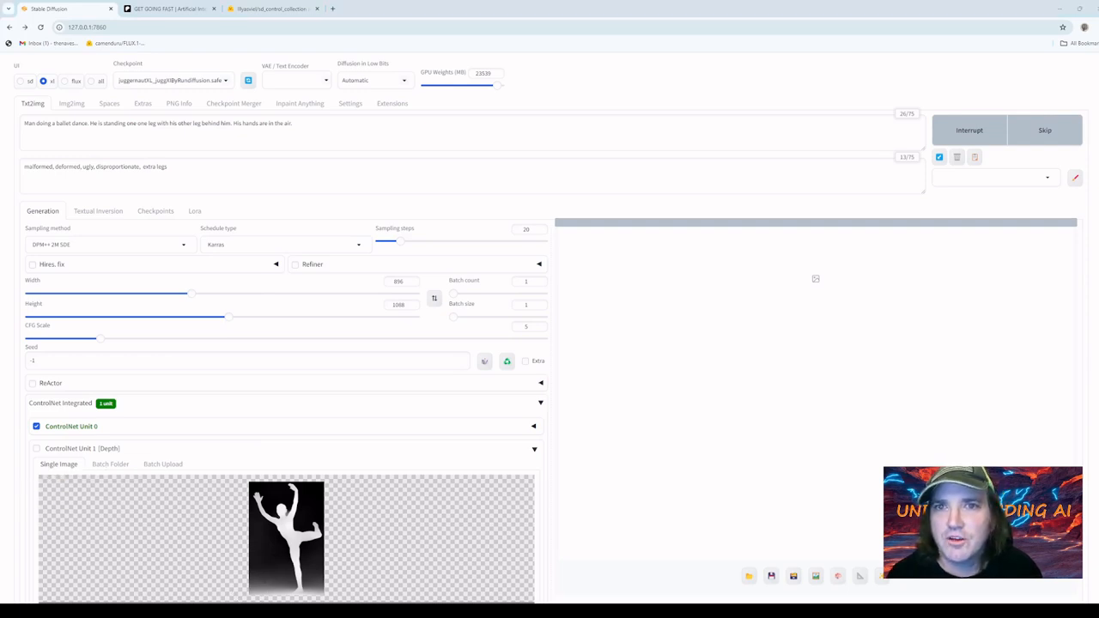
scroll(549, 335, "down", 2)
scroll(549, 335, "up", 1)
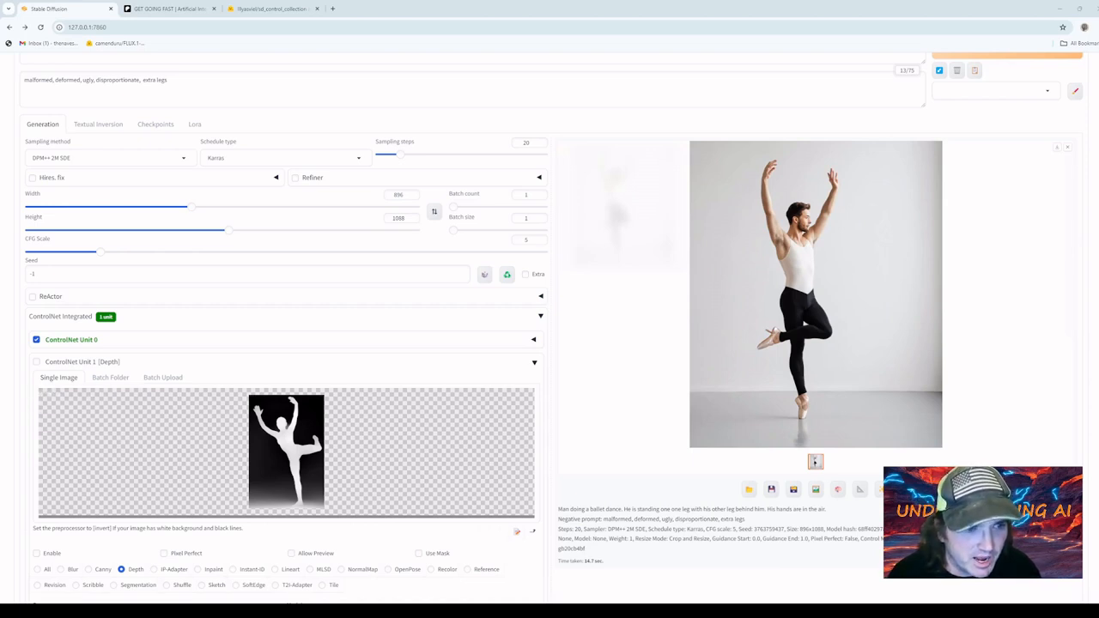
Disable ControlNet Unit 0, enable ControlNet Unit 1 with the ballet depth map, and generate the image again
left_click(36, 339)
left_click(36, 362)
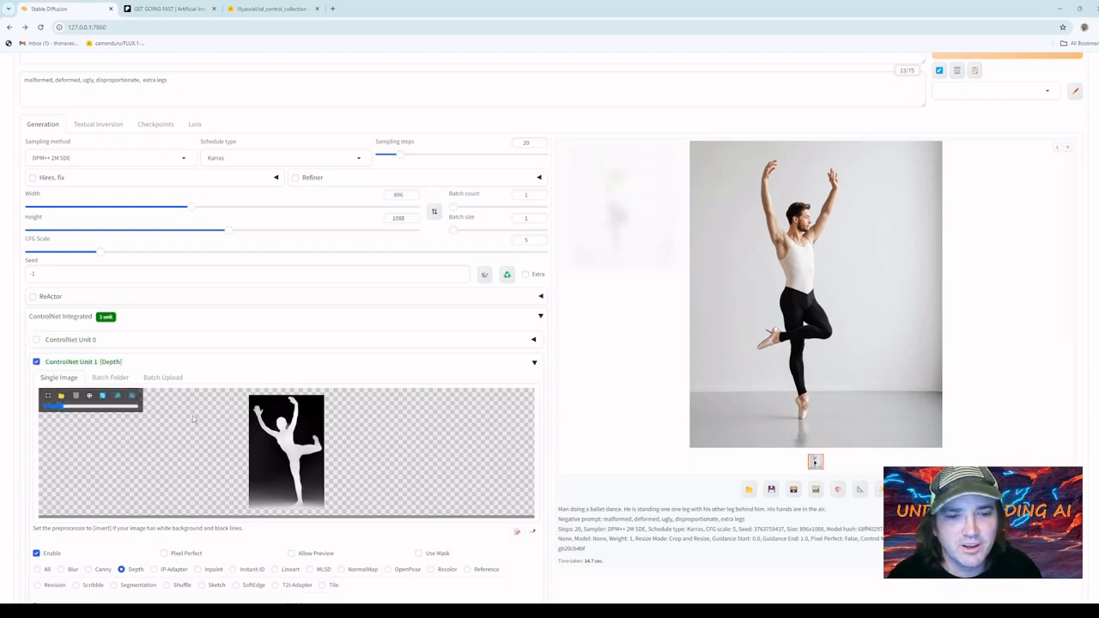
scroll(710, 304, "up", 1)
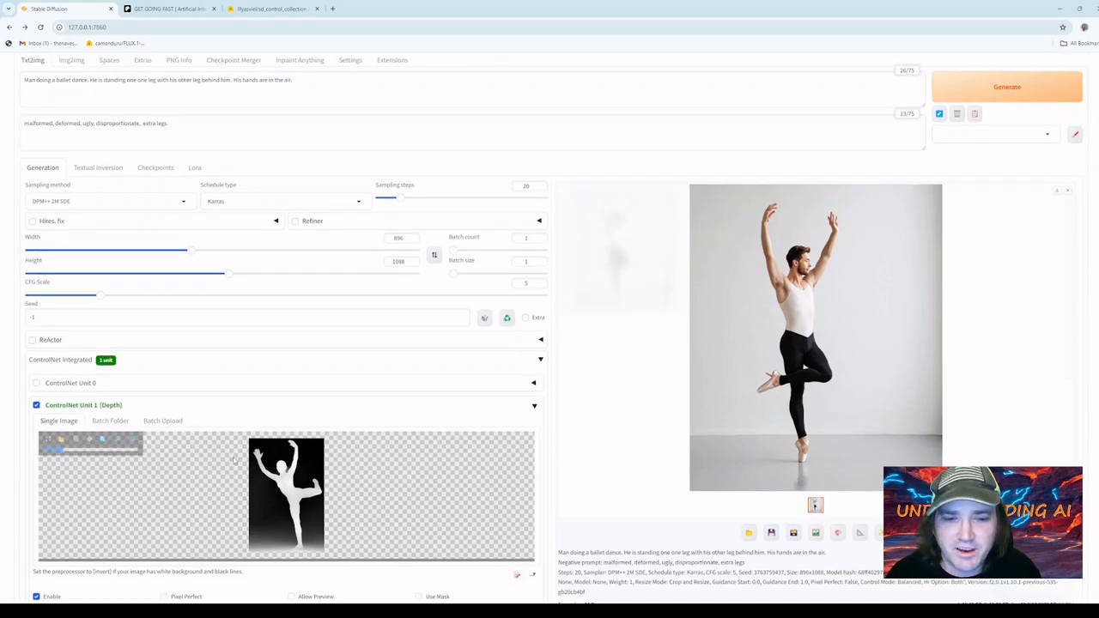
scroll(412, 394, "up", 1)
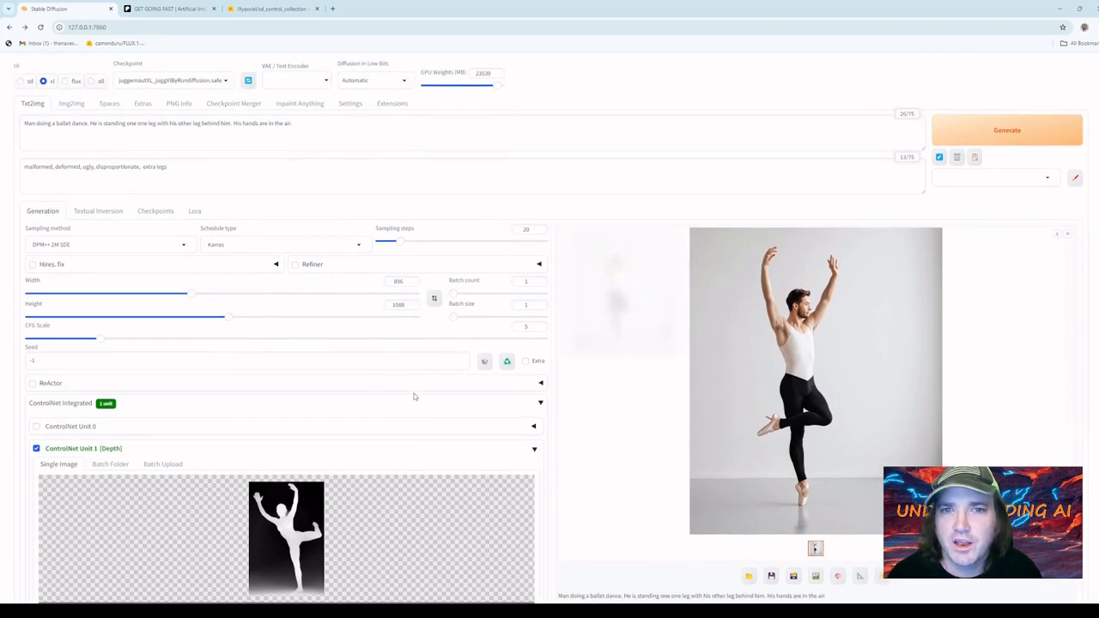
left_click(987, 133)
scroll(344, 323, "down", 1)
scroll(341, 323, "down", 2)
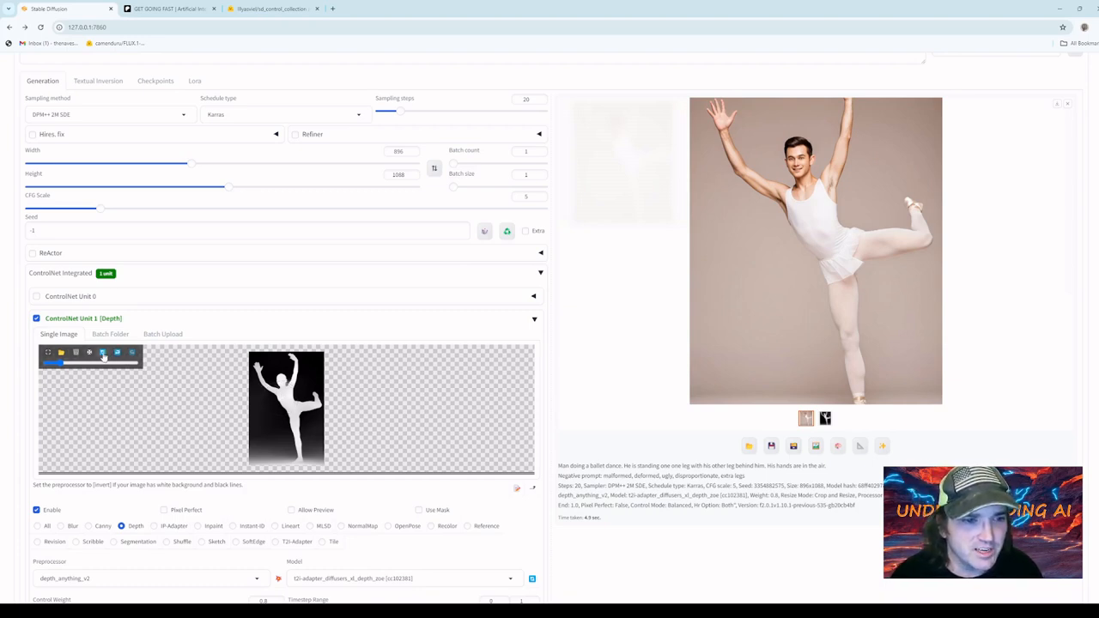
Load the raised-fist depth map into ControlNet Unit 1 and generate an image from the prompt "iranian man giving a fistbump"
left_click(76, 355)
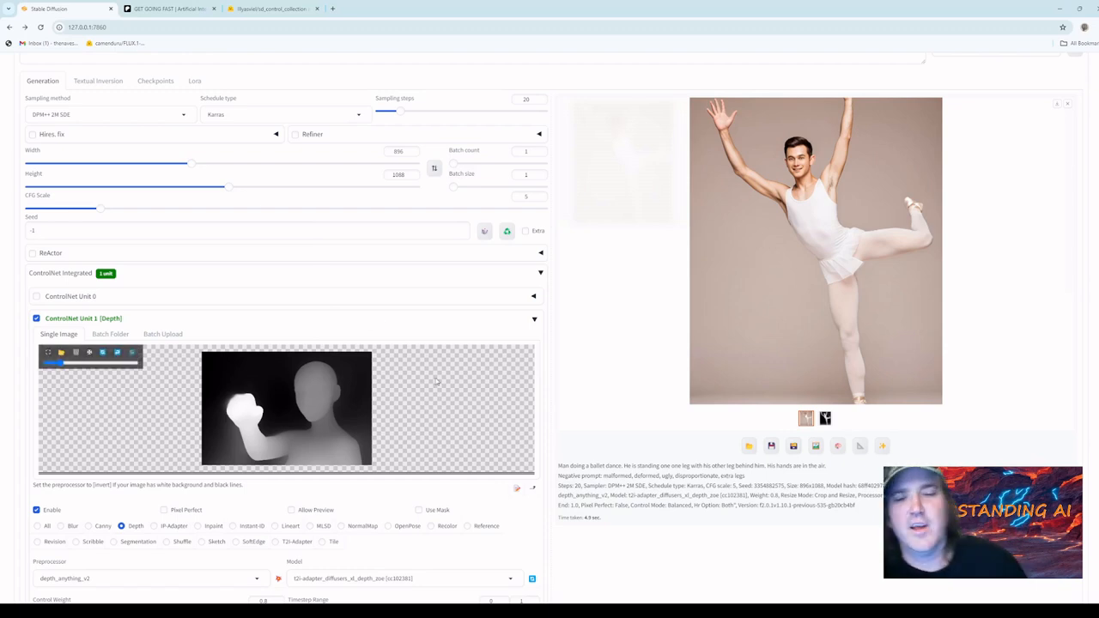
scroll(361, 294, "up", 1)
scroll(362, 294, "up", 1)
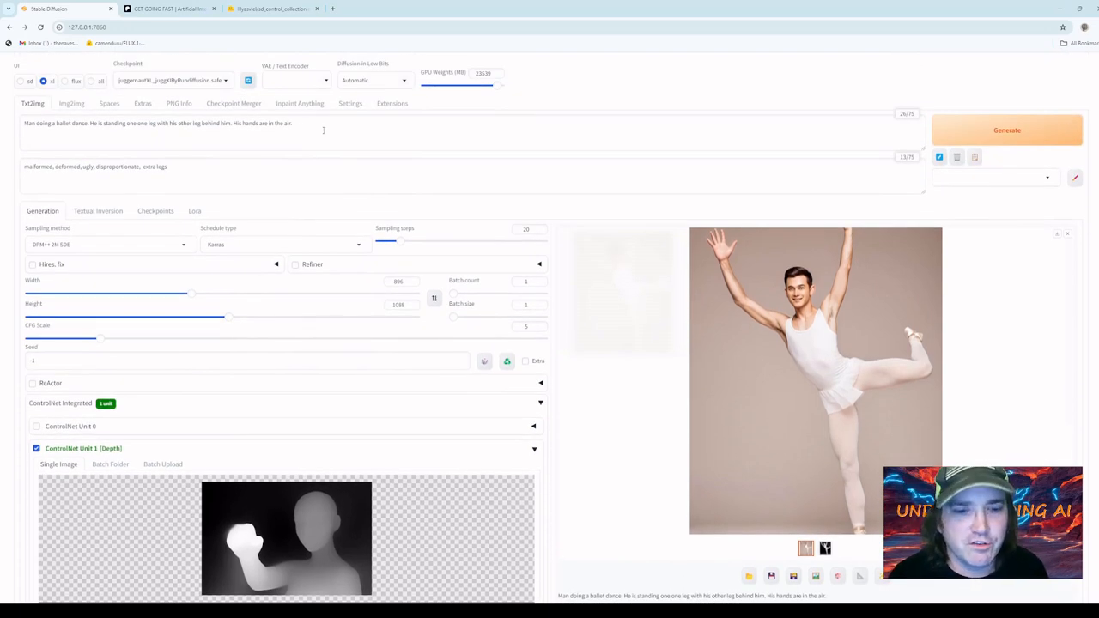
left_click_drag(323, 129, 19, 126)
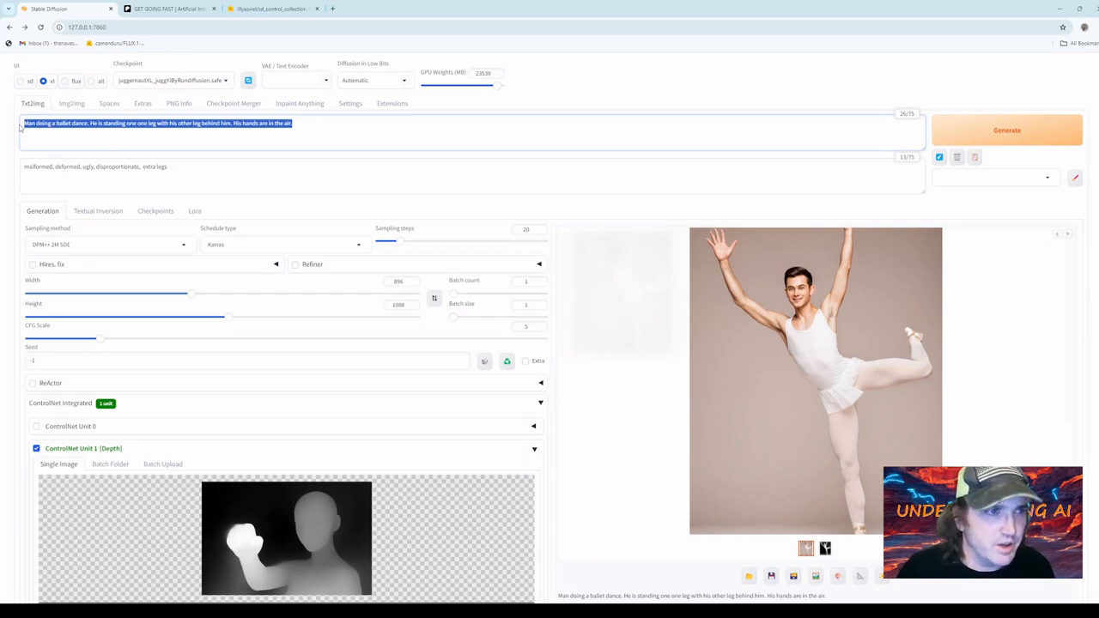
key("BackSpace")
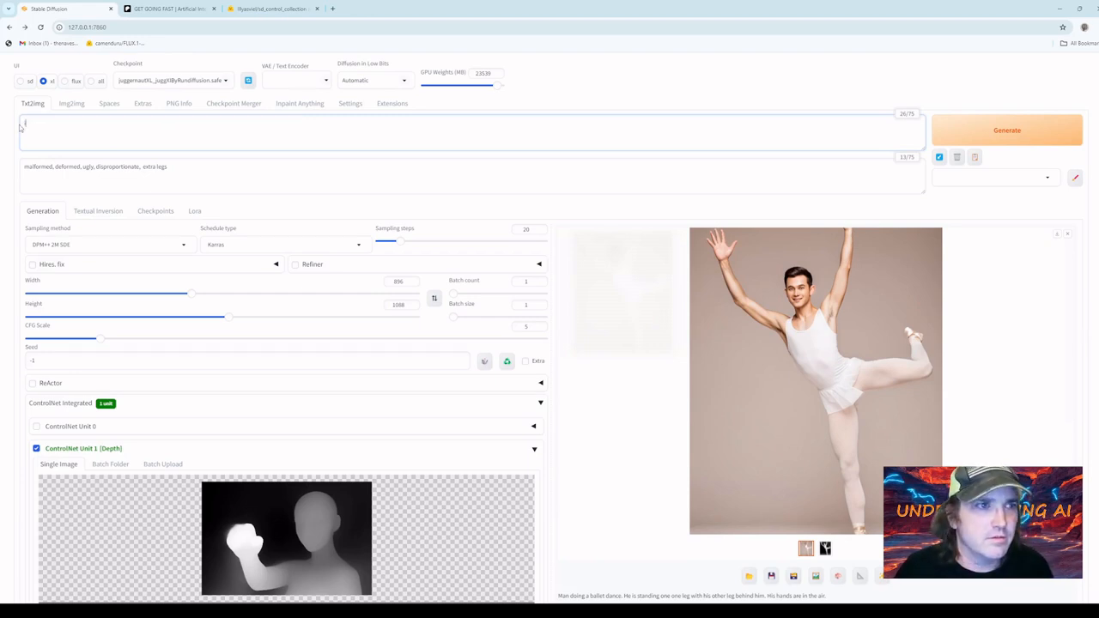
type("iranian man giv")
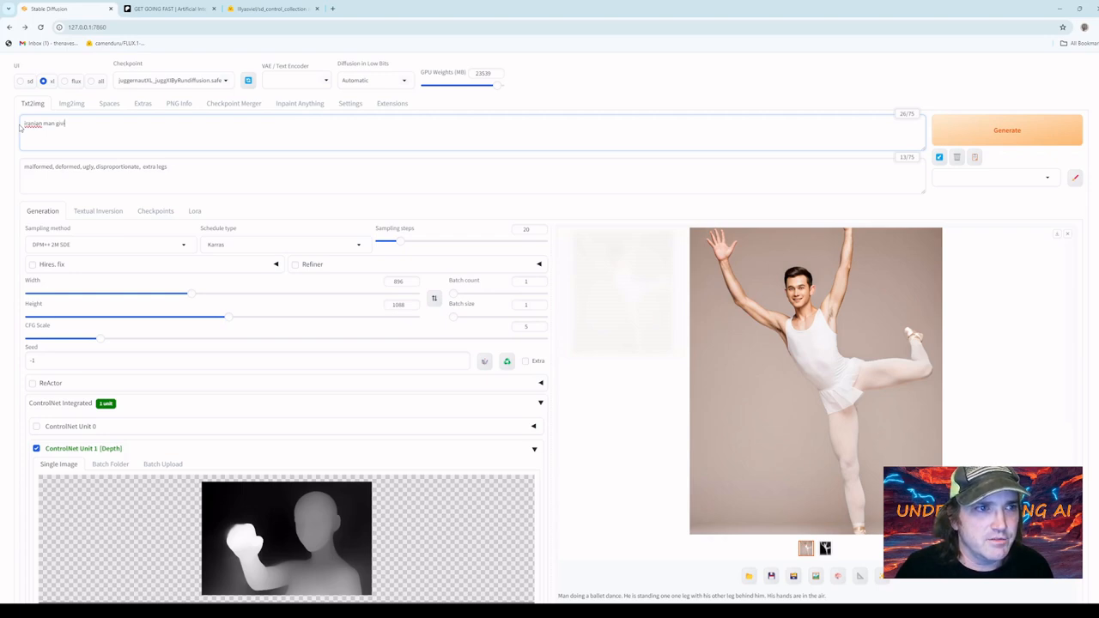
type("ing a fistb")
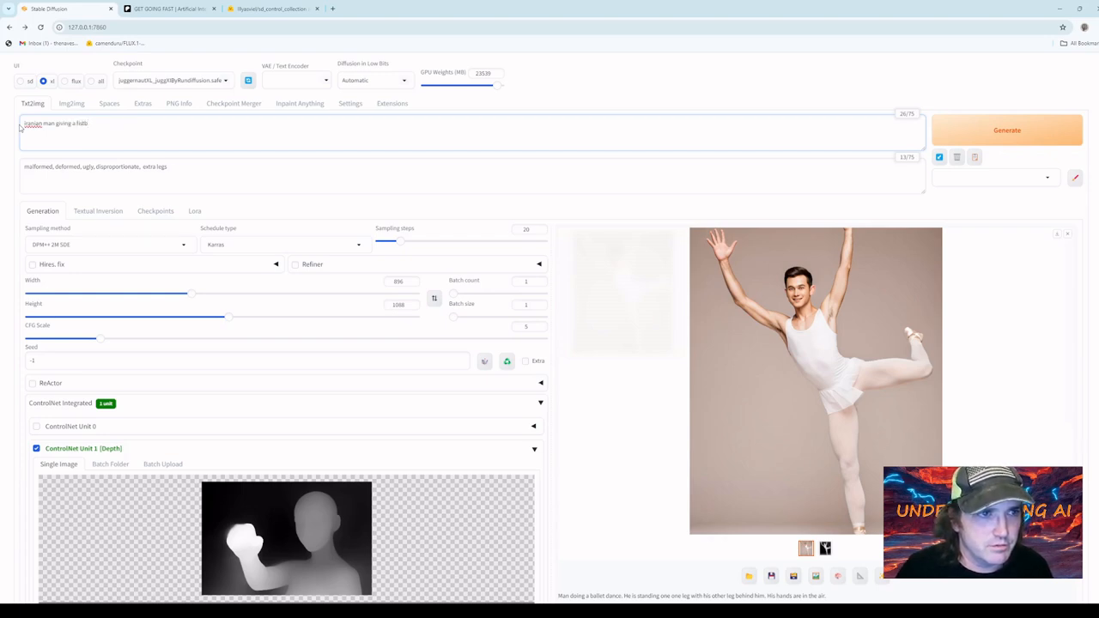
type("ump")
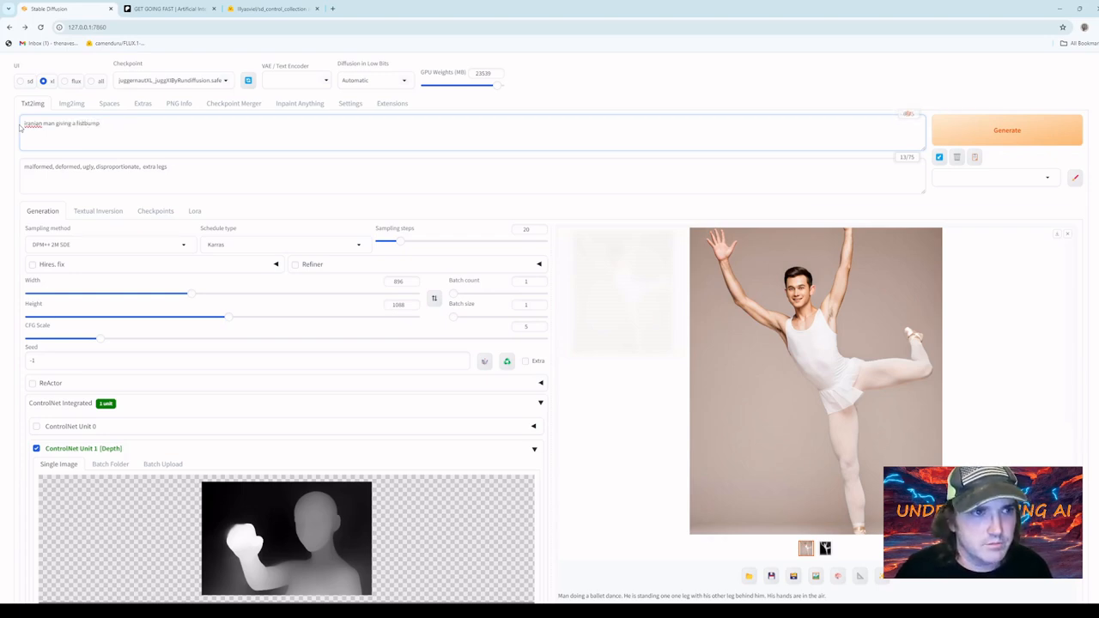
key("ctrl+Return")
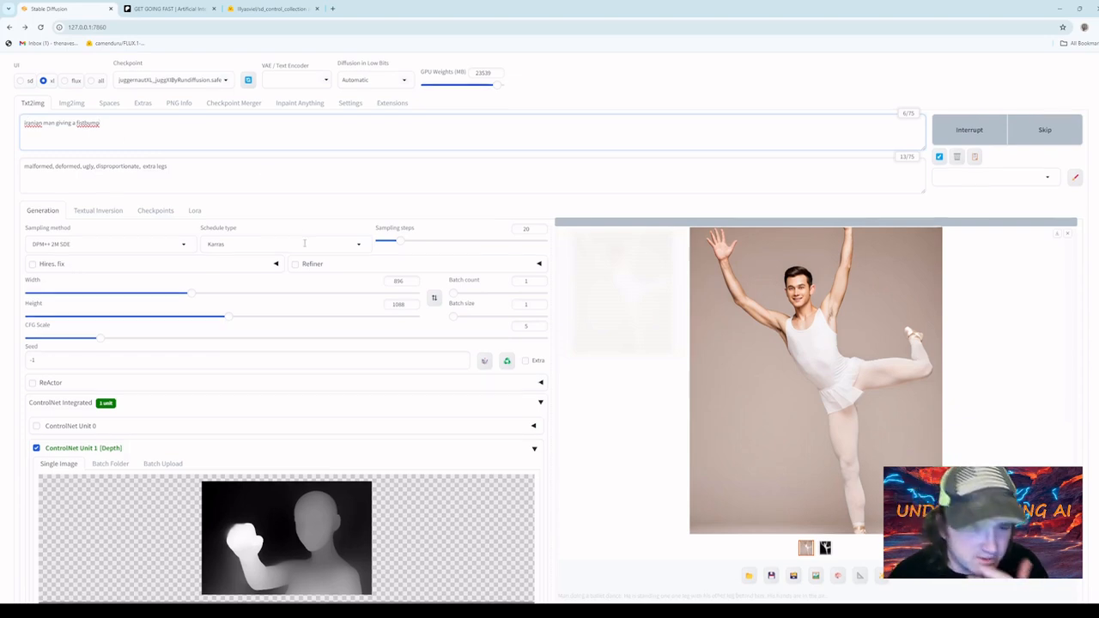
Set the image width to 1088 and height to 760 to suit the landscape depth map, and generate the image again
scroll(304, 243, "down", 1)
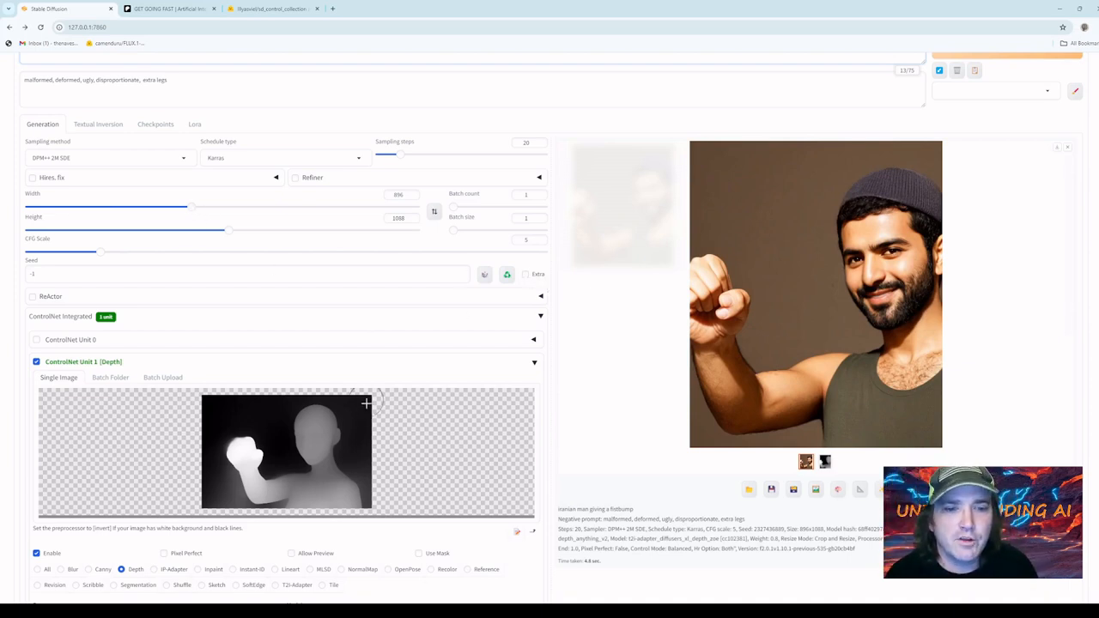
left_click_drag(194, 209, 163, 237)
scroll(682, 251, "up", 1)
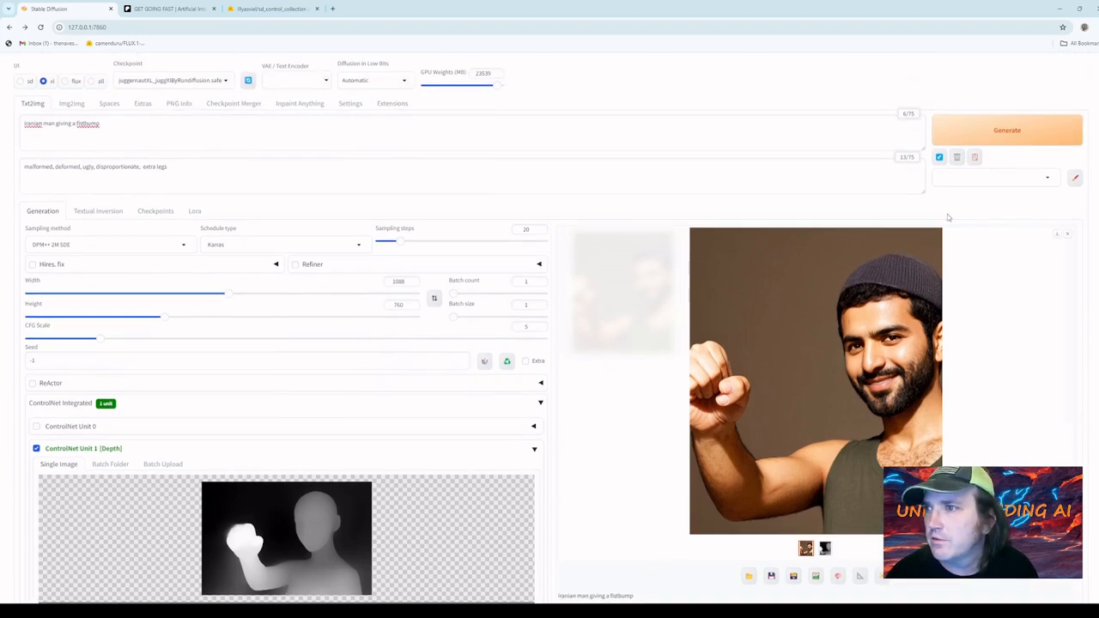
left_click(948, 144)
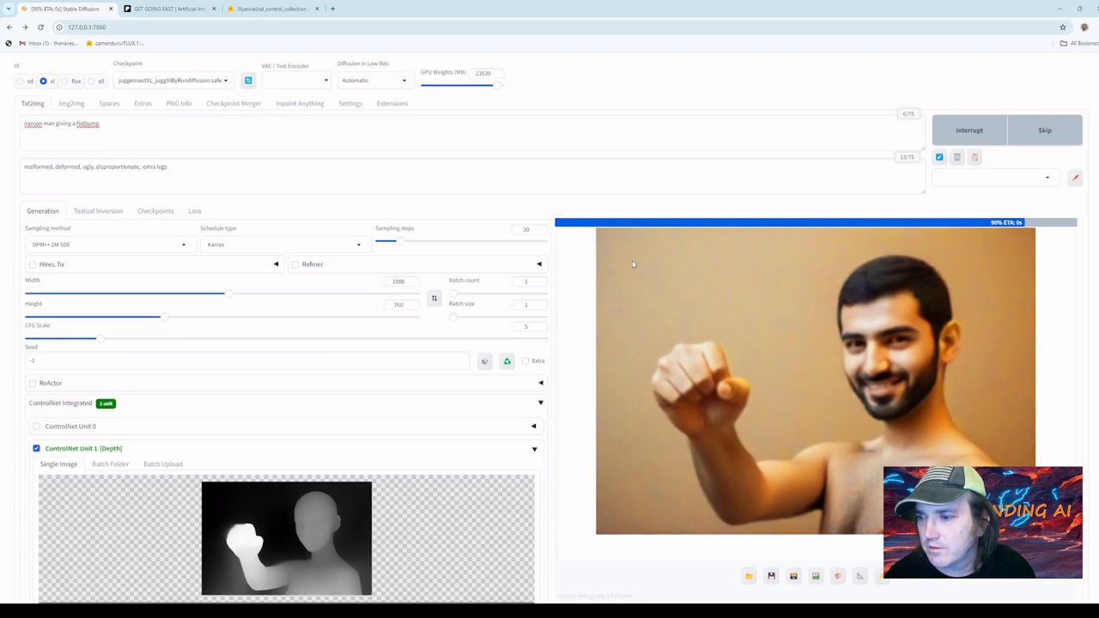
Add "nsfw" to the end of the negative prompt and regenerate the fistbump image
left_click(204, 164)
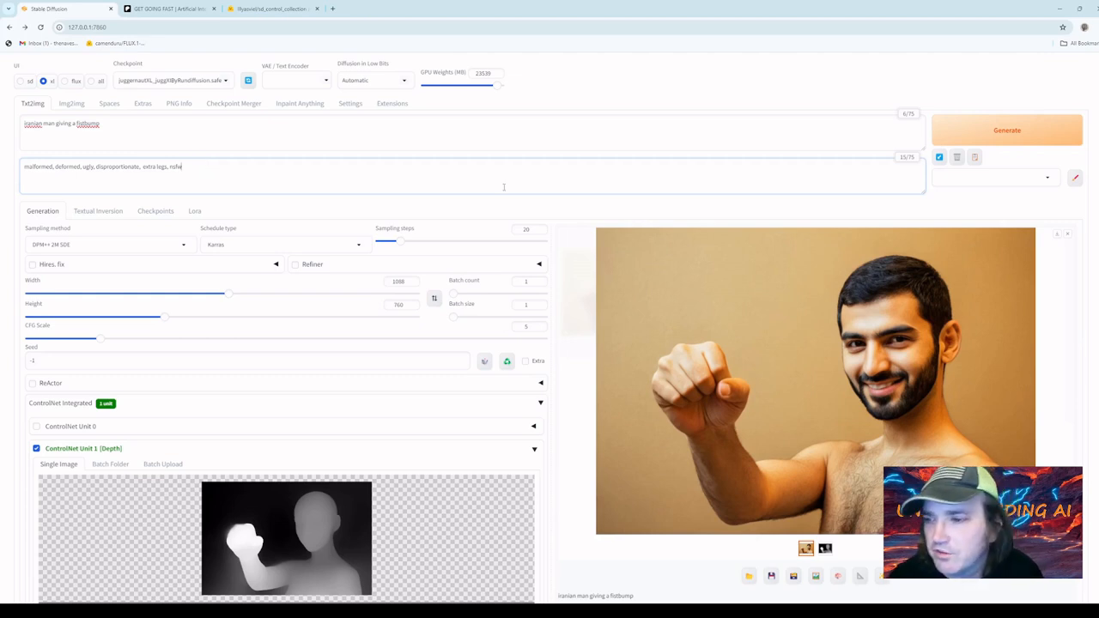
left_click(988, 129)
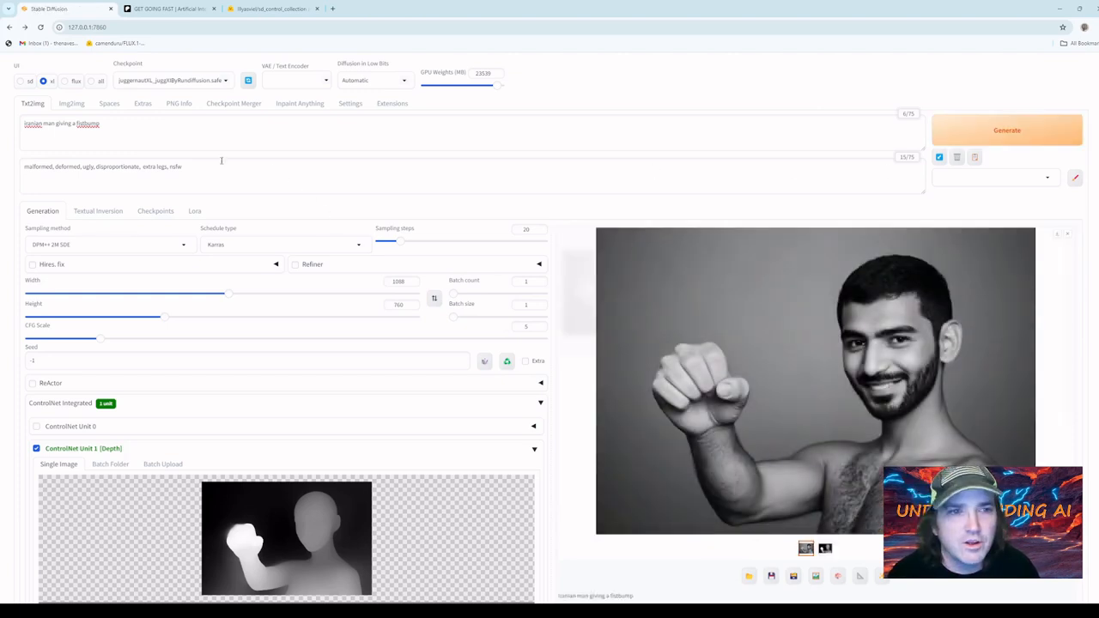
Load the raised-hand depth map into ControlNet Unit 1 and generate an image from the prompt "Spanish woman fully clothed giving a high five"
scroll(221, 326, "down", 1)
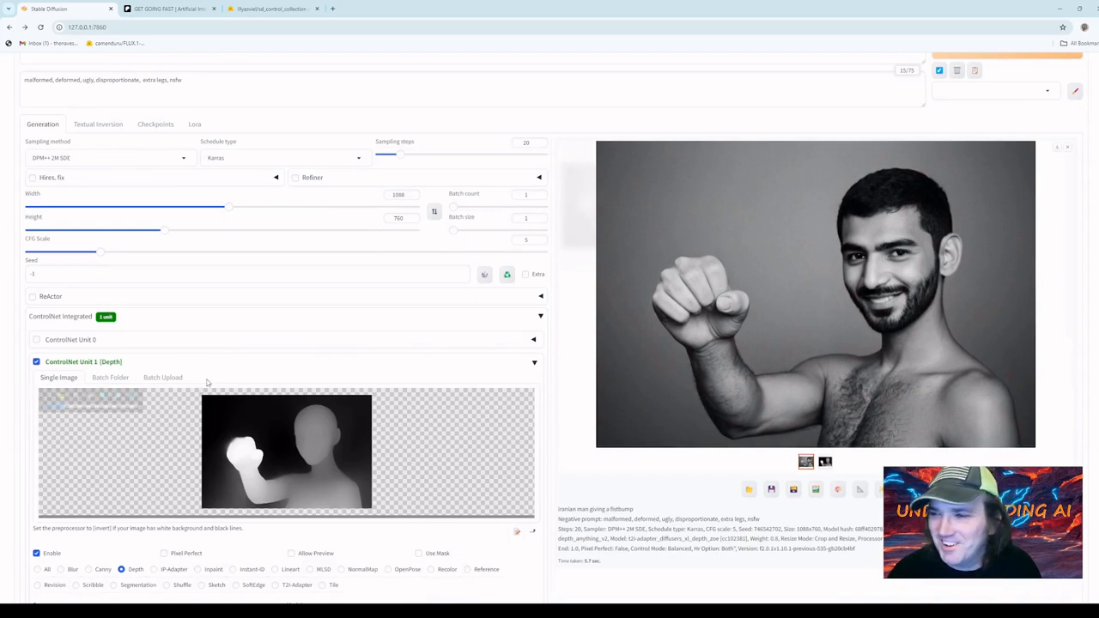
mouse_move(67, 420)
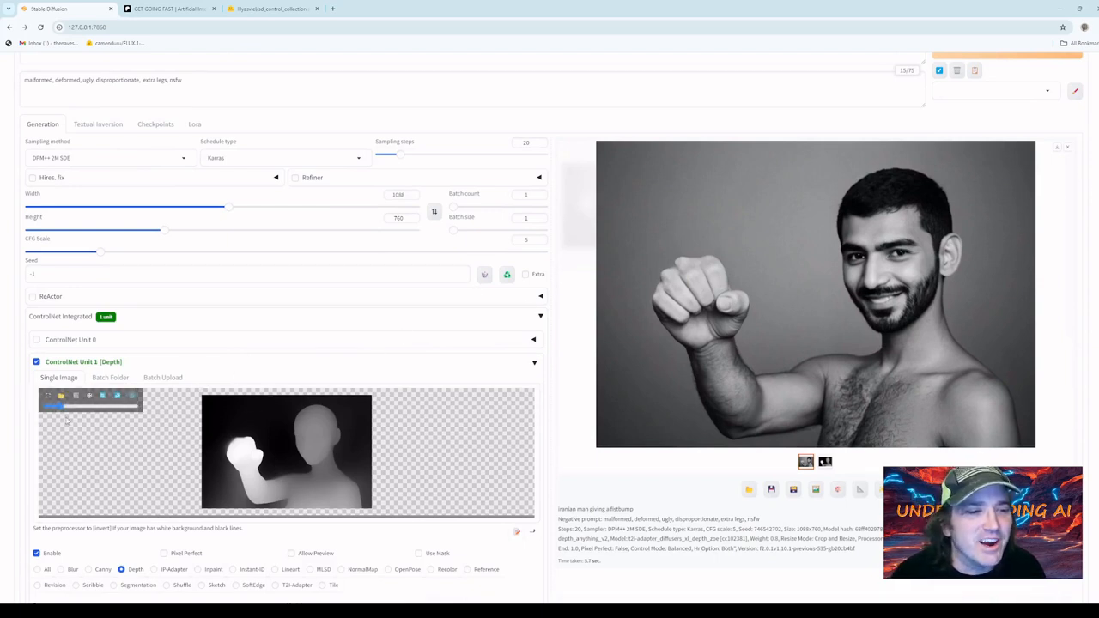
left_click(76, 396)
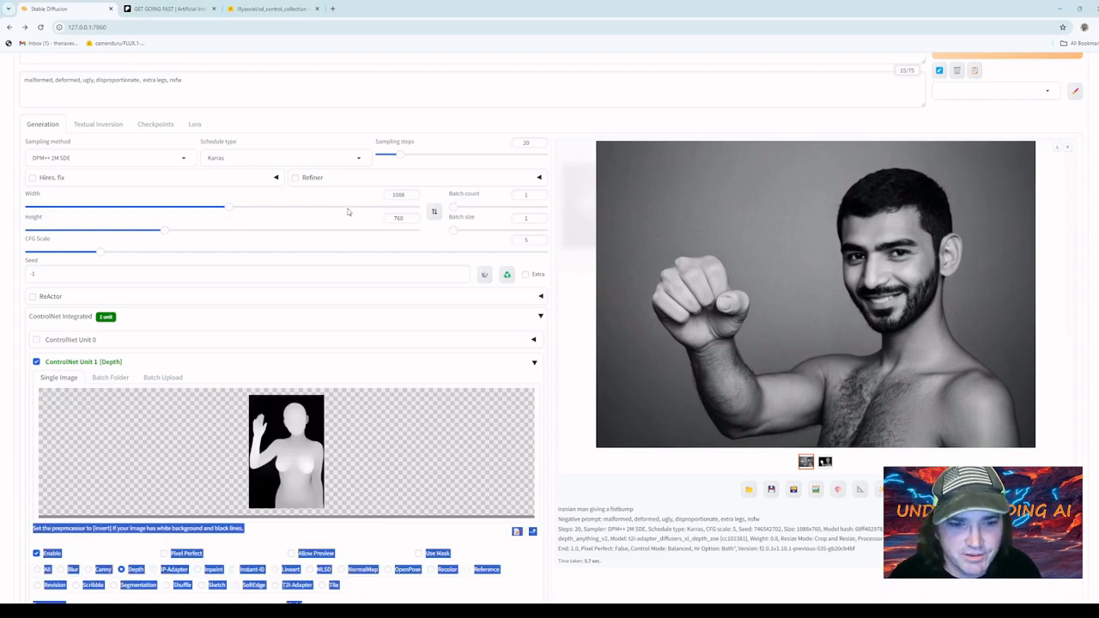
scroll(239, 199, "up", 1)
left_click_drag(100, 80, 14, 84)
type("Spa")
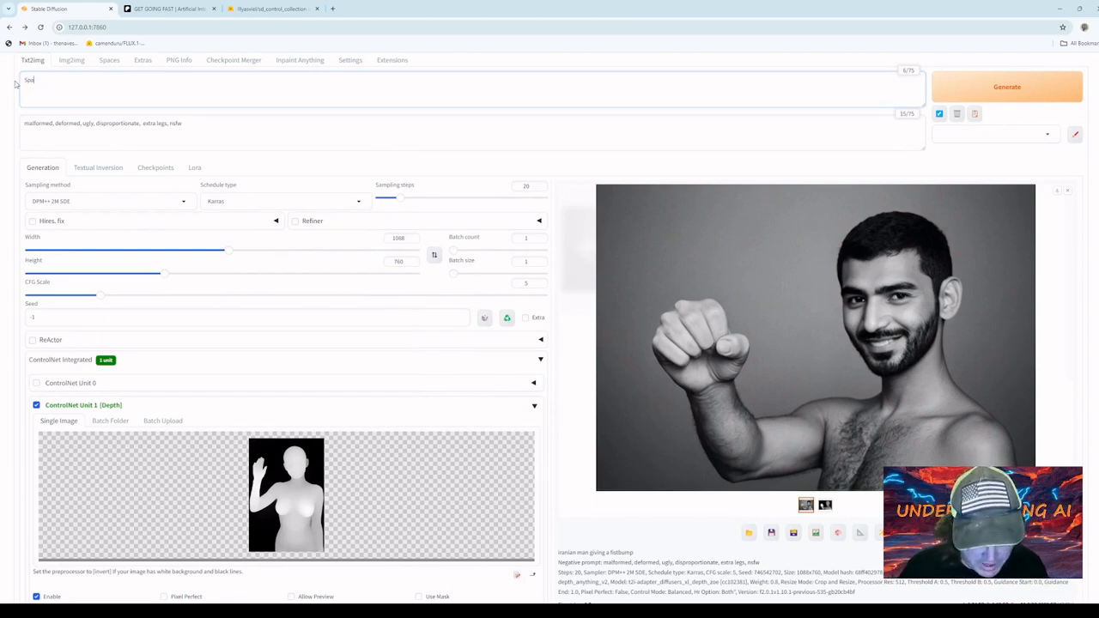
type("nish woman fully clothed giv")
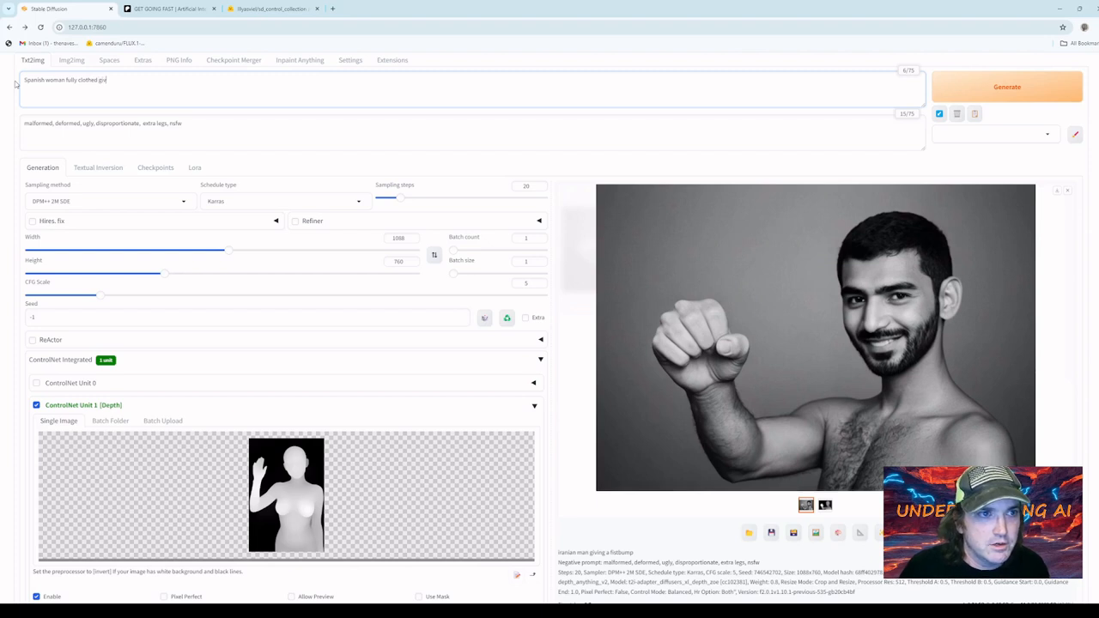
type("ing a high five")
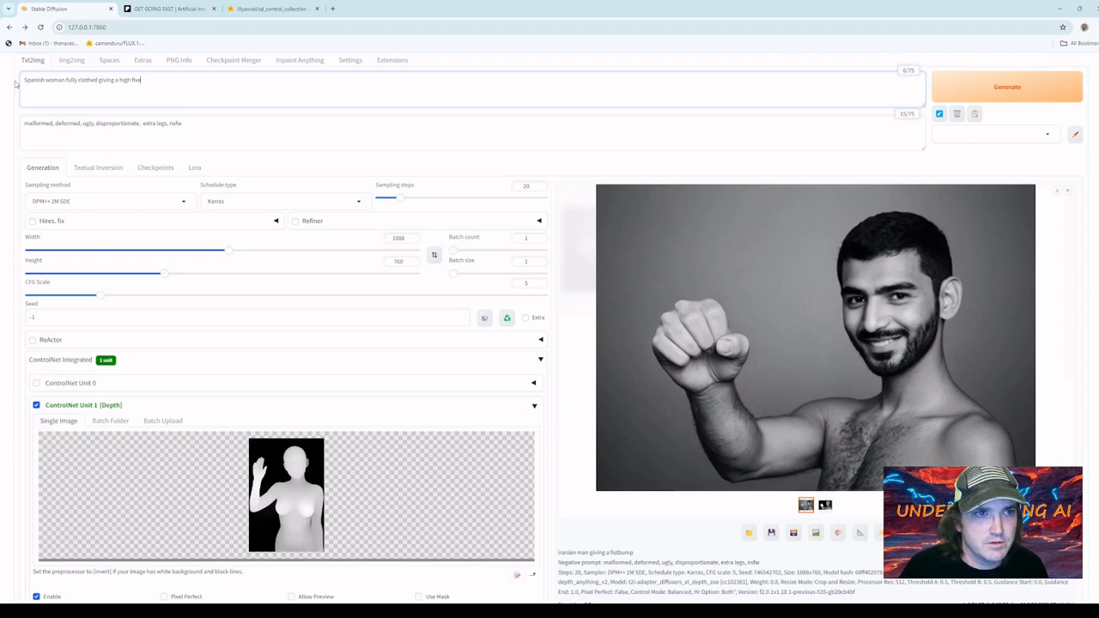
key("ctrl+Return")
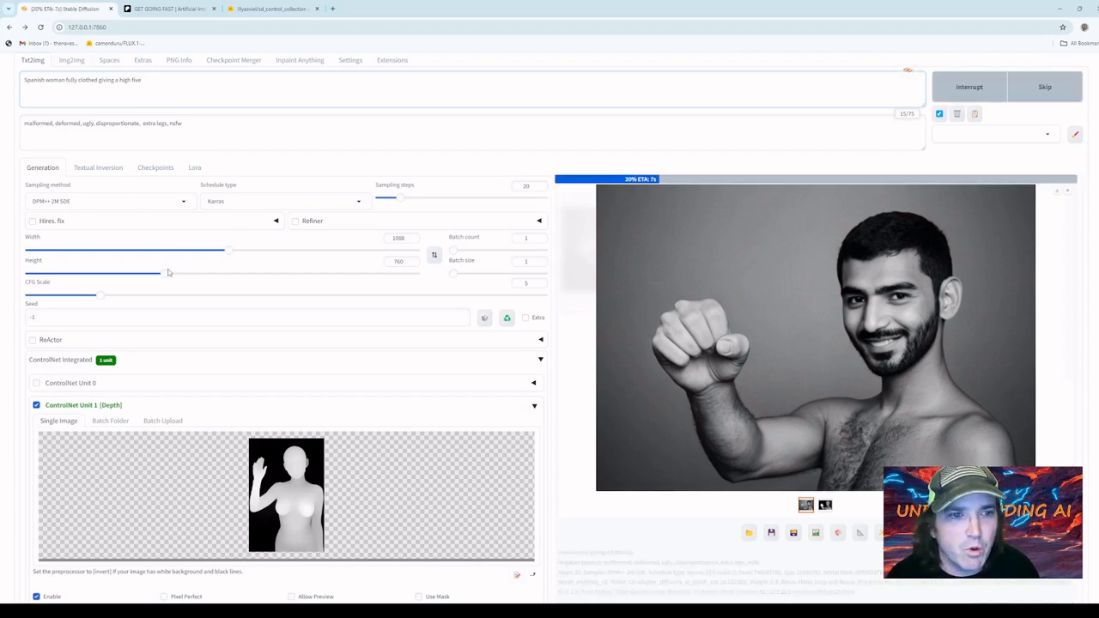
Change the image size to portrait format, with a width of 744 and a height of 968
left_click_drag(164, 274, 207, 253)
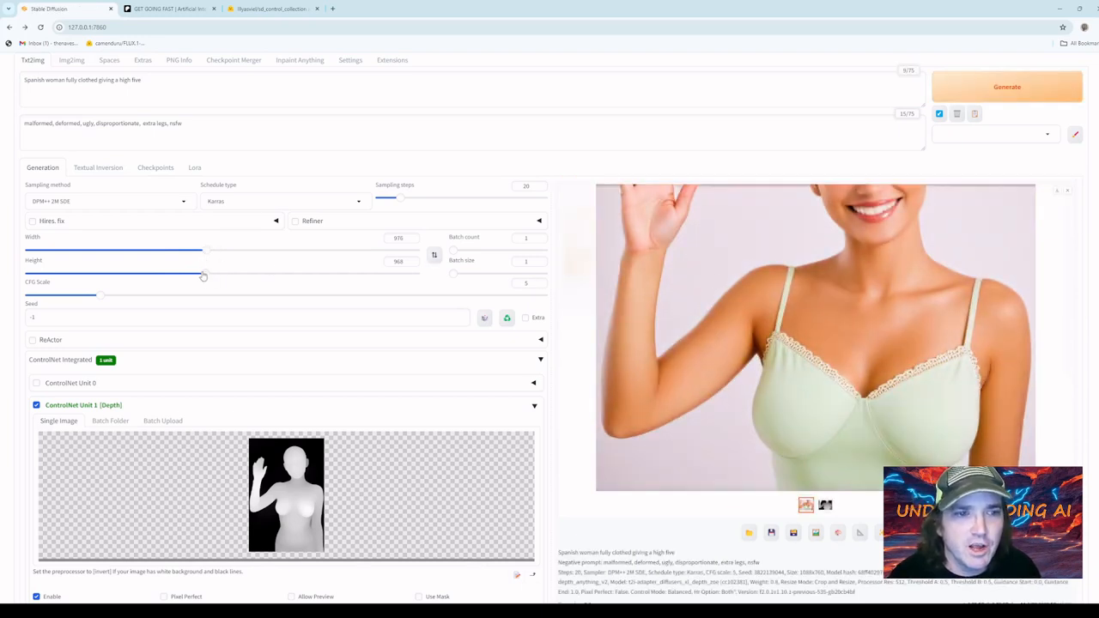
left_click_drag(206, 252, 158, 253)
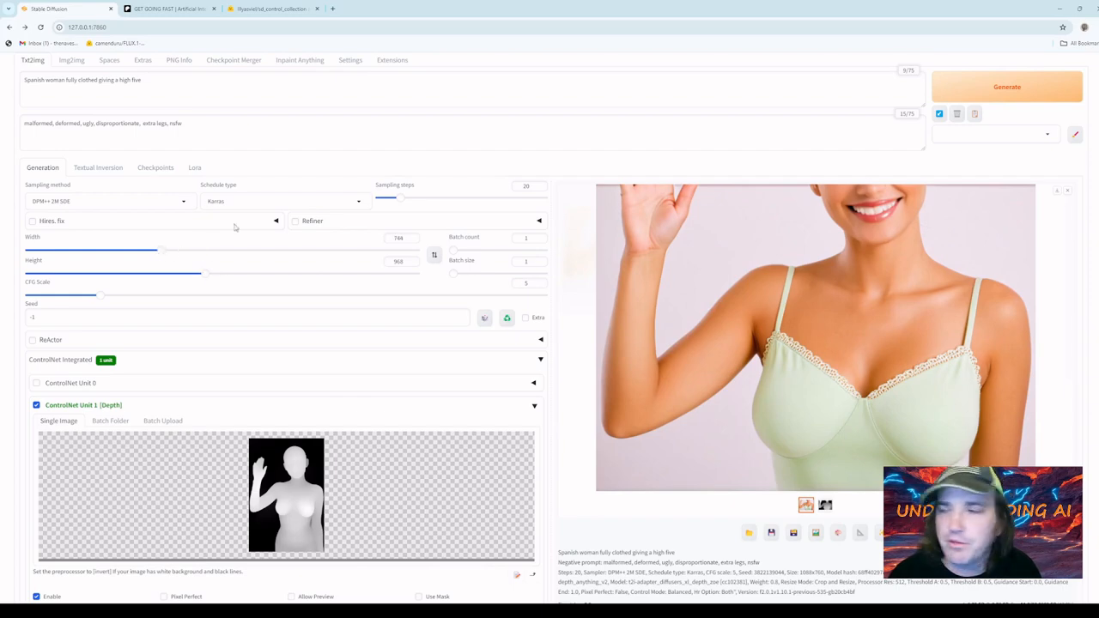
Reload the page to reset all settings, and enable ControlNet Unit 0
scroll(1020, 108, "up", 2)
left_click(42, 28)
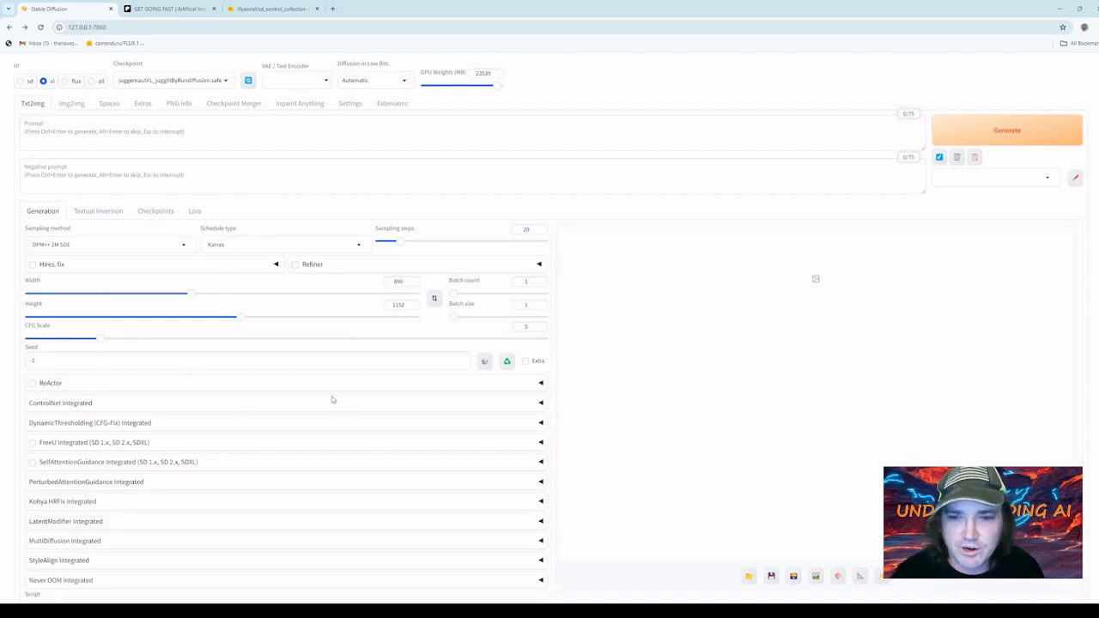
left_click(541, 402)
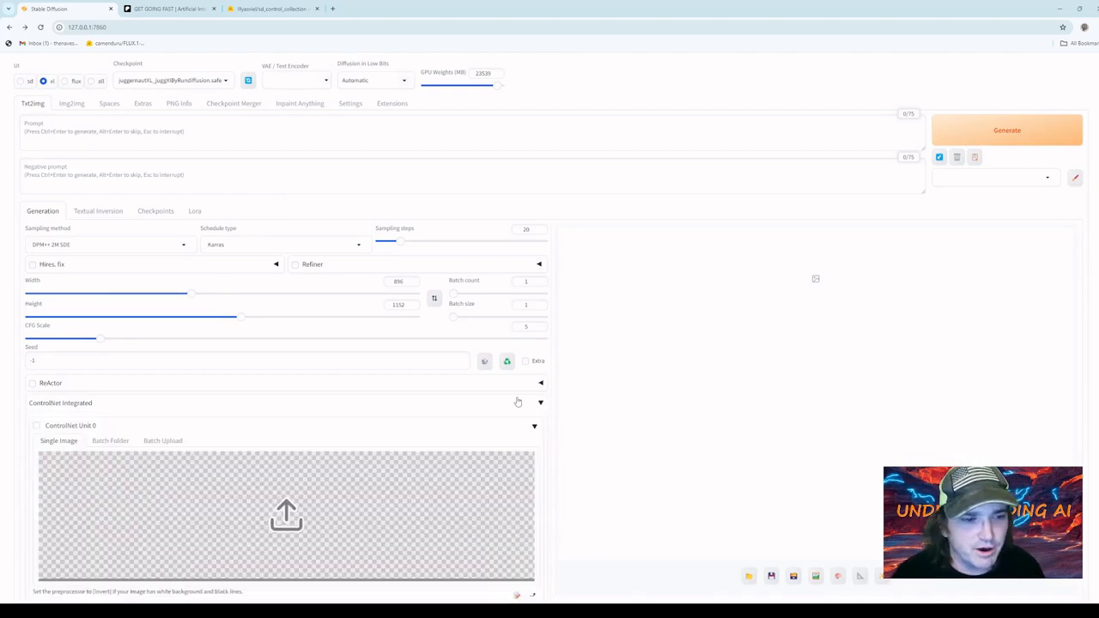
left_click(36, 427)
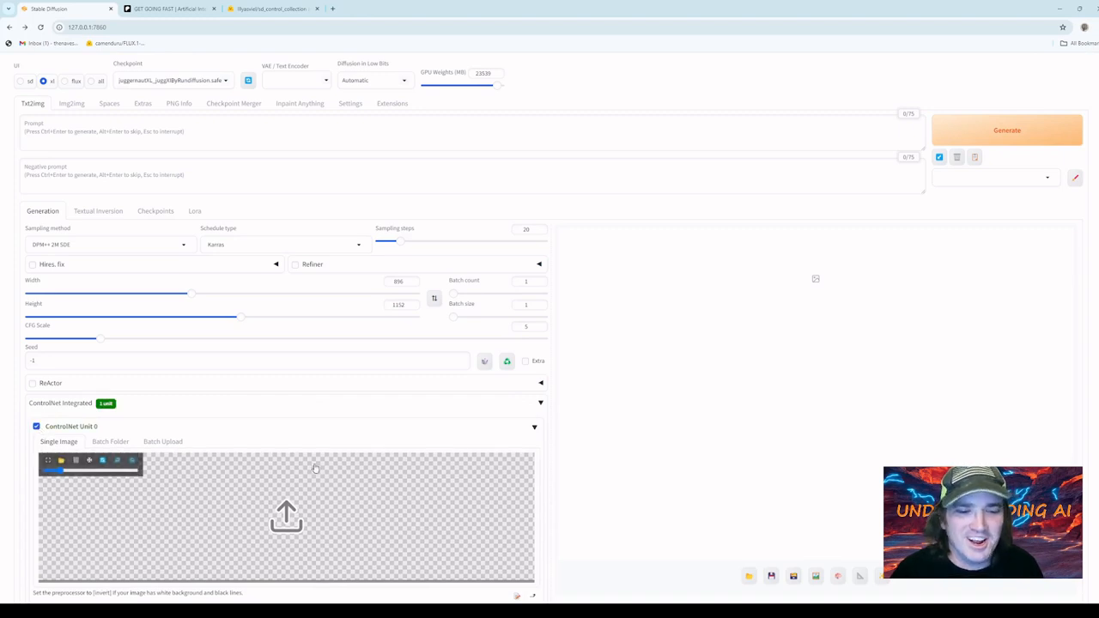
Load the depth map of the leaning figure with one bent leg into ControlNet Unit 0
scroll(316, 469, "down", 1)
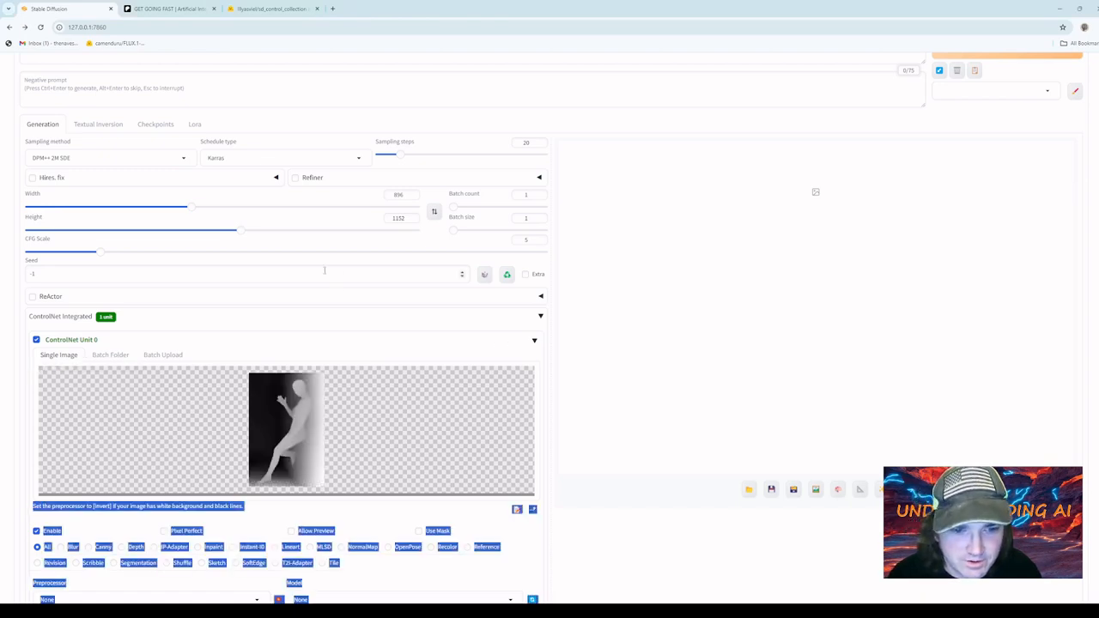
scroll(349, 292, "up", 1)
scroll(283, 294, "up", 1)
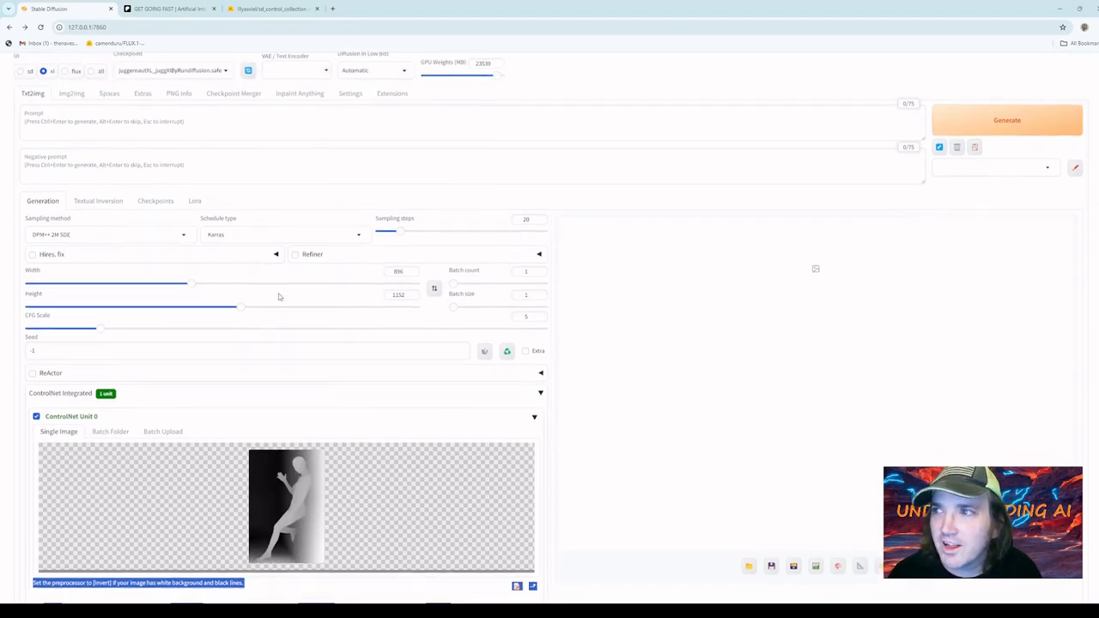
scroll(211, 254, "down", 3)
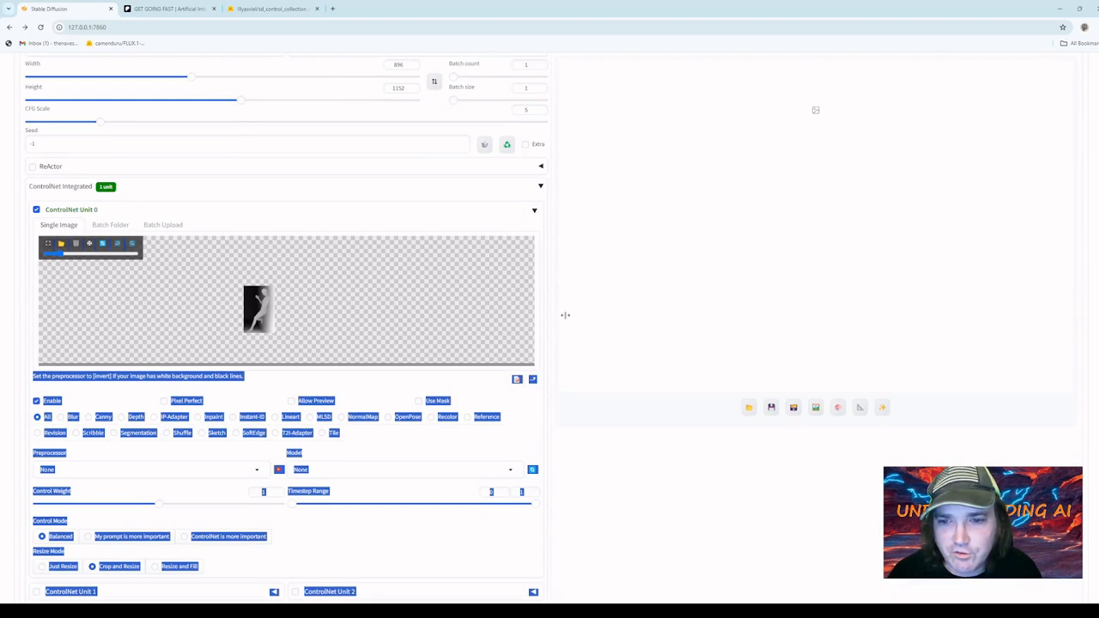
left_click(625, 314)
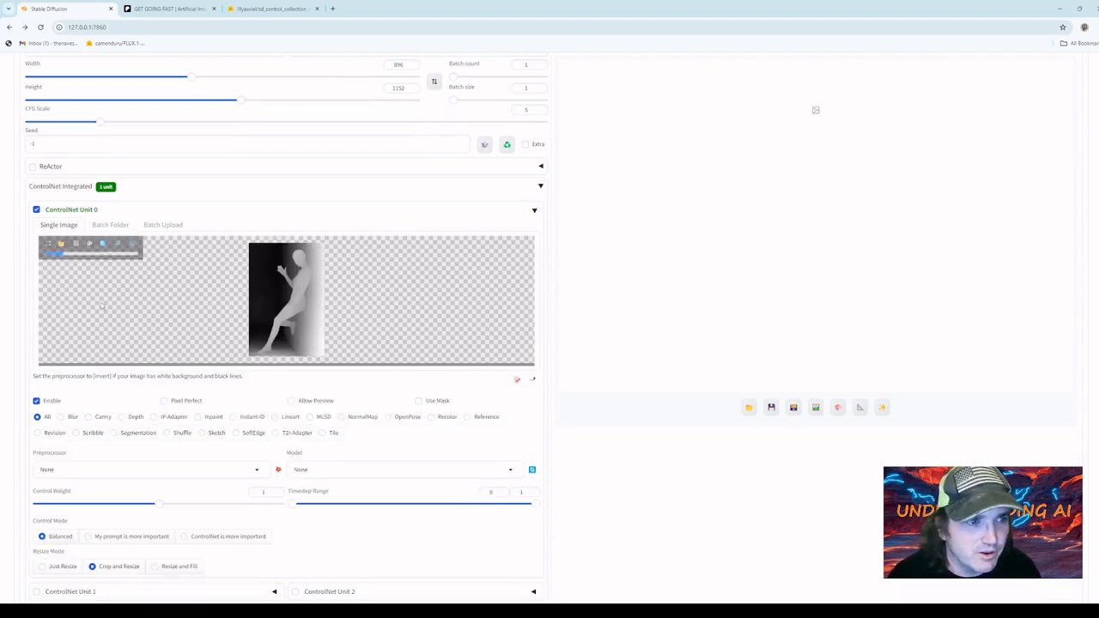
Set ControlNet Unit 0 to Depth with the depth_anything_v2 preprocessor and the t2i-adapter_diffusers_xl_depth_zoe model
left_click(123, 418)
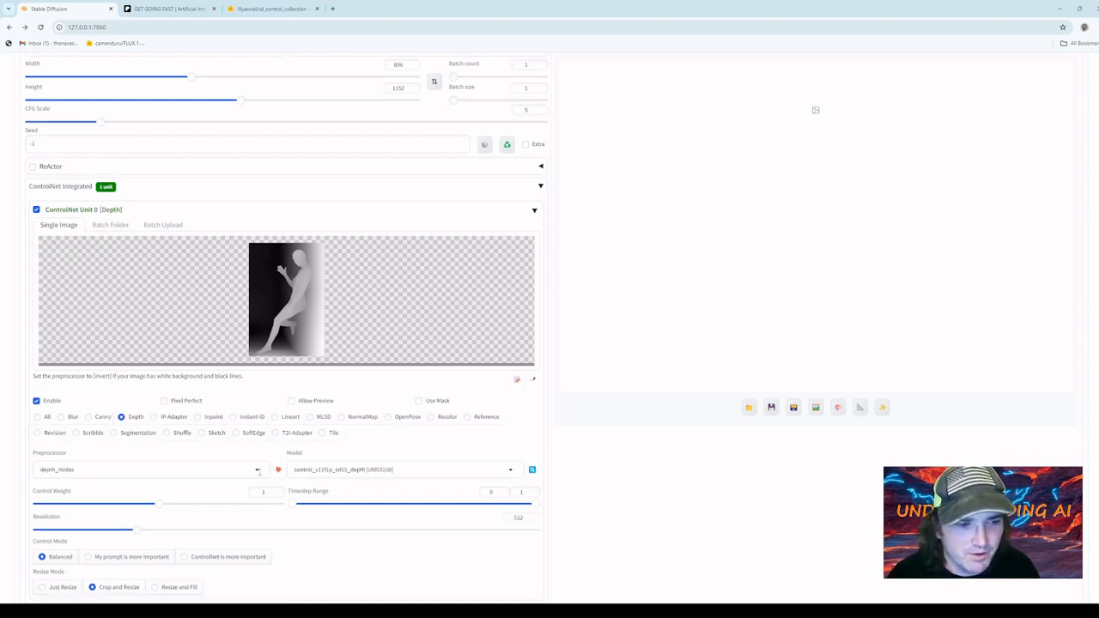
left_click(261, 472)
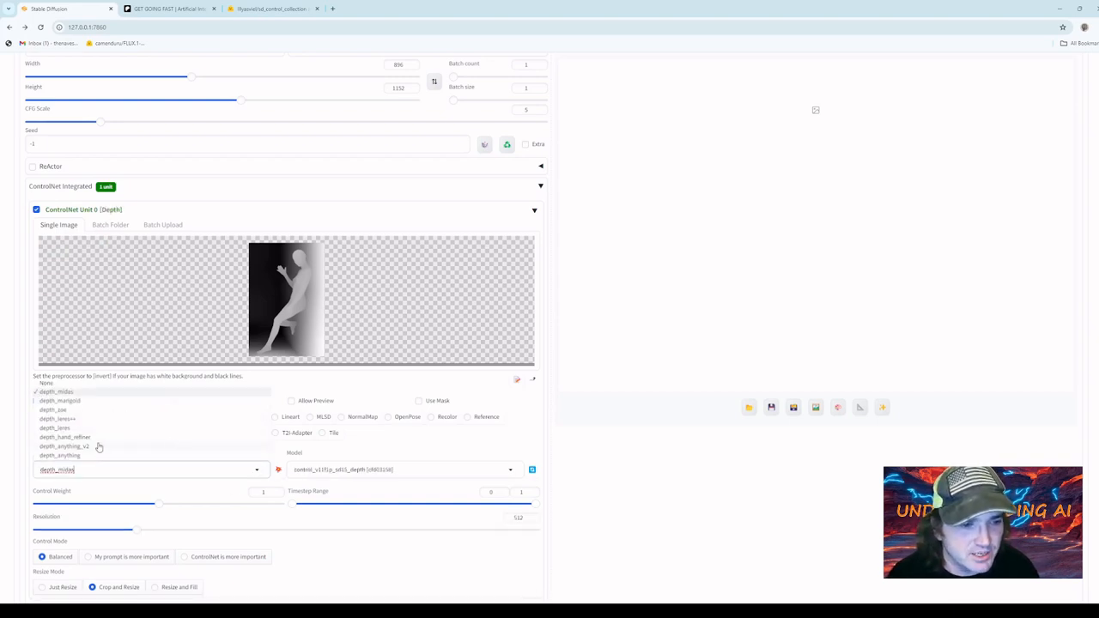
left_click(79, 448)
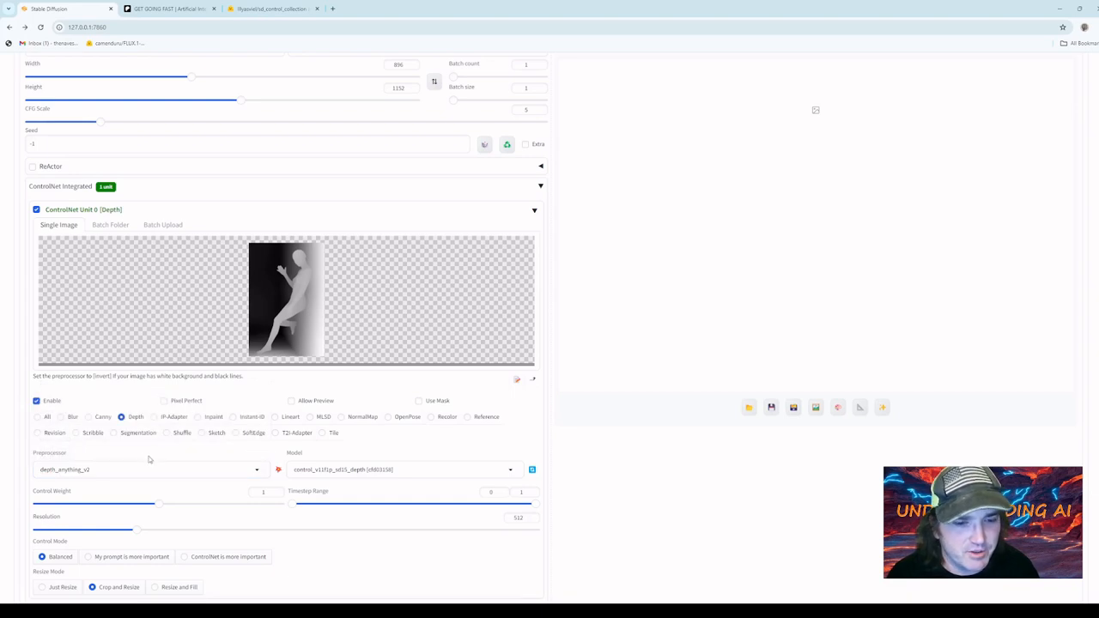
left_click(397, 470)
left_click(356, 457)
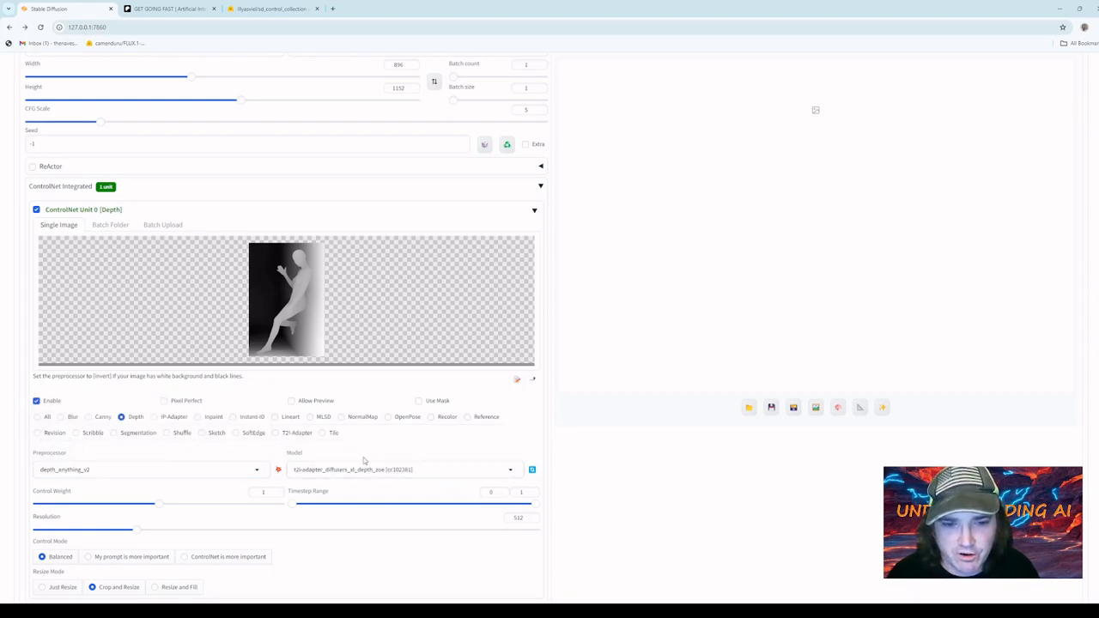
Enter the negative prompt "malformed, deformed, ugly, extra legs, nsfw, naked"
scroll(369, 360, "up", 3)
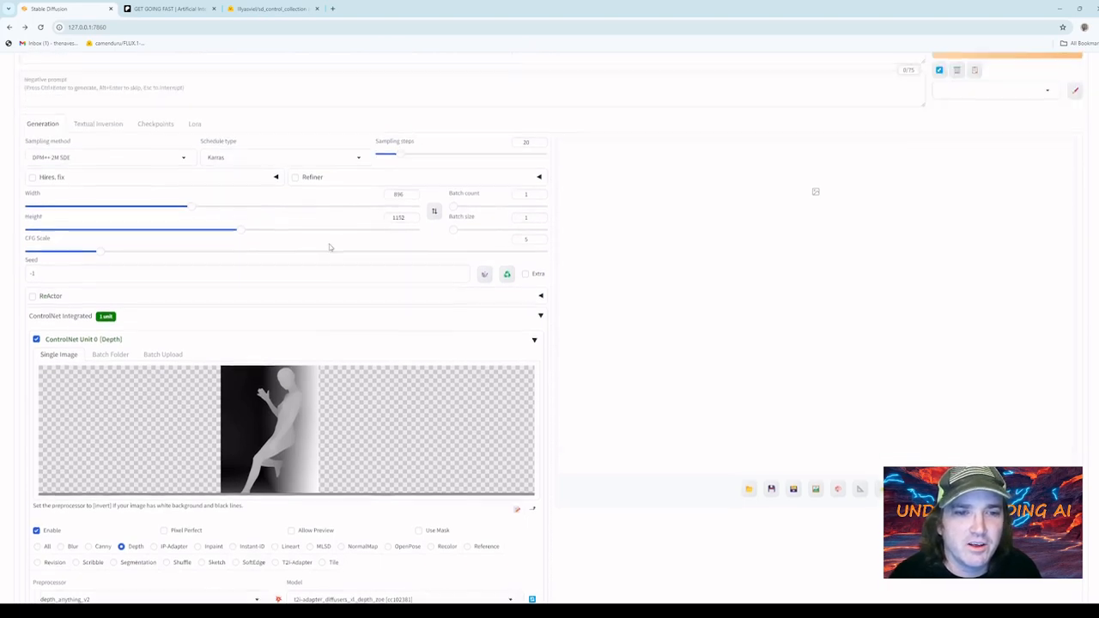
scroll(328, 247, "up", 2)
left_click(109, 169)
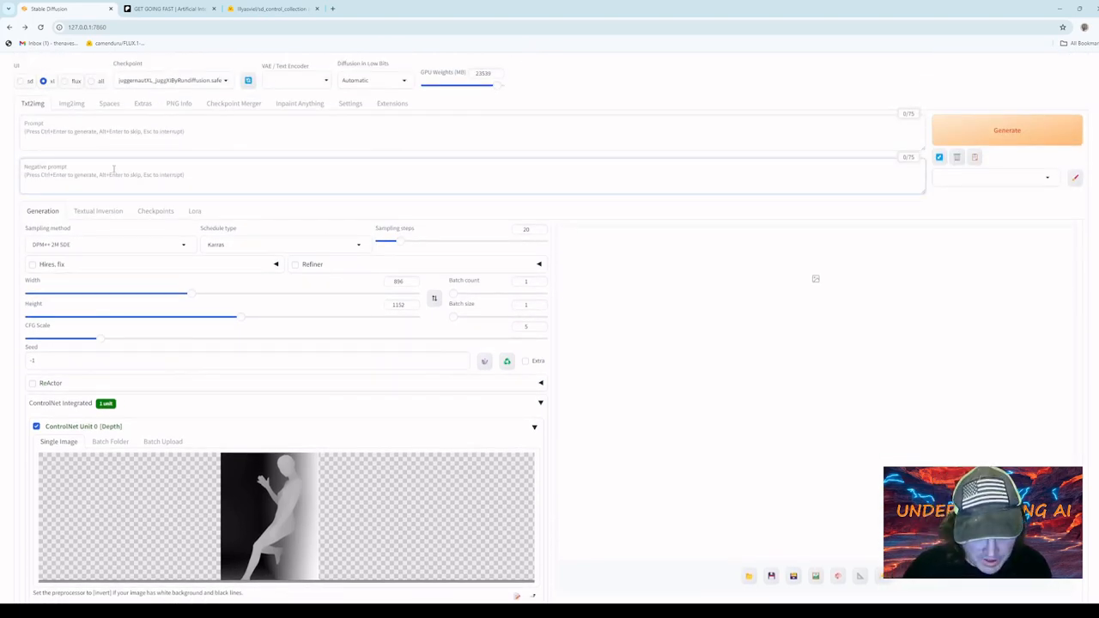
type("malformed")
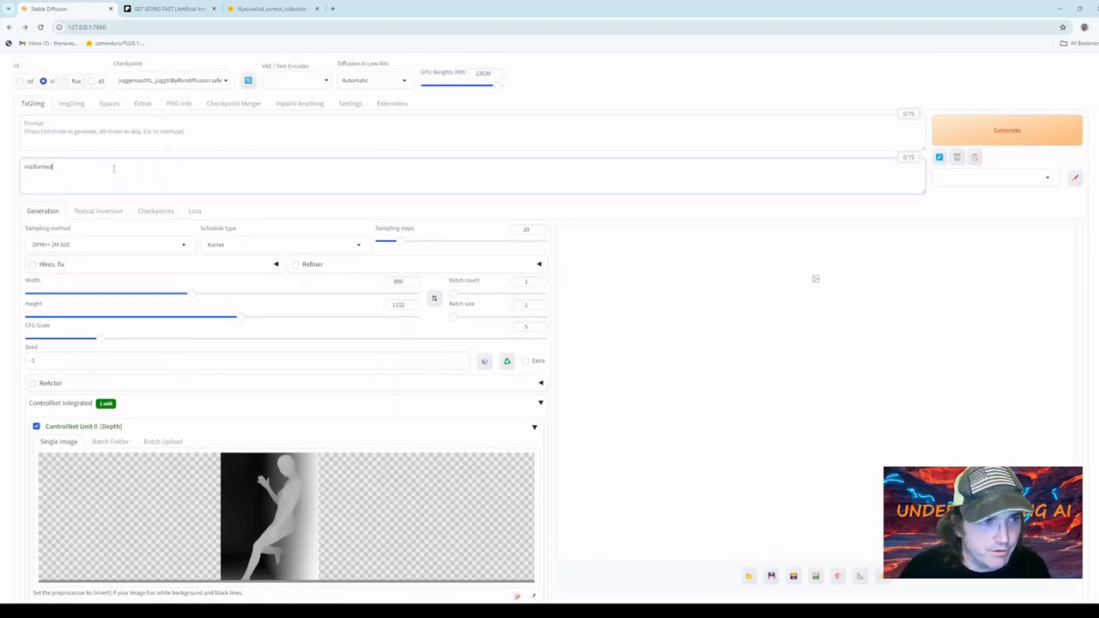
type(", defor")
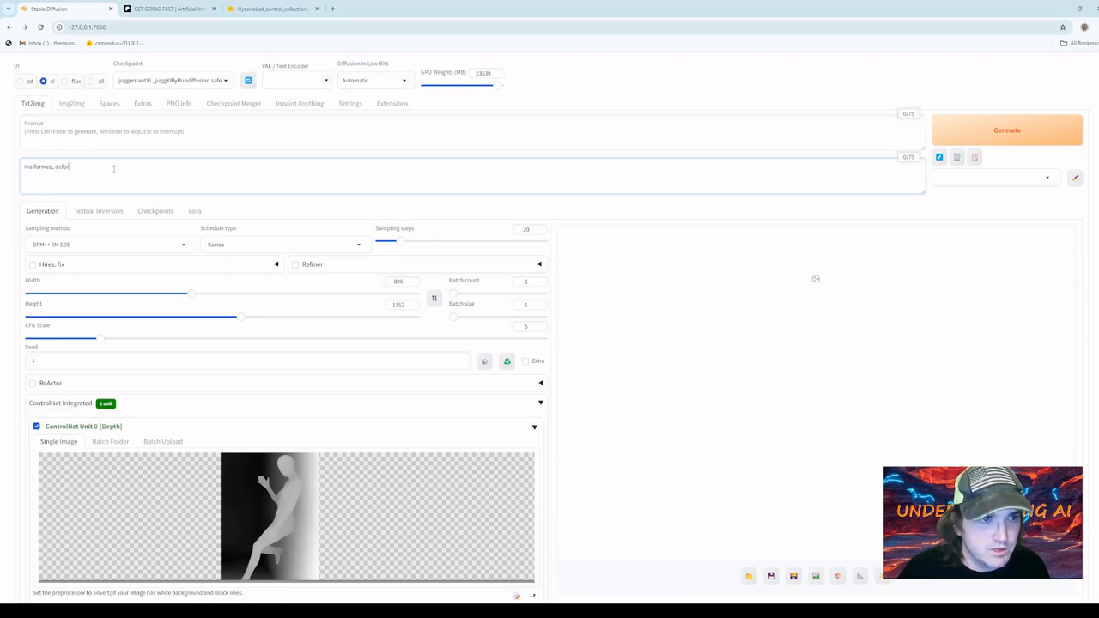
type("med, ug")
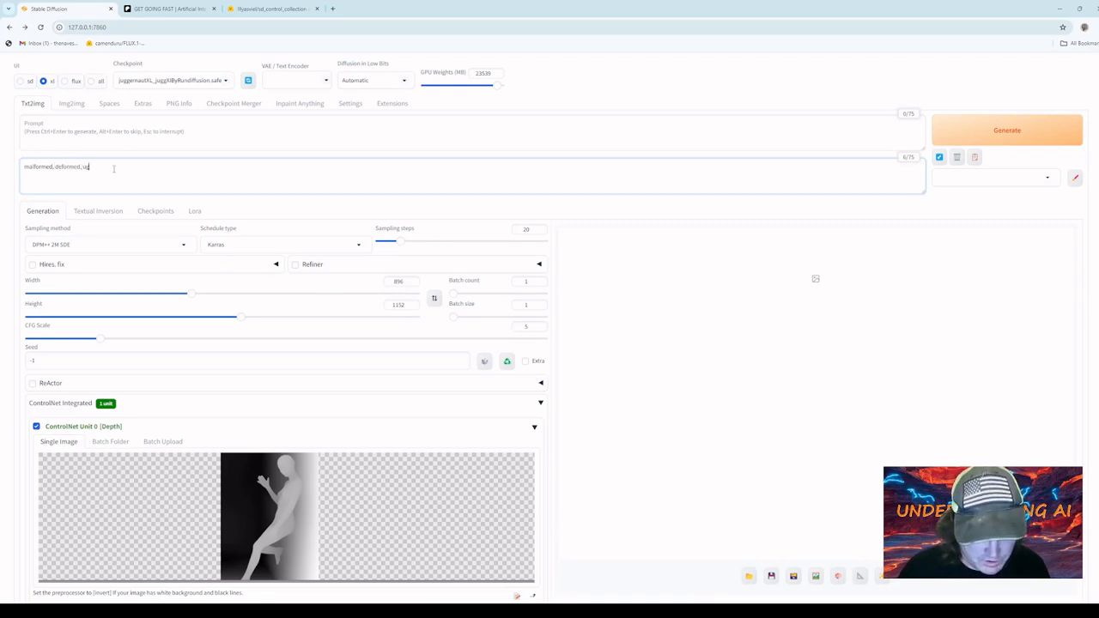
type("ly, extra")
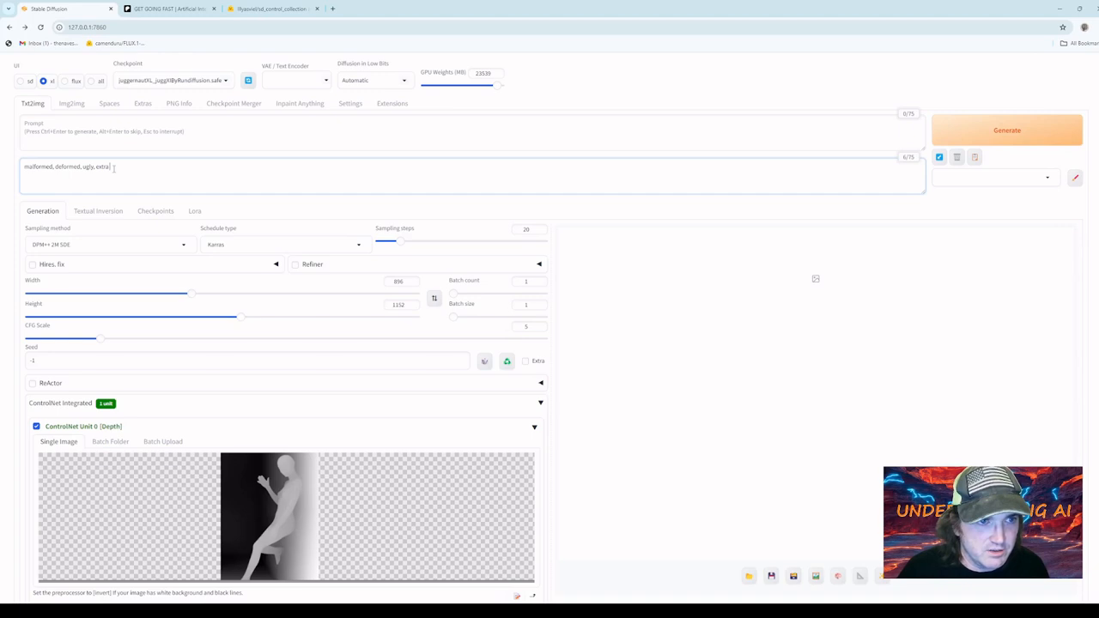
type(" legs, nsfw")
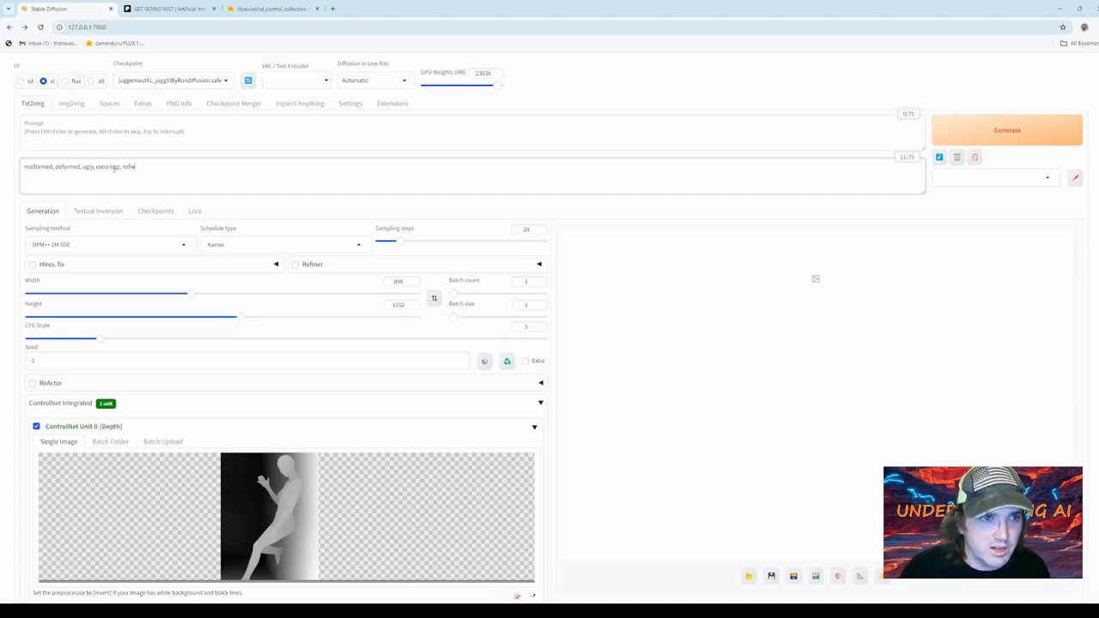
type(", ")
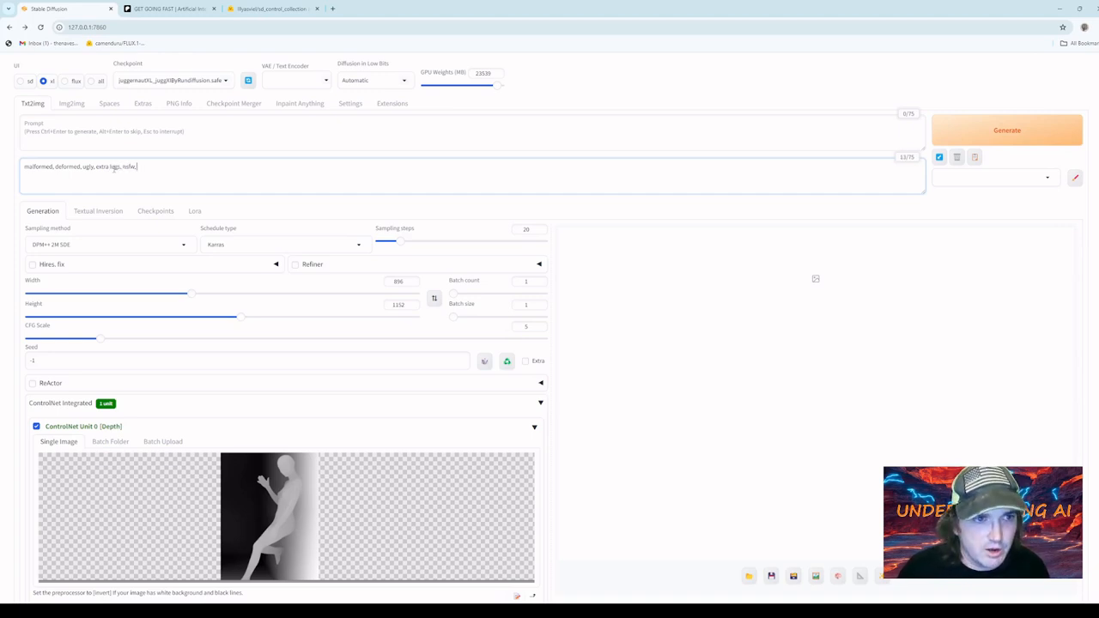
type("naked")
Enter the prompt "Man leaning against a wall and waving"
left_click(158, 127)
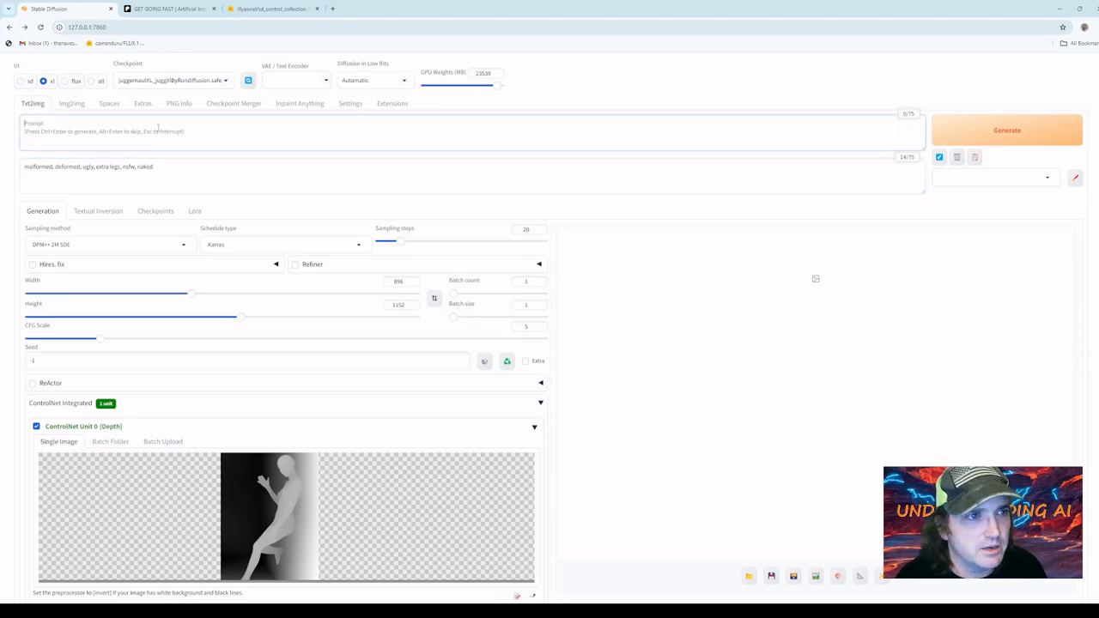
type("Man")
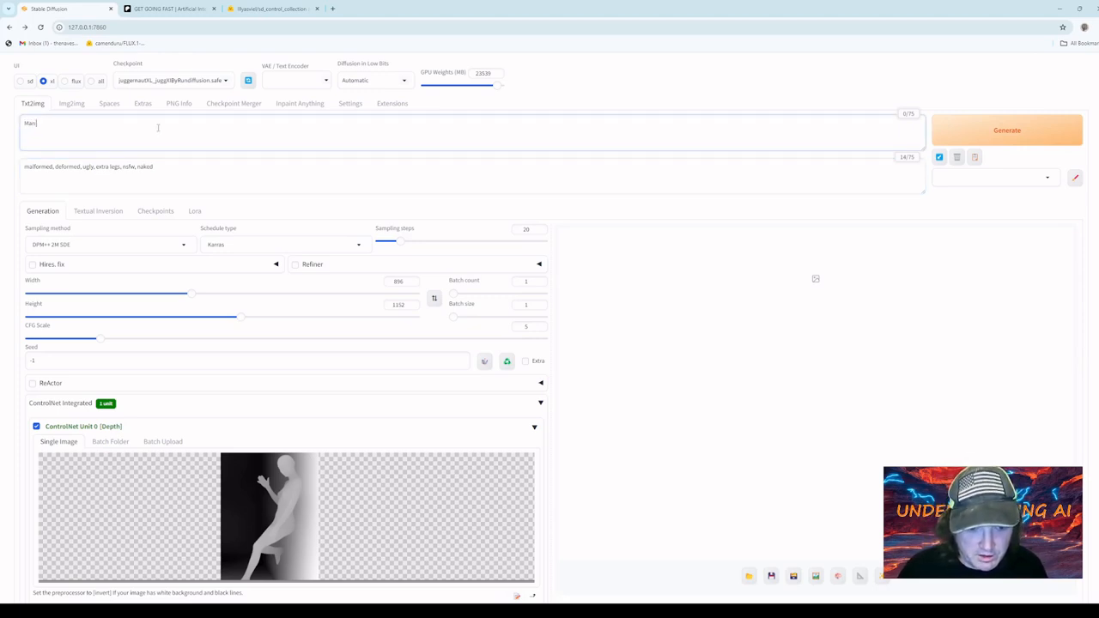
type(" leaning agai")
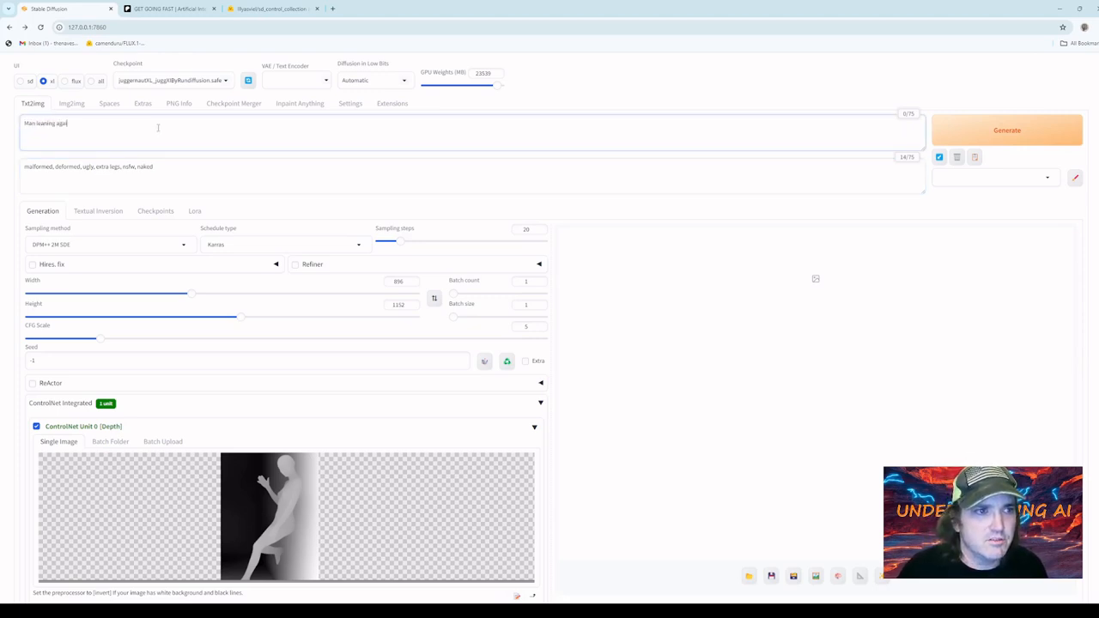
type("nst a wall and")
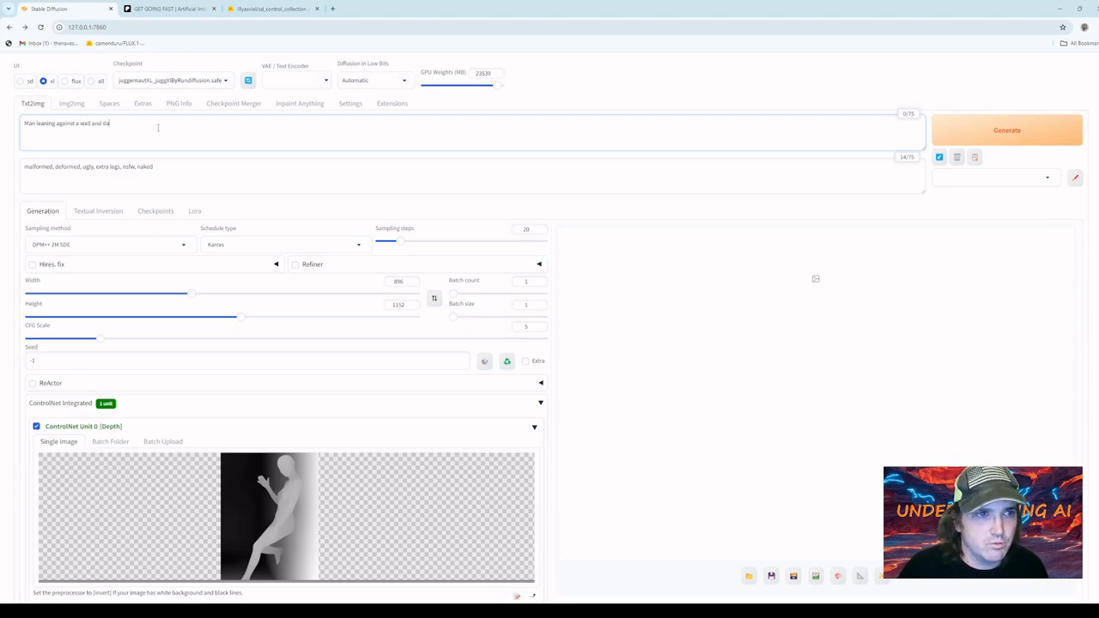
type(" waving")
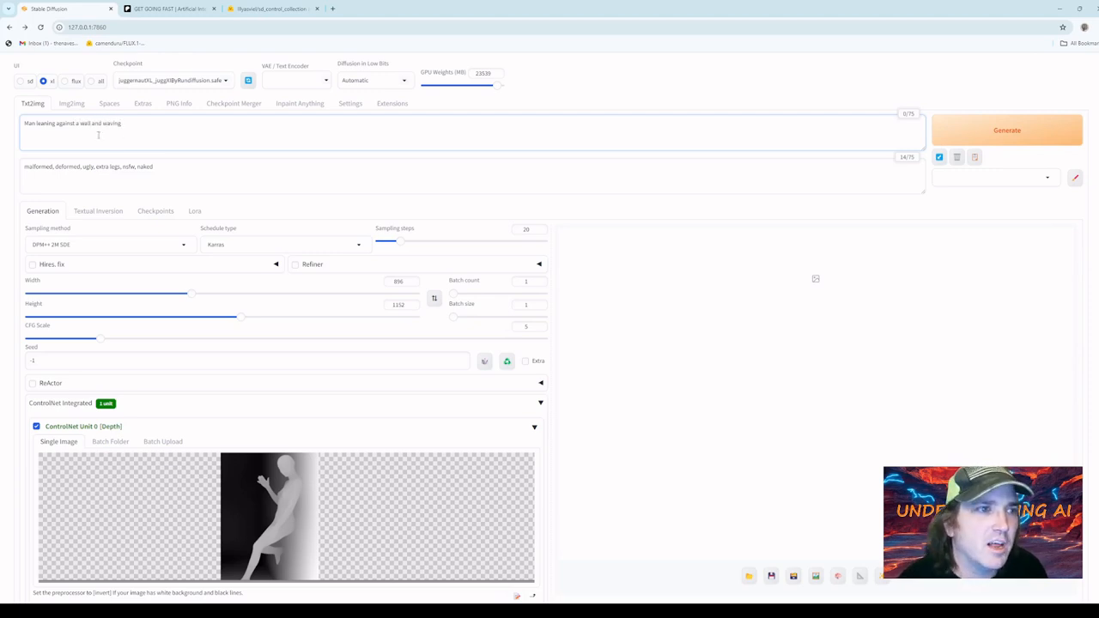
Replace "Man" in the prompt with "A clown with a large nose and an orange afro" and generate the image
double_click(30, 123)
type("A clown with an")
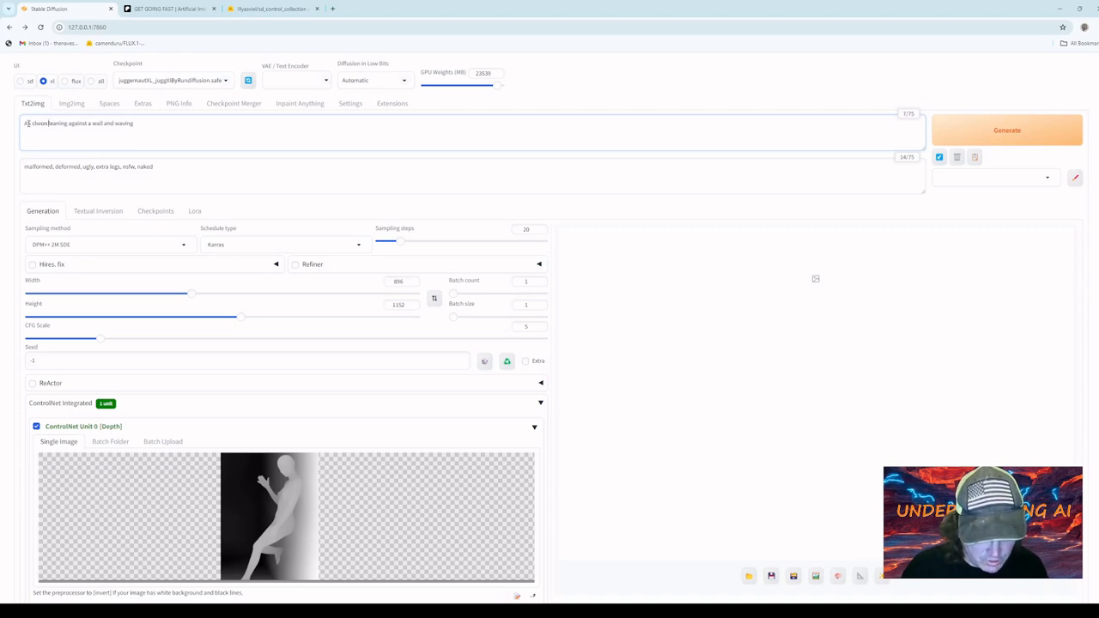
key("BackSpace")
key("BackSpace")
key("BackSpace")
key("BackSpace")
key("BackSpace")
key("BackSpace")
key("BackSpace")
key("BackSpace")
key("BackSpace")
key("BackSpace")
key("BackSpace")
key("BackSpace")
key("BackSpace")
key("BackSpace")
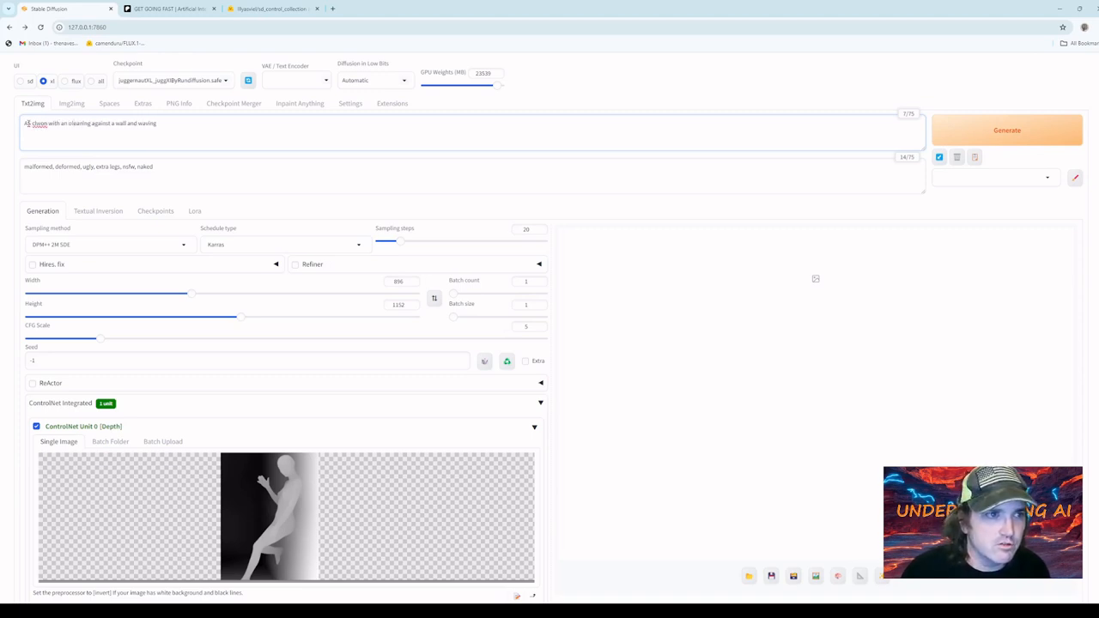
type("clown with ")
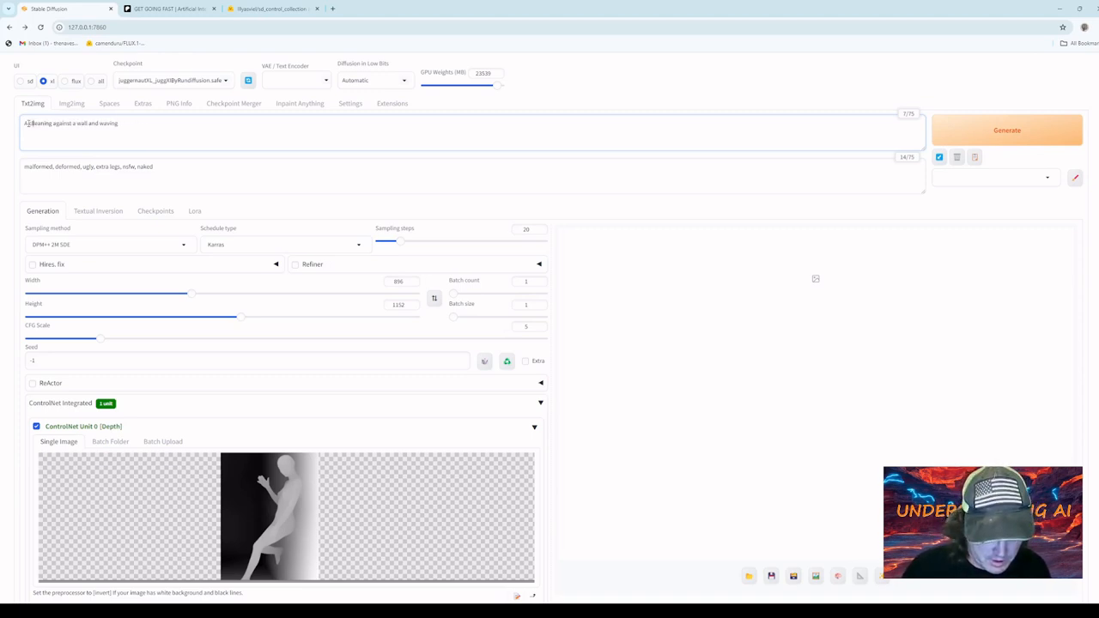
type("a large nose and a")
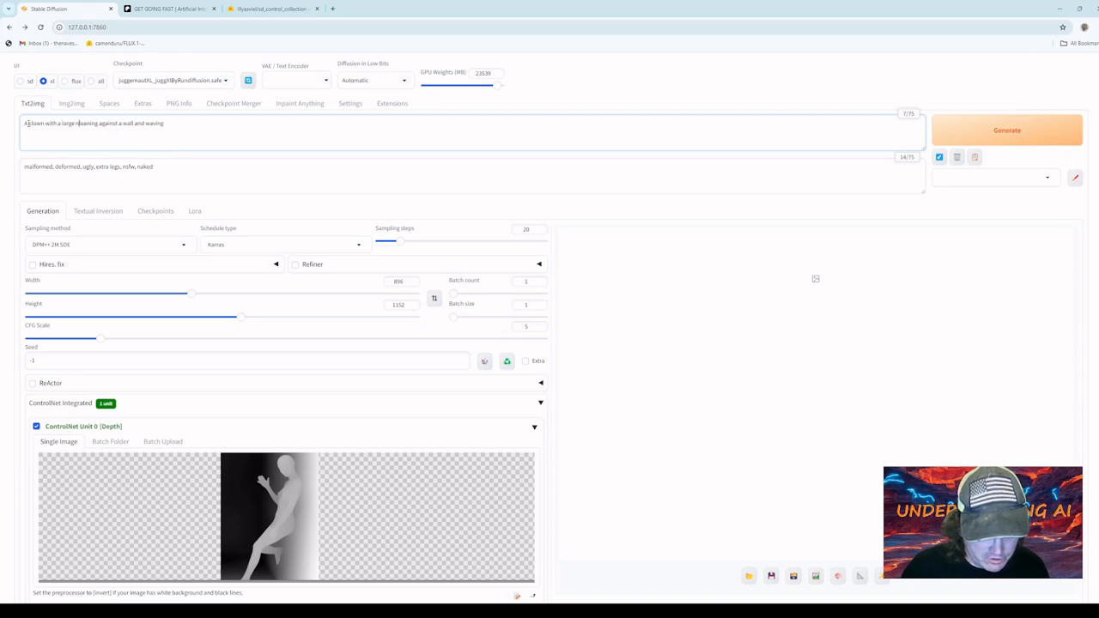
type("n orange afro")
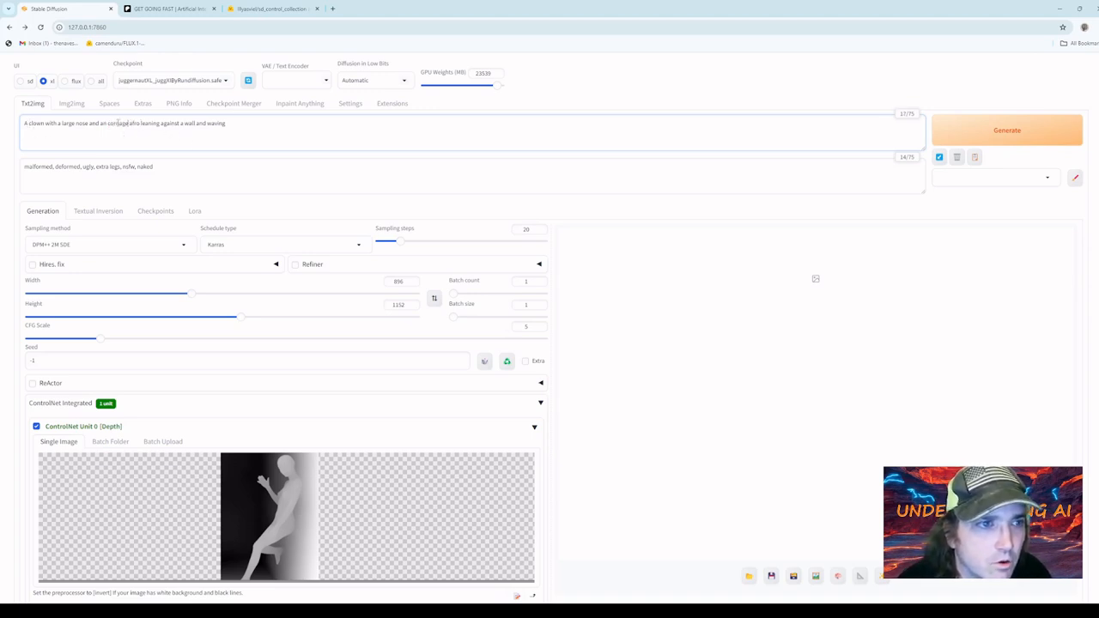
type("orange")
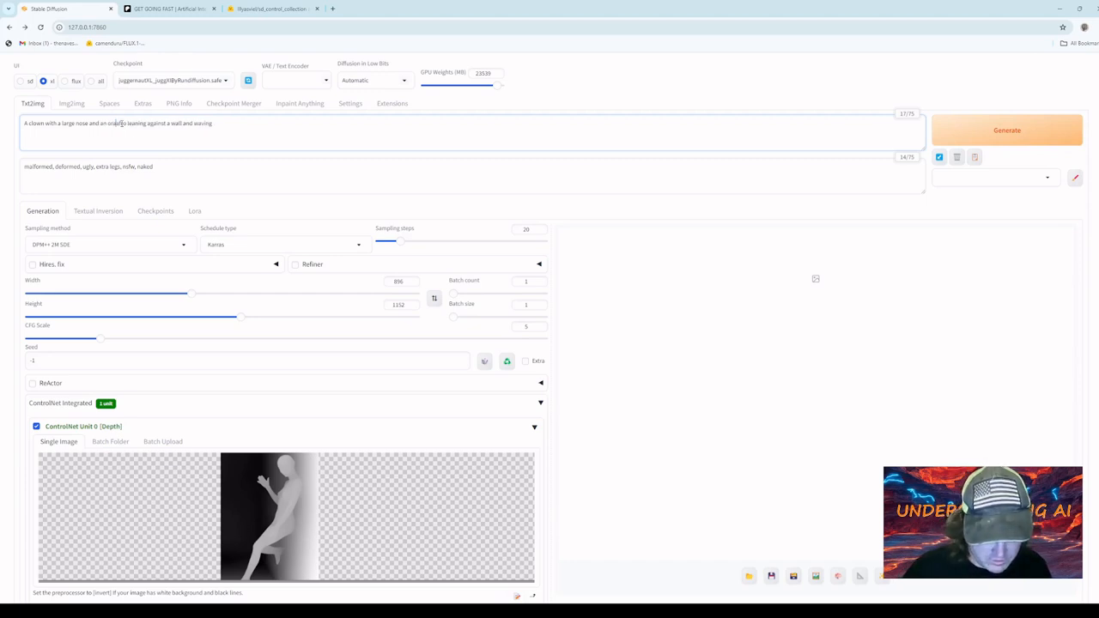
key("ctrl+Return")
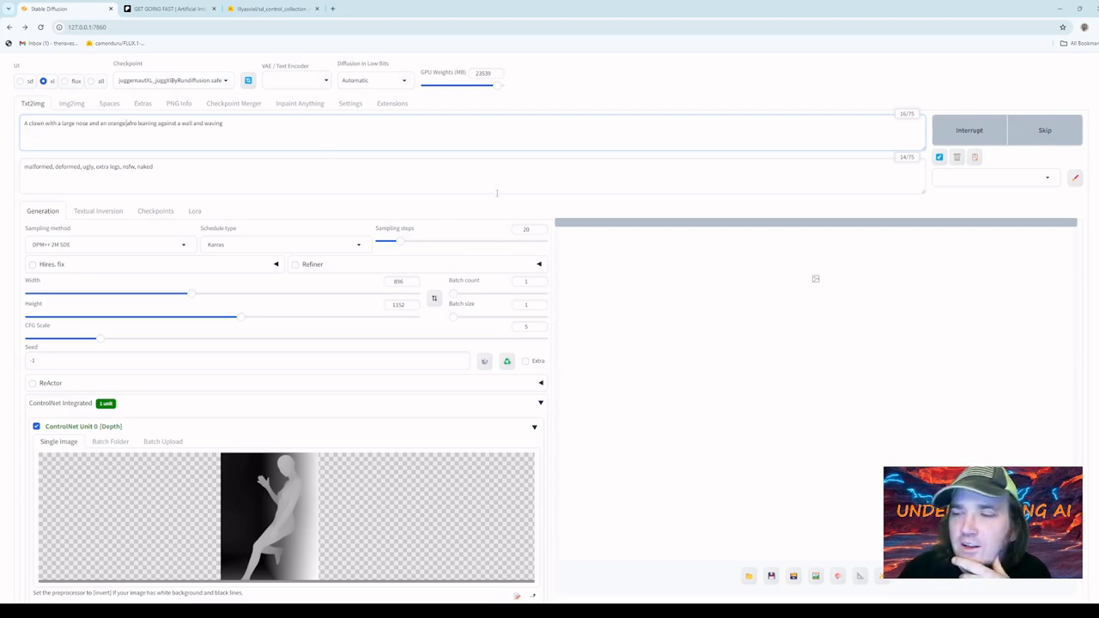
scroll(463, 242, "down", 3)
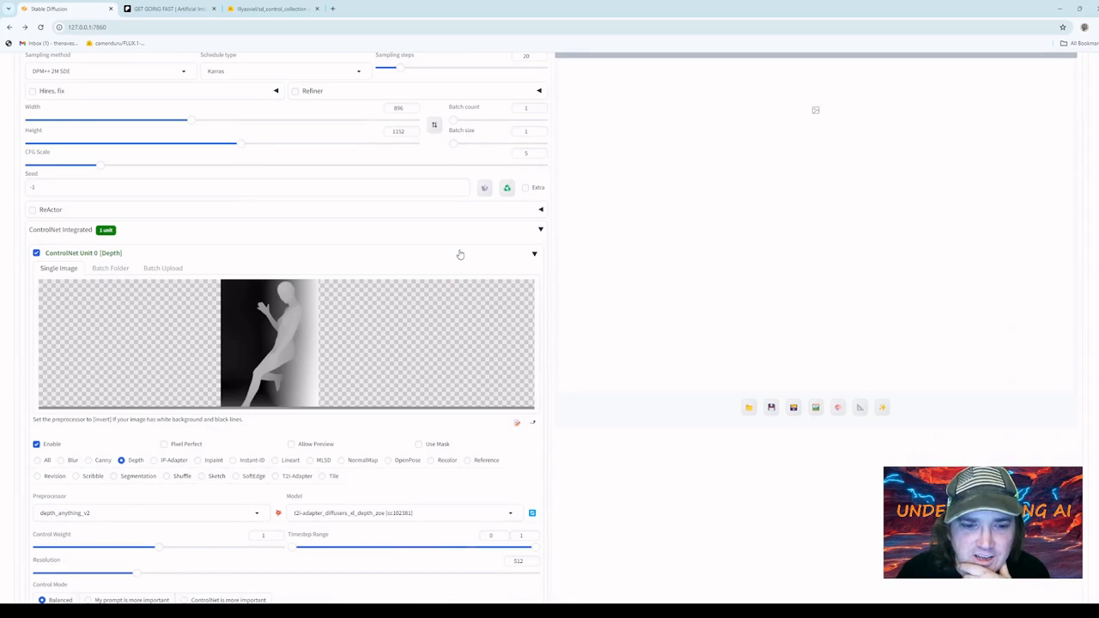
scroll(460, 254, "up", 3)
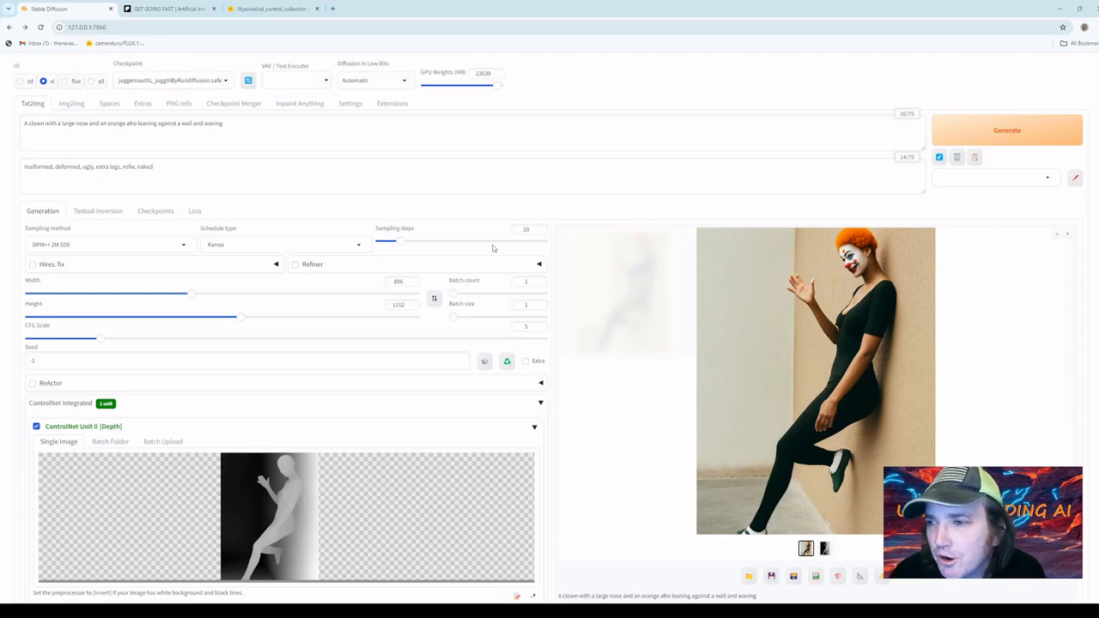
Remove the depth map from ControlNet Unit 0 and set the unit to Canny with the canny preprocessor and the t2i-adapter_xl_canny model
scroll(493, 248, "down", 2)
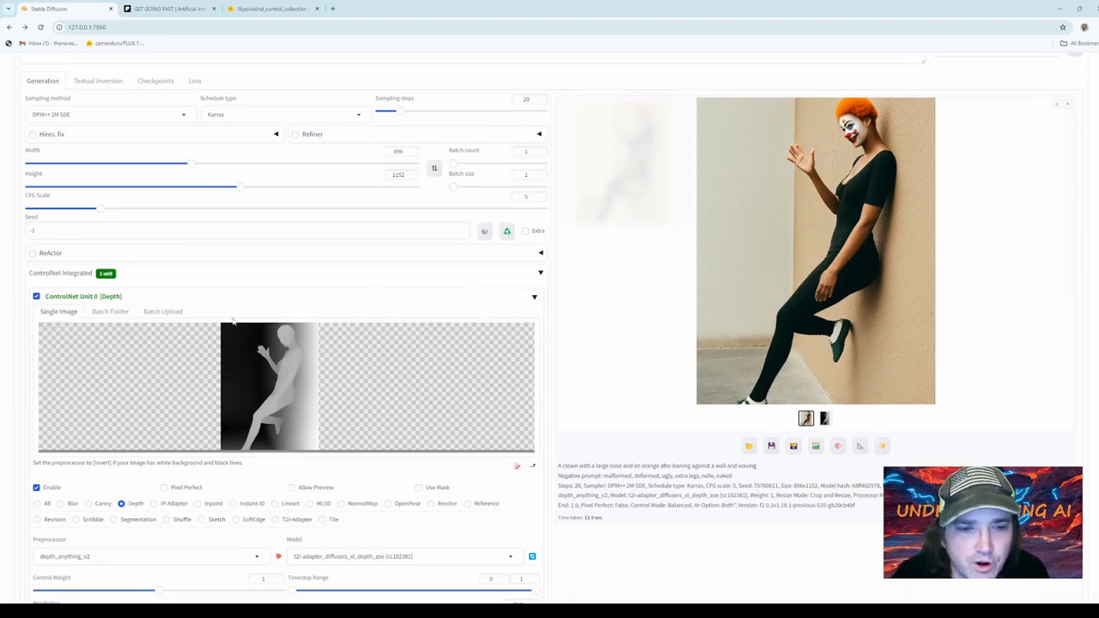
left_click(76, 330)
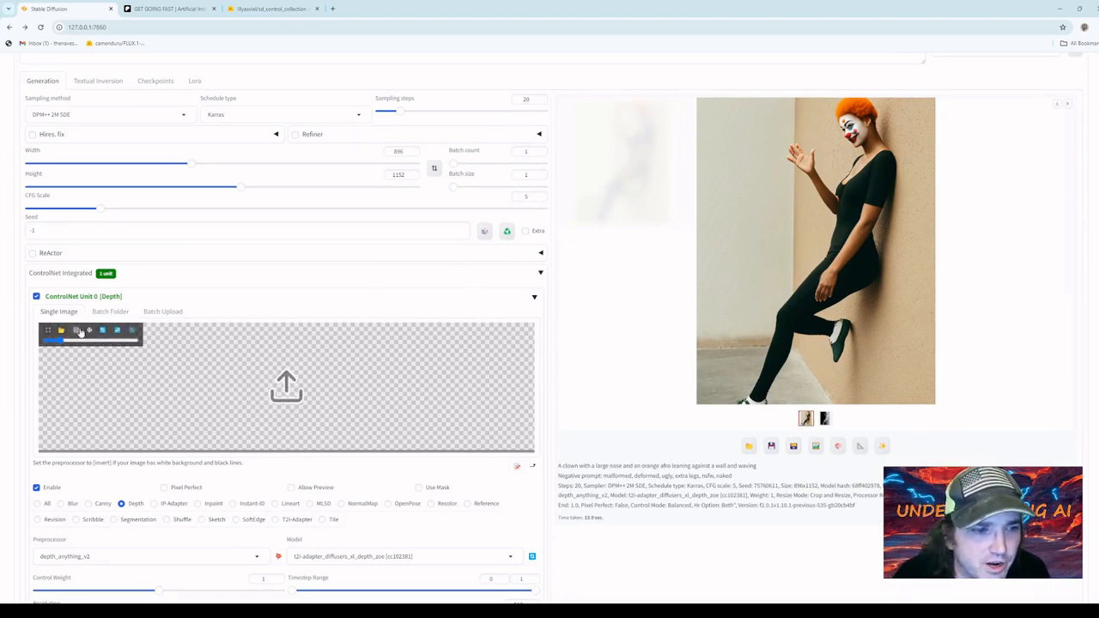
scroll(158, 355, "down", 1)
left_click(90, 462)
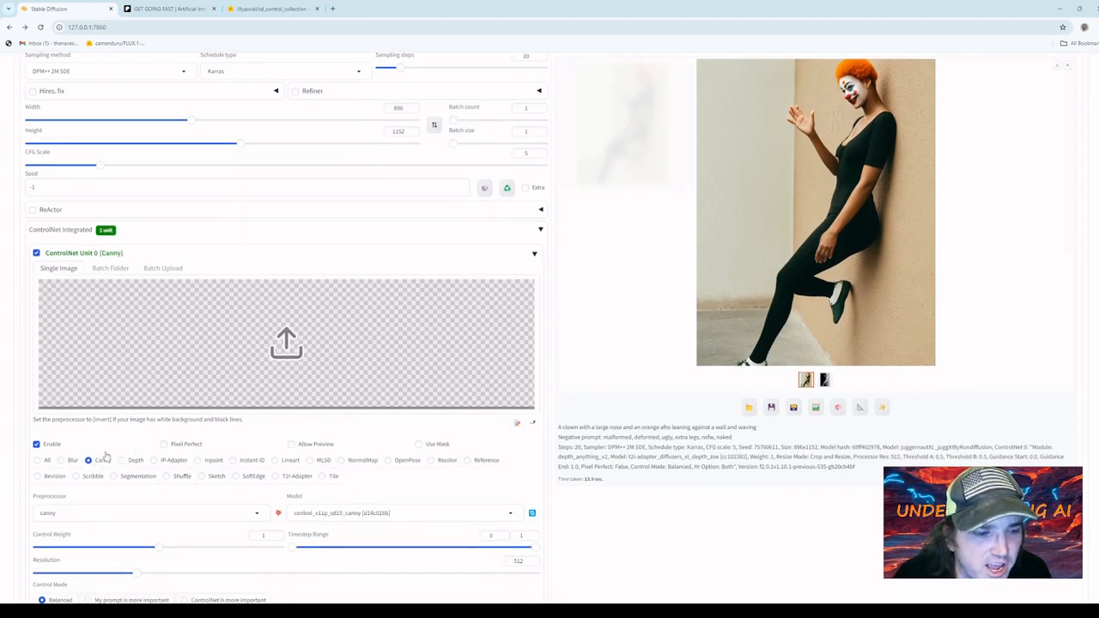
scroll(128, 445, "down", 1)
left_click(130, 433)
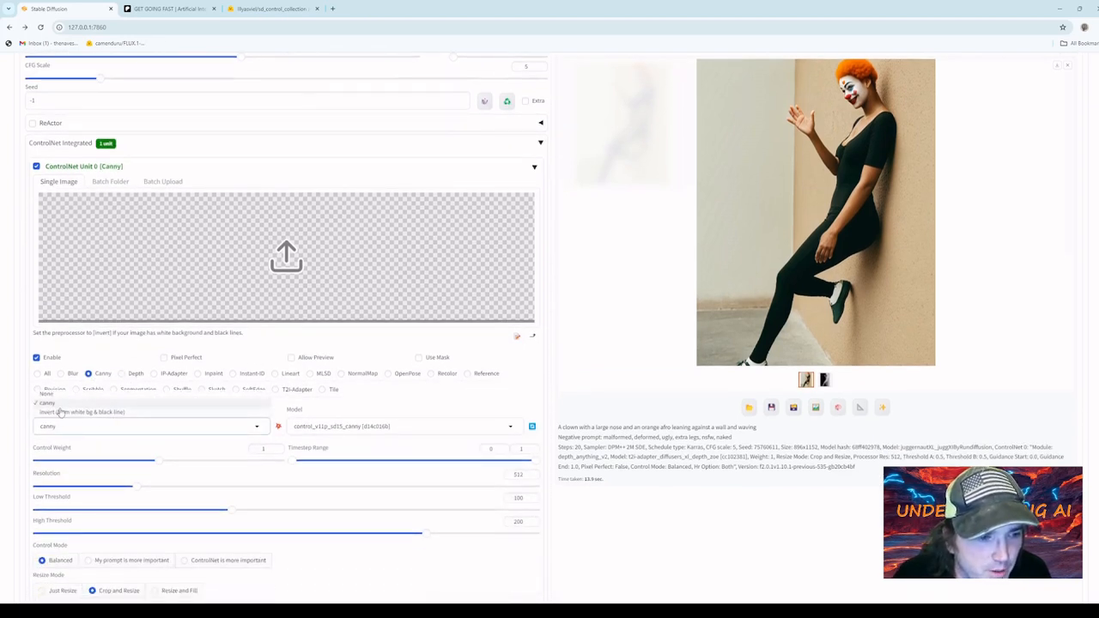
left_click(322, 429)
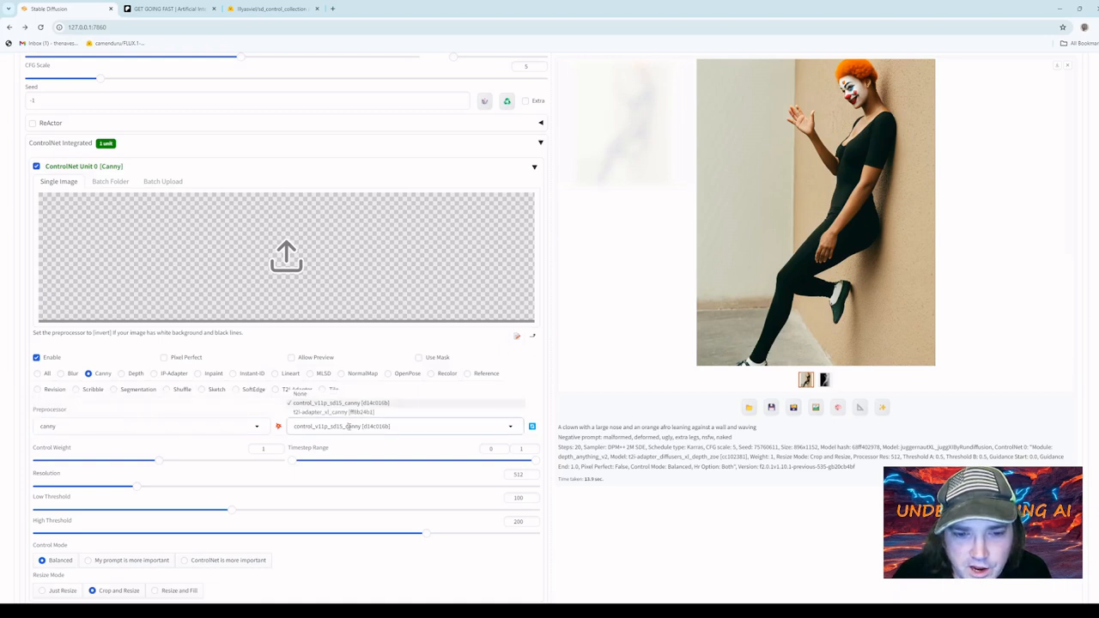
left_click(340, 414)
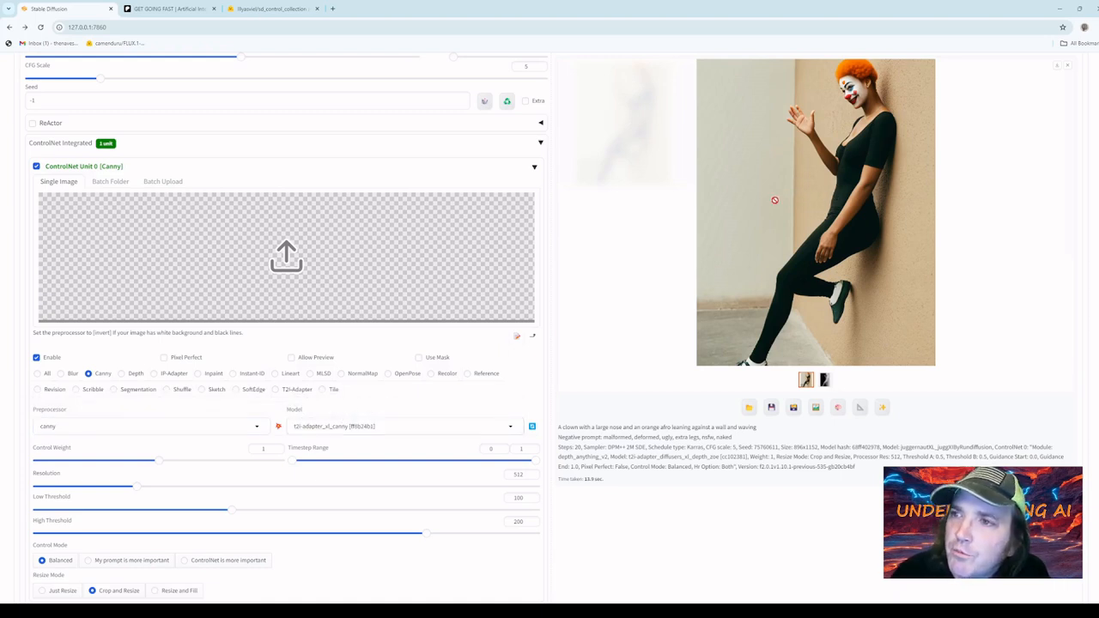
Load the generated clown image into ControlNet Unit 0 and run the canny preprocessor to preview its edge map
left_click_drag(410, 267, 259, 259)
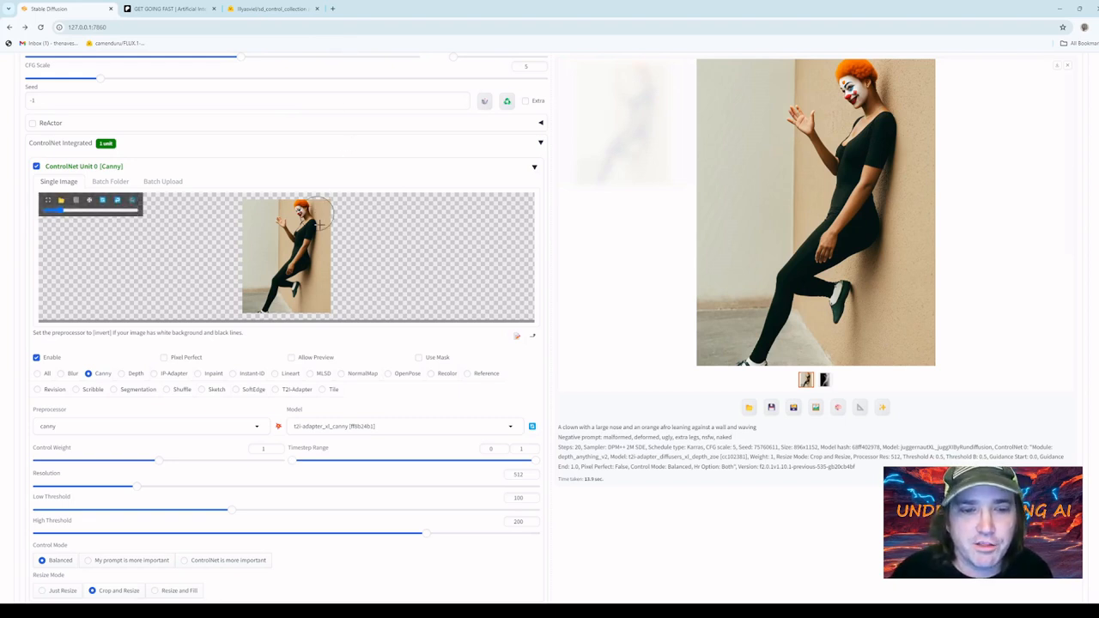
left_click(278, 428)
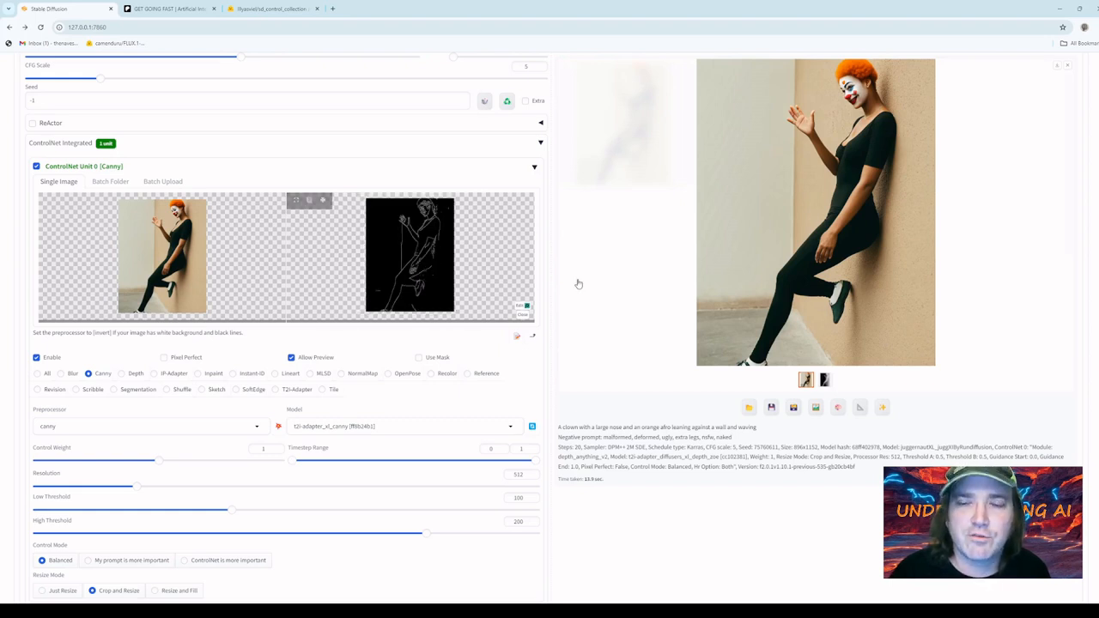
Replace the whole prompt with "a scandinavian pirate lady with an earing"
scroll(576, 284, "up", 1)
scroll(304, 260, "up", 1)
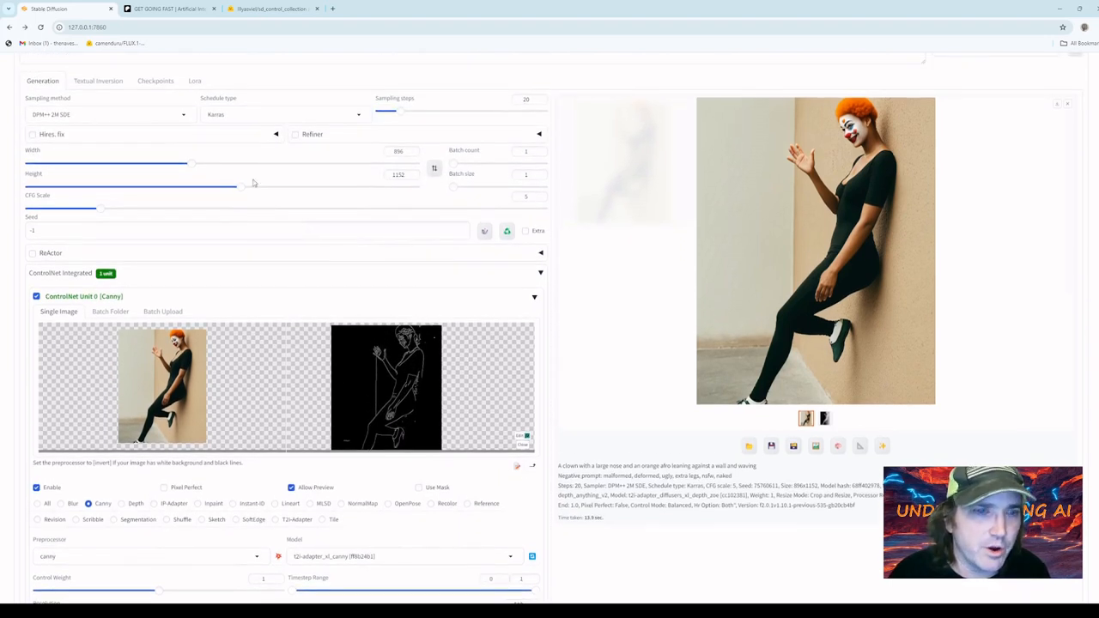
scroll(281, 190, "up", 1)
scroll(171, 155, "up", 1)
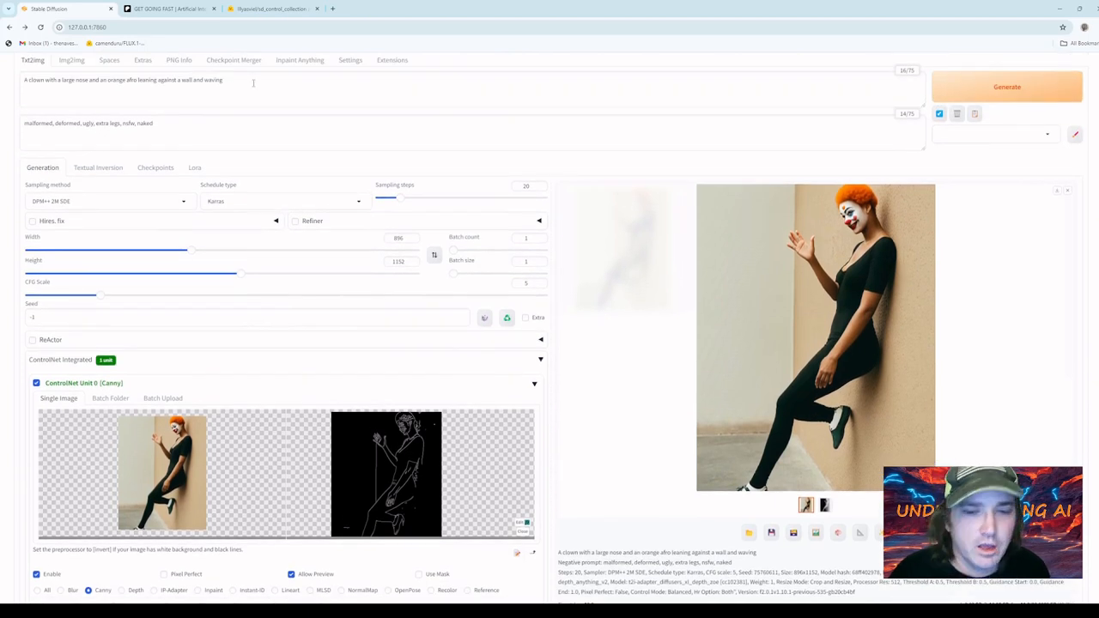
left_click_drag(261, 88, 21, 79)
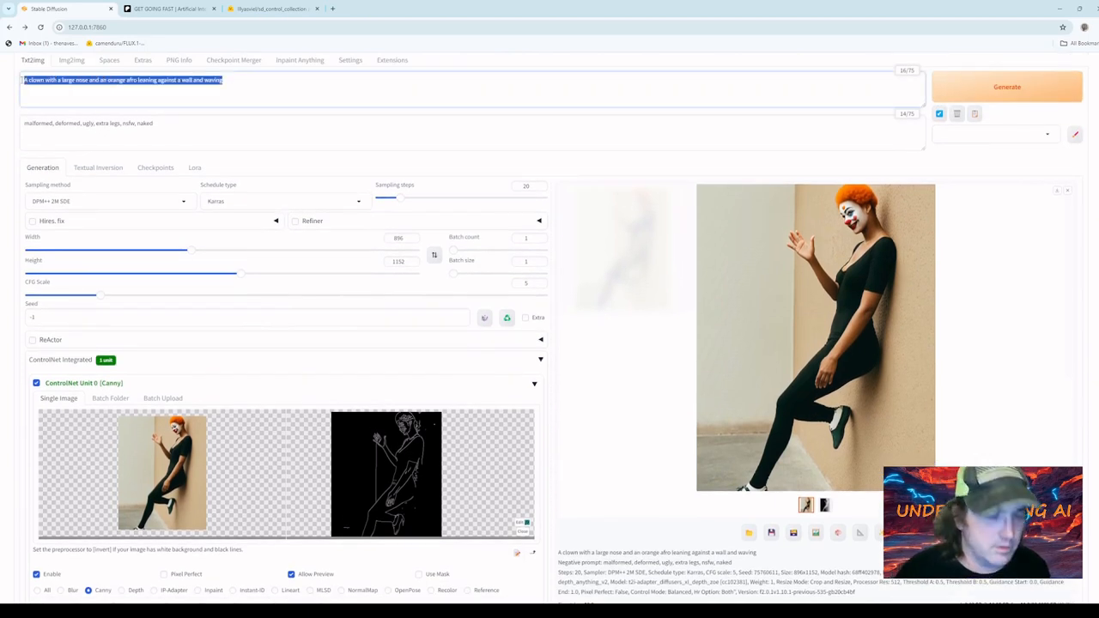
type("a scand")
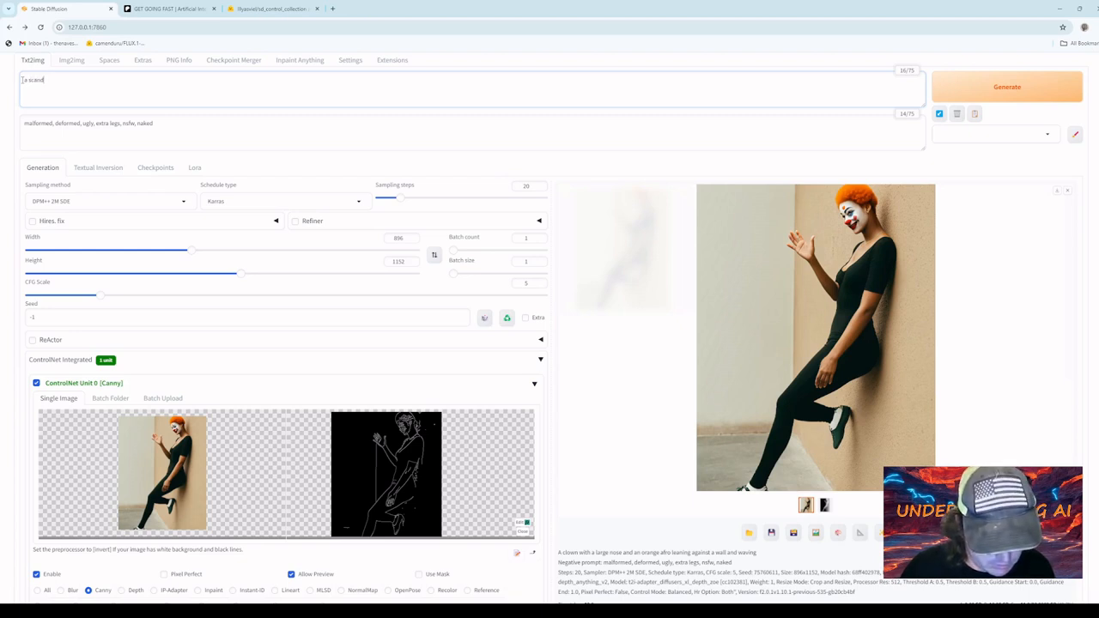
type("inavian pirate lady with an earing")
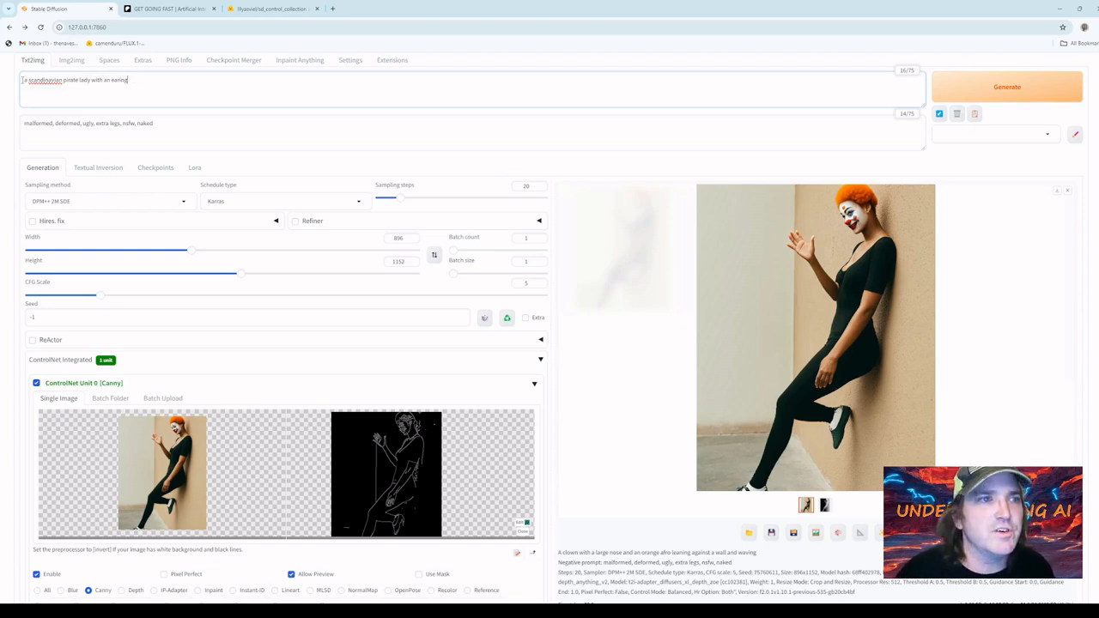
Correct the misspelled word in the prompt to "Scandinavian" and generate the image
right_click(58, 81)
left_click(79, 91)
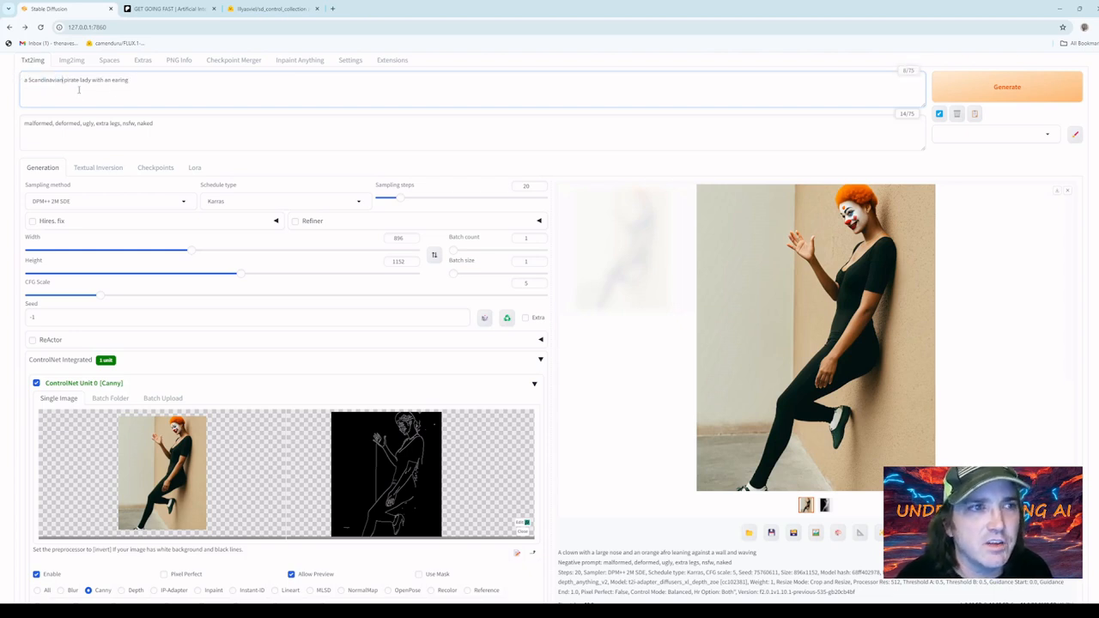
left_click(978, 89)
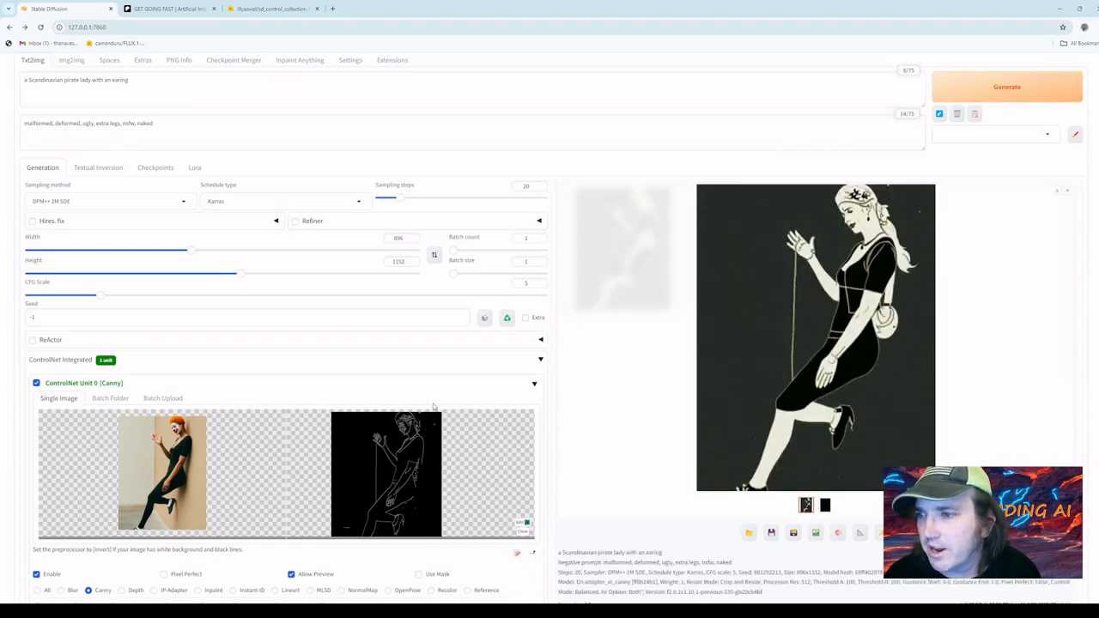
Set the image width to 1024 and lower the CFG scale to 2
scroll(395, 285, "down", 2)
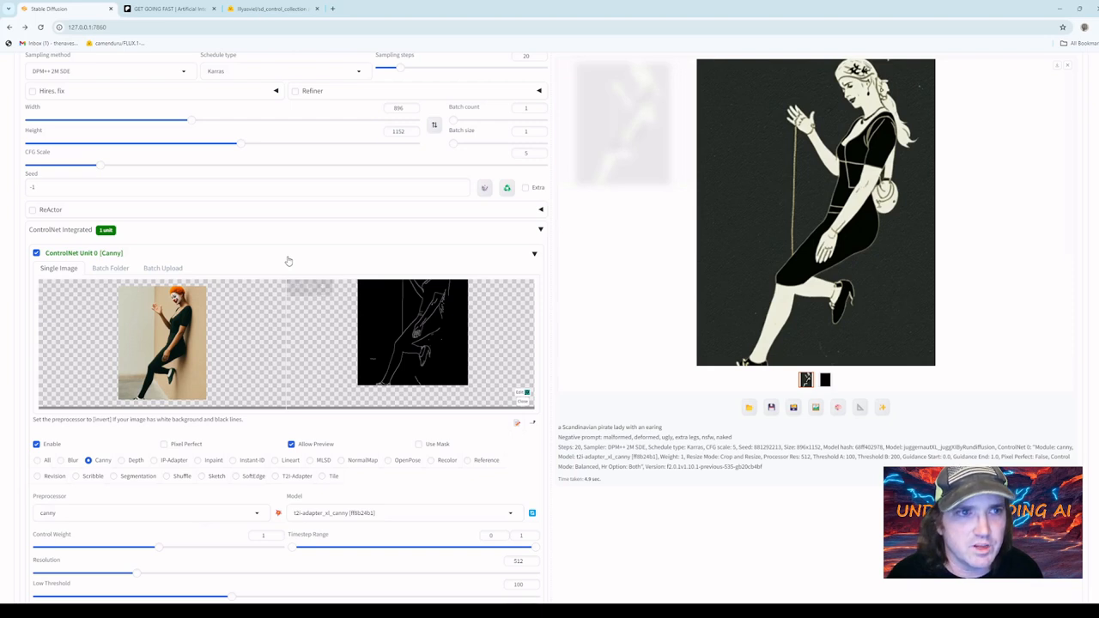
scroll(257, 249, "up", 2)
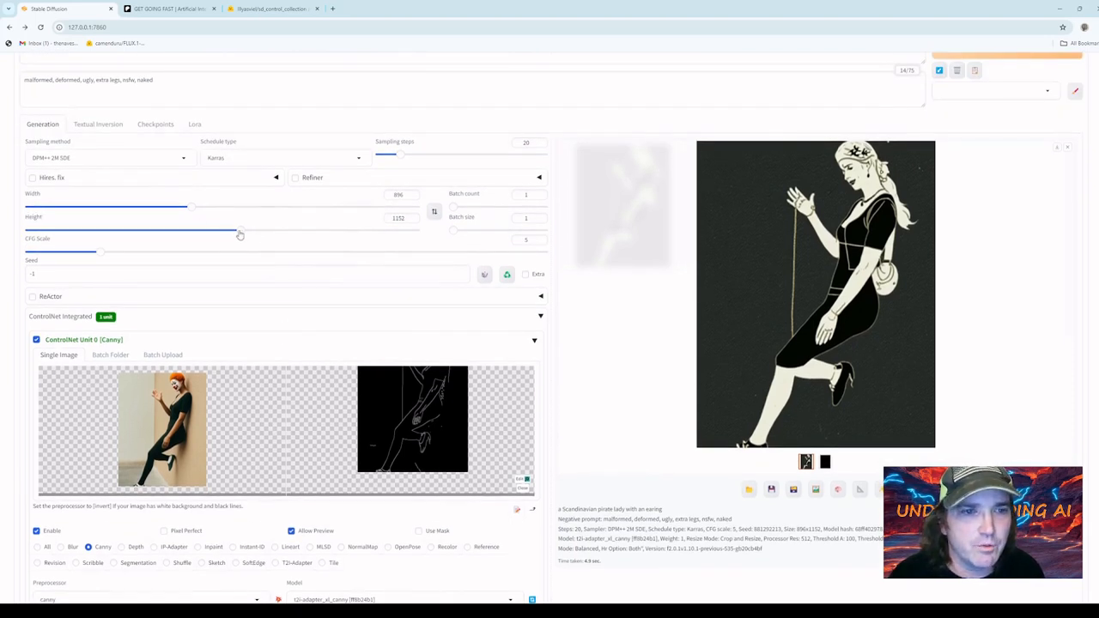
left_click_drag(193, 212, 216, 214)
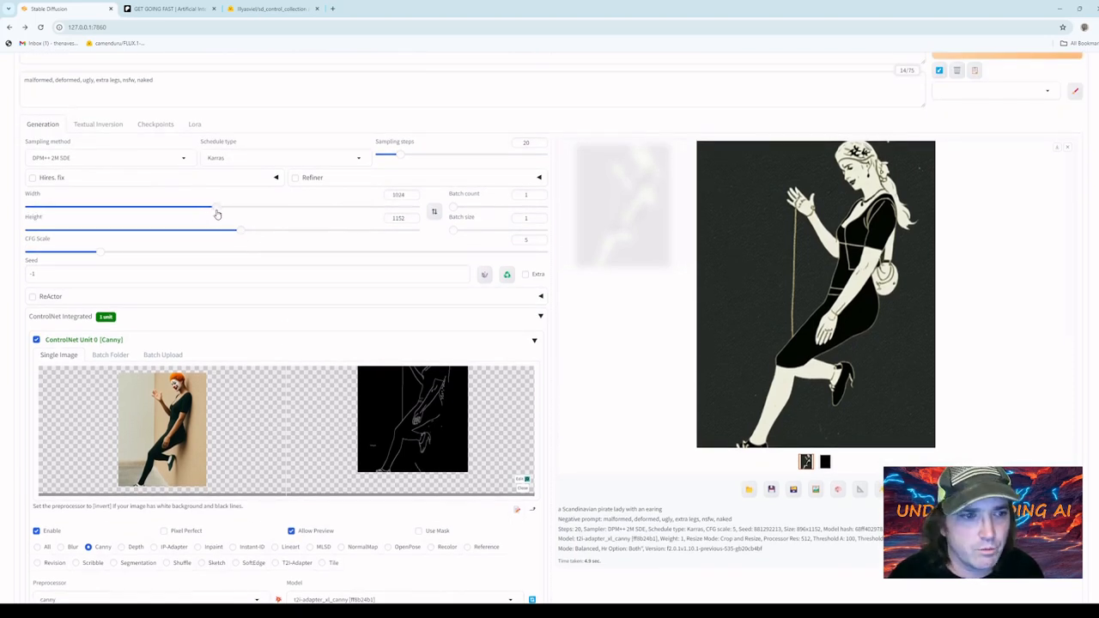
left_click_drag(97, 252, 43, 260)
scroll(106, 176, "up", 2)
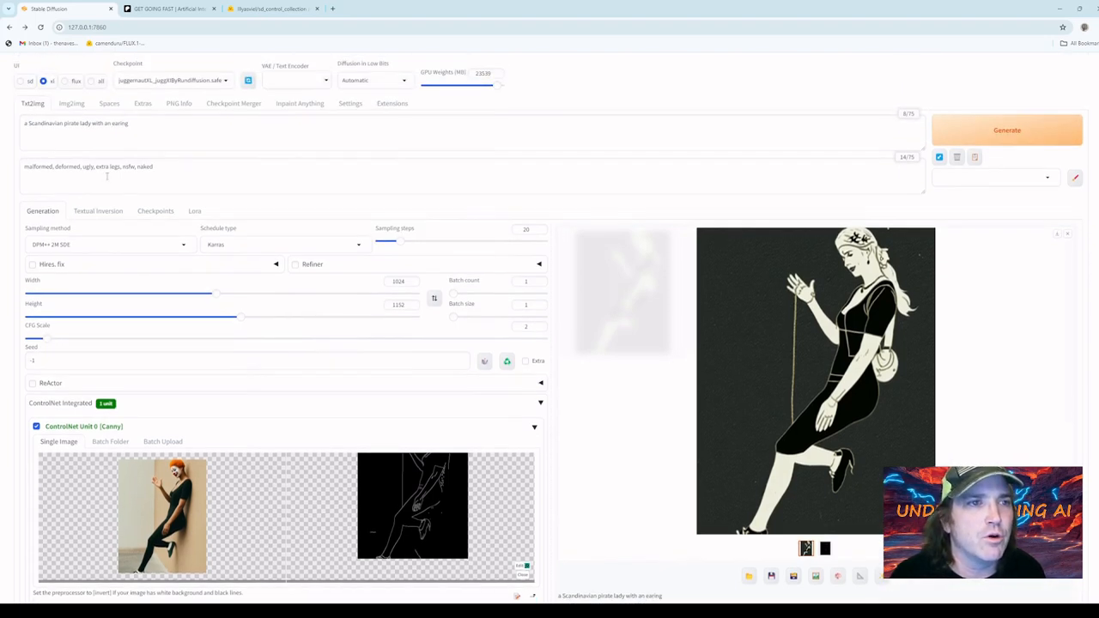
Append "leaning against a lightpost in Scotland Yard" to the prompt and generate the image
left_click(148, 125)
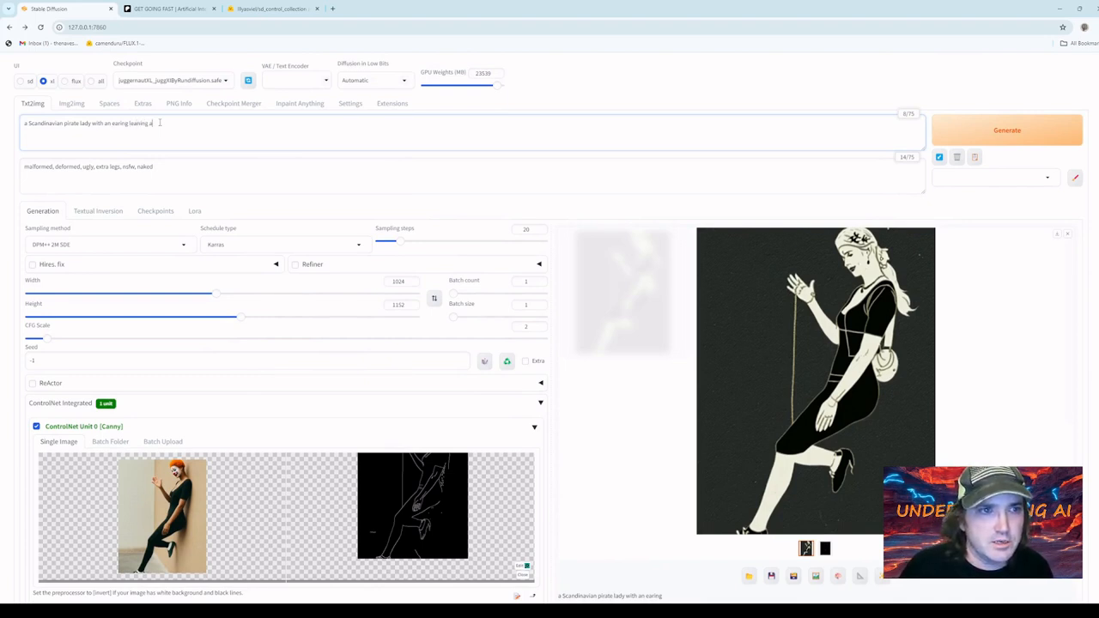
type("leaning against a lighth")
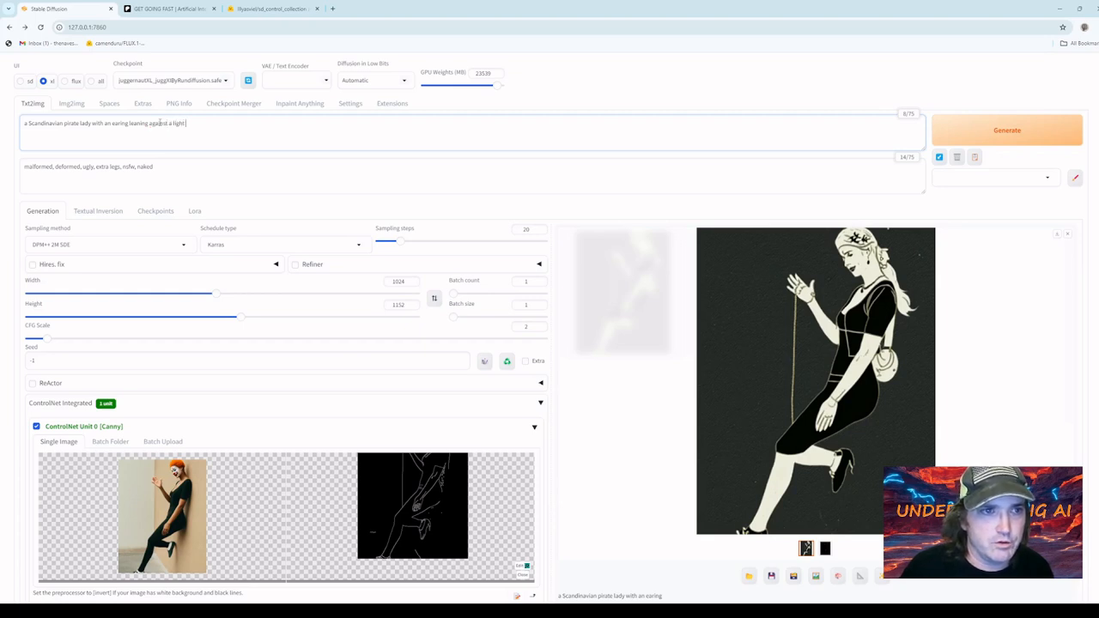
type("ouse")
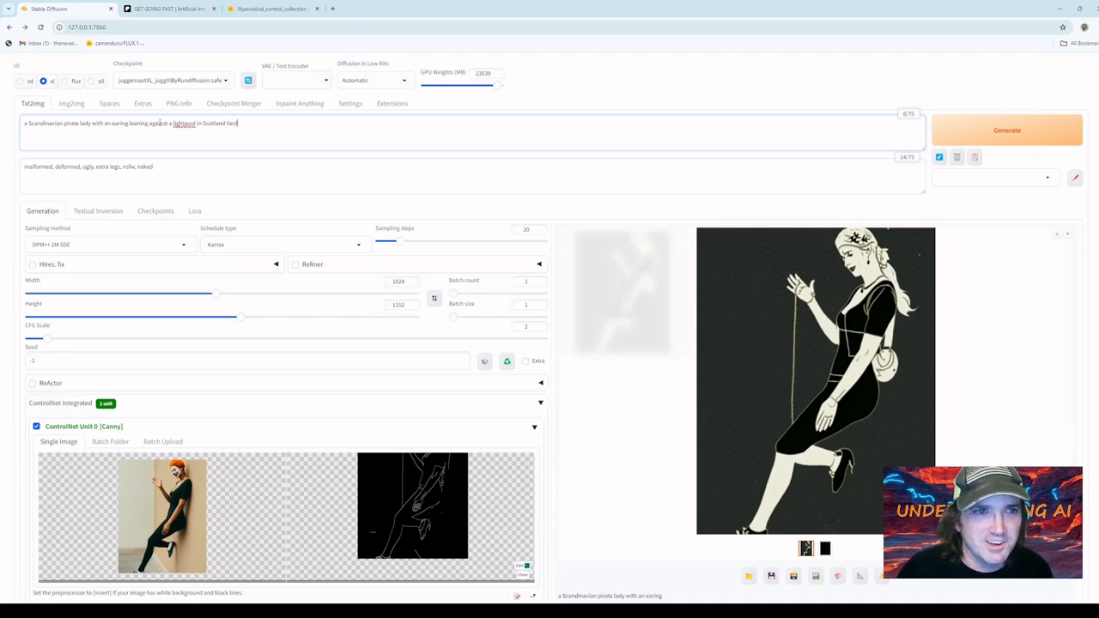
key("ctrl+Return")
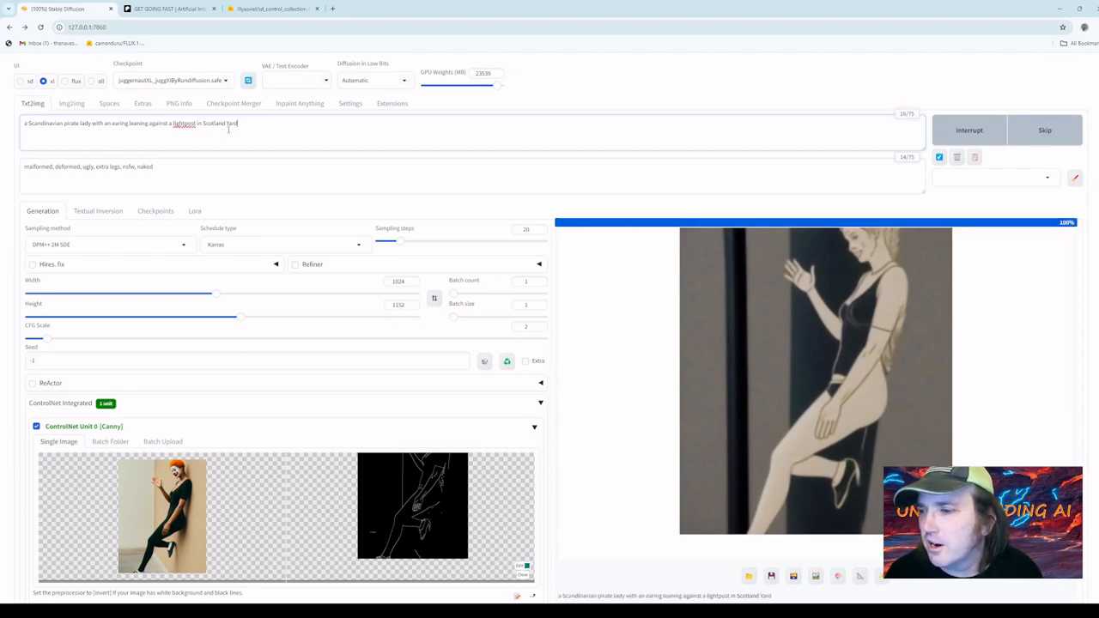
Add "painting, drawing, lineart" to the end of the negative prompt
scroll(247, 220, "down", 2)
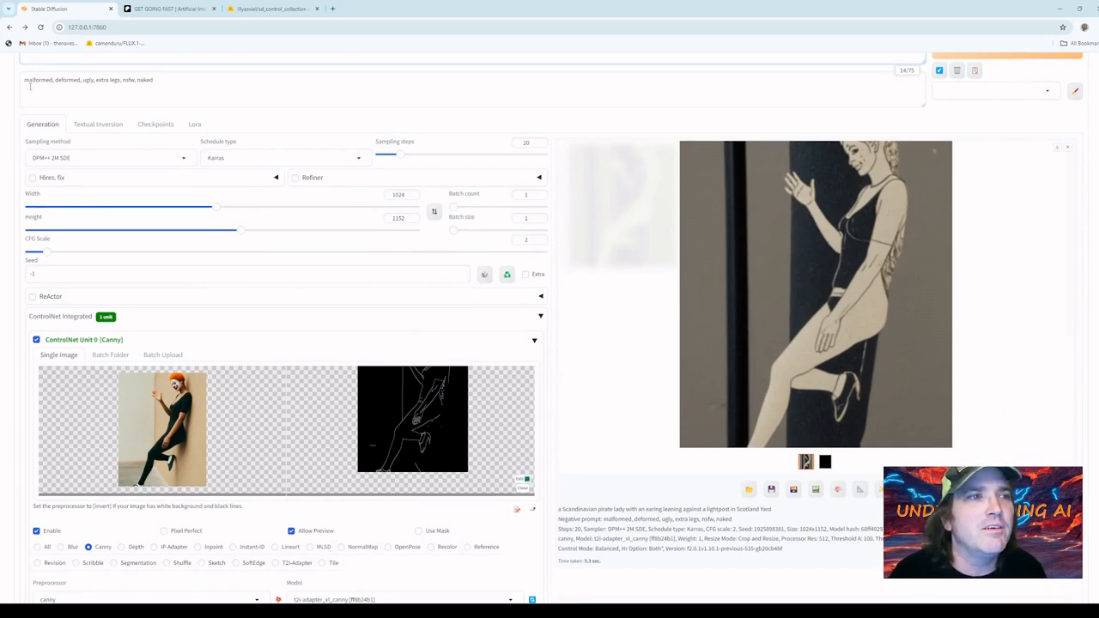
scroll(30, 86, "up", 1)
left_click(186, 173)
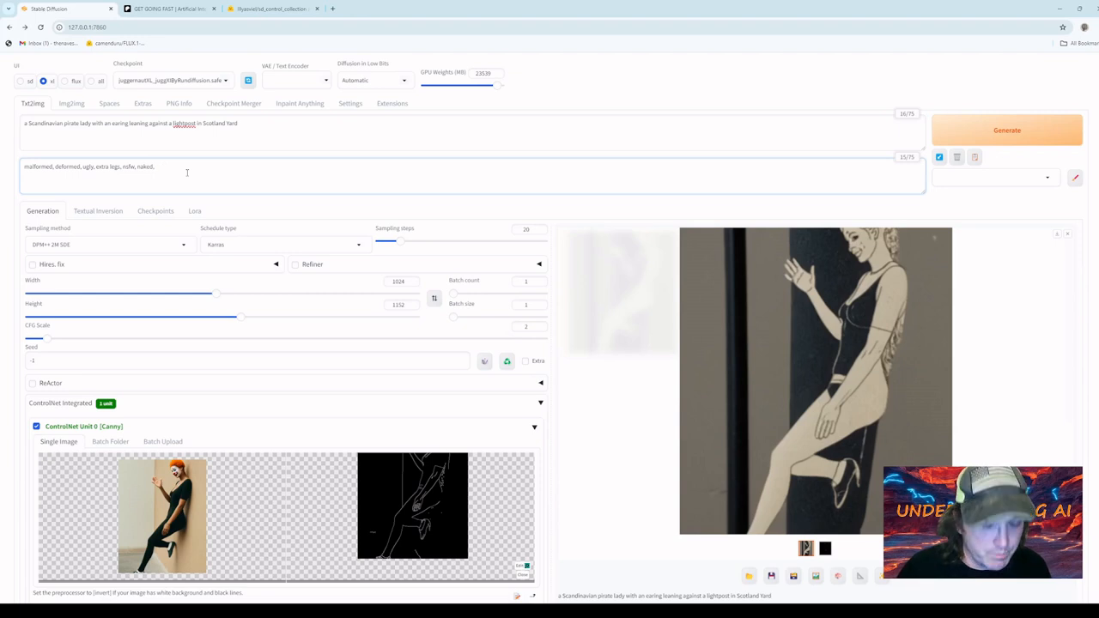
key("BackSpace")
key("BackSpace")
key("BackSpace")
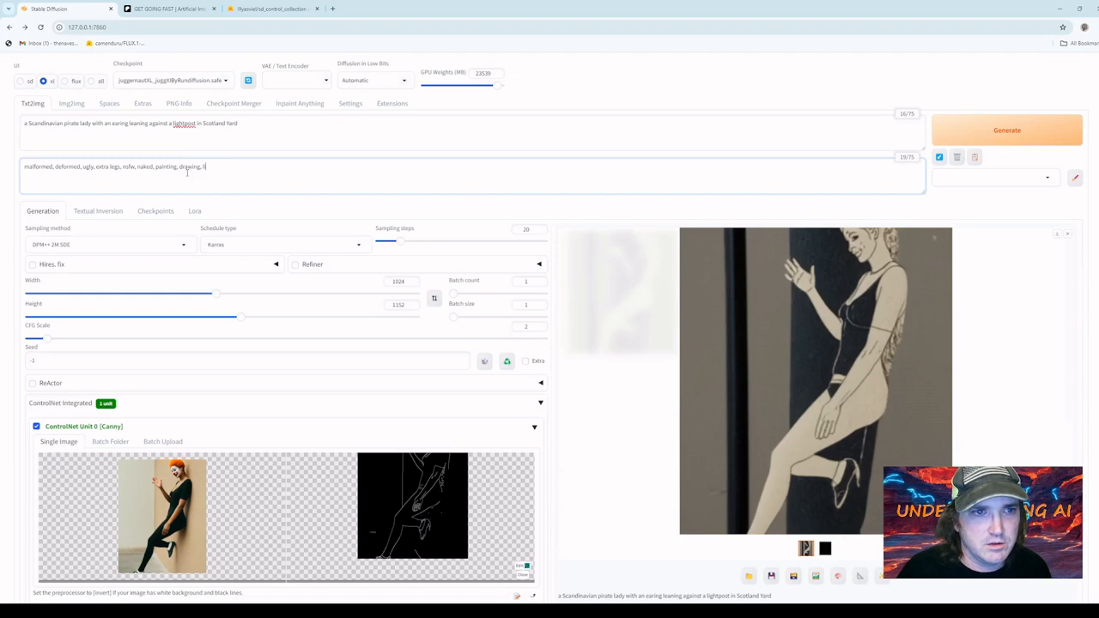
Change the start of the prompt to "a 4k photo of a Scandinavian pirate lady" and generate the image
left_click(24, 124)
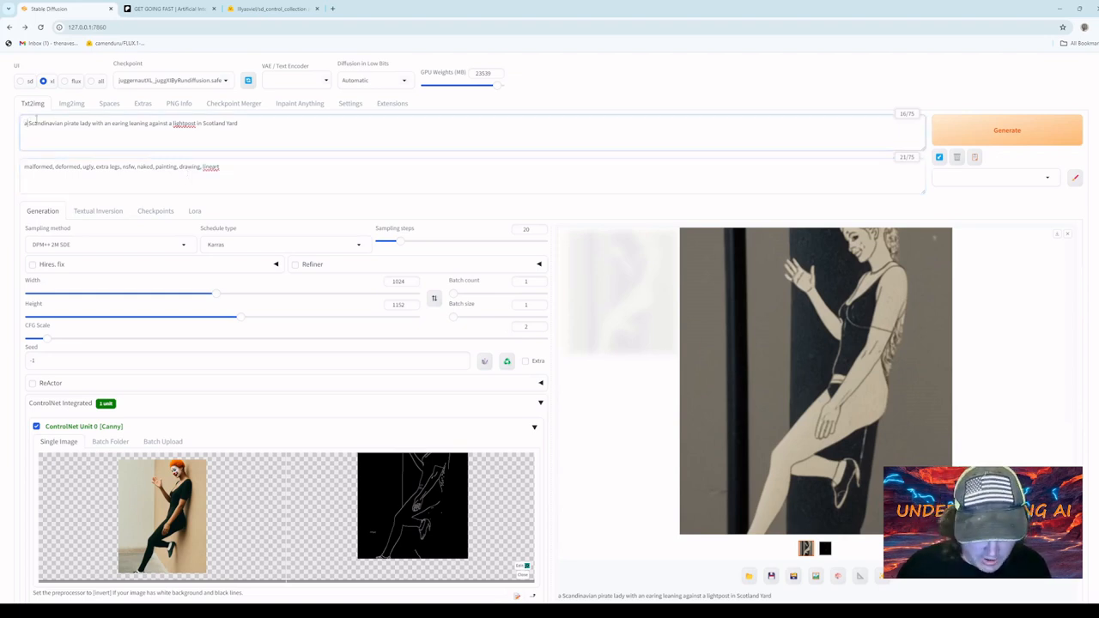
type("4k hd")
key("BackSpace")
key("BackSpace")
key("BackSpace")
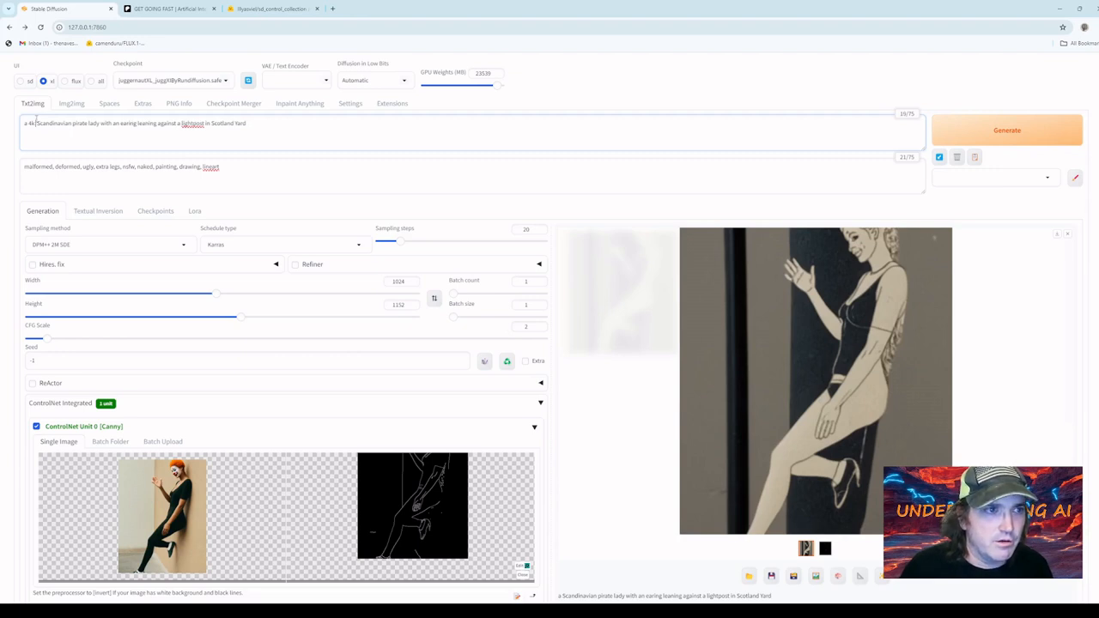
type("photo of ")
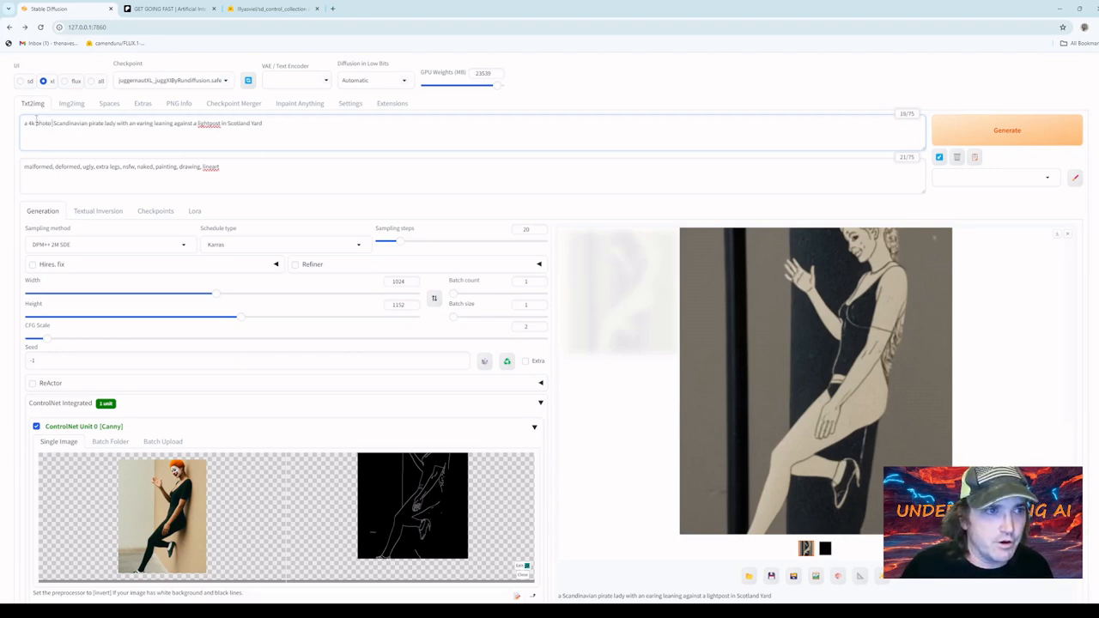
type("a")
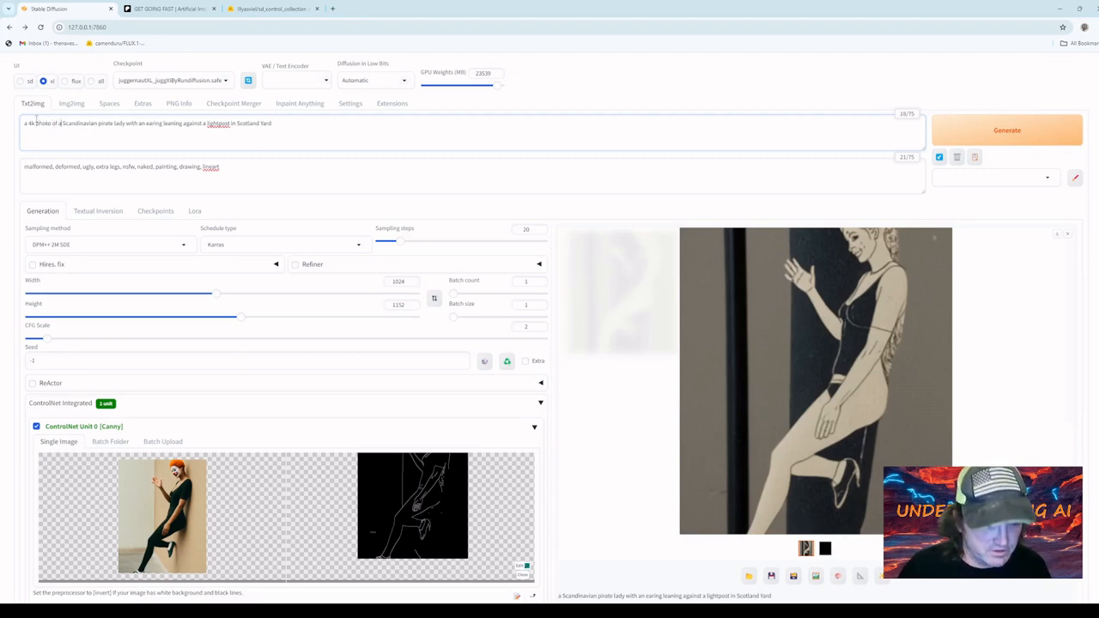
key("ctrl+Return")
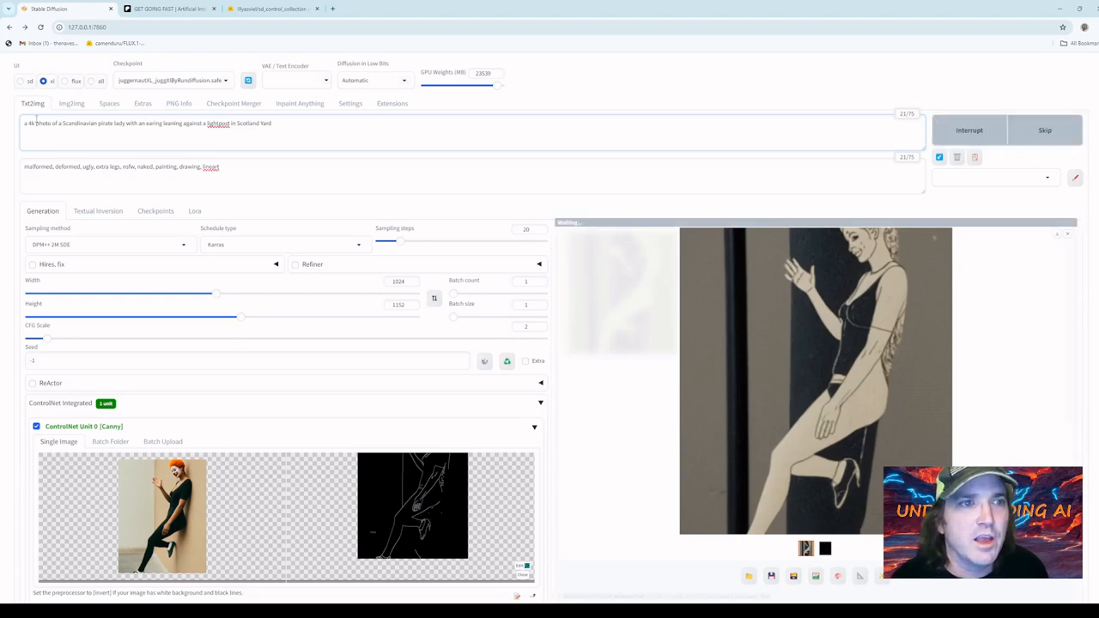
View the newly generated pirate lady image at full size and close the enlarged view
scroll(80, 159, "down", 3)
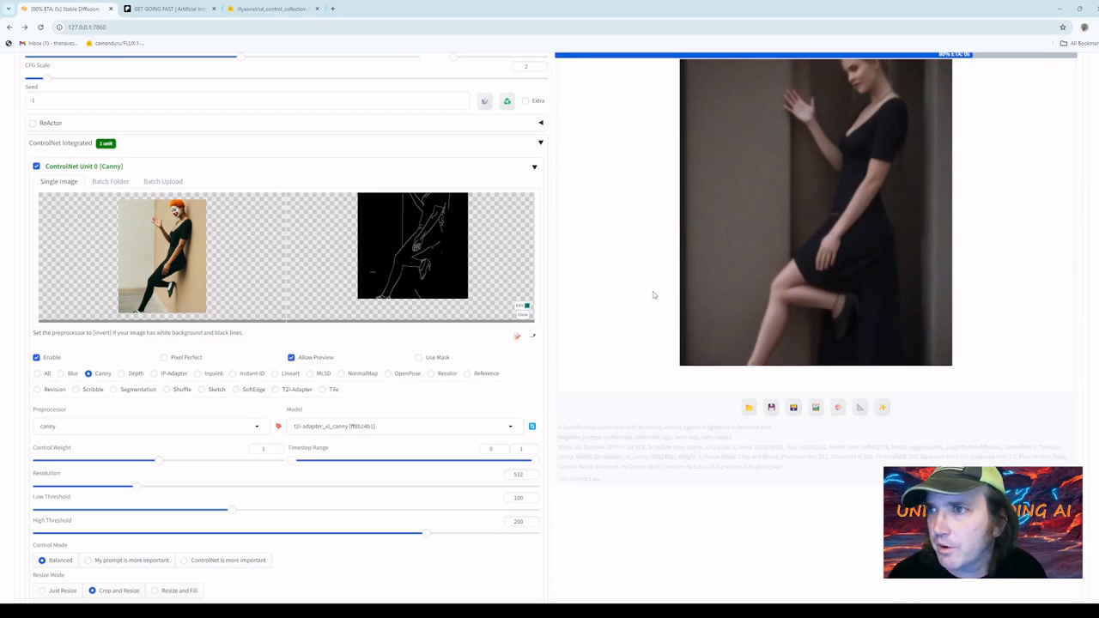
scroll(652, 294, "up", 3)
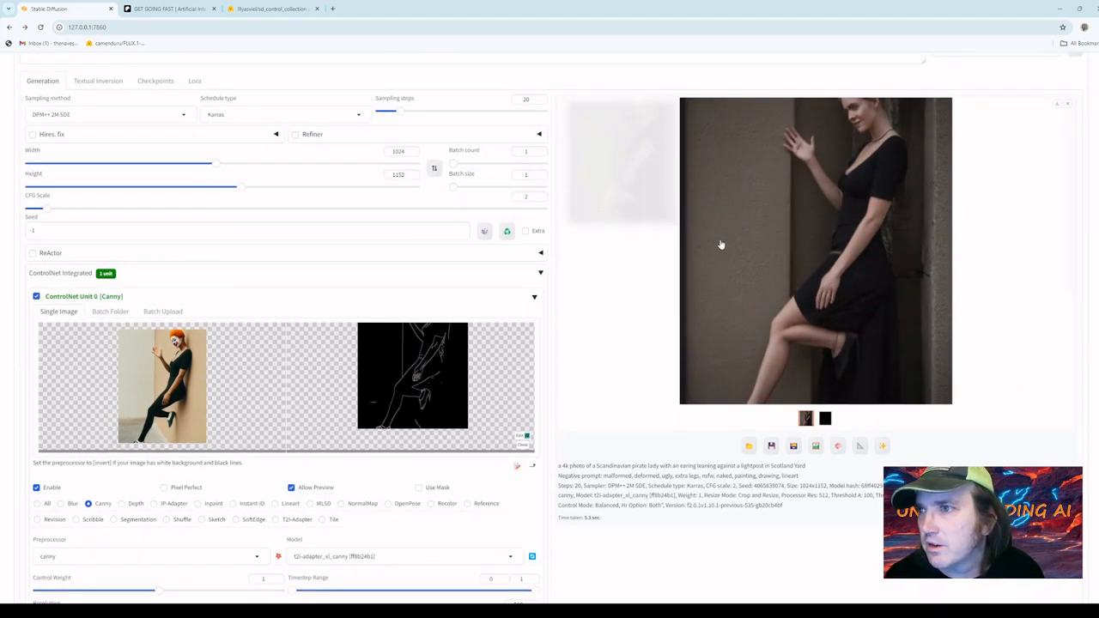
left_click(774, 223)
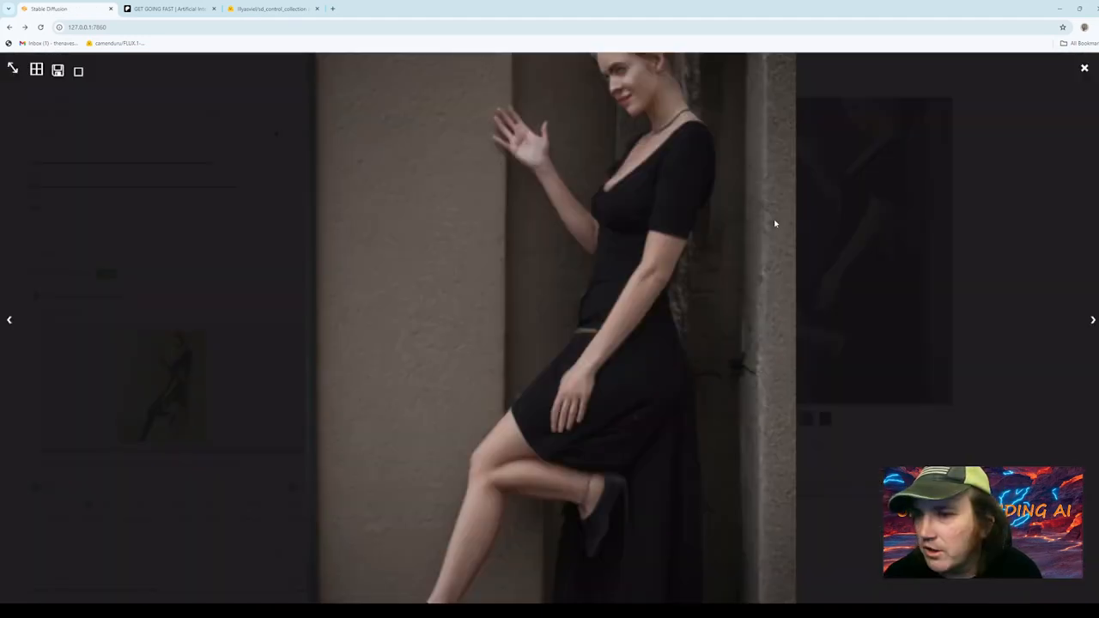
left_click(1085, 70)
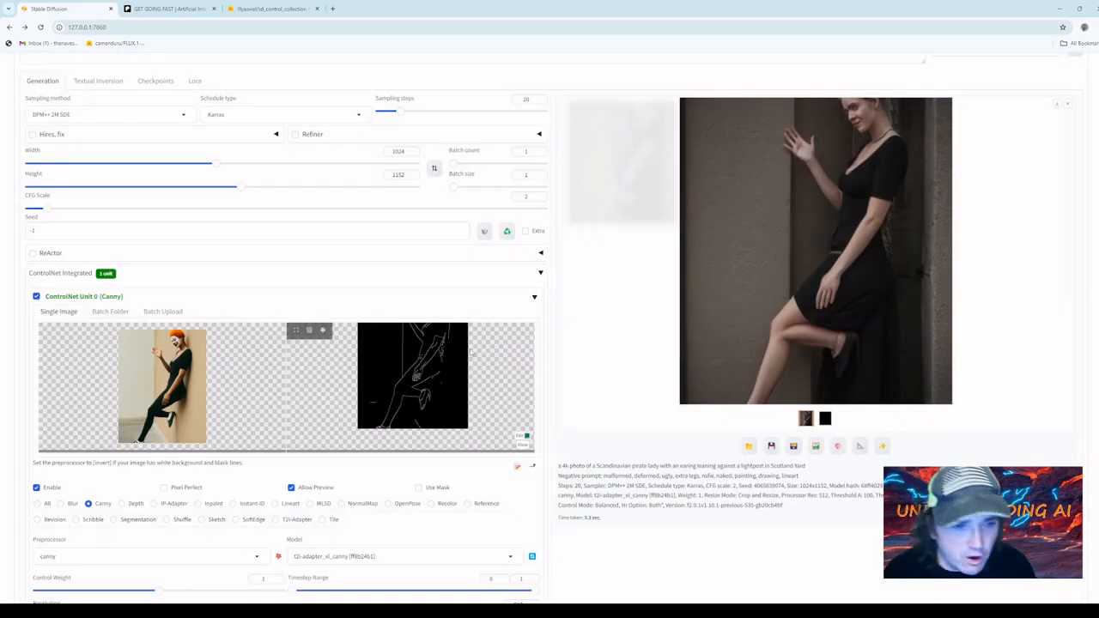
Lower the control weight of ControlNet Unit 0 to 0.8 and generate the image
scroll(522, 375, "down", 1)
scroll(550, 374, "up", 2)
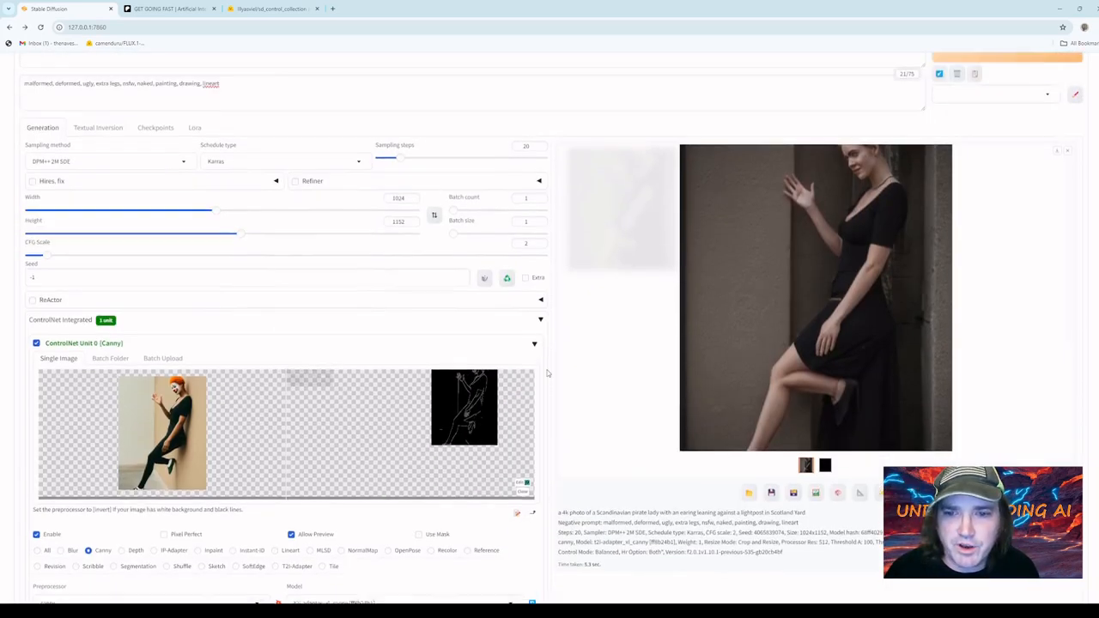
scroll(591, 398, "down", 8)
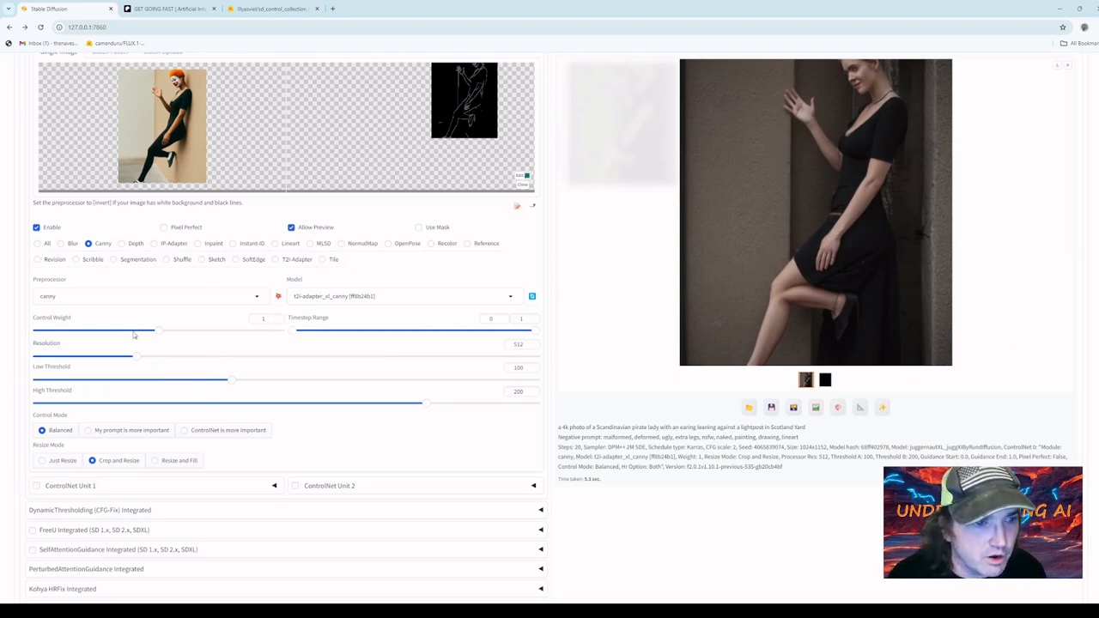
left_click_drag(153, 336, 132, 331)
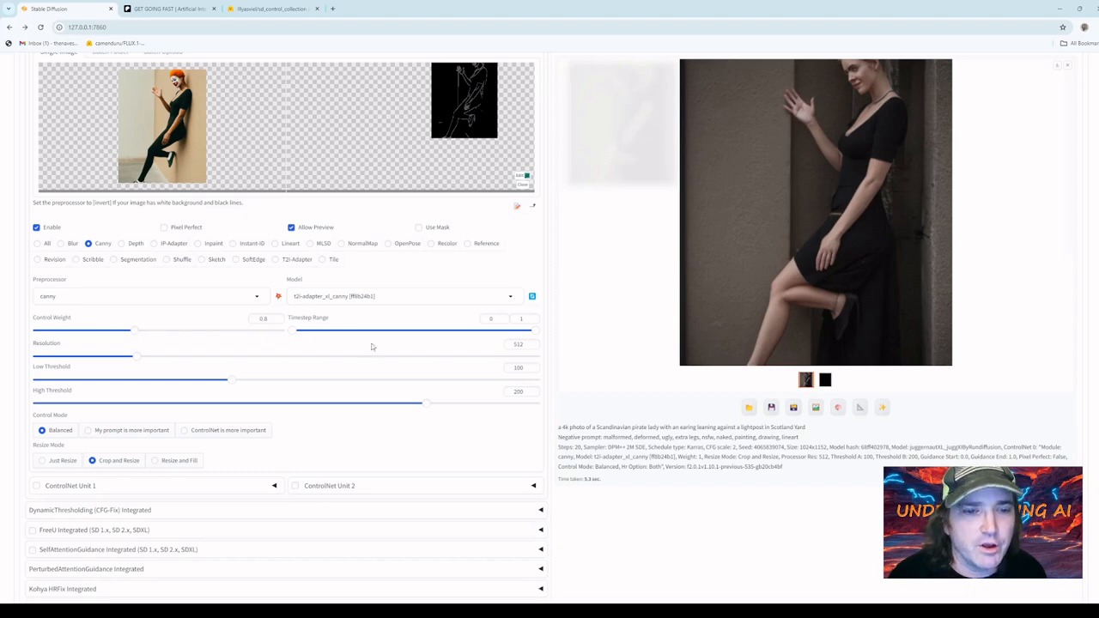
scroll(377, 339, "up", 1)
scroll(400, 321, "up", 2)
key("ctrl+Return")
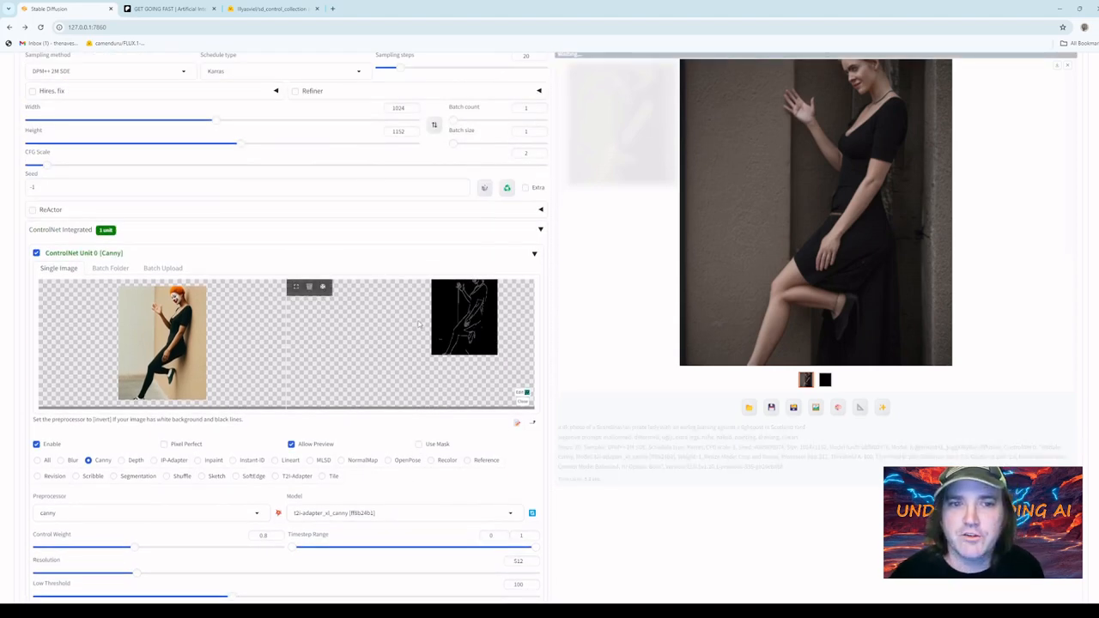
scroll(605, 251, "up", 1)
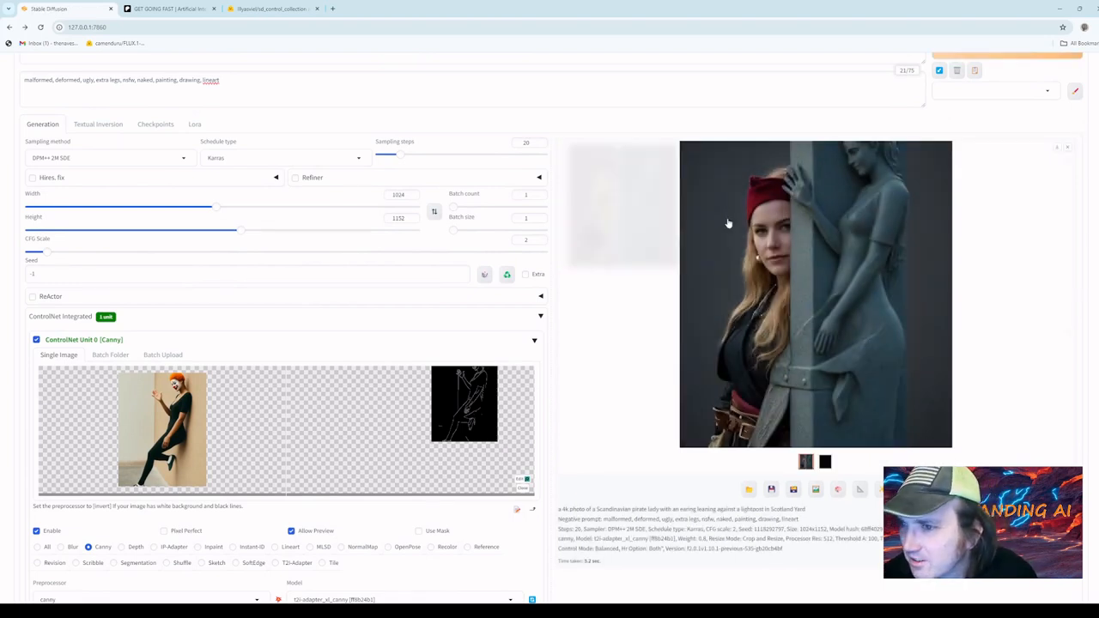
Set the control weight of ControlNet Unit 0 back to 1
scroll(668, 300, "down", 3)
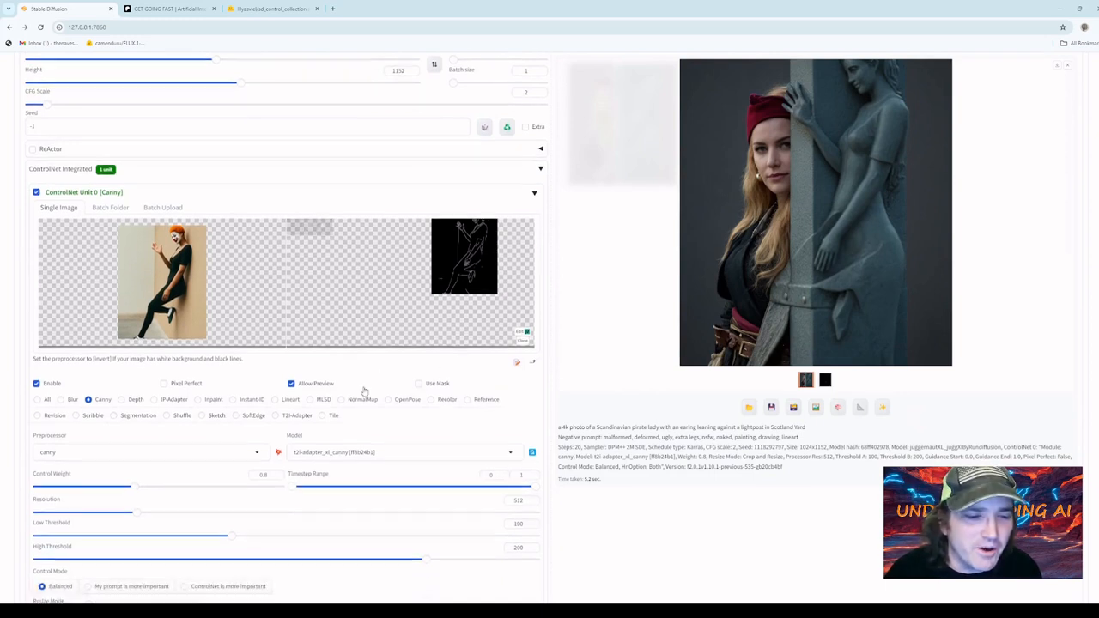
scroll(164, 478, "down", 1)
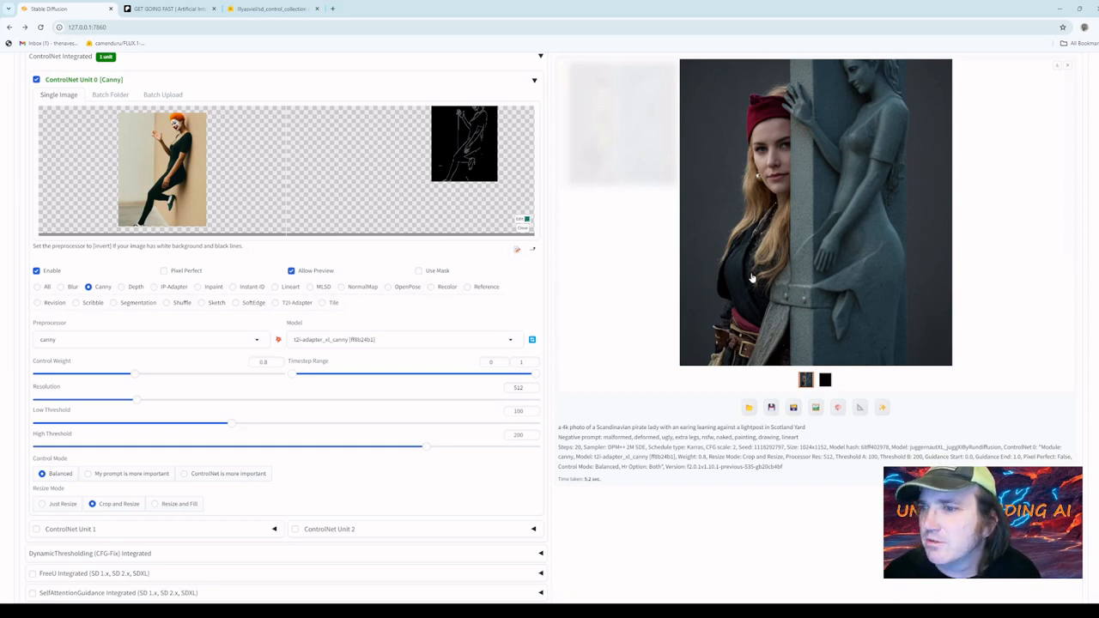
scroll(243, 405, "down", 2)
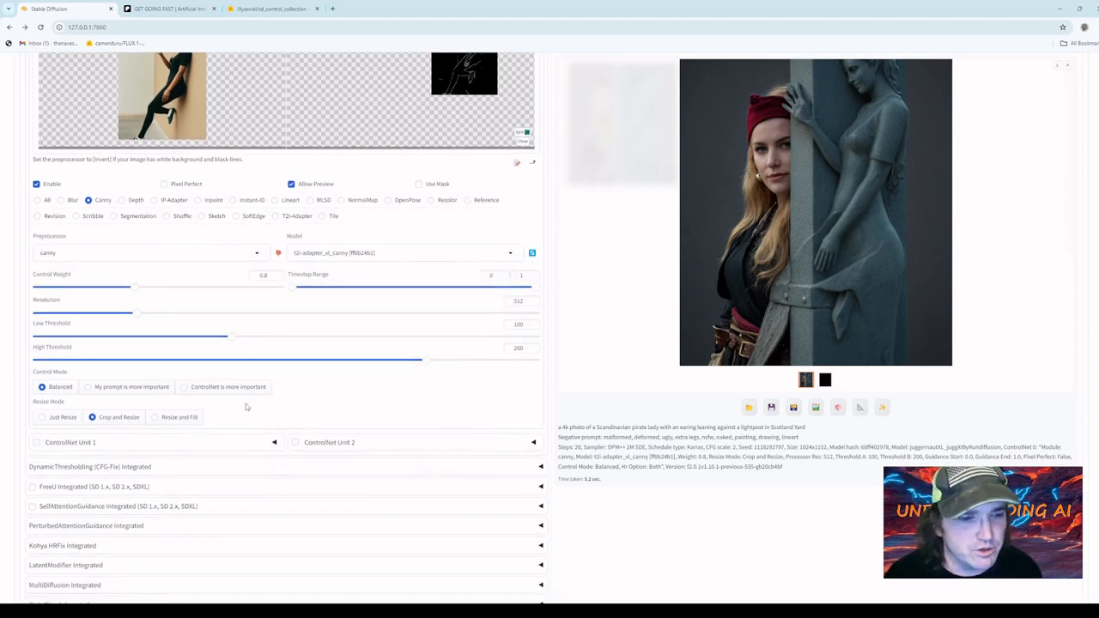
left_click_drag(136, 290, 160, 294)
scroll(160, 295, "up", 2)
scroll(217, 163, "up", 3)
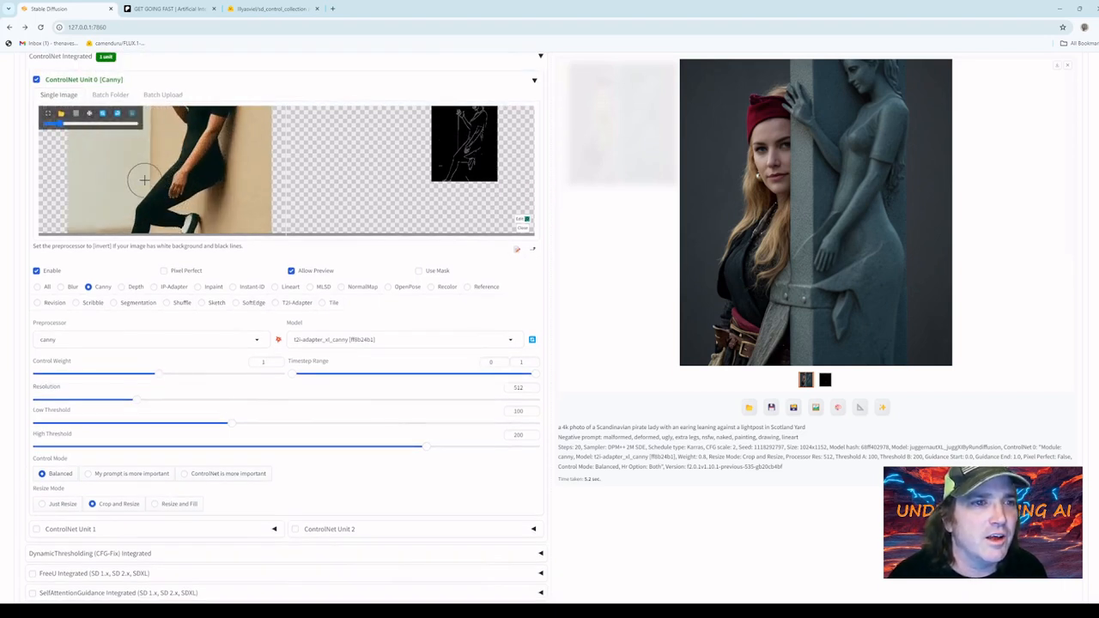
Raise the CFG scale to 5 and generate the image
scroll(217, 163, "up", 2)
scroll(94, 152, "up", 4)
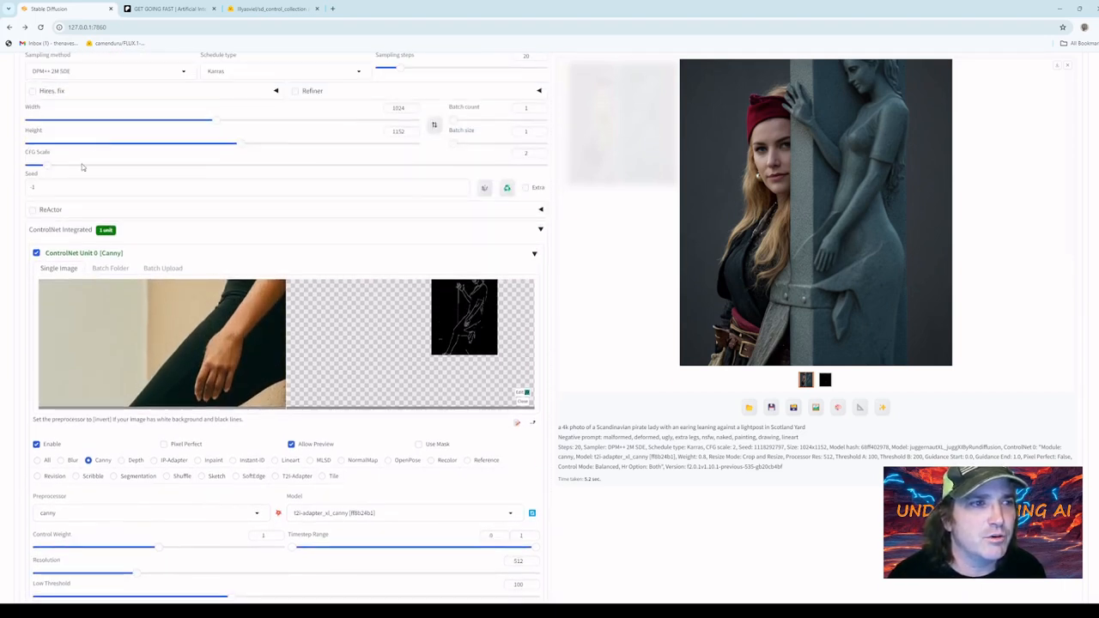
left_click_drag(82, 166, 99, 166)
key("ctrl+Return")
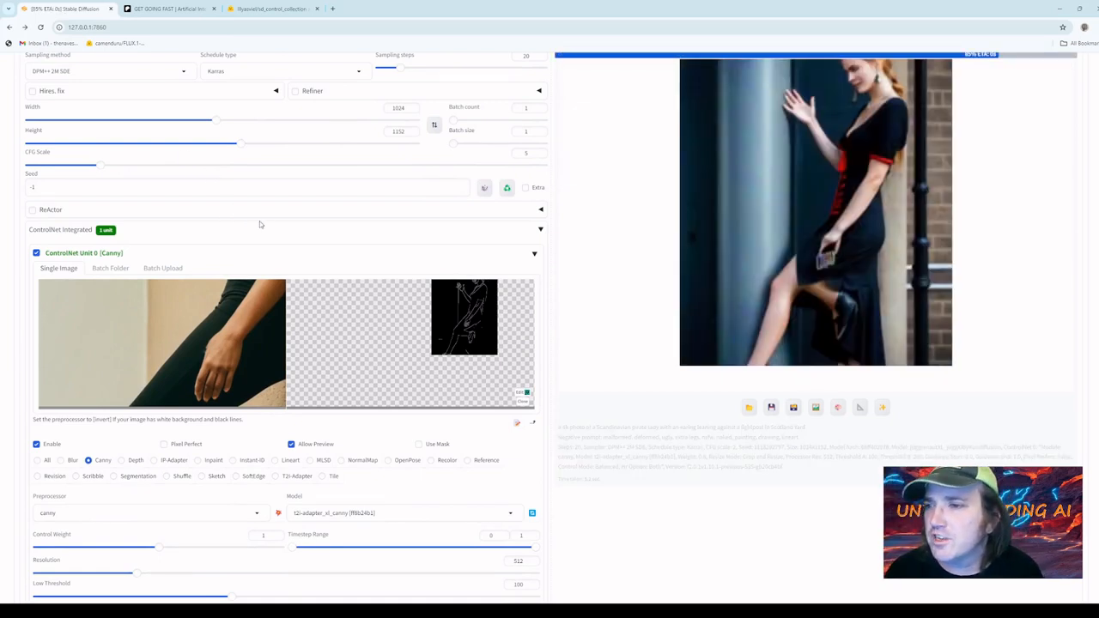
scroll(433, 220, "up", 1)
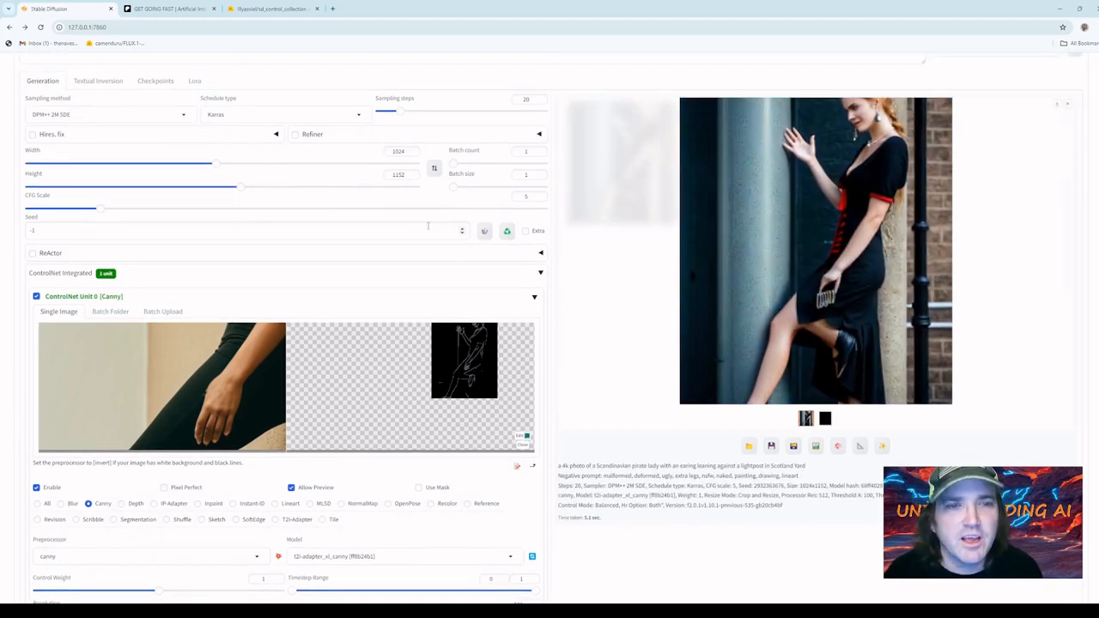
scroll(427, 225, "up", 2)
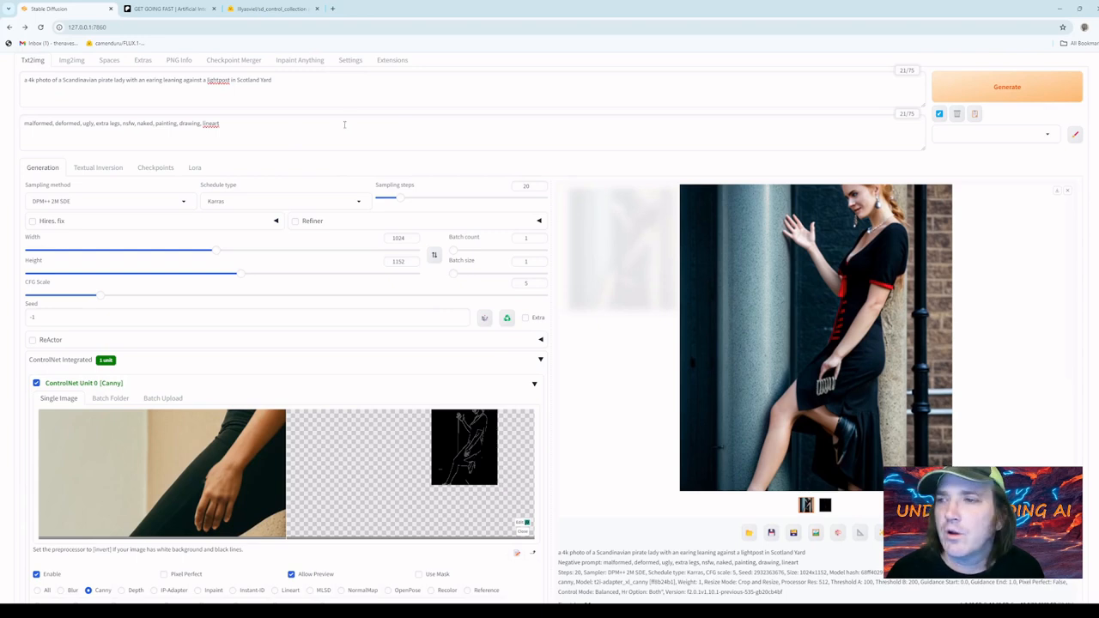
Clear both the source image and the canny preview from ControlNet Unit 0
scroll(344, 125, "down", 3)
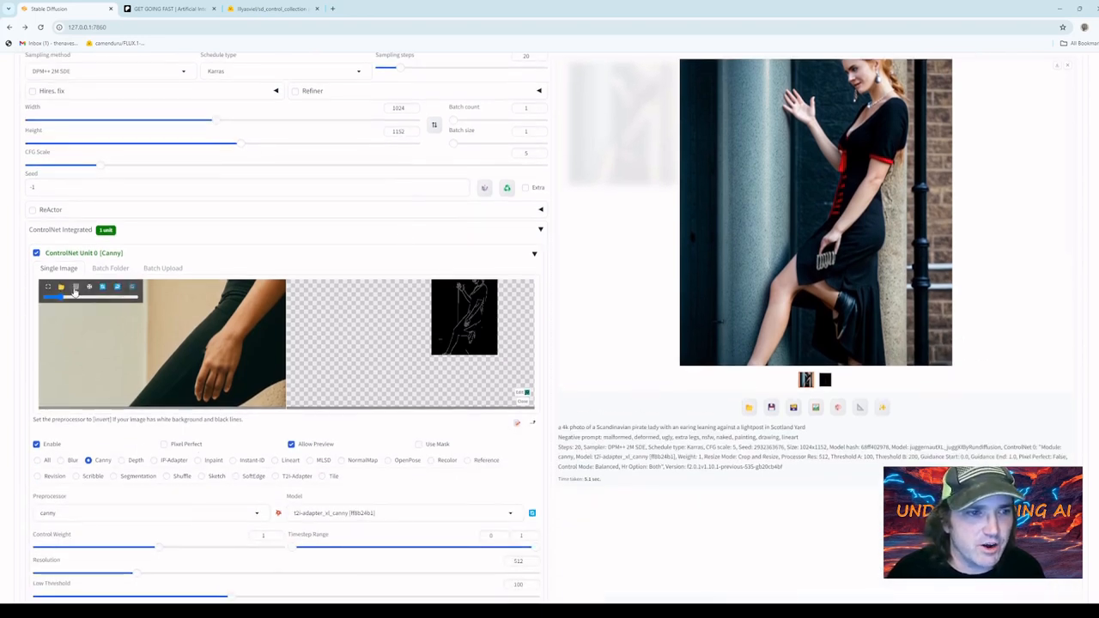
left_click(75, 292)
left_click(311, 290)
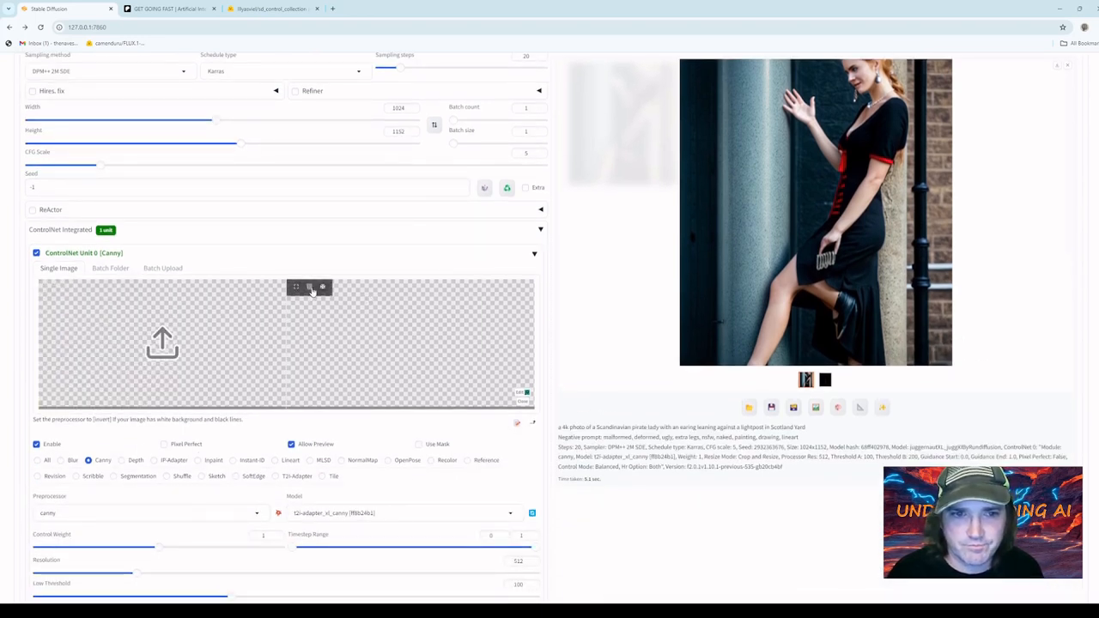
Lower the CFG scale to 4 and the control weight of ControlNet Unit 0 to 0.95
scroll(299, 426, "down", 1)
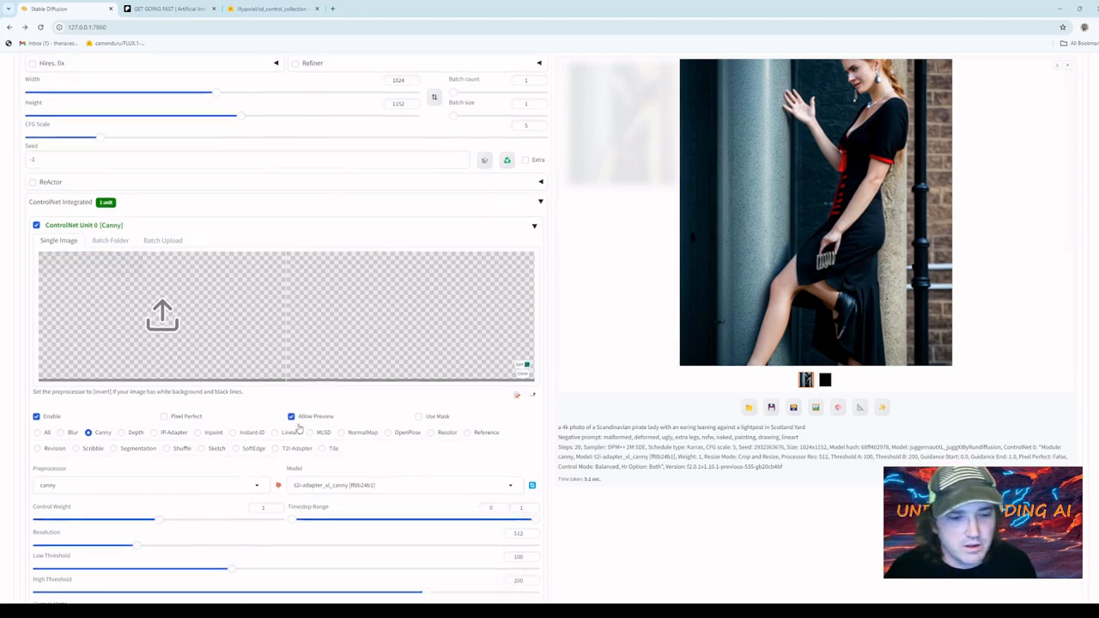
scroll(299, 427, "down", 2)
scroll(127, 442, "up", 3)
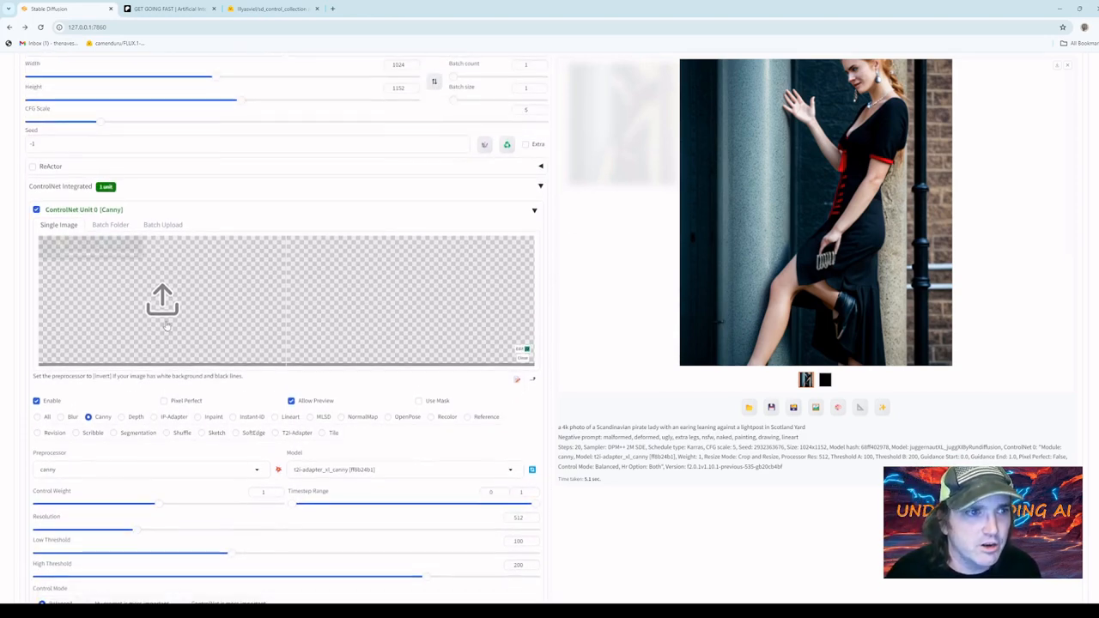
left_click_drag(98, 170, 81, 169)
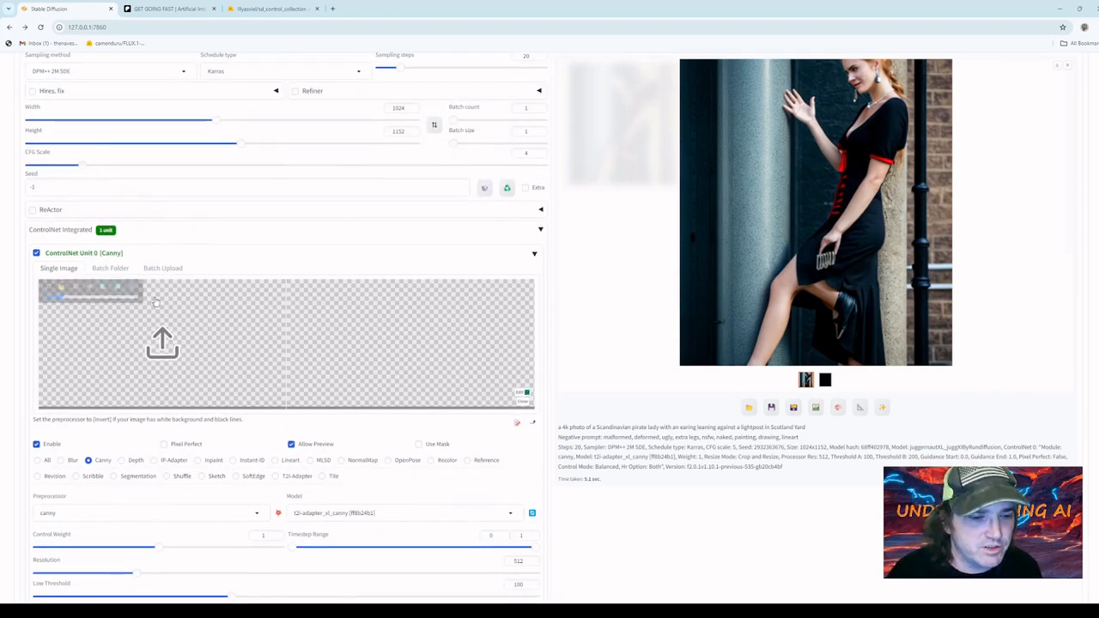
scroll(169, 406, "down", 3)
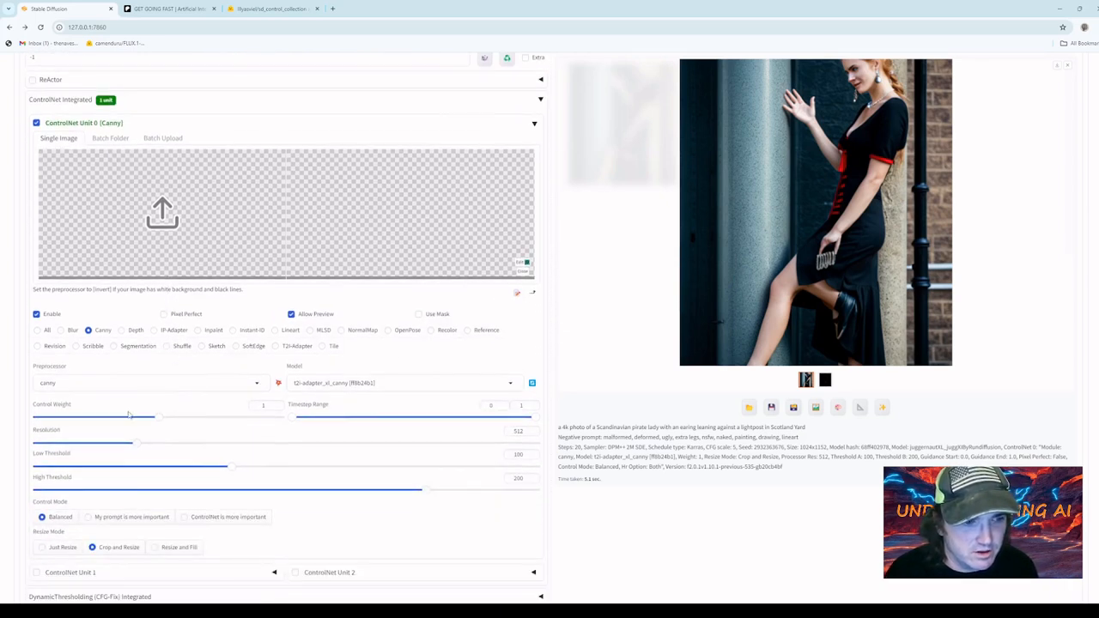
left_click_drag(158, 420, 152, 418)
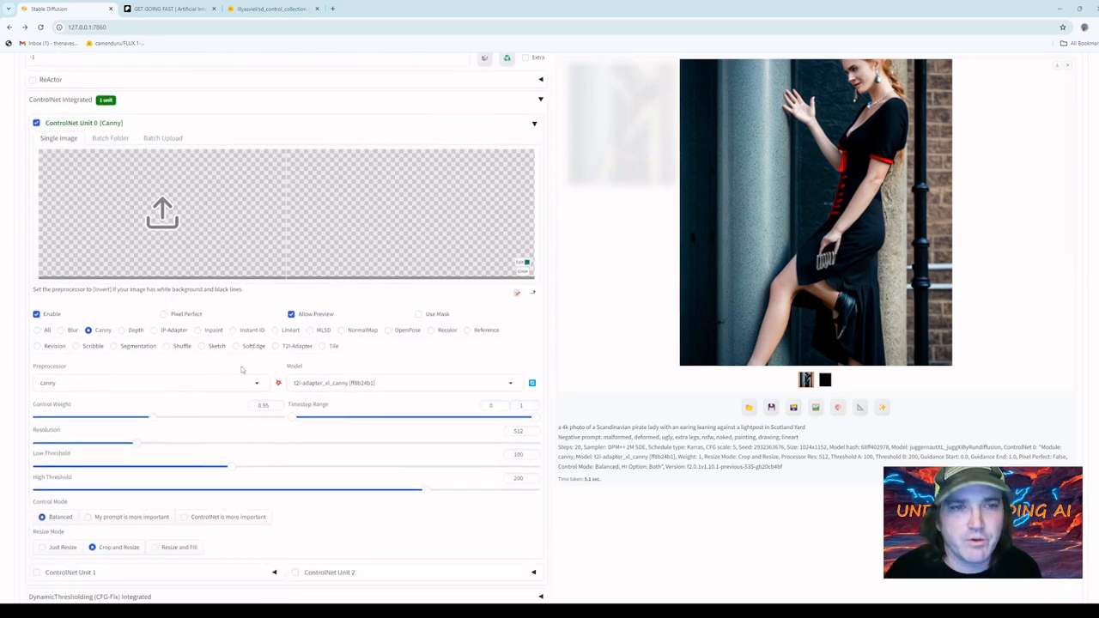
Switch ControlNet Unit 0 to OpenPose with the dw_openpose_full preprocessor and the thibaud_xl_openpose model
scroll(238, 336, "up", 2)
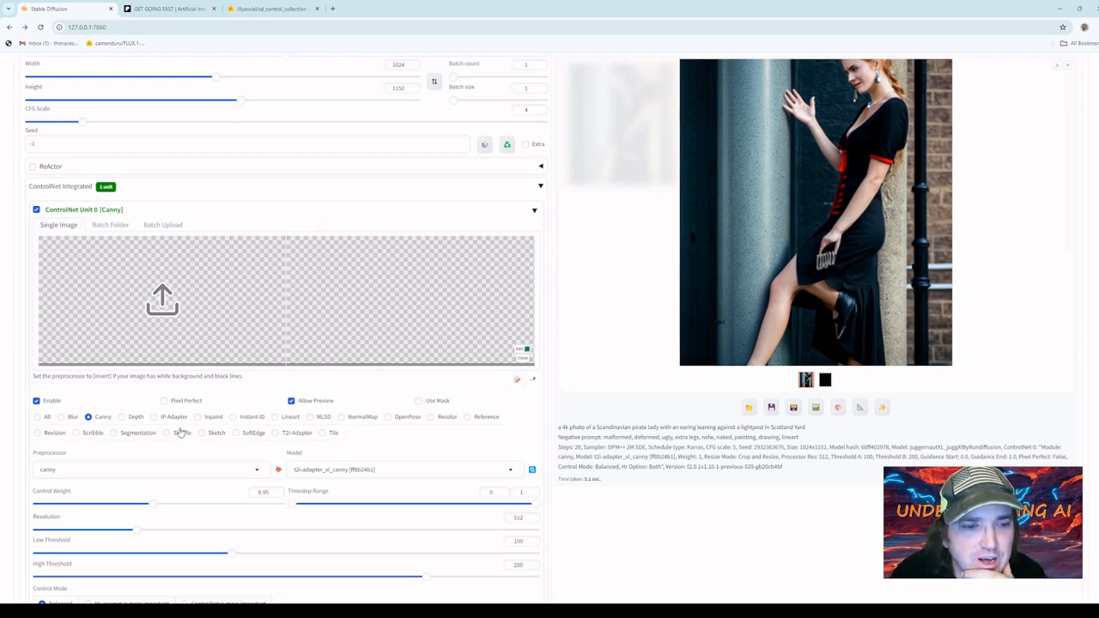
left_click(388, 417)
left_click(129, 479)
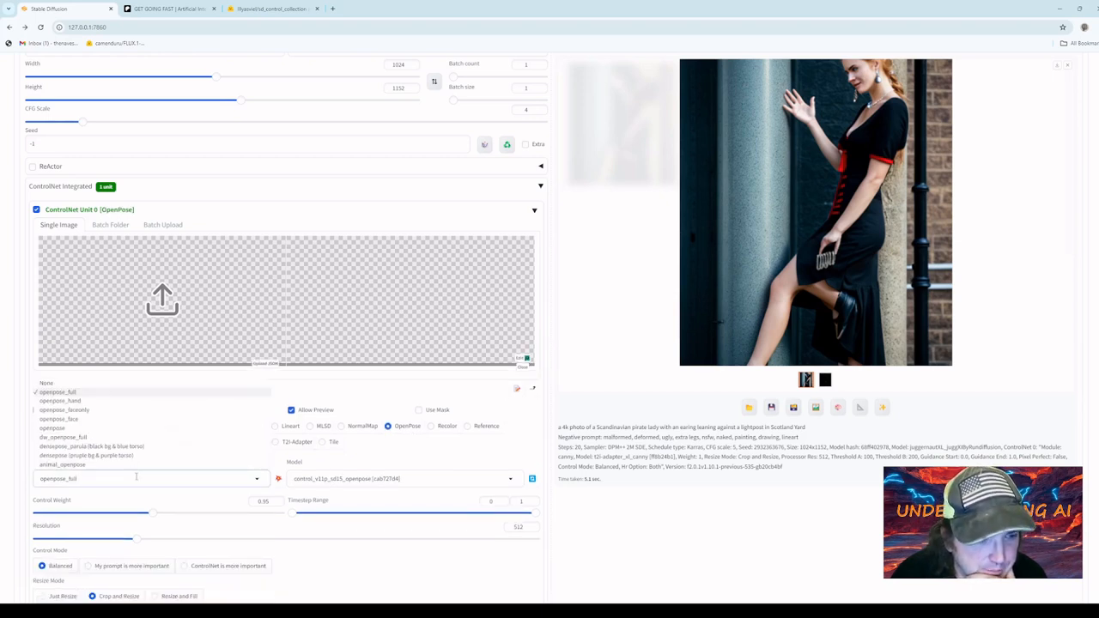
left_click(75, 439)
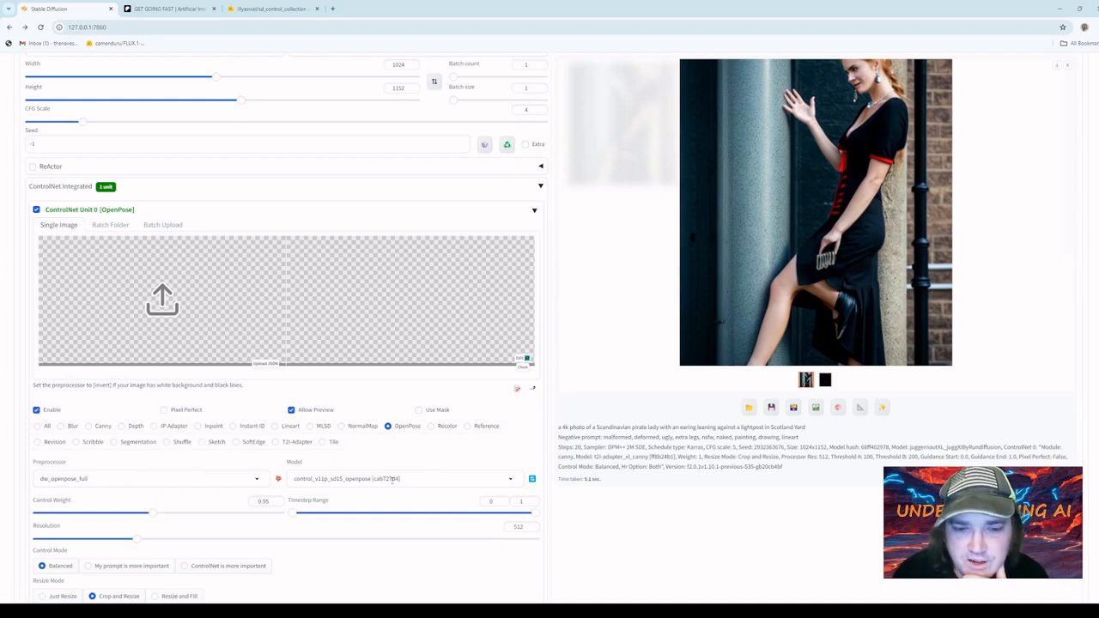
left_click(391, 481)
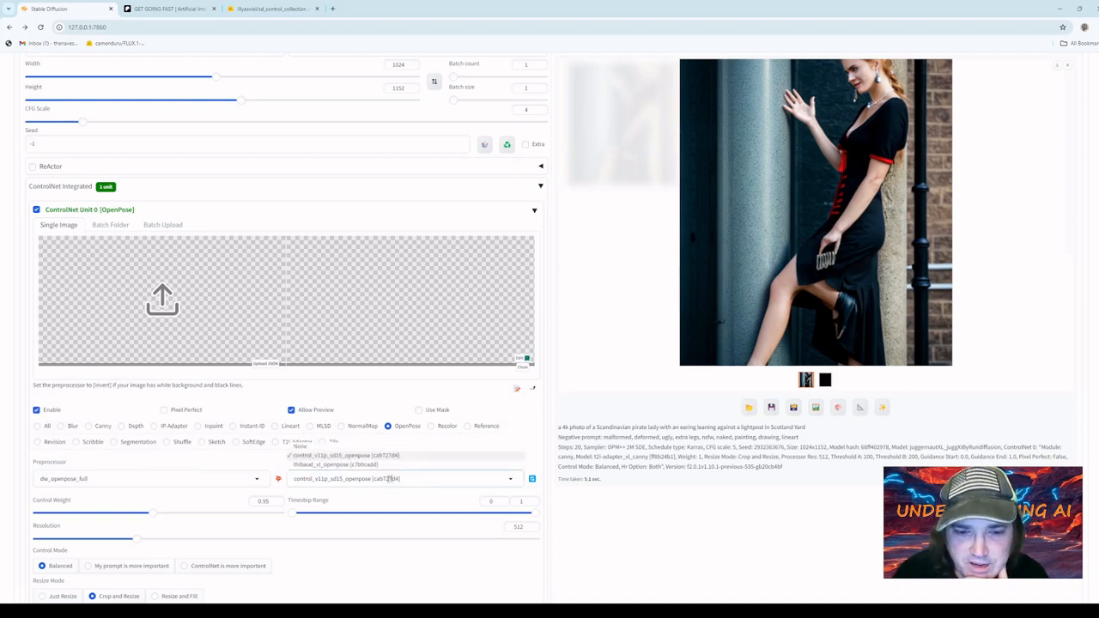
left_click(335, 464)
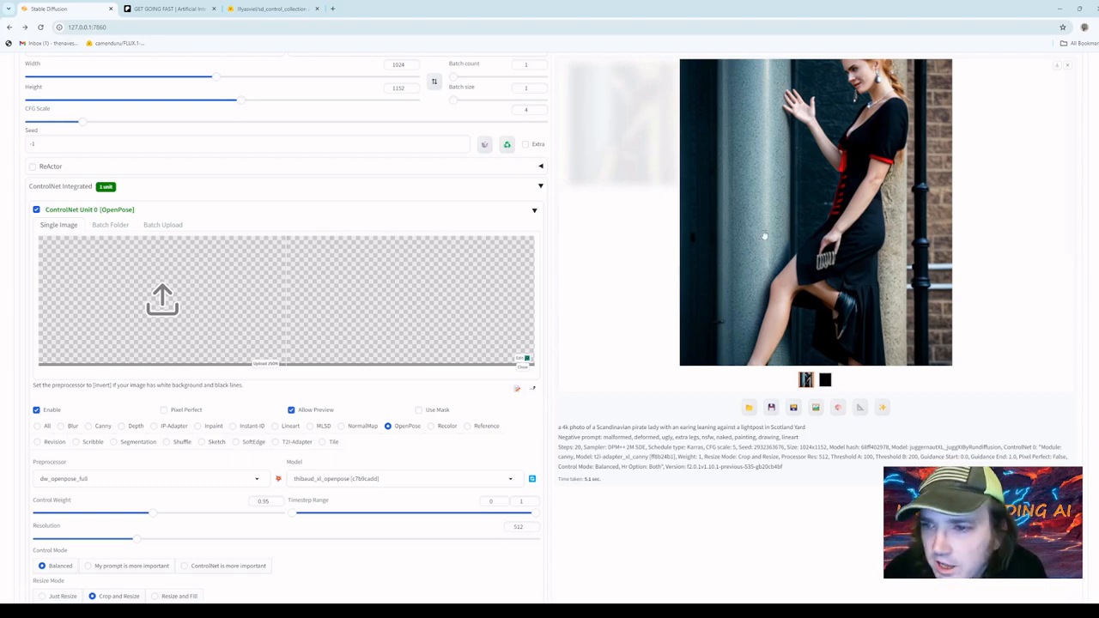
Load the generated pirate lady image into ControlNet Unit 0 and run the preprocessor to preview its pose skeleton
left_click_drag(237, 294, 218, 290)
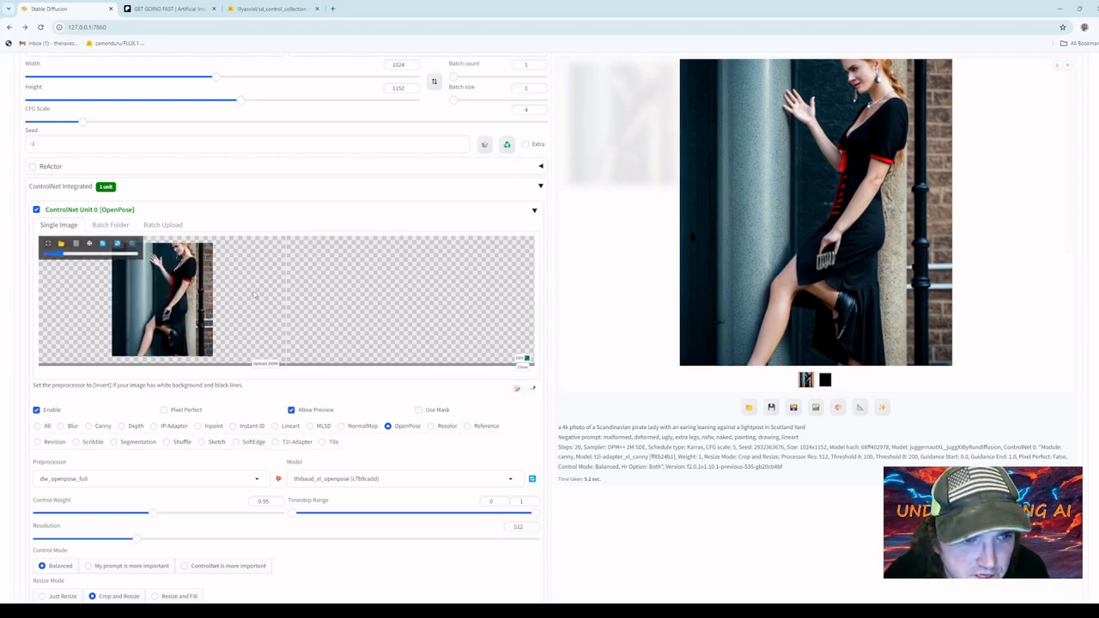
left_click(278, 479)
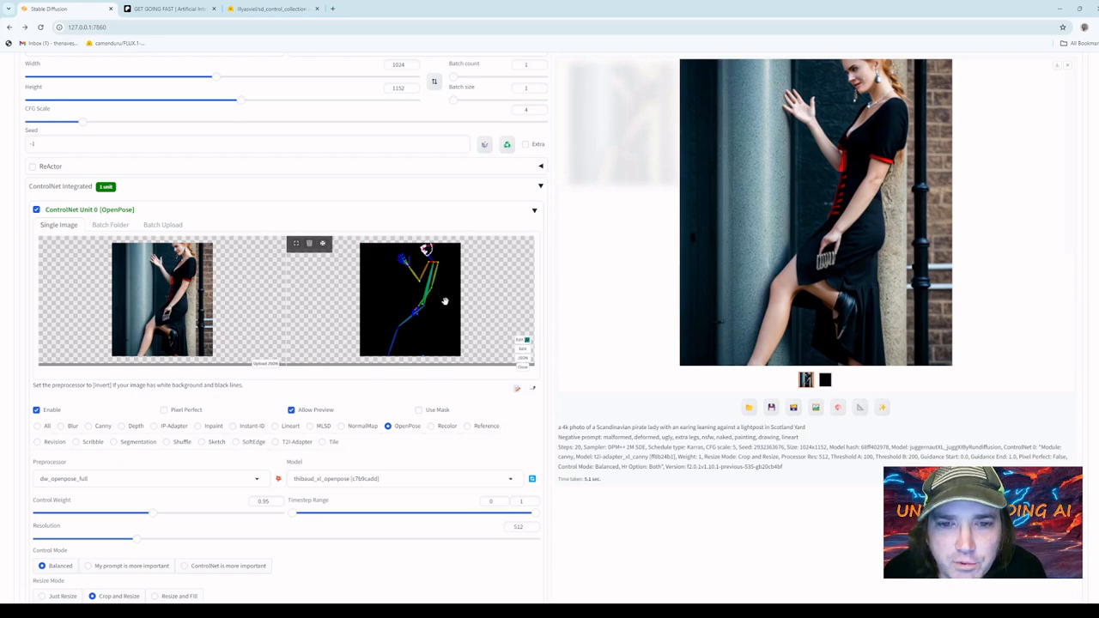
Replace the prompt with "a stewardess resting against the plane" and generate the image
scroll(515, 302, "up", 3)
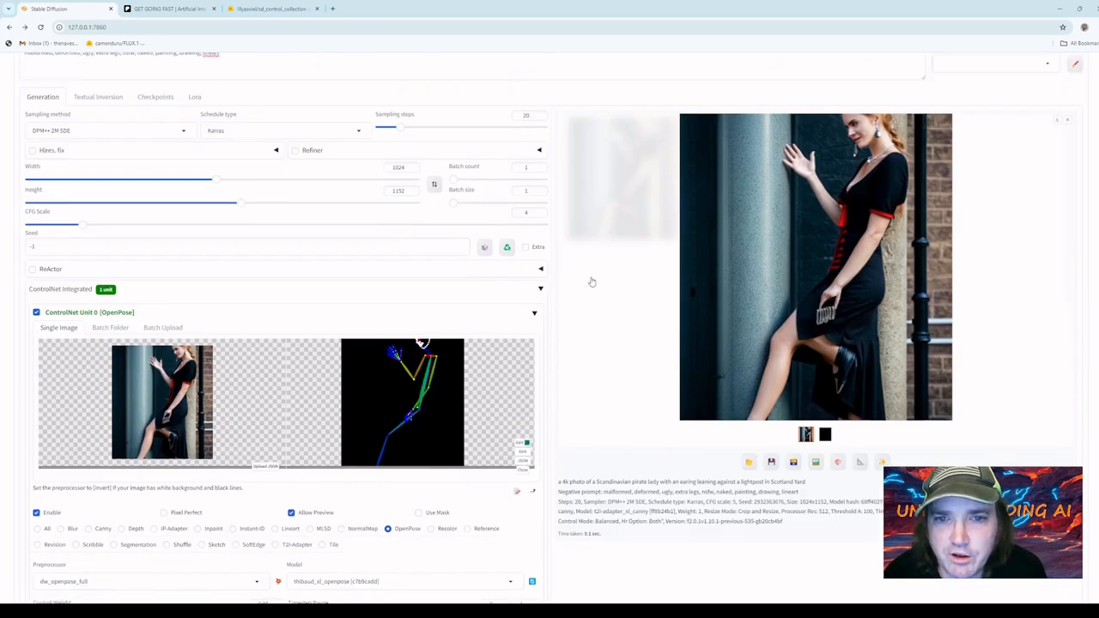
left_click_drag(294, 134, 23, 122)
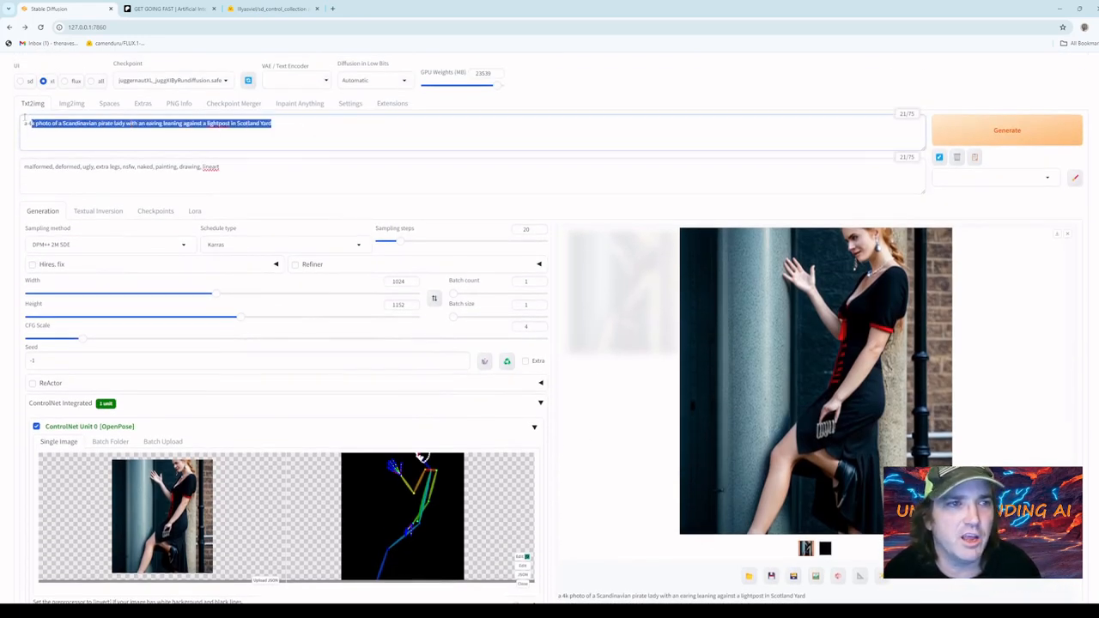
type("a")
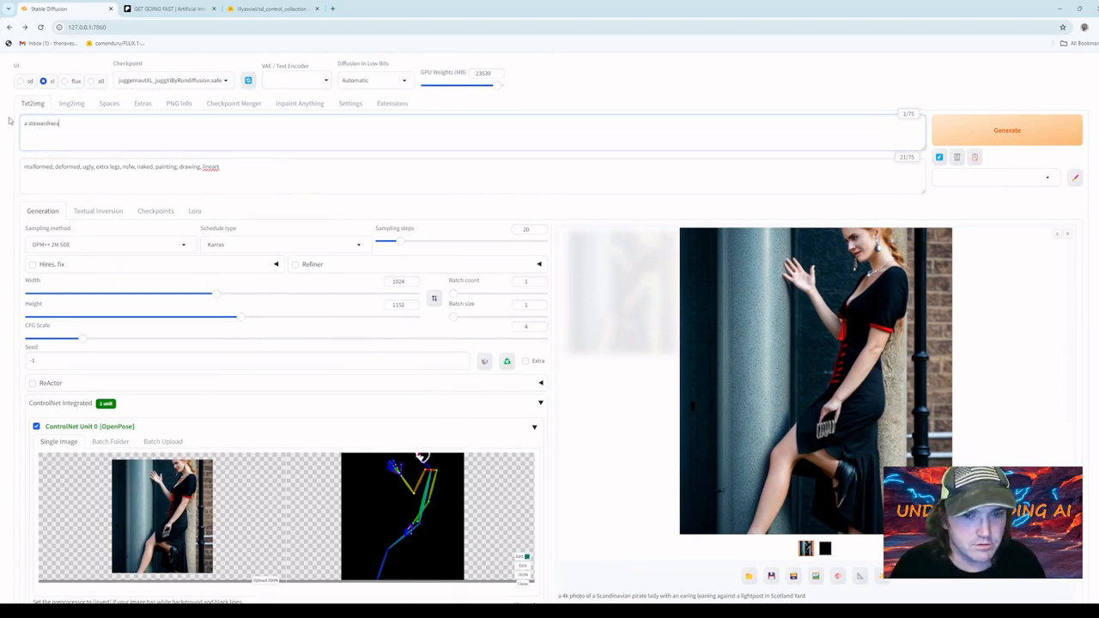
type(" stewardess resting agai")
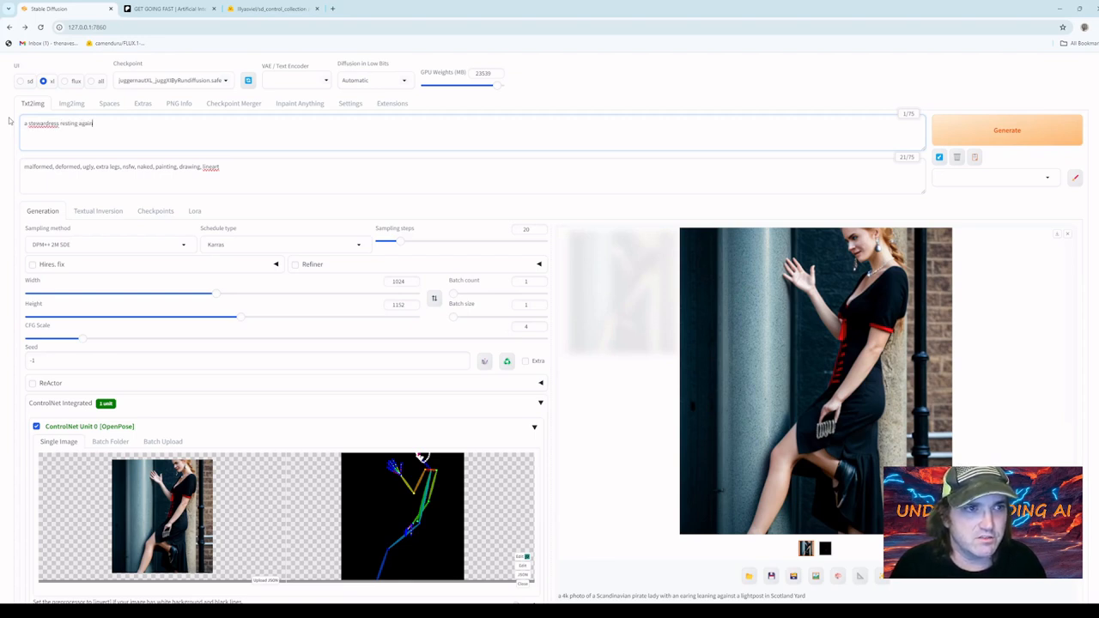
type("nst the plane")
key("ctrl+Return")
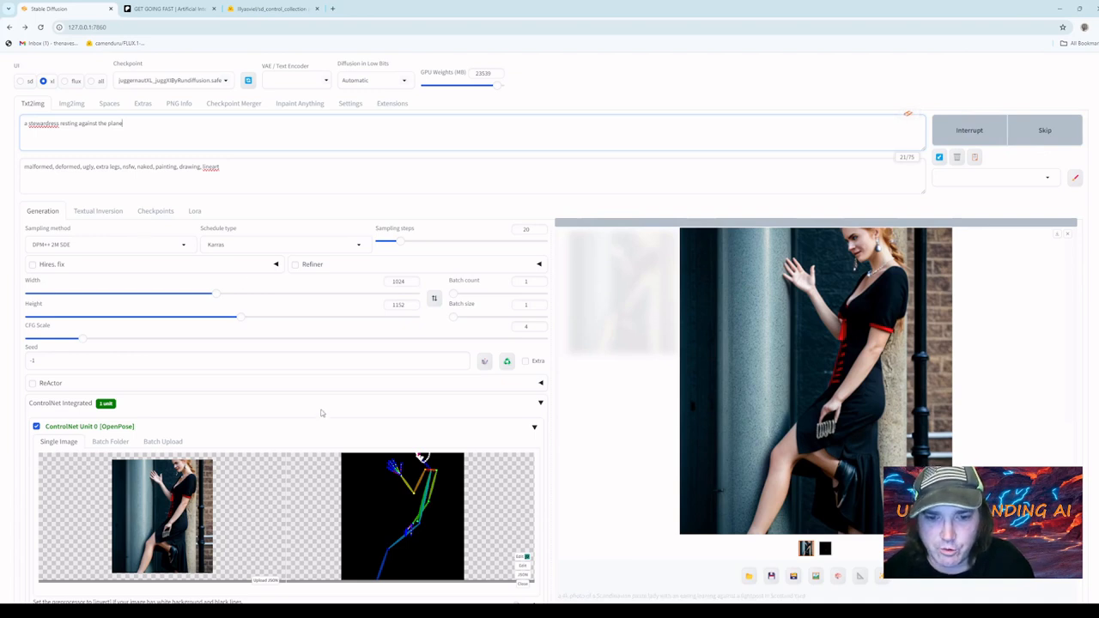
Reduce the output size to a width of 808 and a height of 1024
scroll(313, 418, "down", 1)
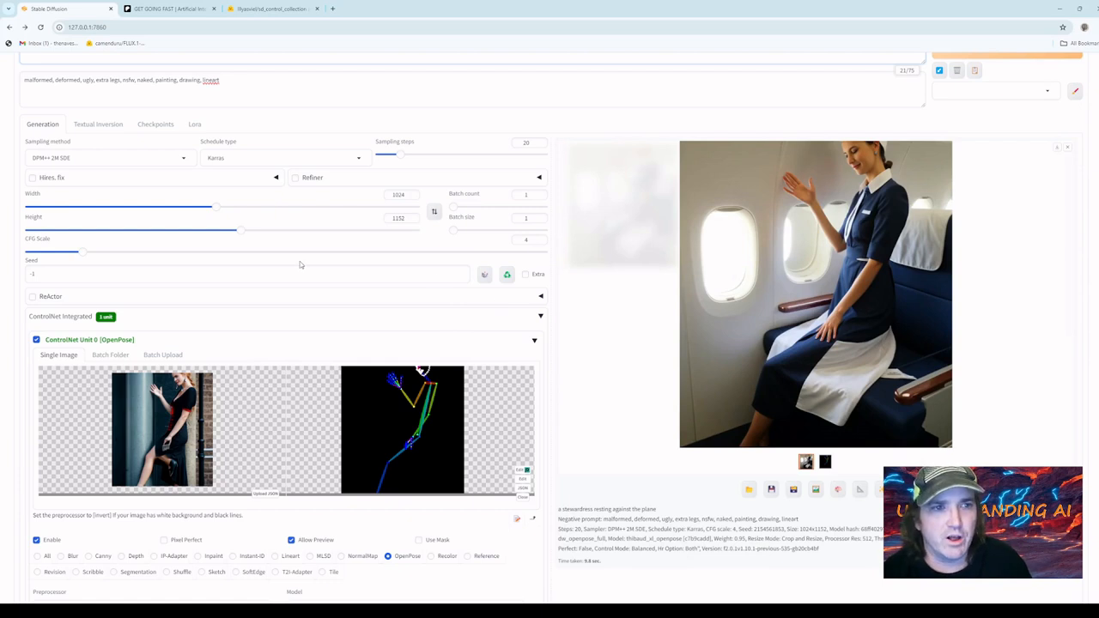
left_click_drag(239, 230, 172, 213)
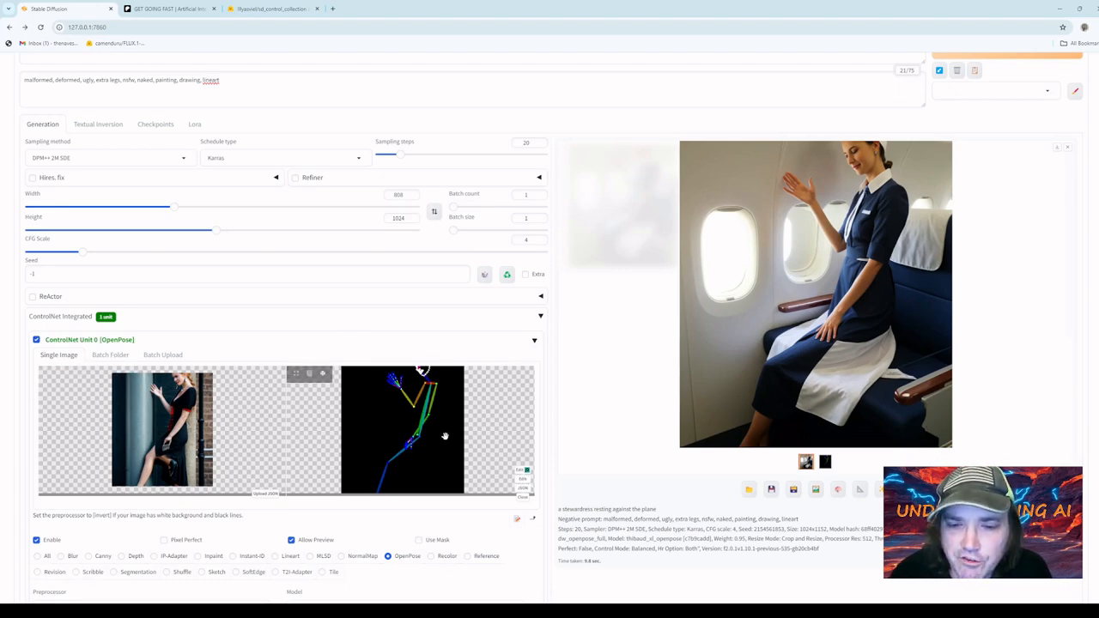
Open the detected pose in the OpenPose editor and rotate the right forearm and hand so the arm reaches forward toward the column
left_click(522, 471)
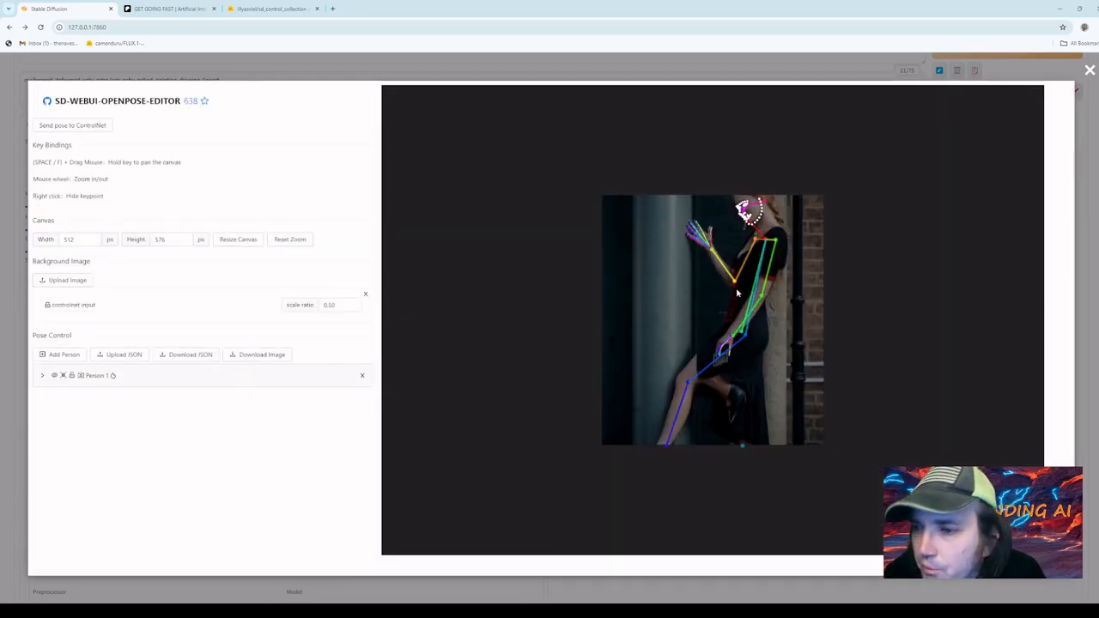
left_click_drag(738, 291, 664, 222)
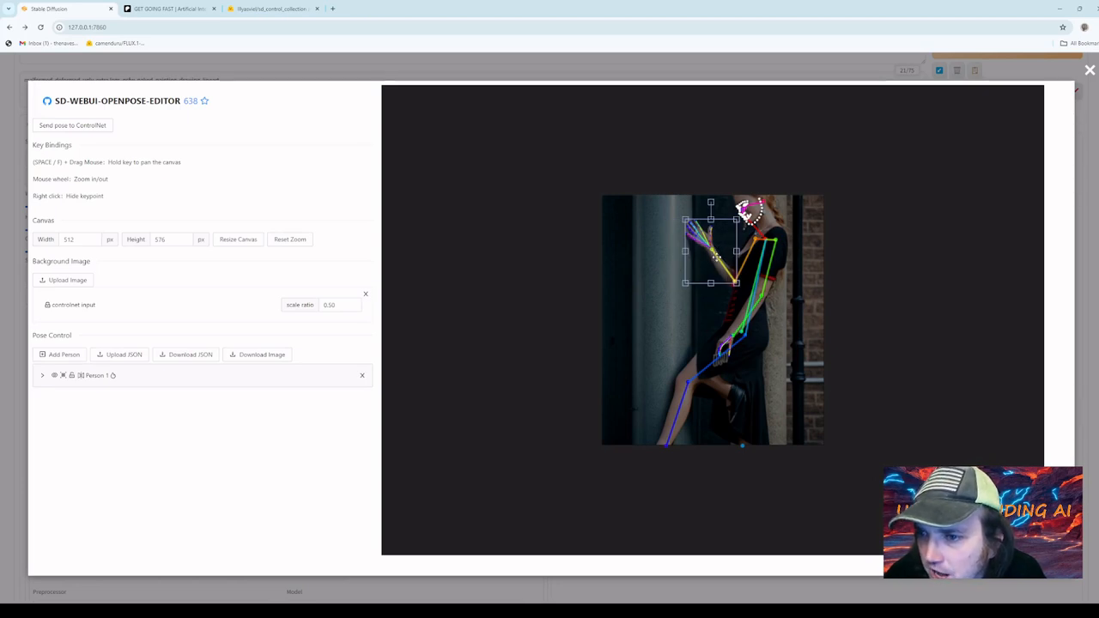
mouse_move(720, 254)
left_mouse_down()
mouse_move(694, 275)
mouse_move(715, 255)
left_mouse_up()
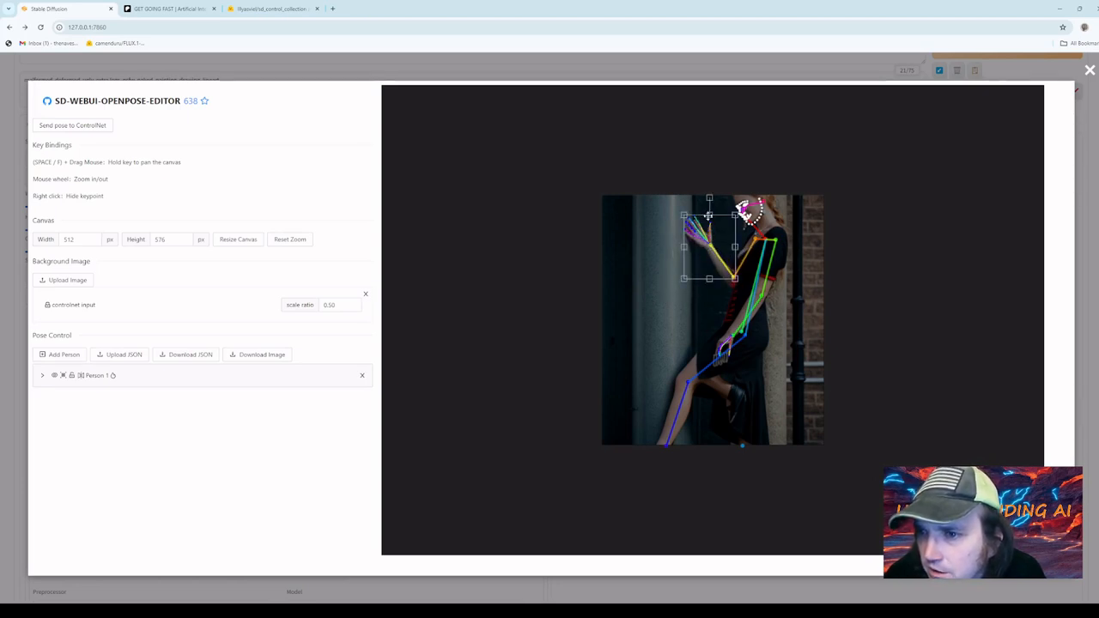
left_click_drag(710, 198, 680, 223)
left_click_drag(727, 258, 715, 263)
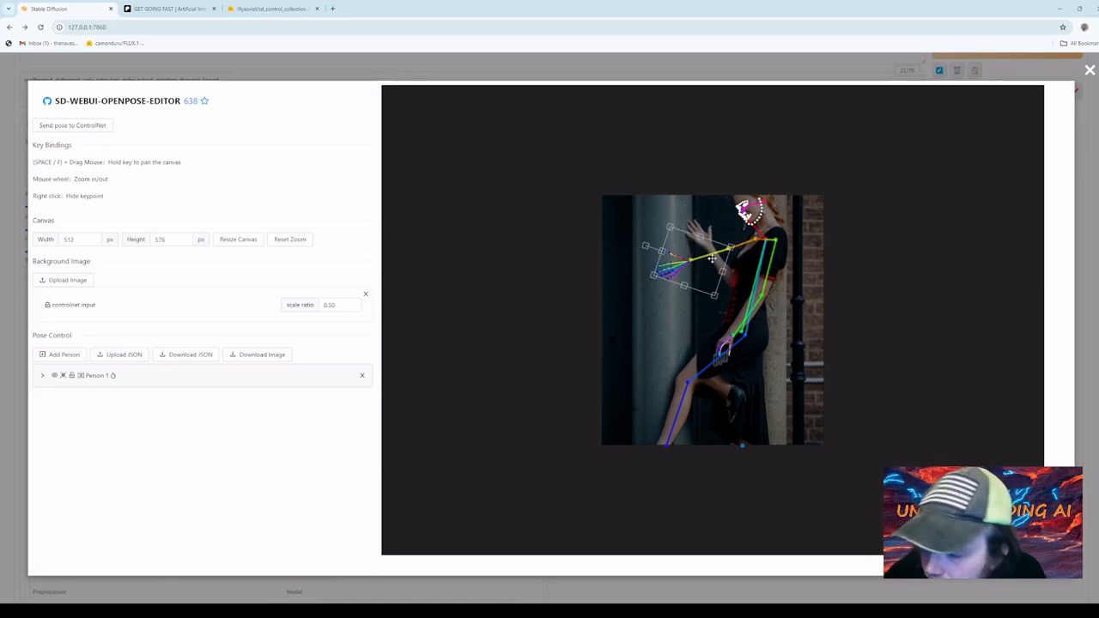
Rotate the left hand and wrist out toward the column, then fine-tune the left elbow and right hip keypoints
left_click(732, 339)
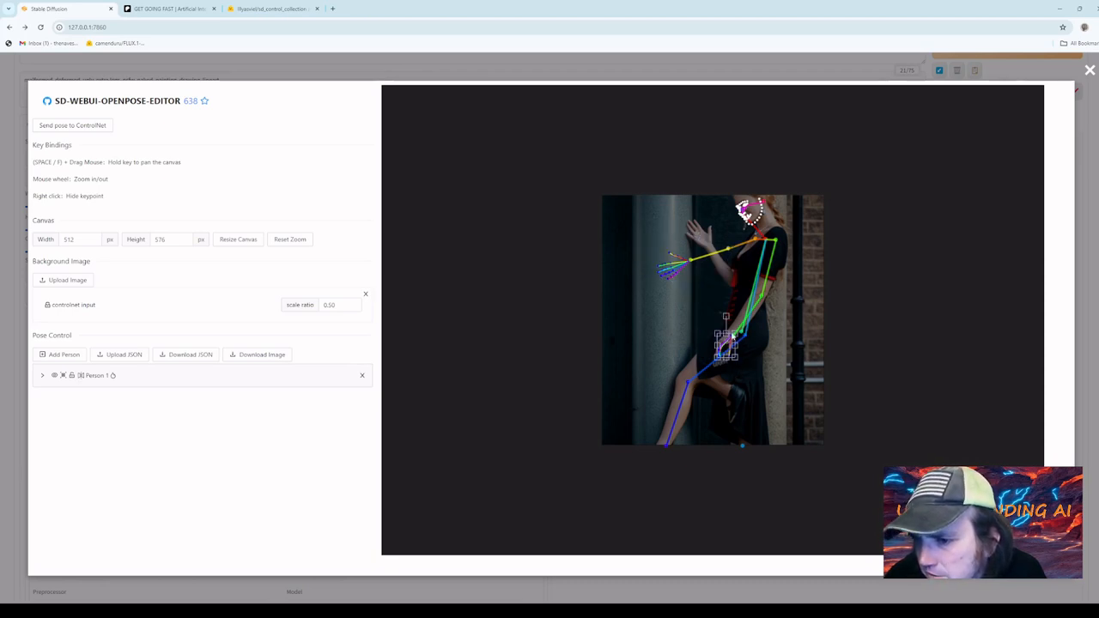
left_click_drag(732, 339, 689, 303)
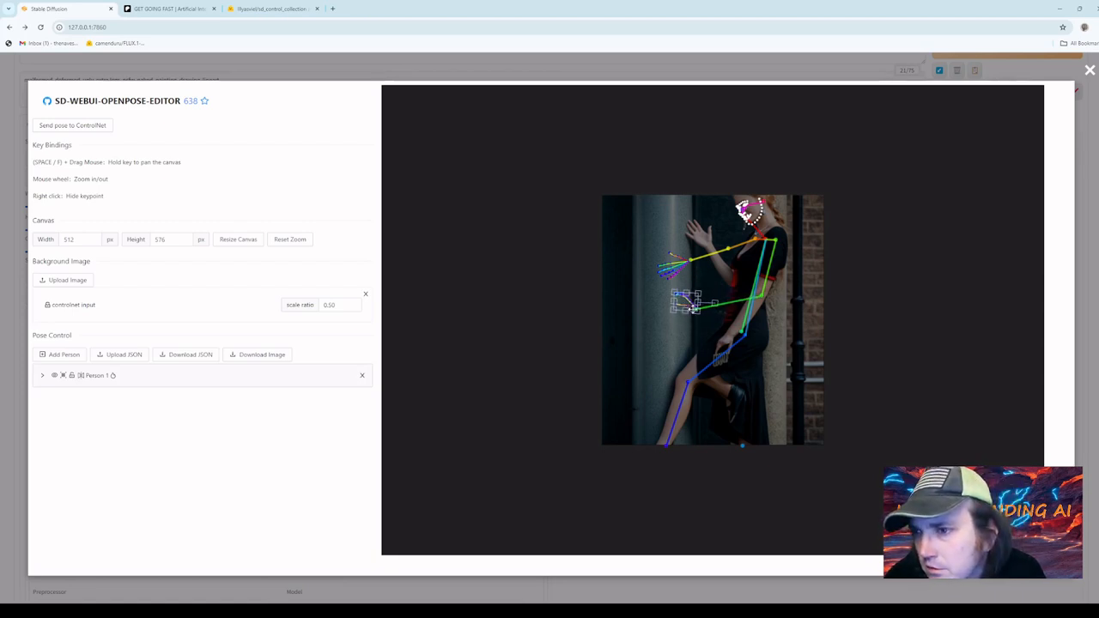
left_click(758, 296)
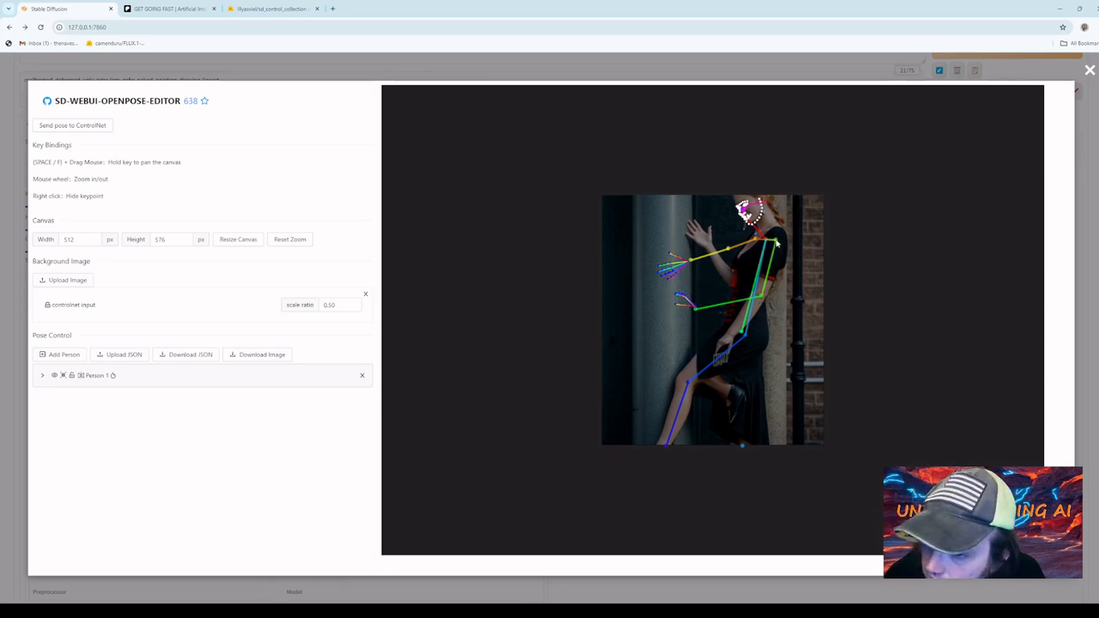
mouse_move(764, 296)
left_mouse_down()
mouse_move(767, 277)
mouse_move(762, 289)
left_mouse_up()
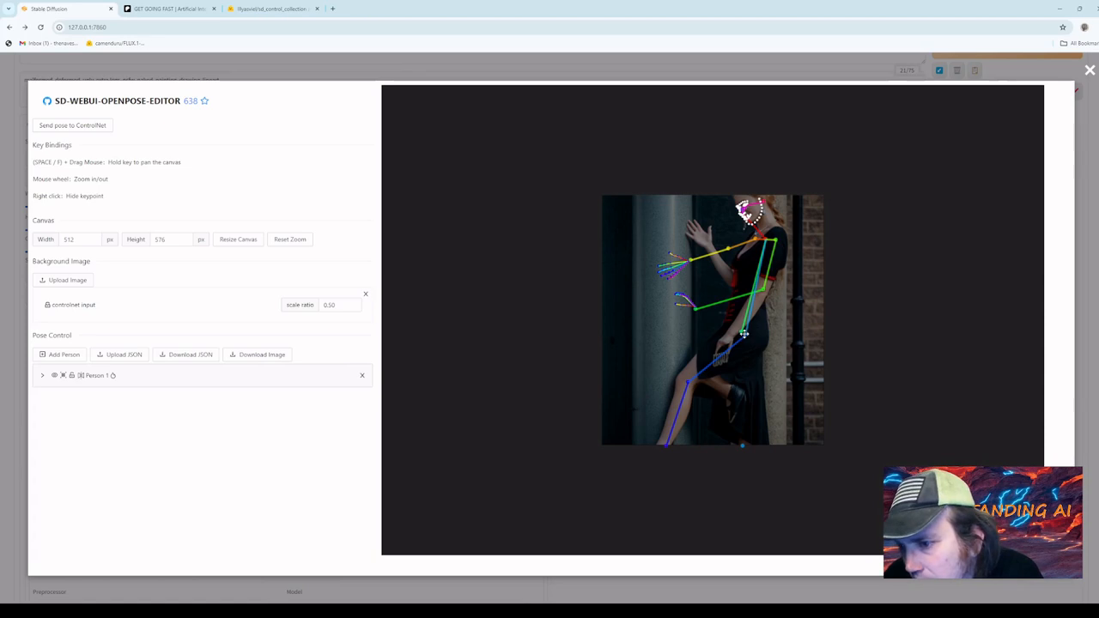
left_click_drag(741, 331, 733, 330)
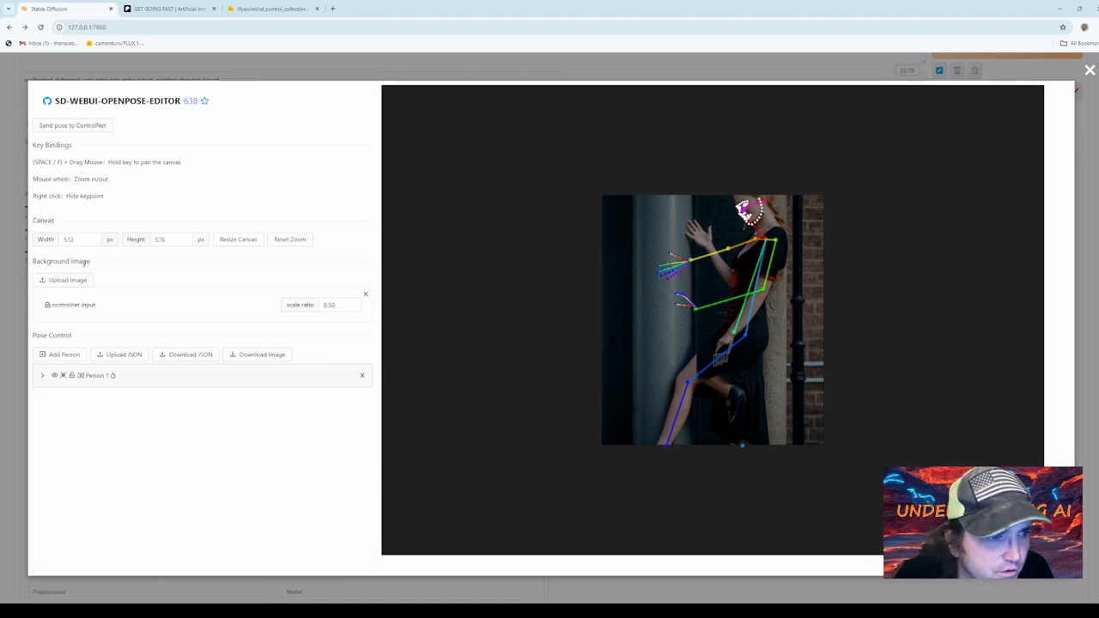
Enable Person 1's hidden right_knee keypoint, place it at about 694, 645, and move right_ankle to about 867, 814
left_click(43, 378)
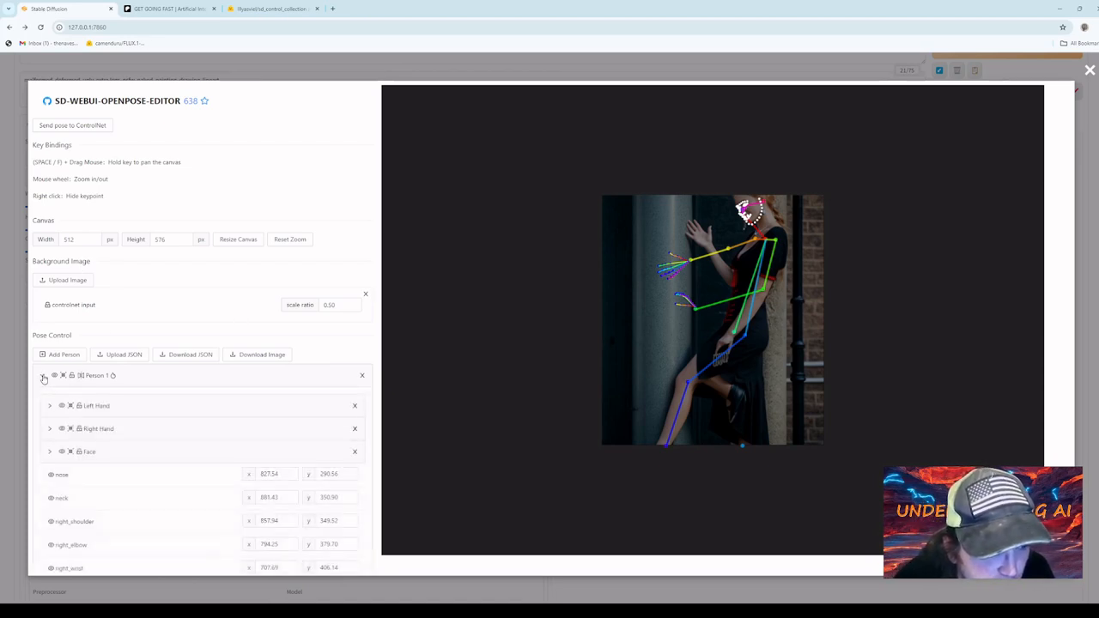
scroll(134, 420, "down", 5)
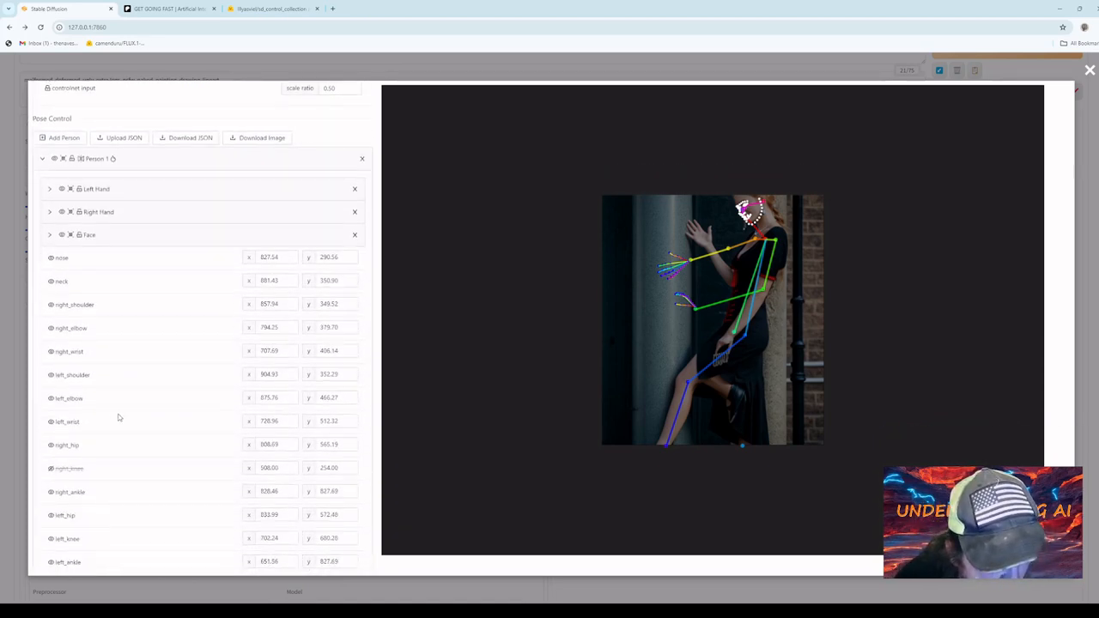
left_click(51, 468)
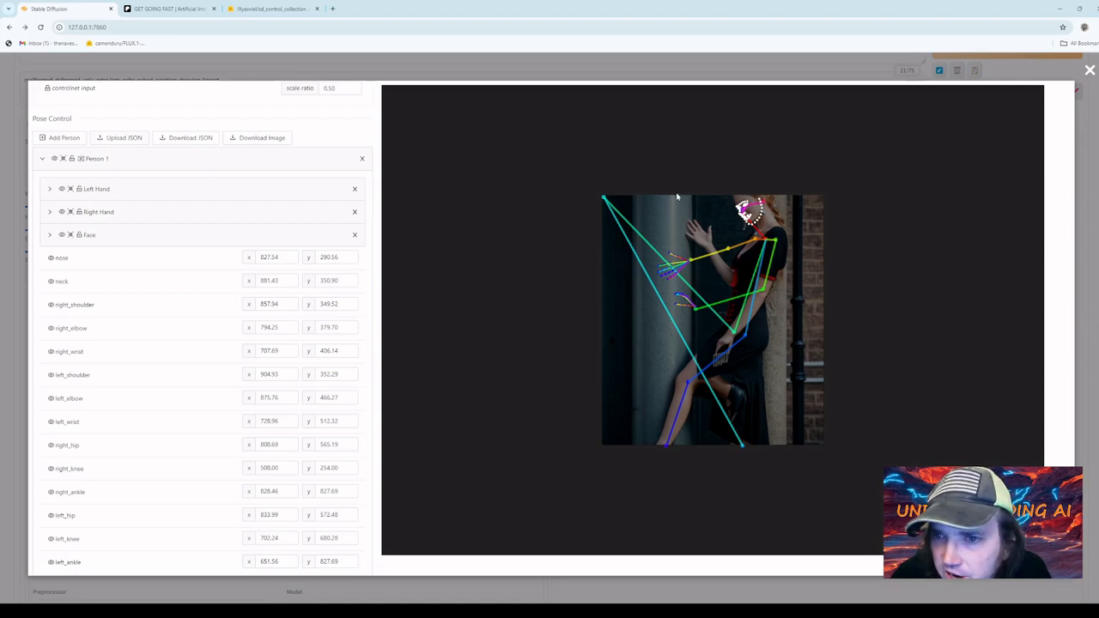
left_click_drag(604, 199, 685, 367)
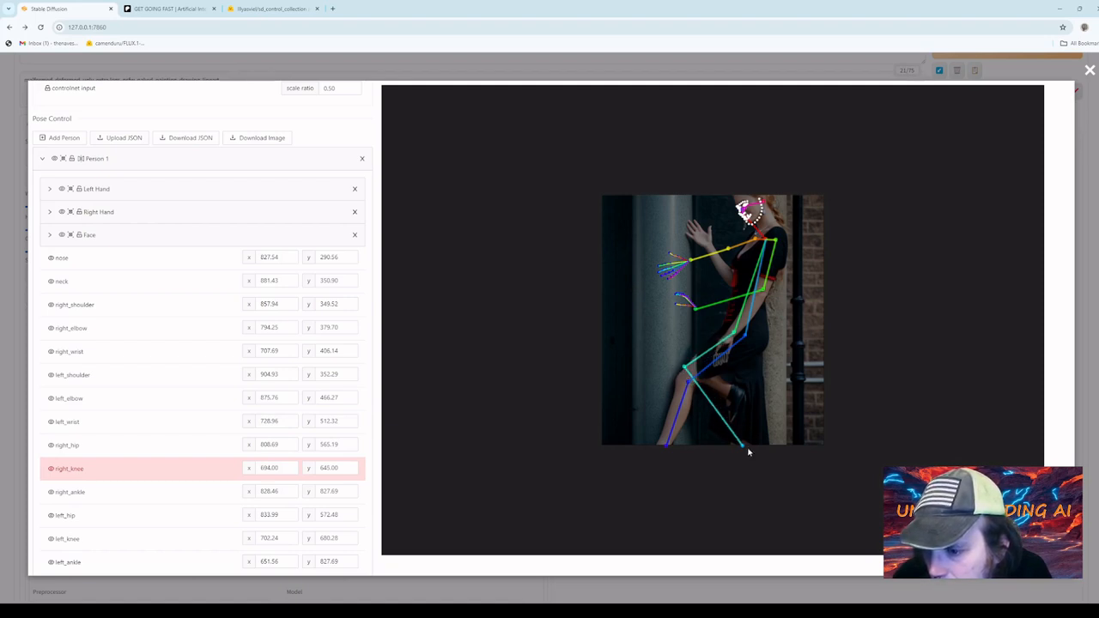
left_click_drag(740, 444, 755, 438)
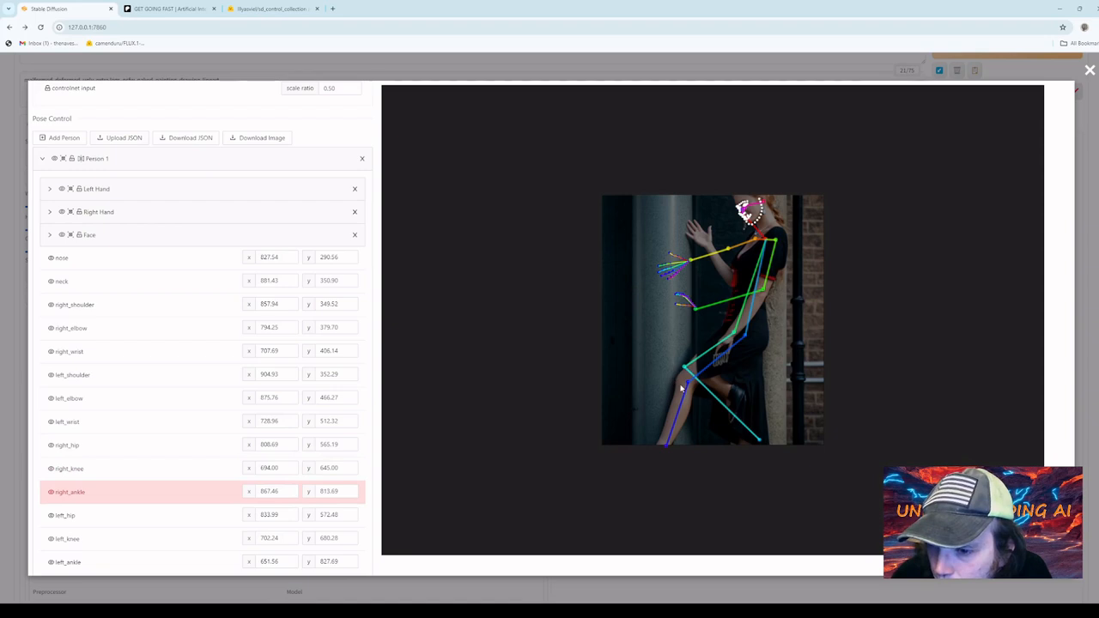
Move left_knee to about 708, 677, shift the head so the nose sits at about 850, 279, and send the edited pose to ControlNet
left_click_drag(685, 382, 691, 381)
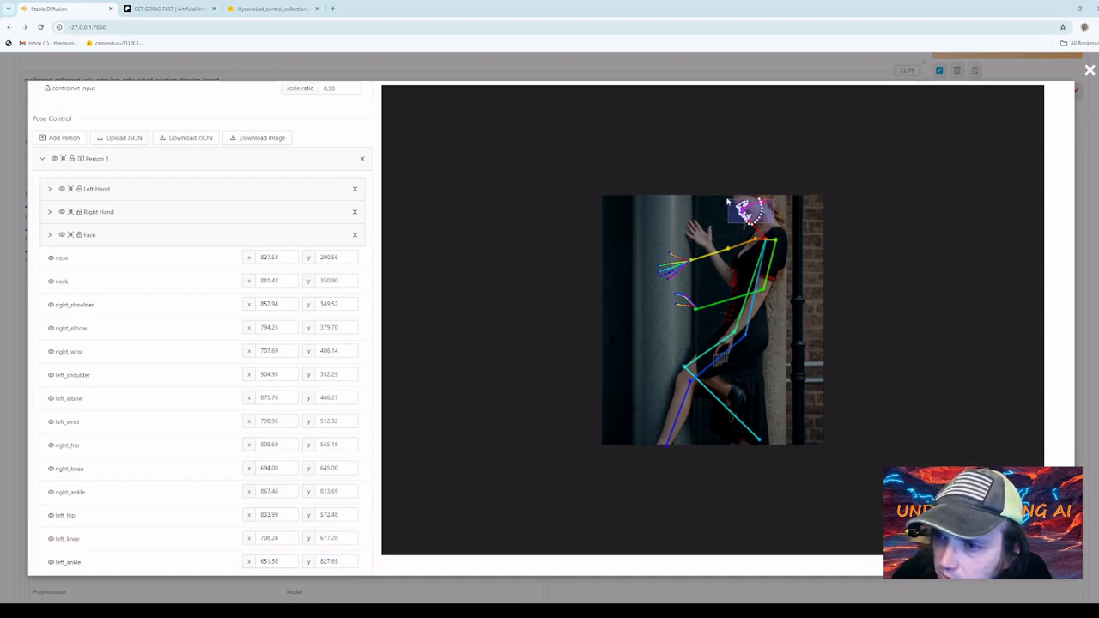
left_click_drag(745, 208, 760, 180)
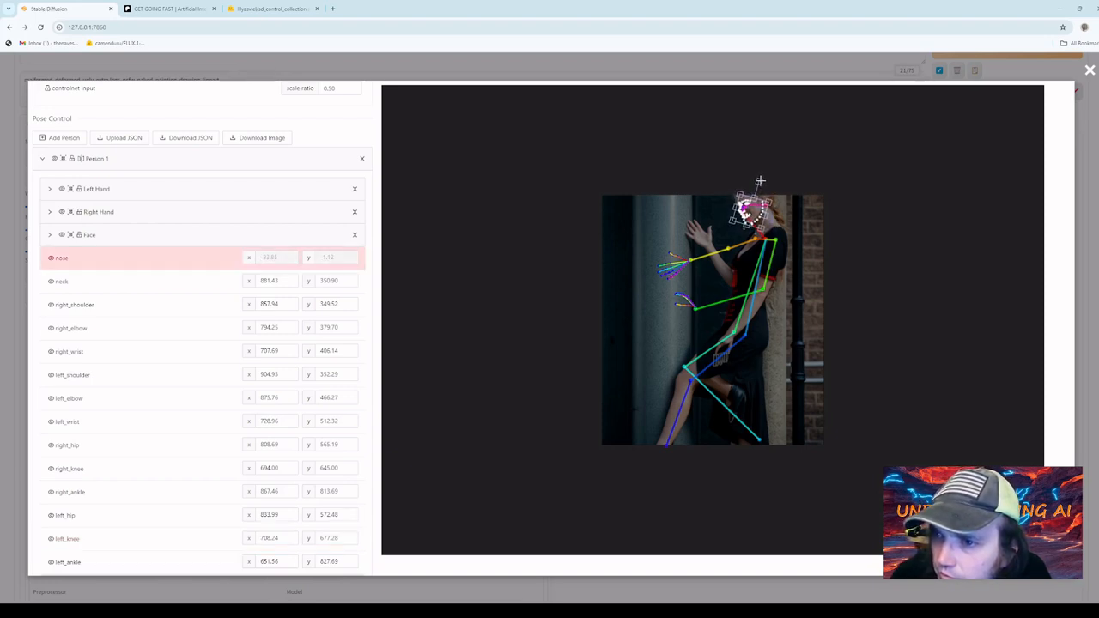
left_click(793, 225)
left_click_drag(792, 237, 758, 207)
left_click(779, 303)
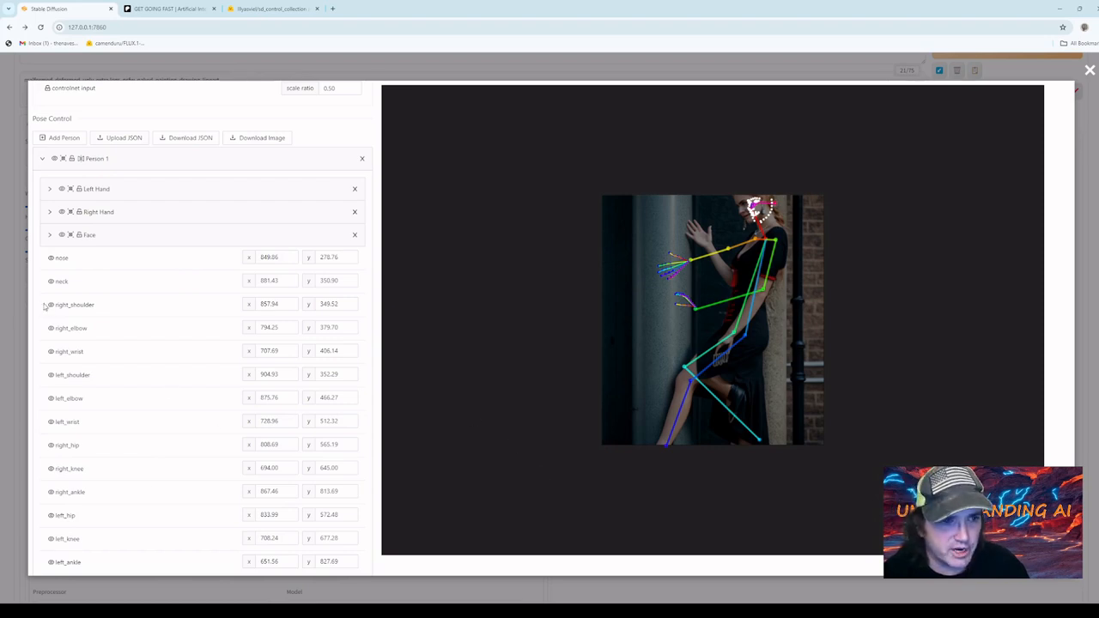
scroll(147, 220, "up", 3)
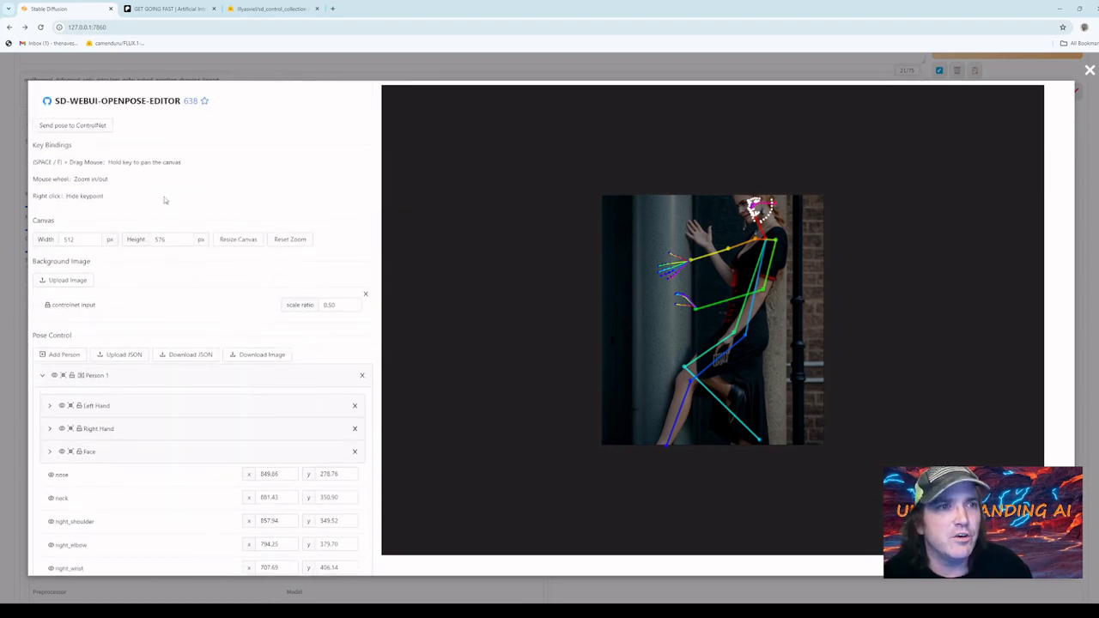
left_click(64, 126)
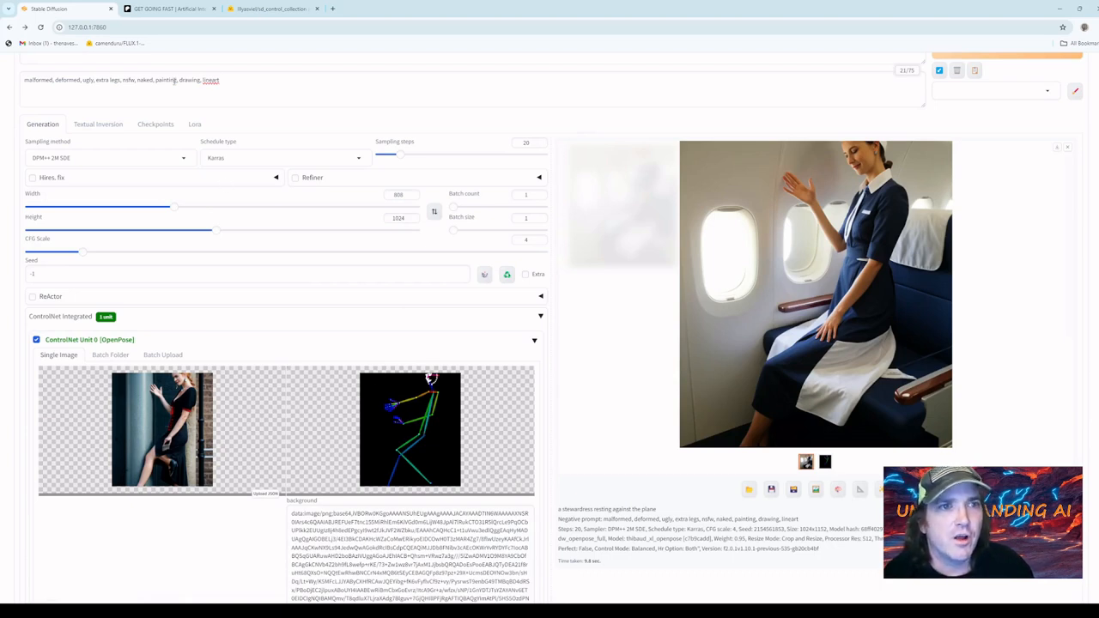
Correct the misspelled word in the prompt to "stewardess" and generate an image from the edited pose
scroll(177, 80, "up", 2)
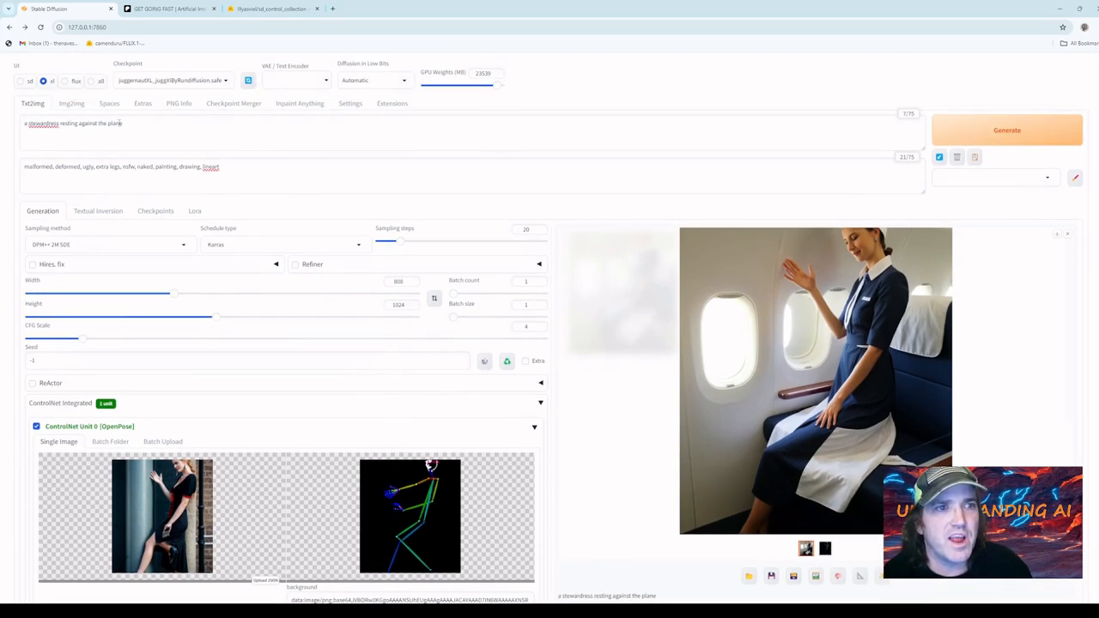
right_click(48, 127)
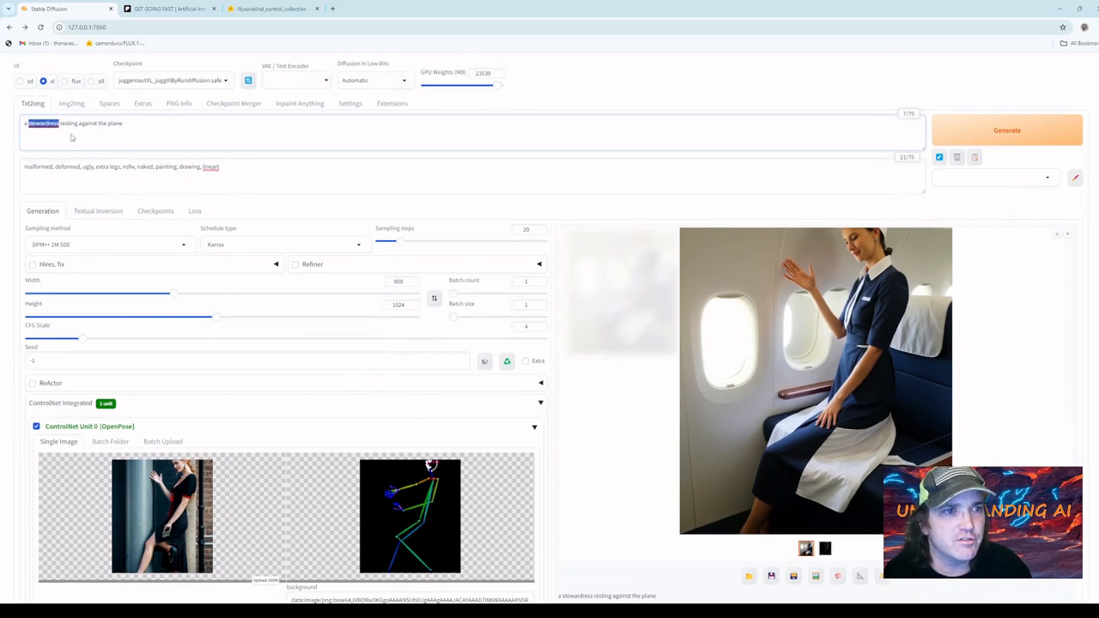
left_click(72, 138)
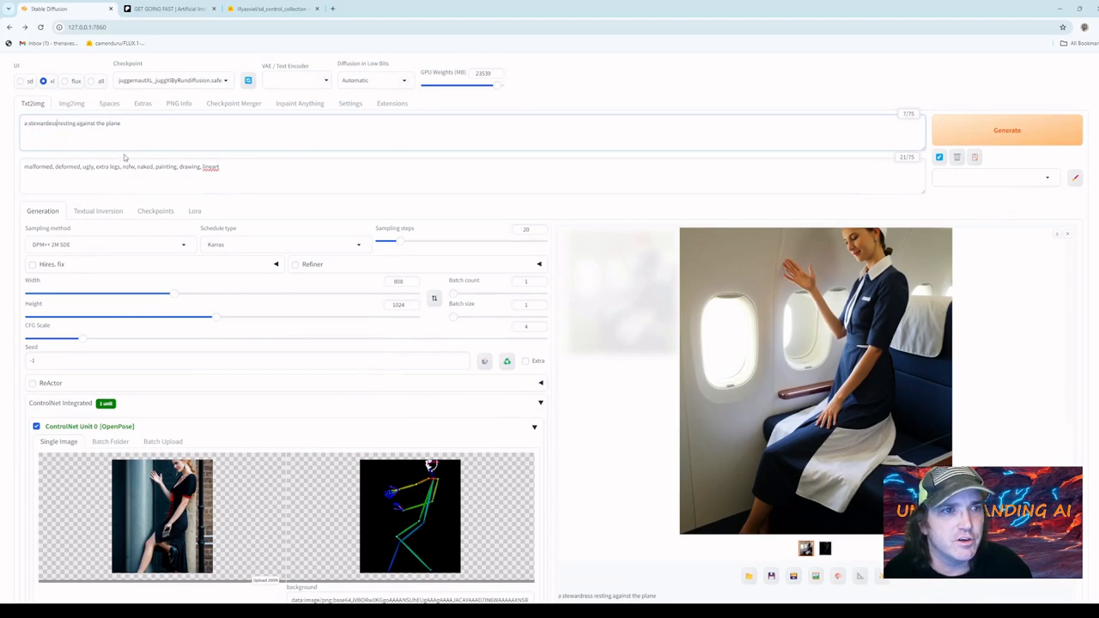
left_click(1034, 142)
scroll(624, 264, "down", 1)
scroll(624, 264, "down", 2)
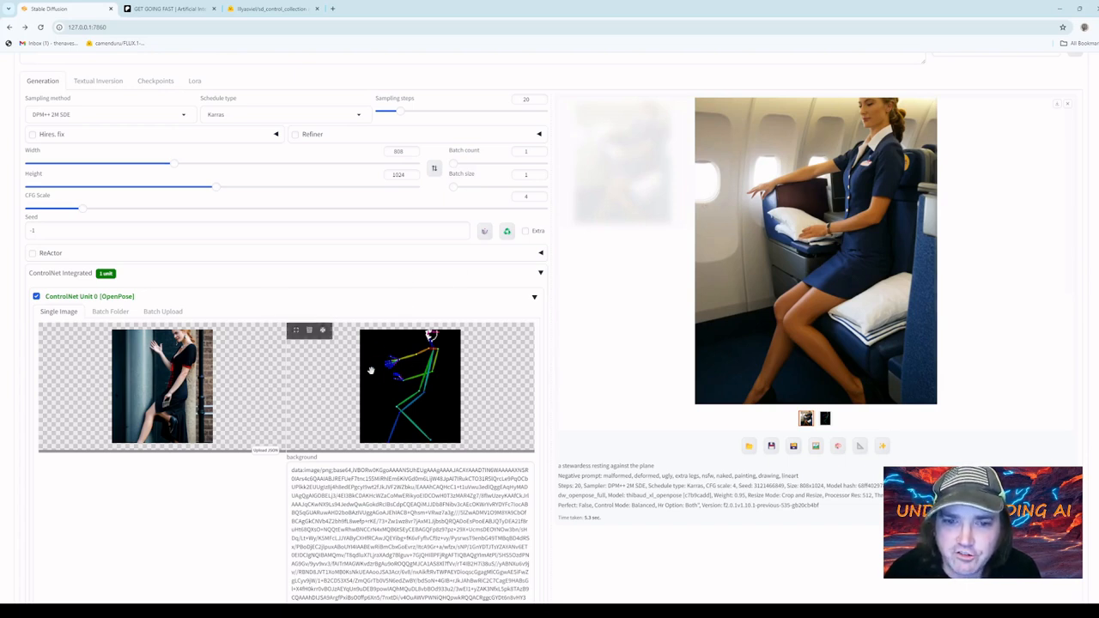
Append "She is holding a basketball" to the prompt, generate twice, and inspect the second result enlarged
scroll(218, 140, "up", 2)
left_click(130, 120)
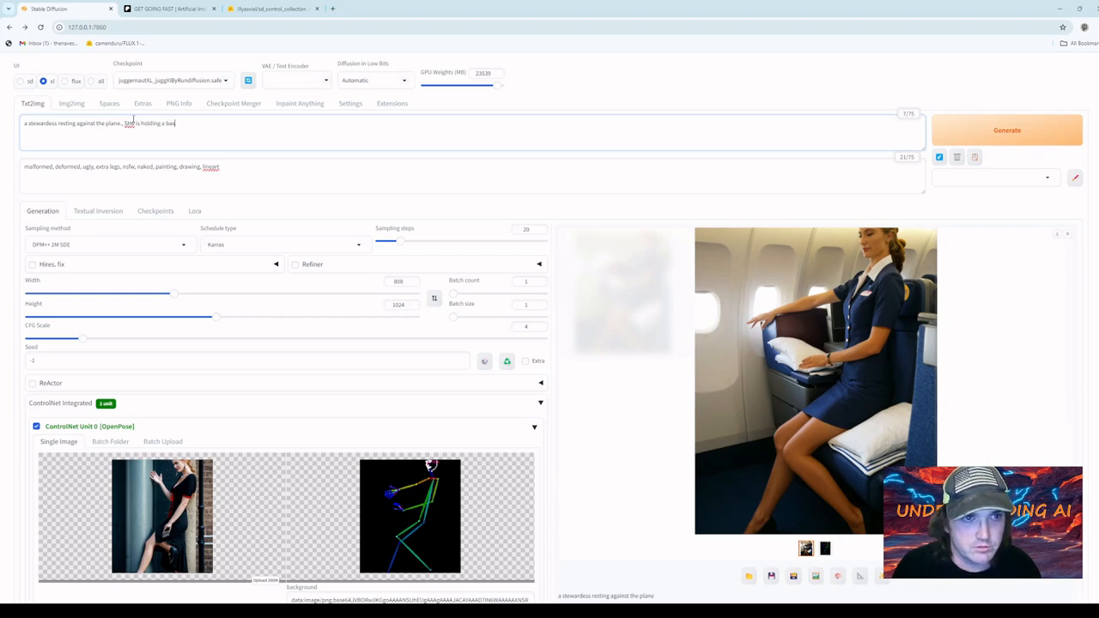
key("ctrl+Return")
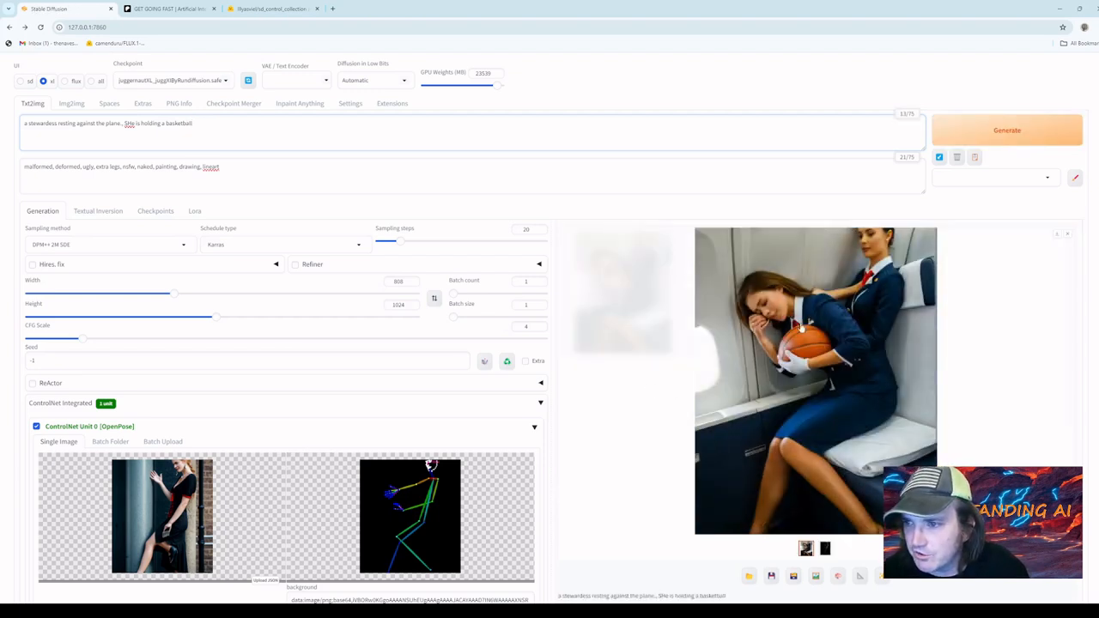
left_click(995, 137)
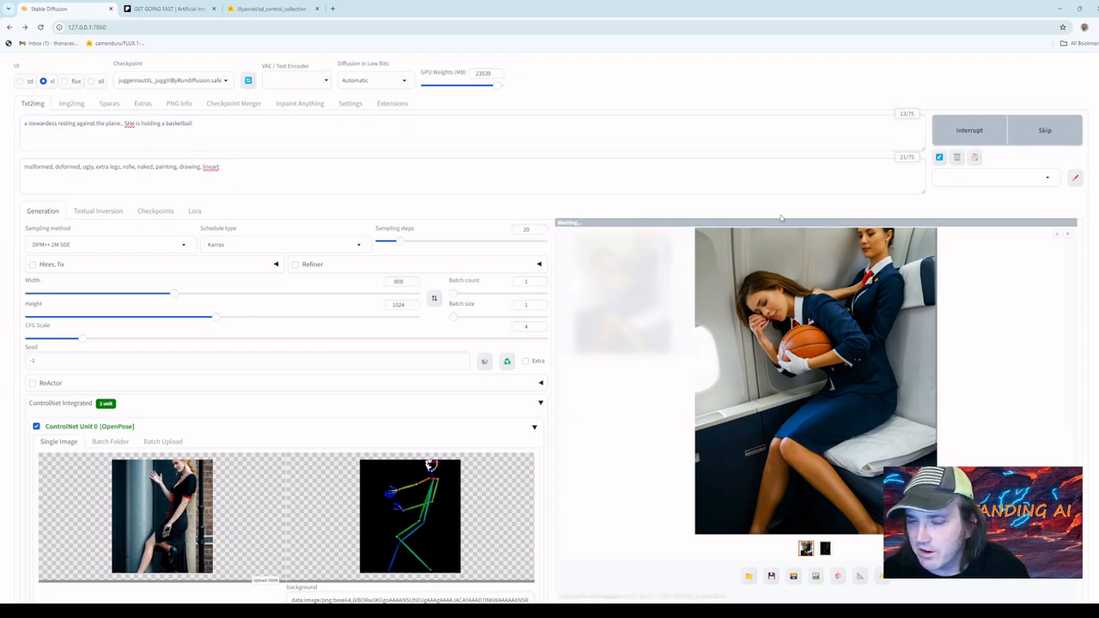
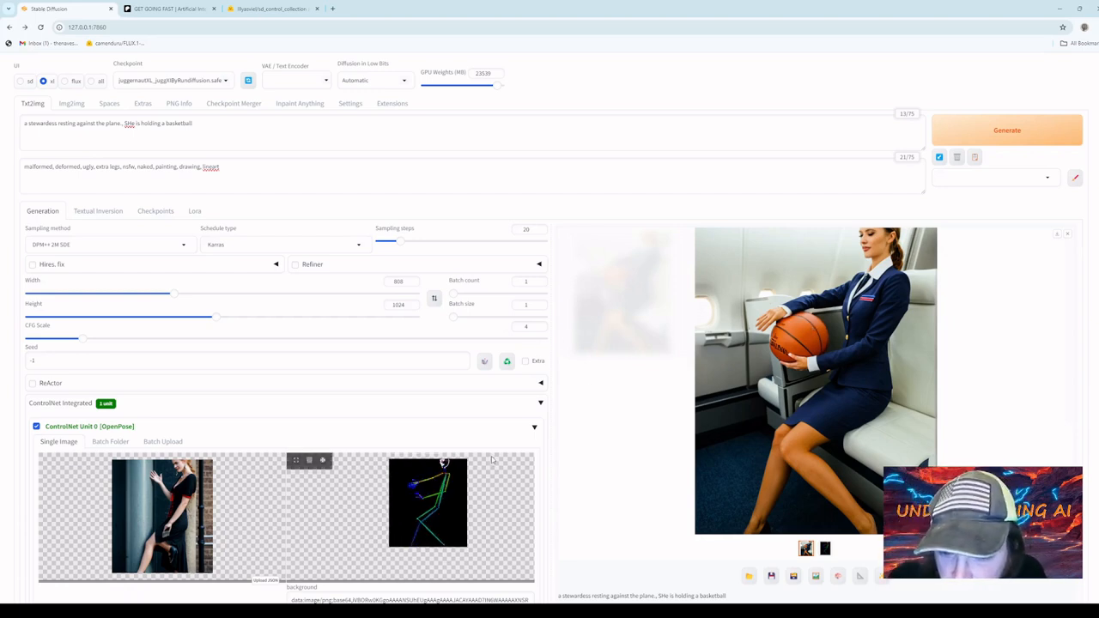
left_click(640, 420)
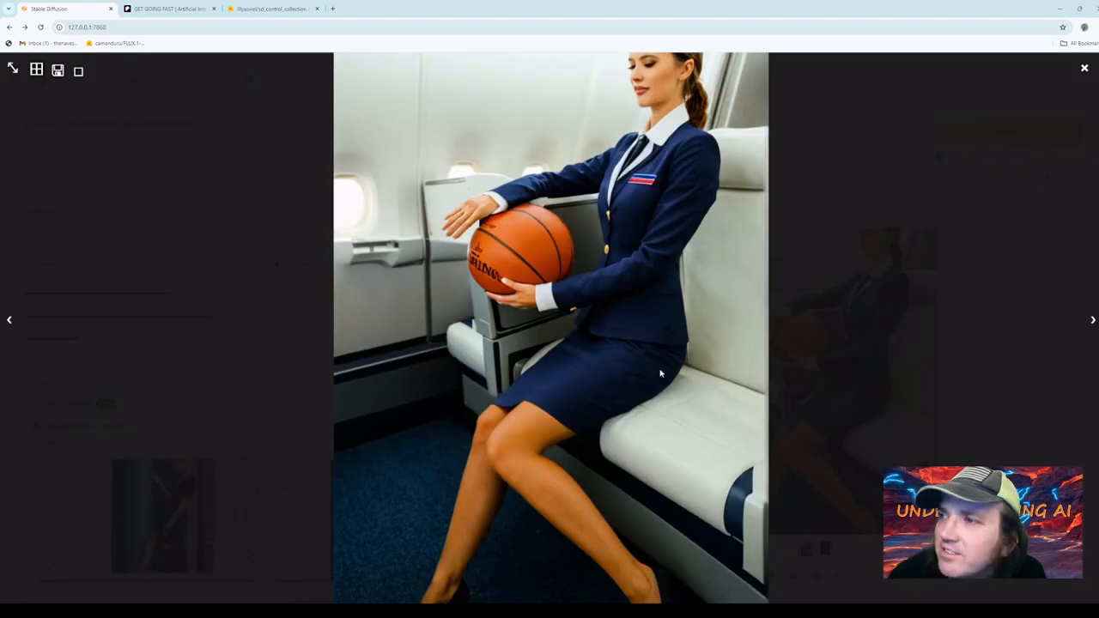
left_click(1083, 67)
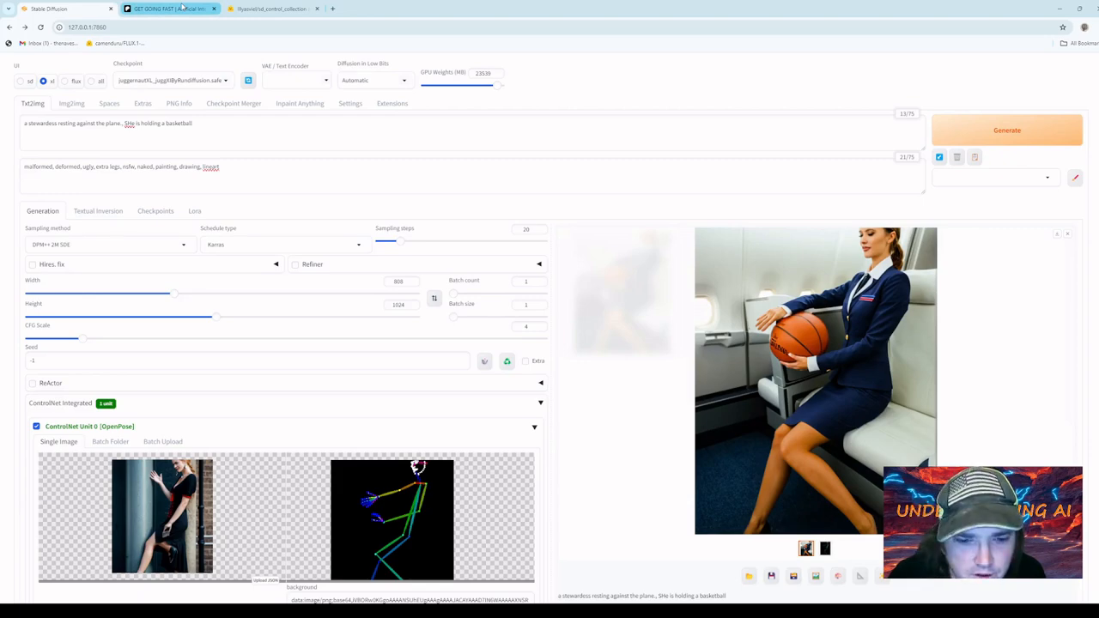
Look over the pose packs in the Patreon shop and the sd_control_collection files on Hugging Face, ending back in Stable Diffusion
left_click(182, 8)
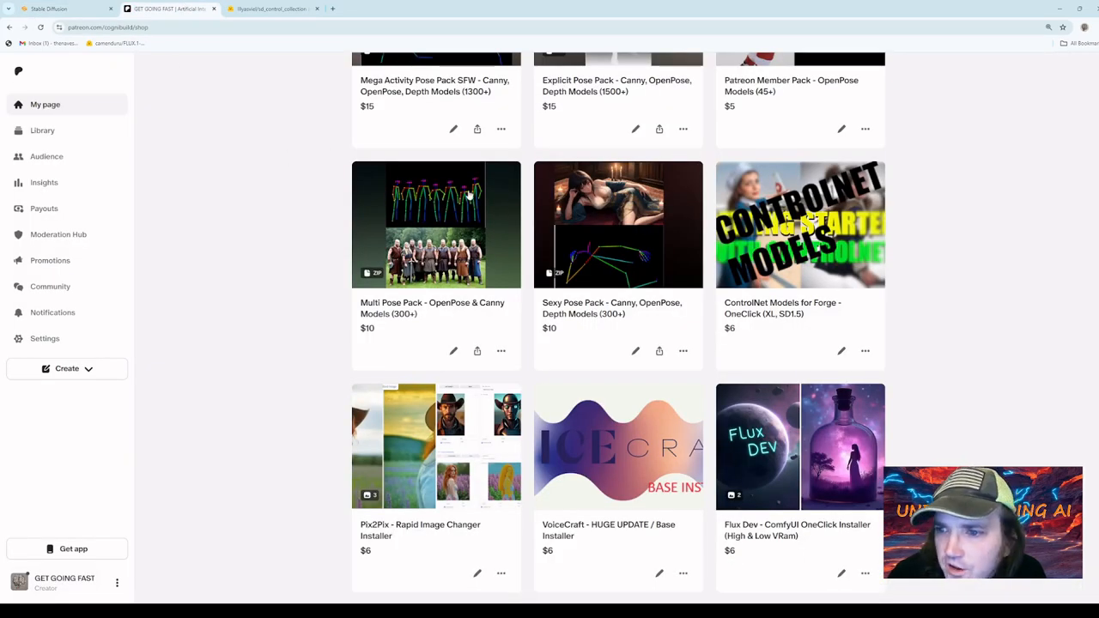
scroll(469, 196, "up", 4)
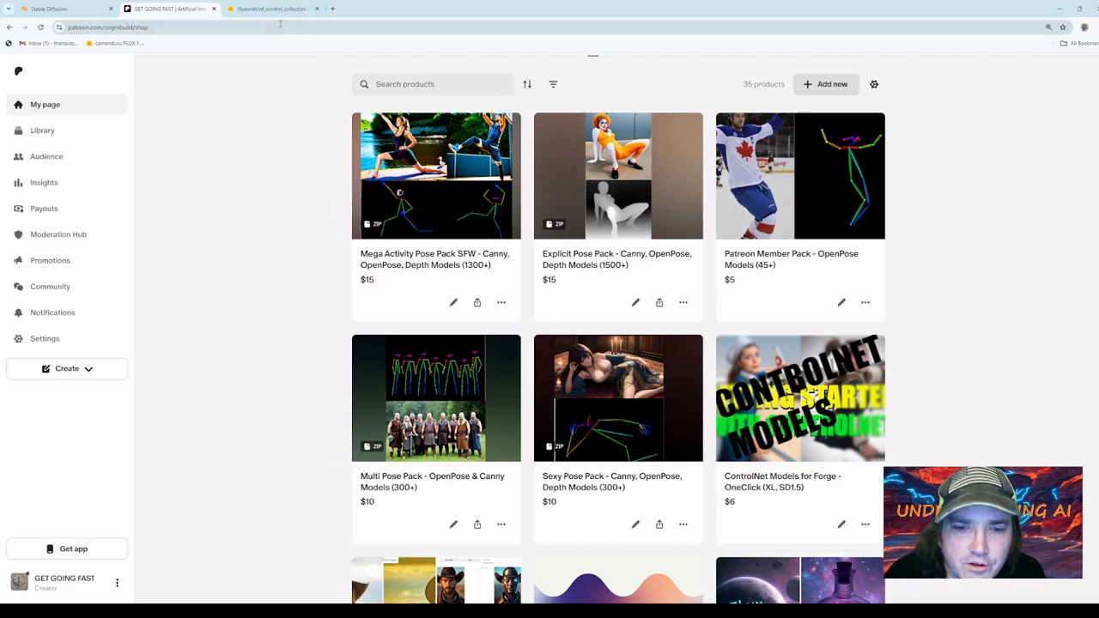
left_click(255, 9)
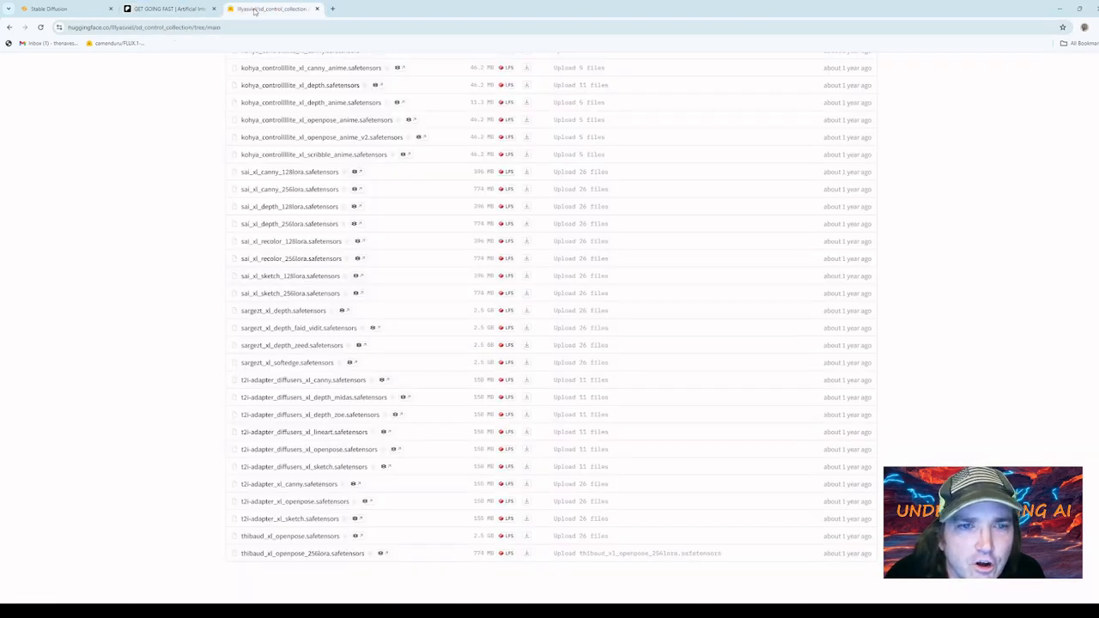
left_click(52, 9)
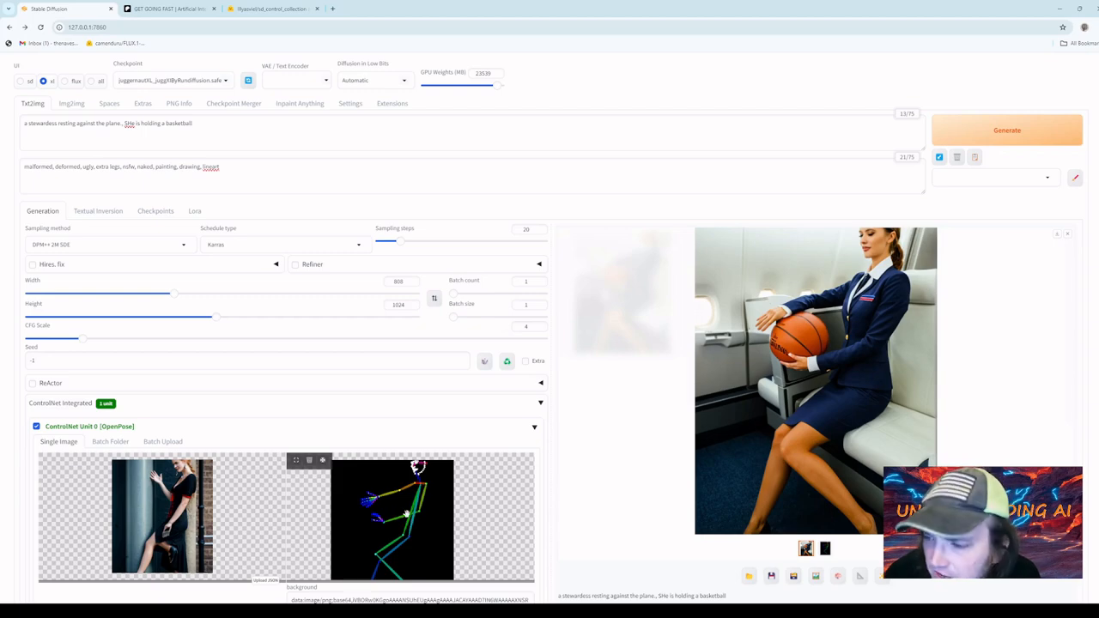
Remove both the source photo and the pose preview from ControlNet Unit 0
scroll(610, 479, "down", 1)
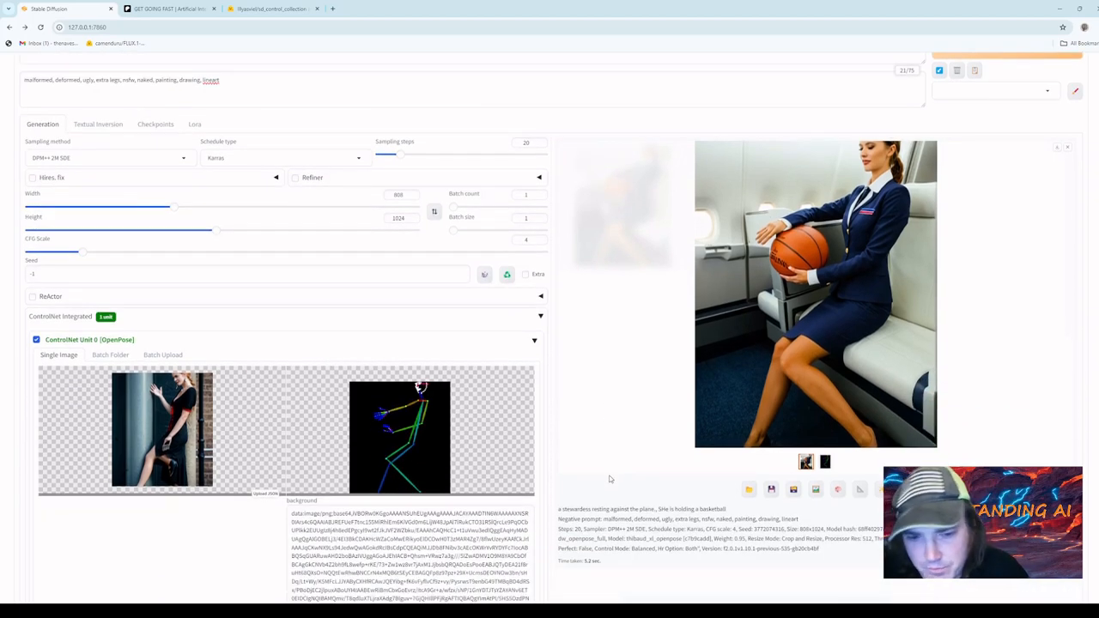
scroll(609, 479, "down", 1)
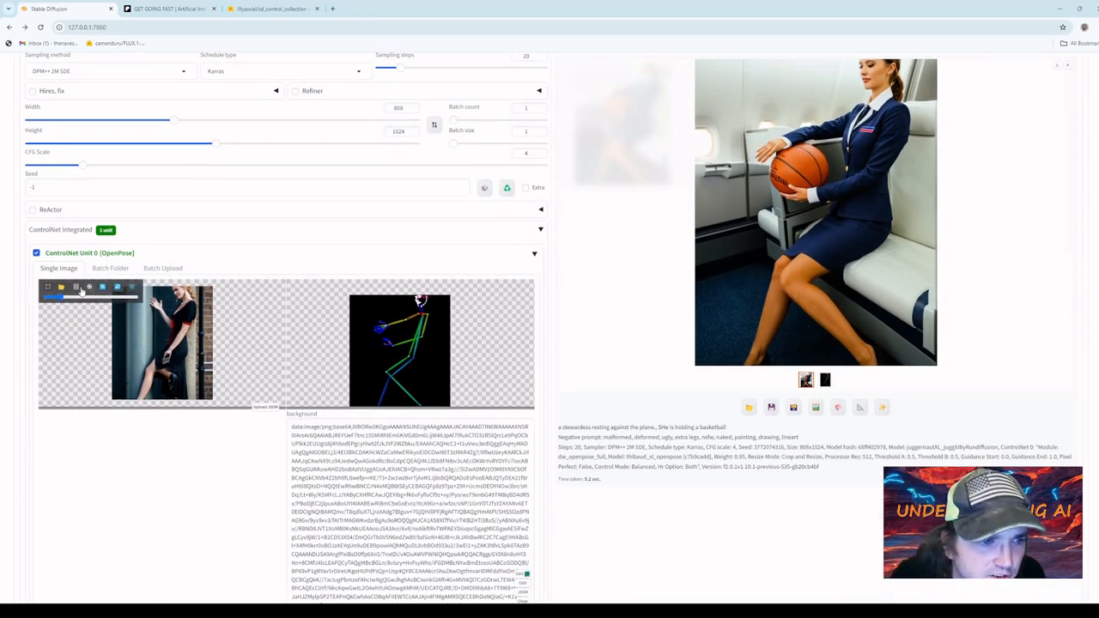
left_click(76, 288)
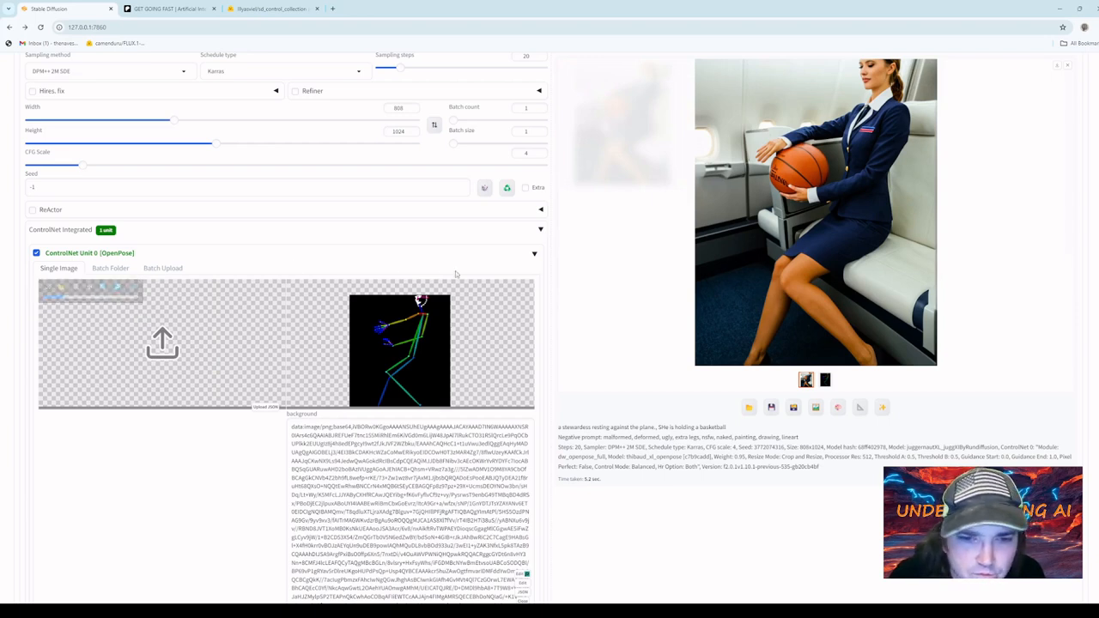
left_click(307, 288)
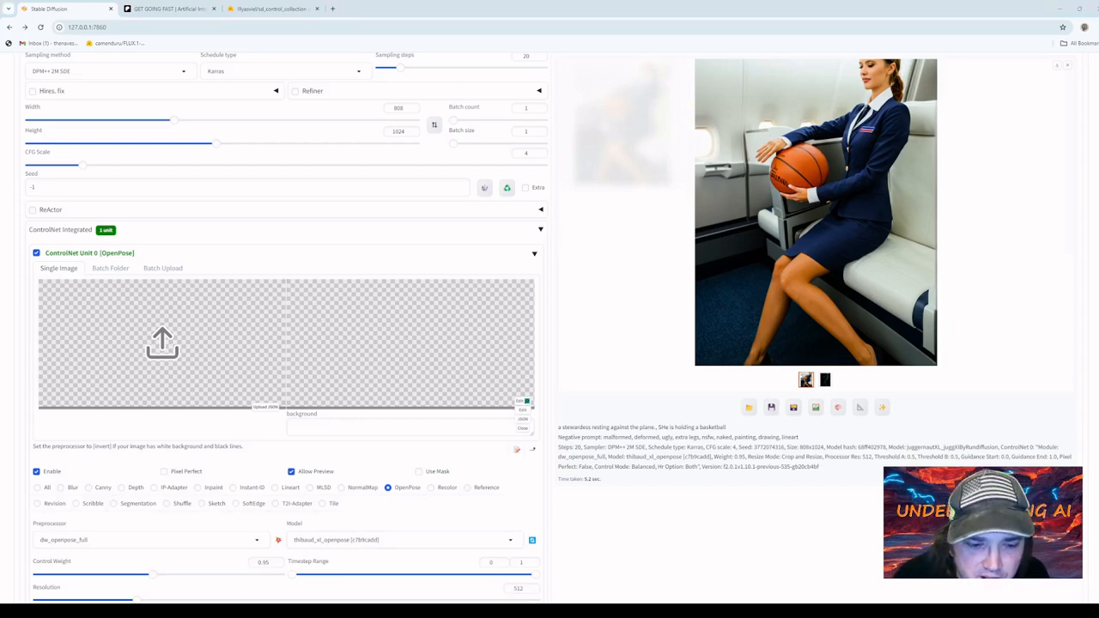
left_click(238, 552)
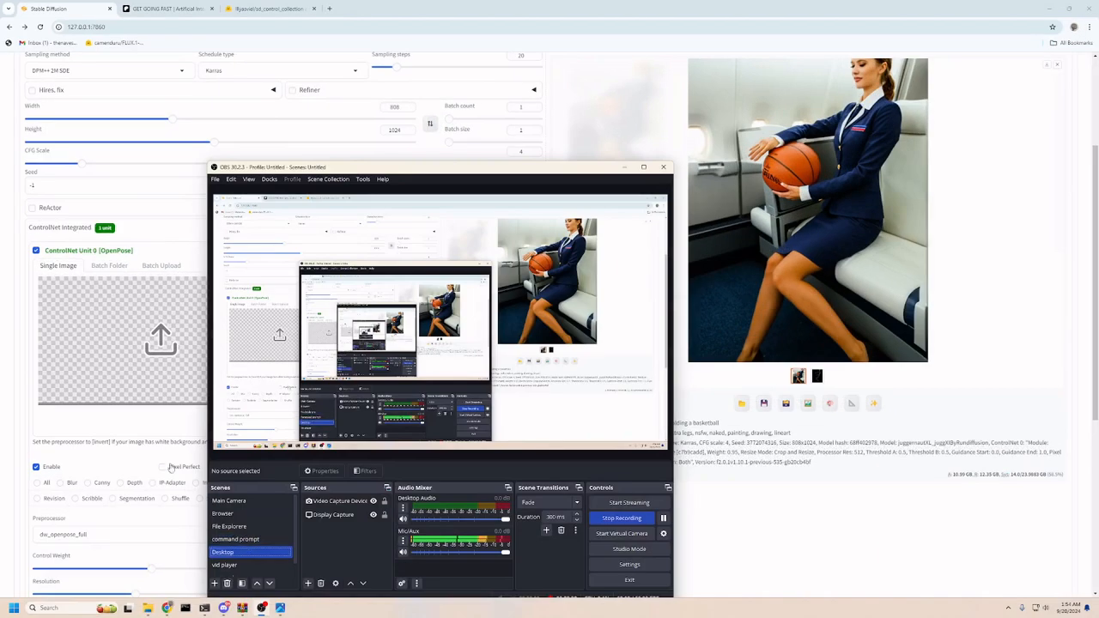
left_click(135, 428)
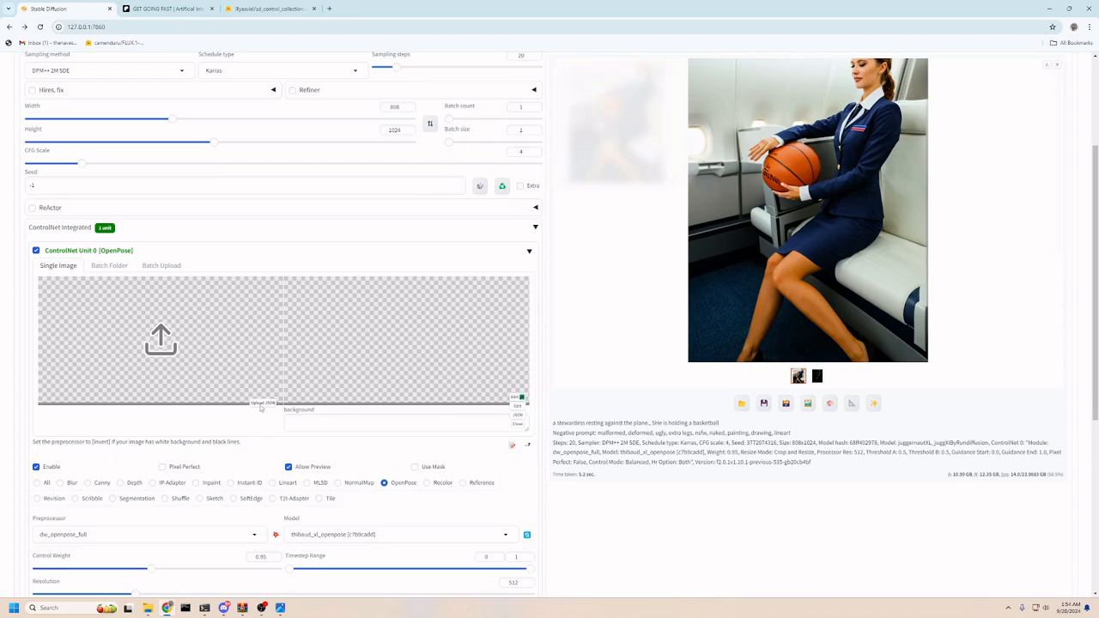
Upload the pose file hands_on_waist004.json from the 512768 subfolder of "hands on waist" into ControlNet Unit 0
left_click(261, 407)
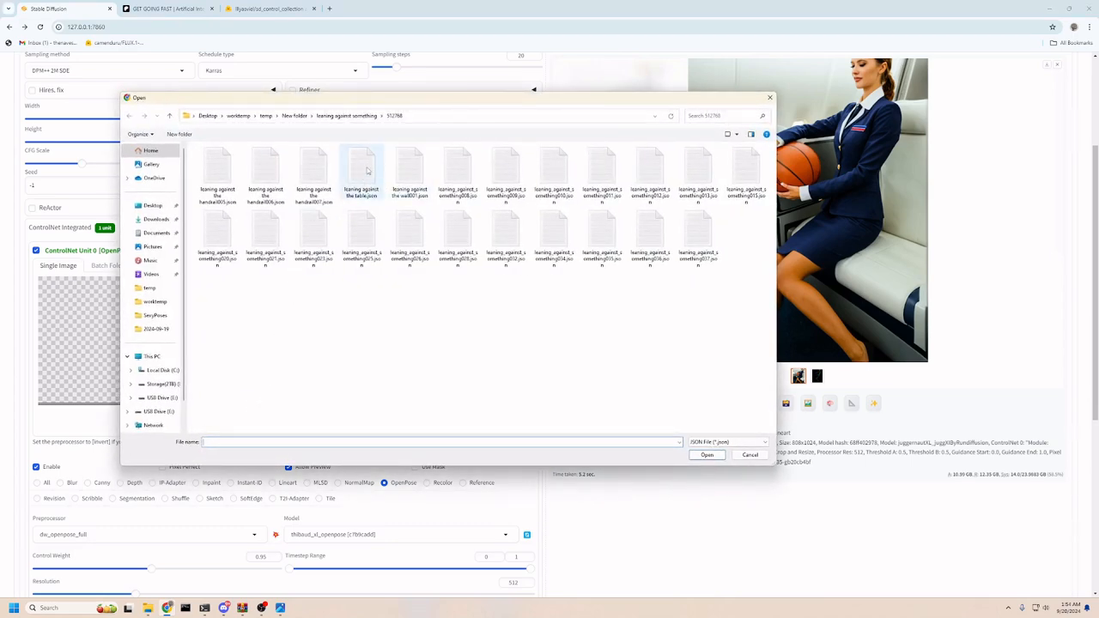
left_click(295, 115)
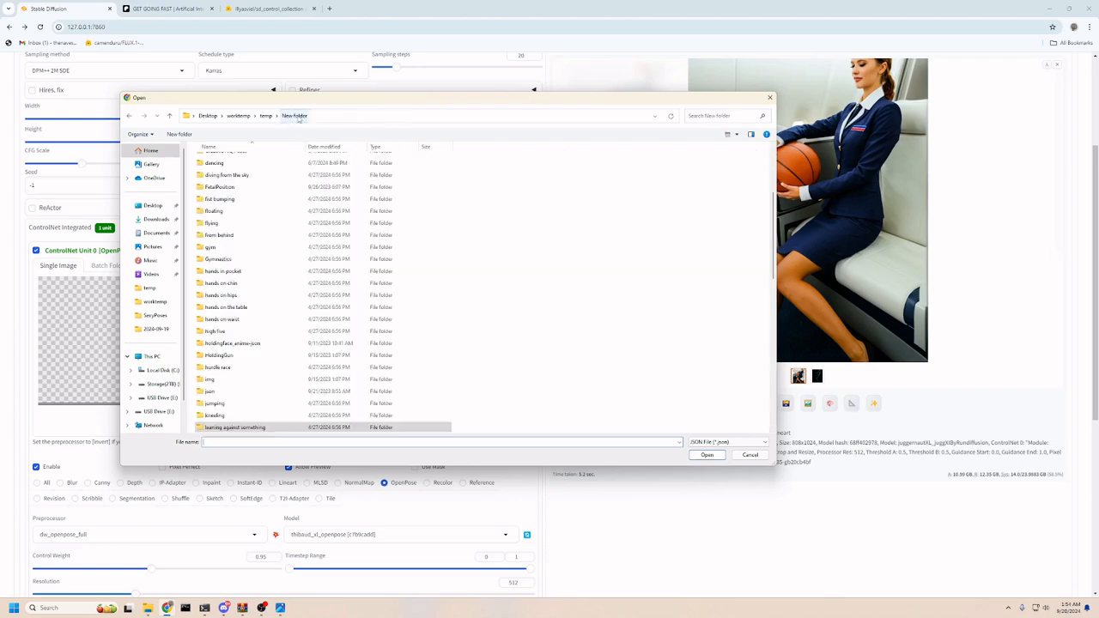
double_click(239, 319)
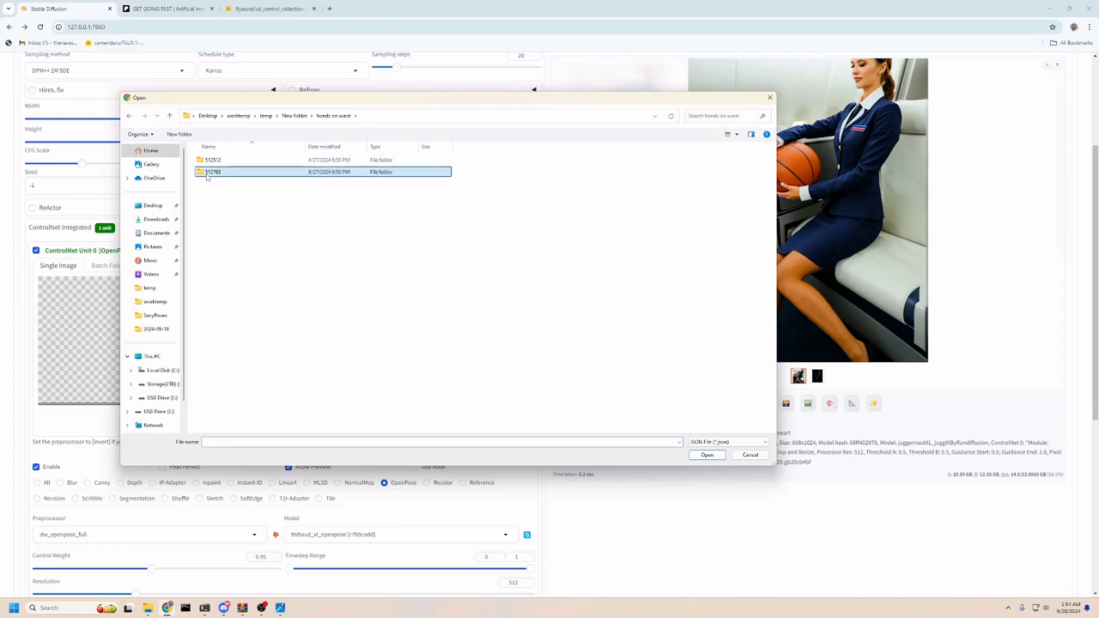
double_click(244, 172)
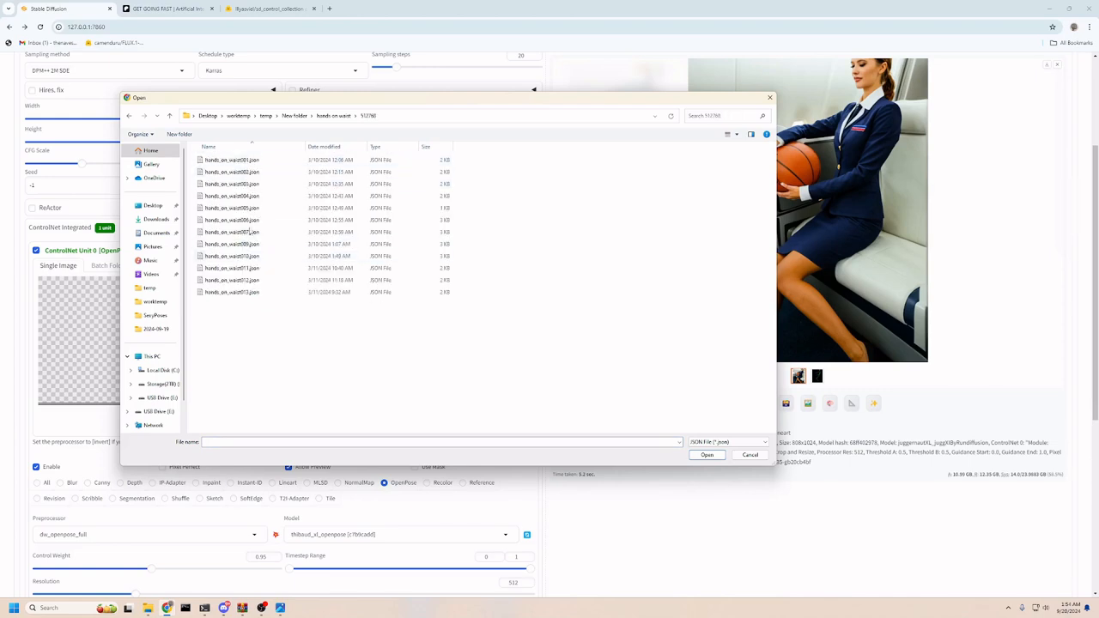
double_click(254, 198)
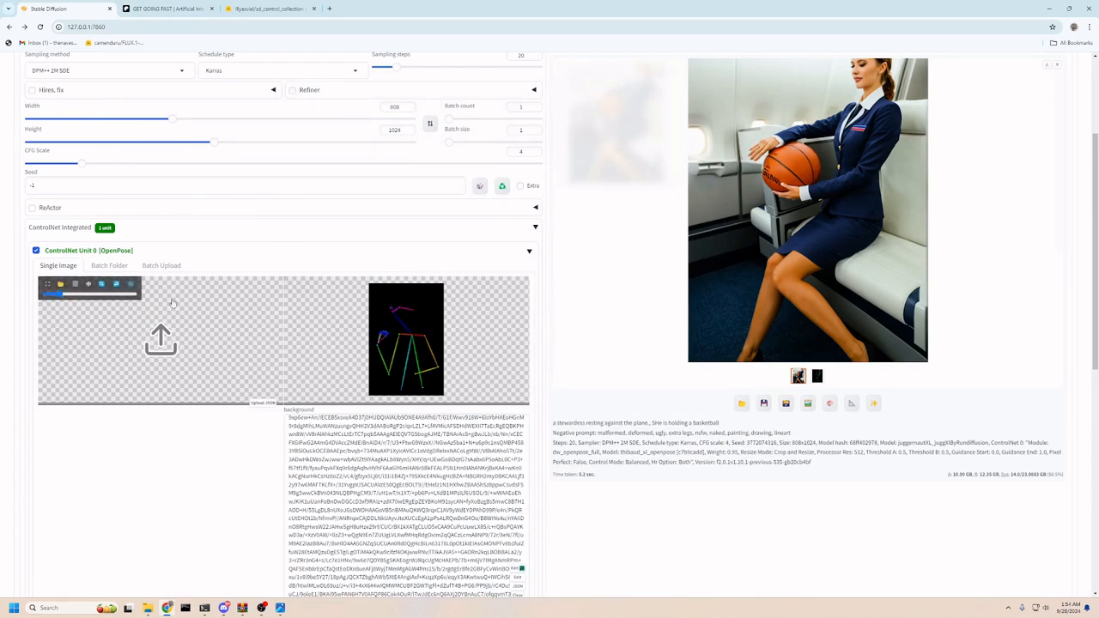
Replace the whole positive prompt with "a beautiufl Scottish woman with one hand on her"
scroll(363, 246, "up", 3)
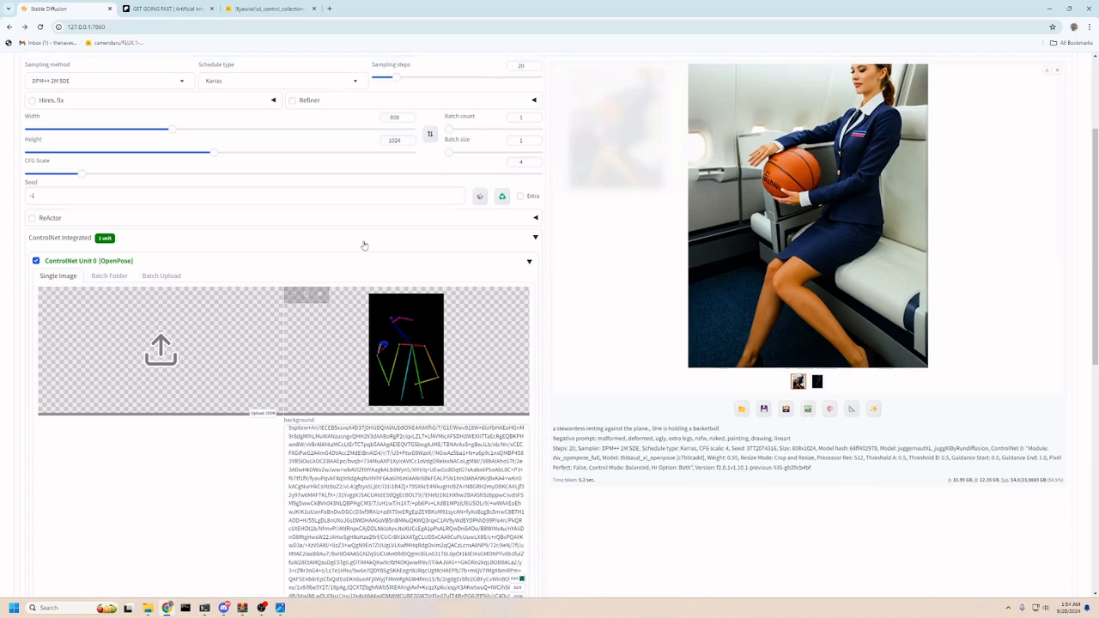
left_click(233, 139)
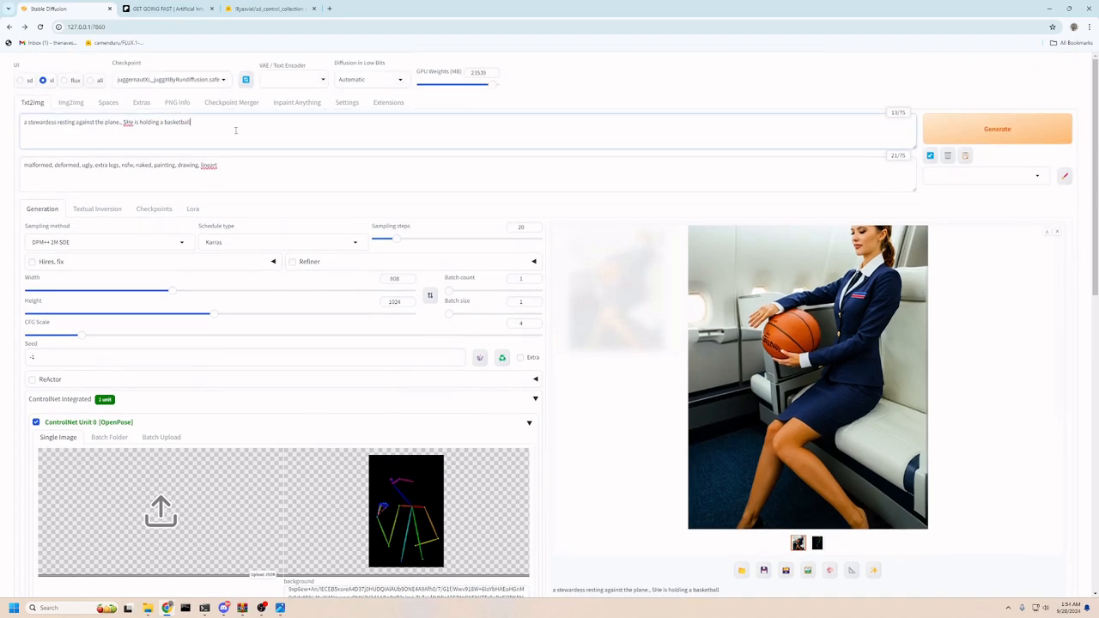
left_click_drag(110, 123, 8, 121)
left_click_drag(223, 123, 23, 119)
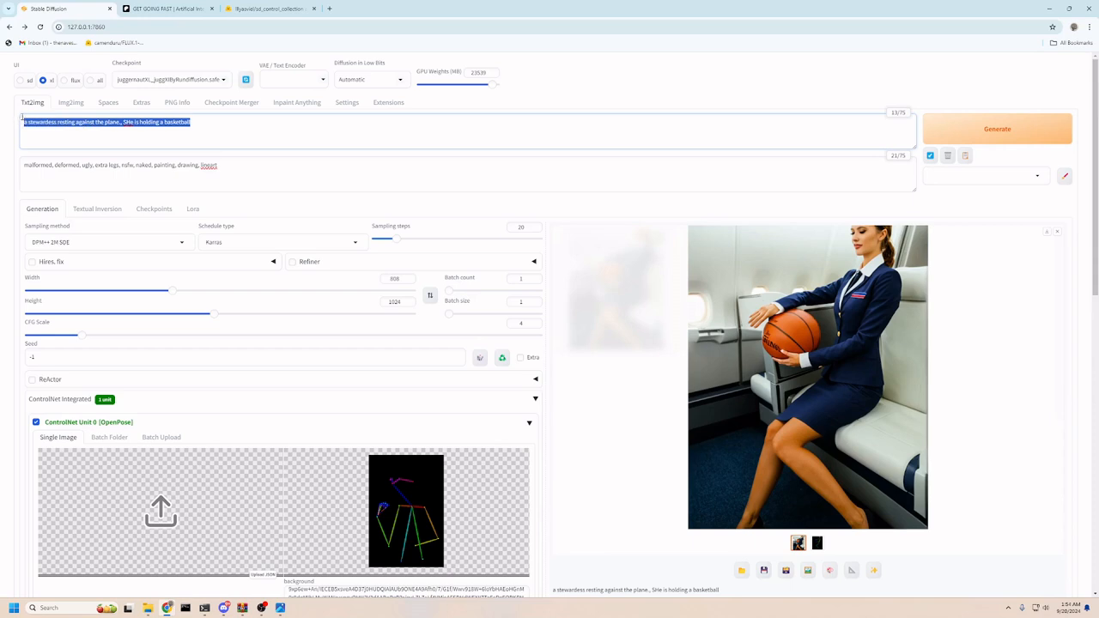
type("a b")
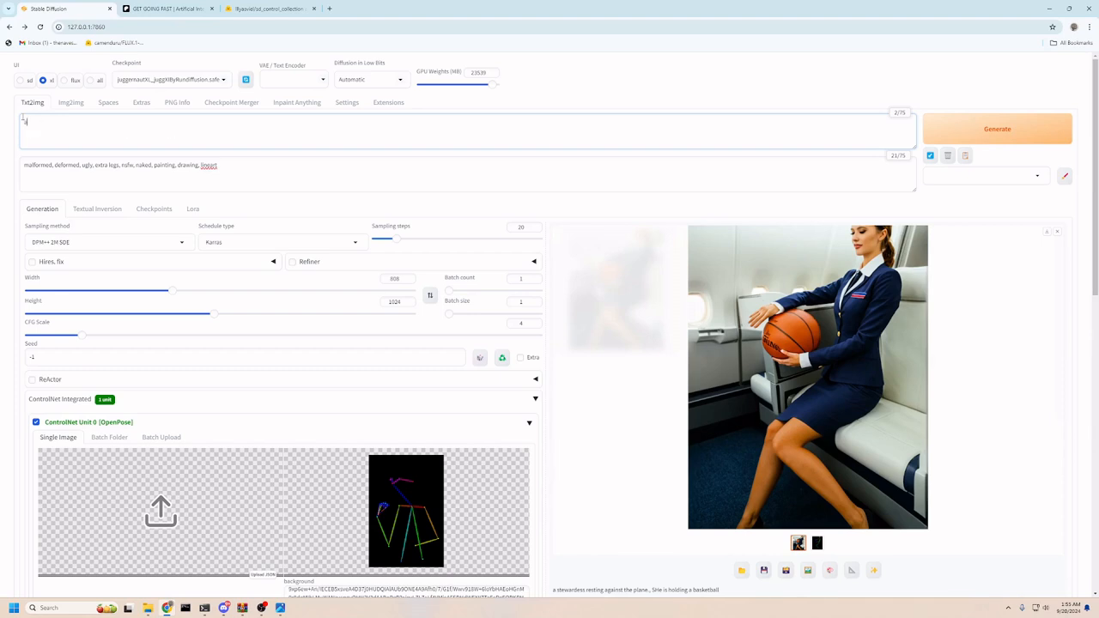
type("tiful Scottish woman with one hand on her")
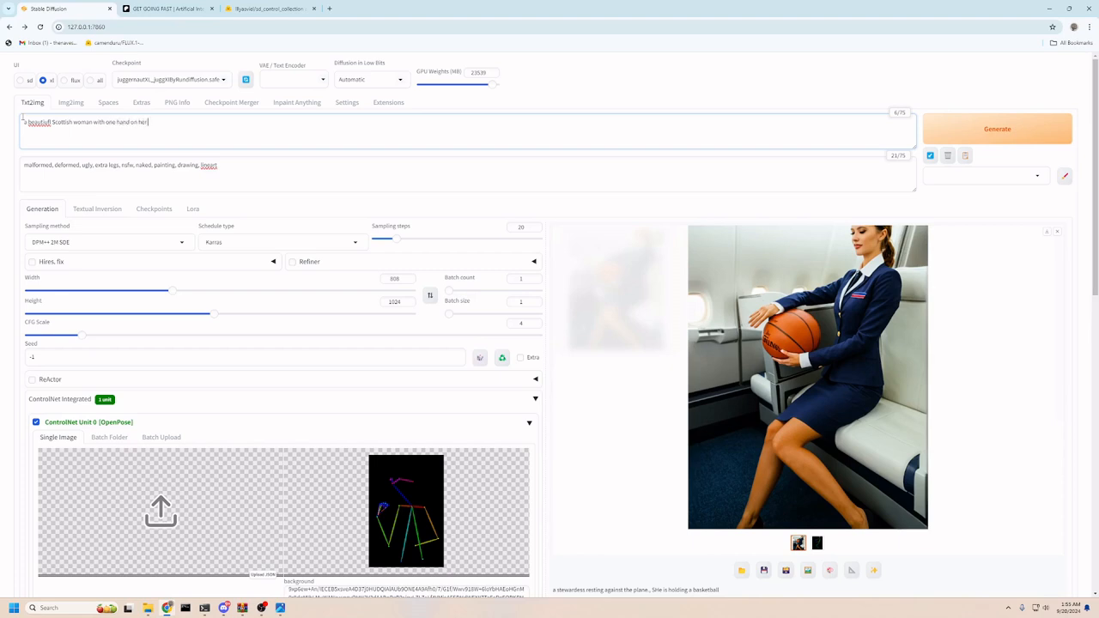
Complete the prompt with "side. The other hand is holding a mirror that she is looking at" and generate the image
key("BackSpace")
key("BackSpace")
type("and")
type("her hand is holding a mirrior")
key("BackSpace")
key("BackSpace")
type("that she is looking at")
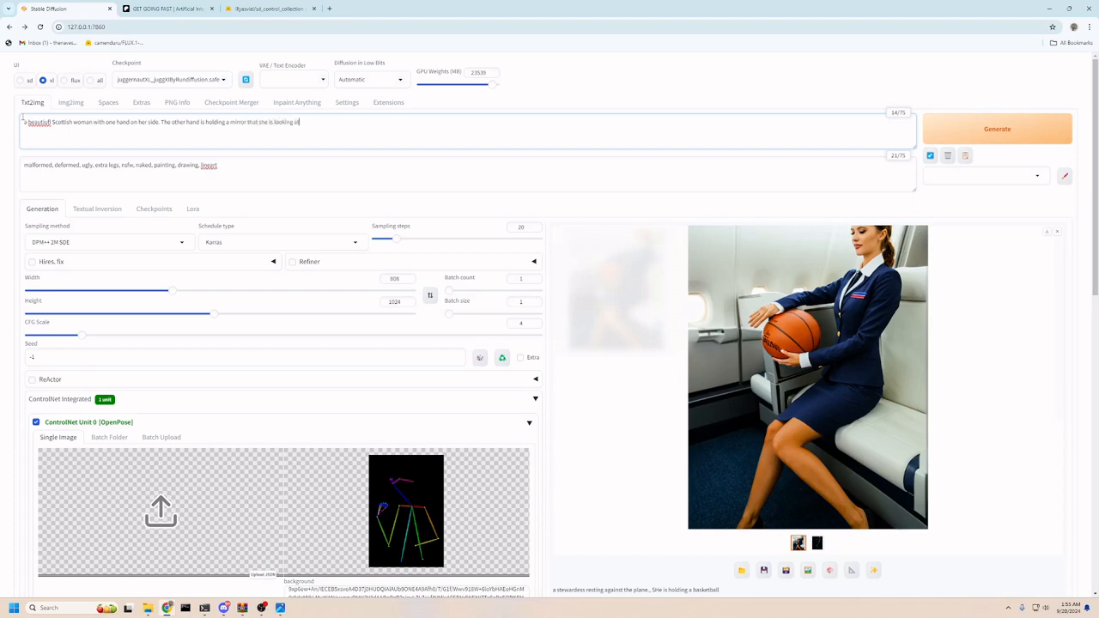
key("ctrl+Return")
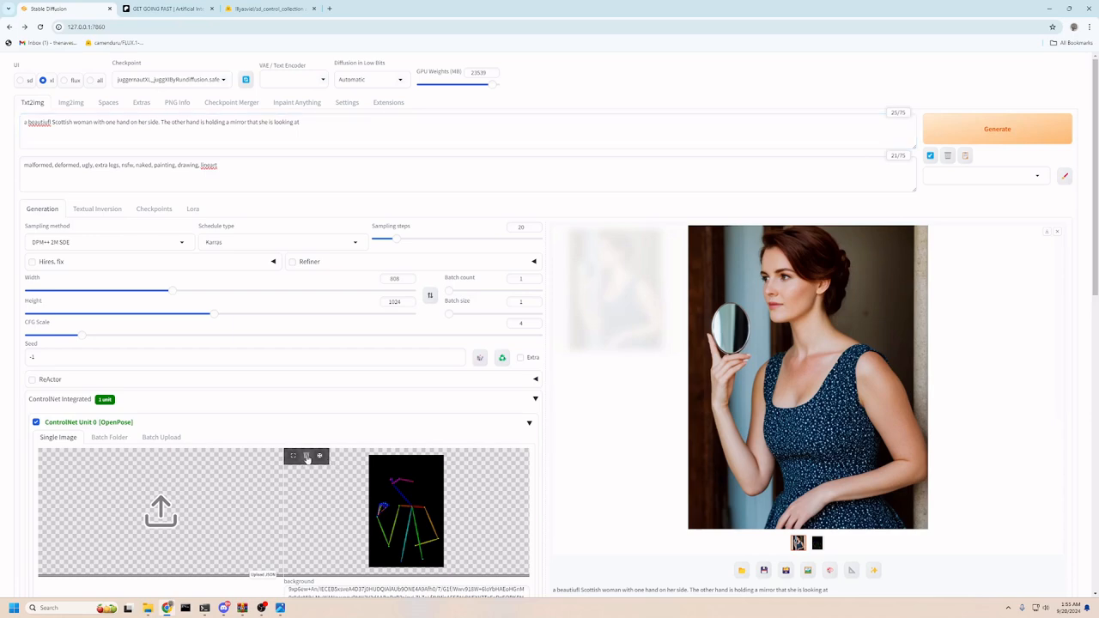
Clear the pose preview in ControlNet Unit 0 and upload the pose file hands_on_waist013.json from the 512768 folder
left_click(309, 457)
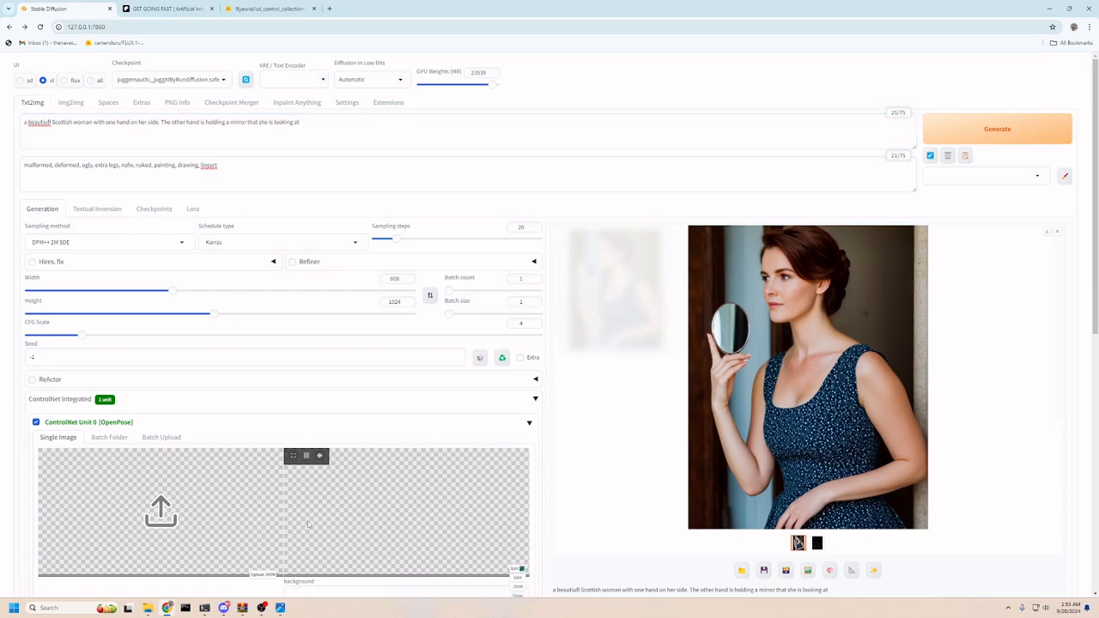
scroll(306, 459, "down", 1)
left_click(262, 532)
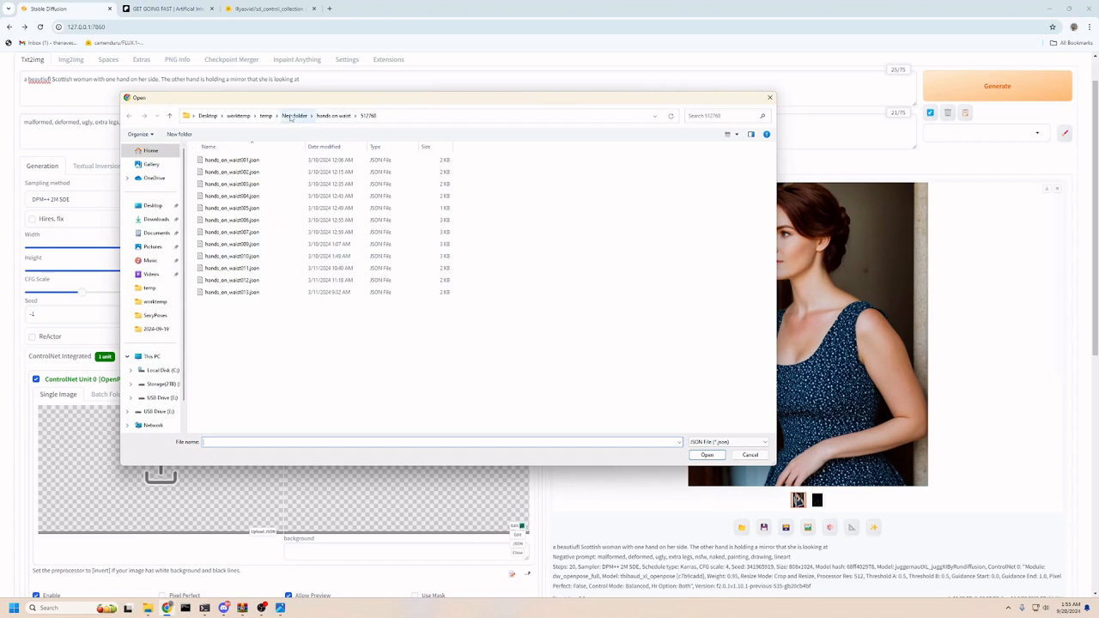
double_click(257, 292)
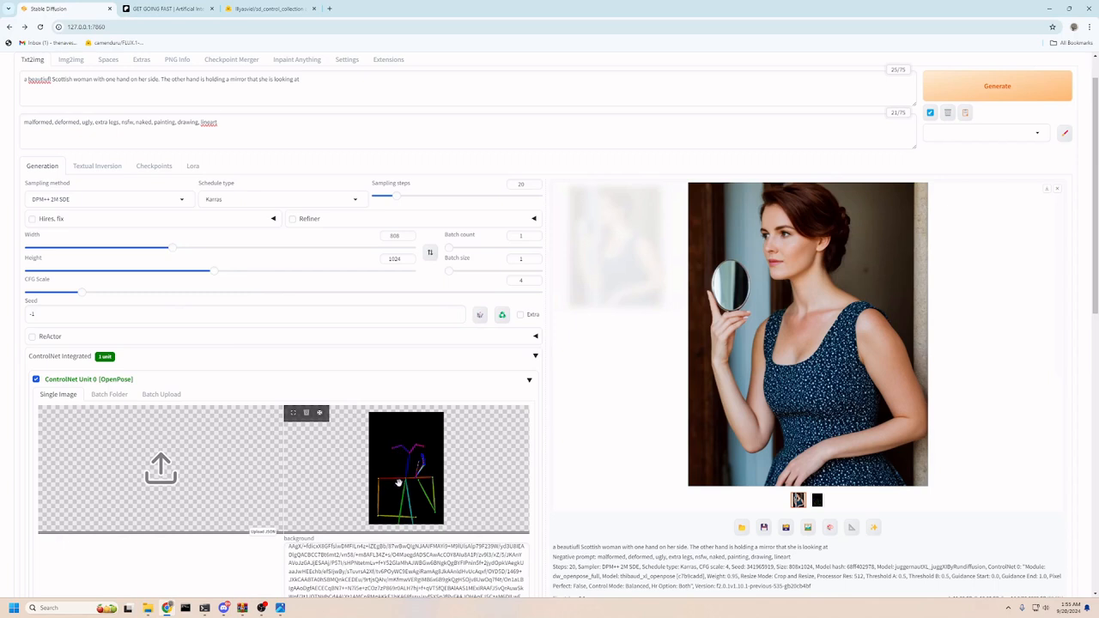
Replace the prompt text after "a beautiufl" with "Indian woman is deep in thought. Her arm and hand are"
scroll(311, 309, "up", 1)
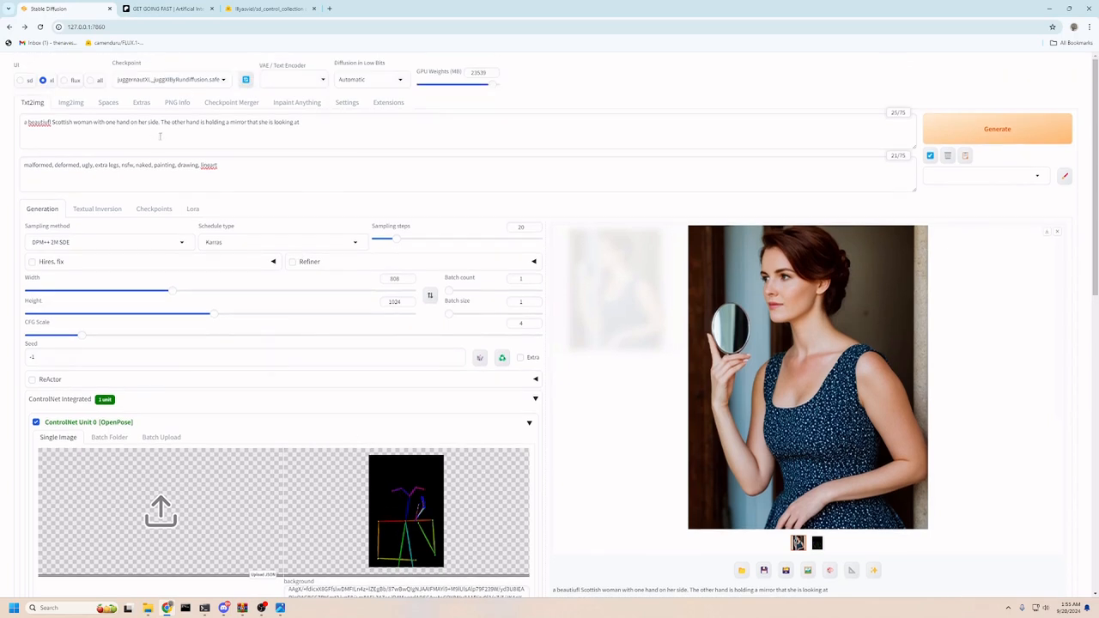
left_click_drag(313, 120, 51, 138)
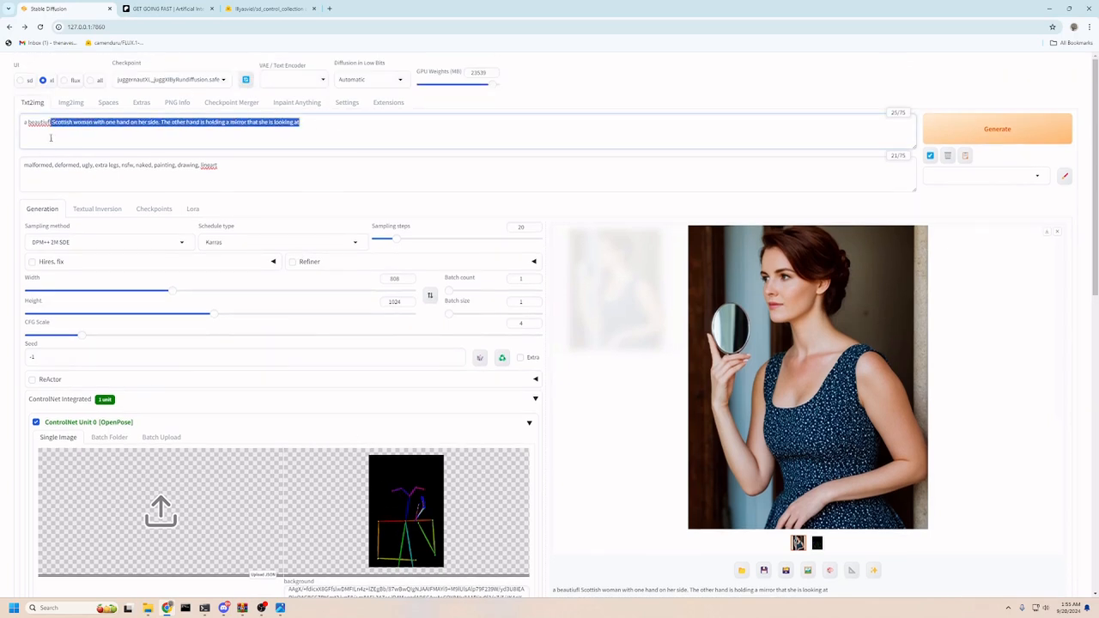
key("BackSpace")
type("Indian")
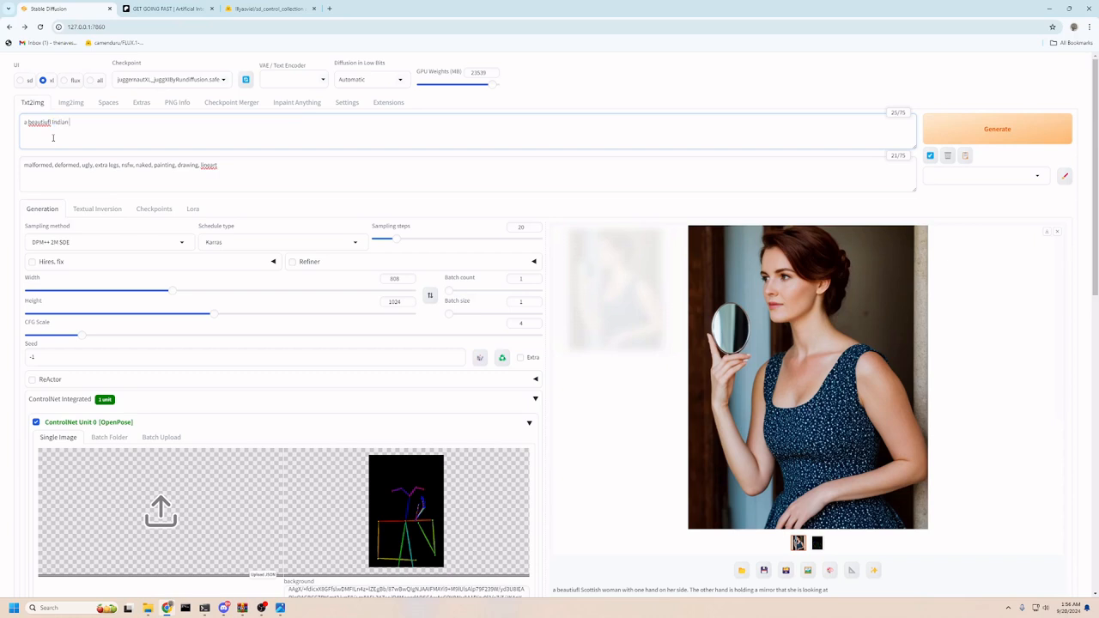
type(" woman is deep in thought. Her arm and hand are acros")
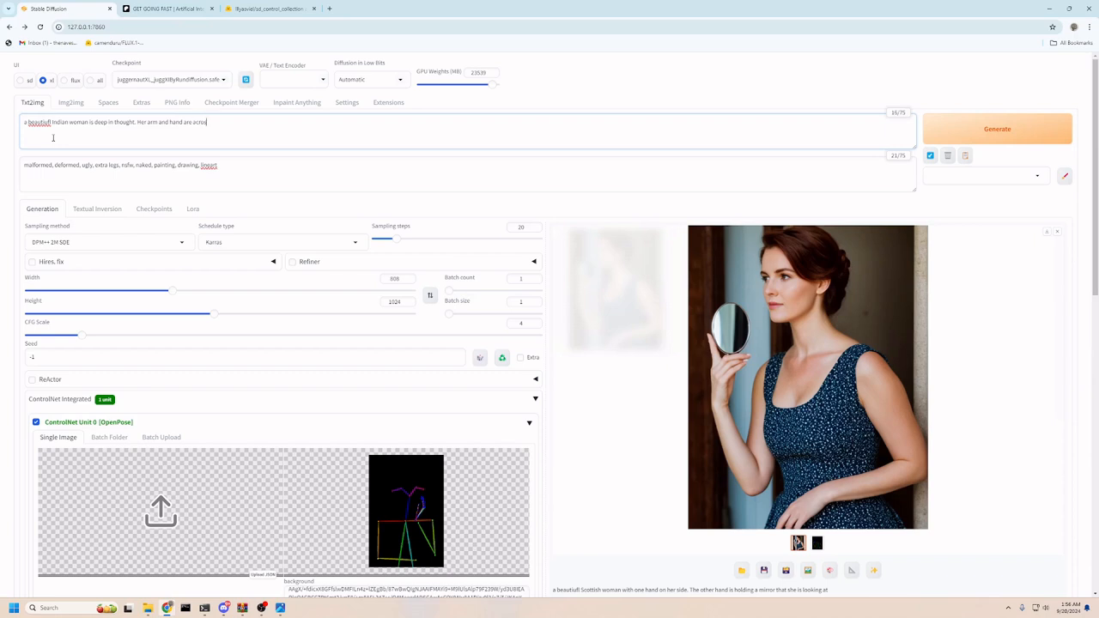
Finish the prompt with "across her stomach and she is resting her head in the other" and generate the image
type("s her stomach and shbe is")
key("BackSpace")
key("BackSpace")
type("is resting her head with")
type("e other")
key("ctrl+Return")
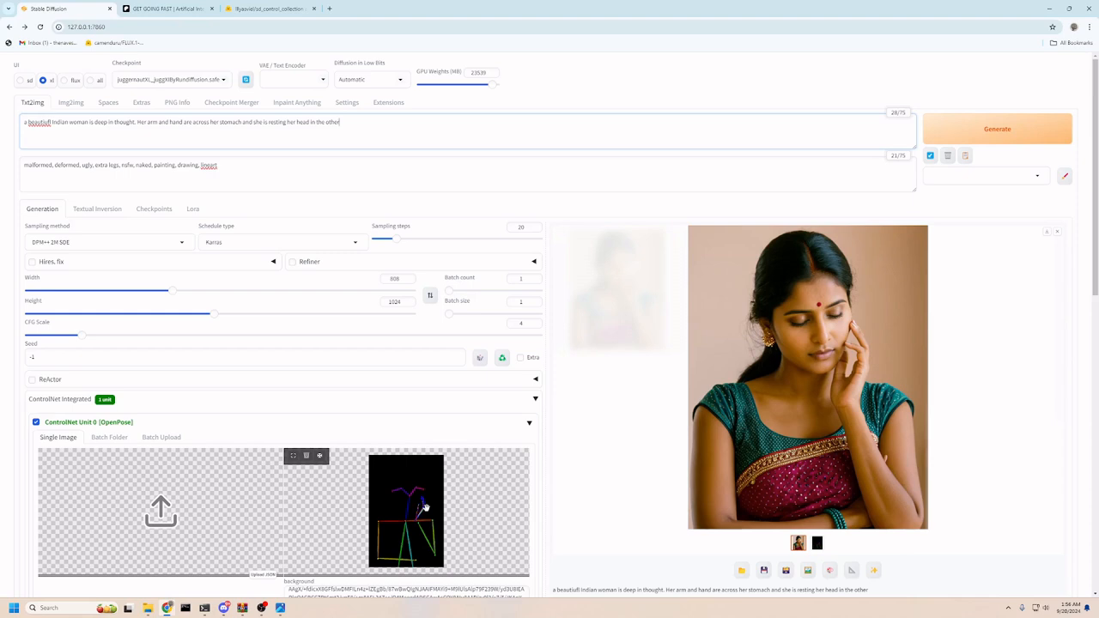
Clear the pose preview, load the generated portrait into ControlNet Unit 0 as source image, and extract its pose with dw_openpose_full
left_click(306, 456)
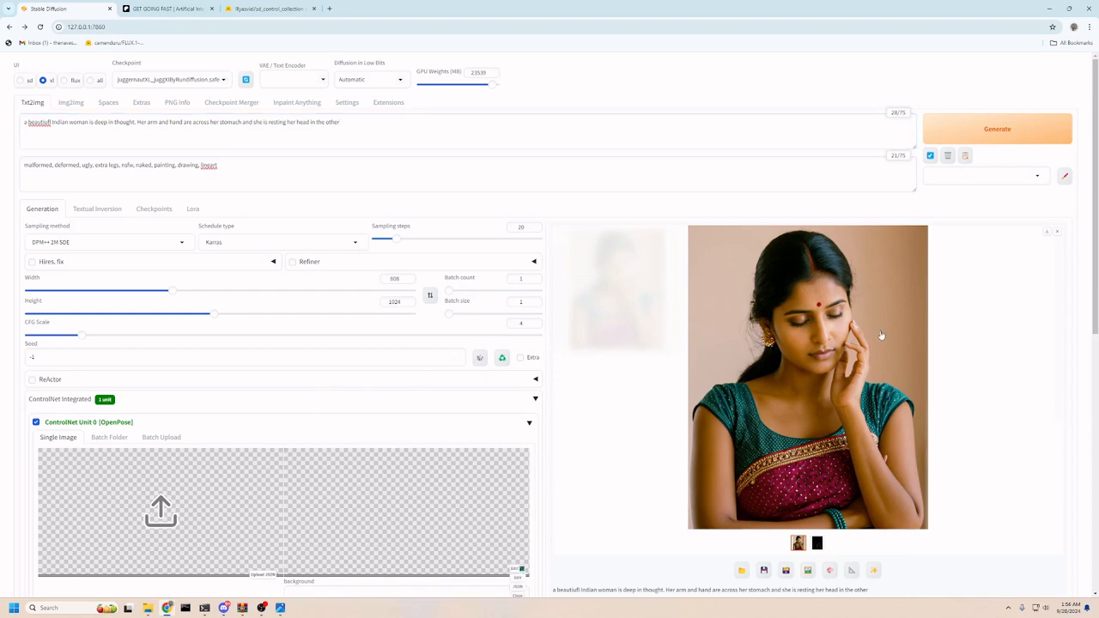
left_click_drag(881, 335, 738, 380)
left_click_drag(687, 332, 154, 521)
scroll(376, 397, "down", 2)
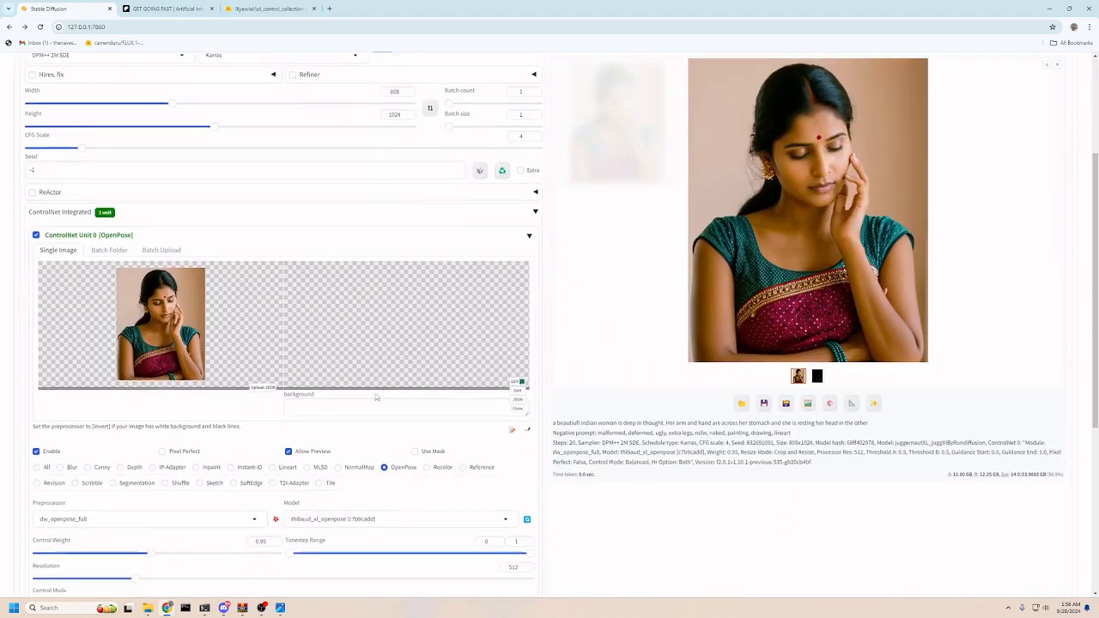
scroll(376, 397, "down", 1)
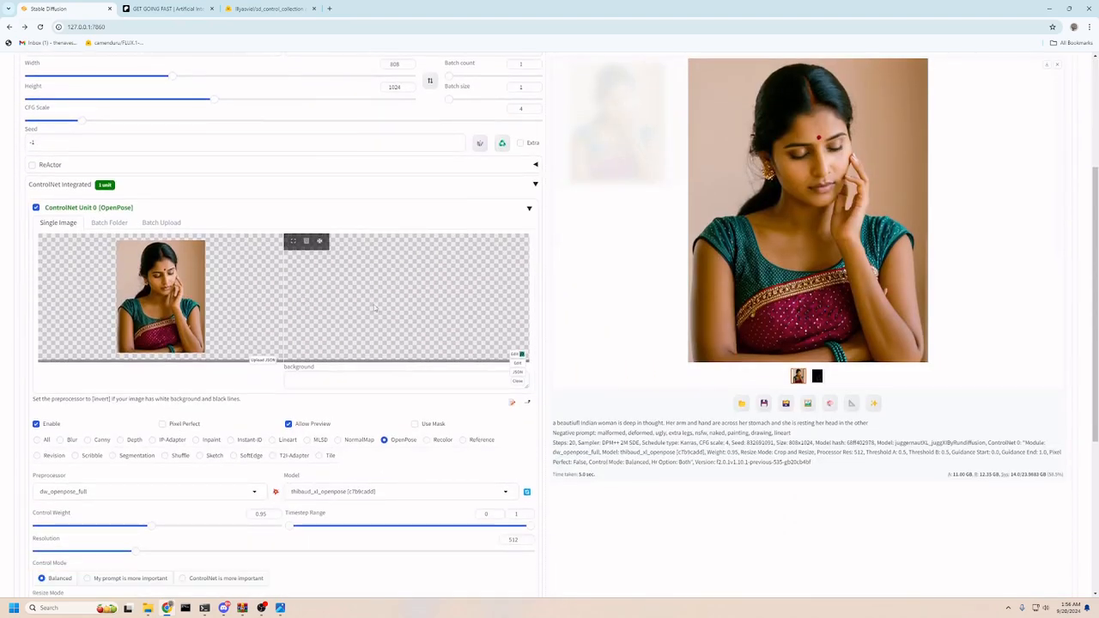
left_click(276, 491)
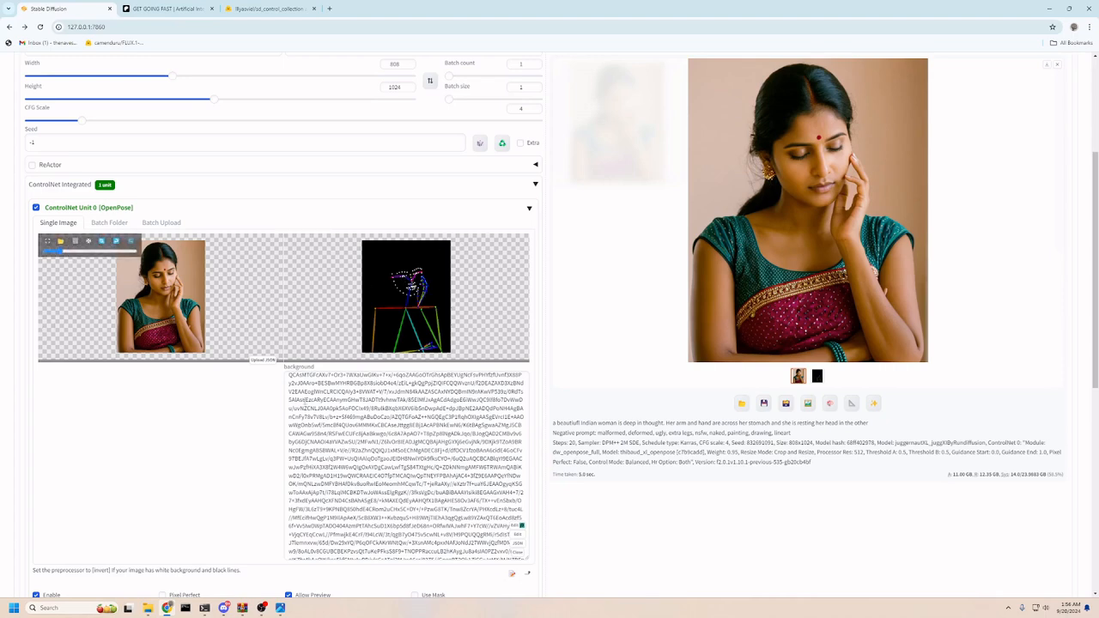
scroll(302, 421, "down", 3)
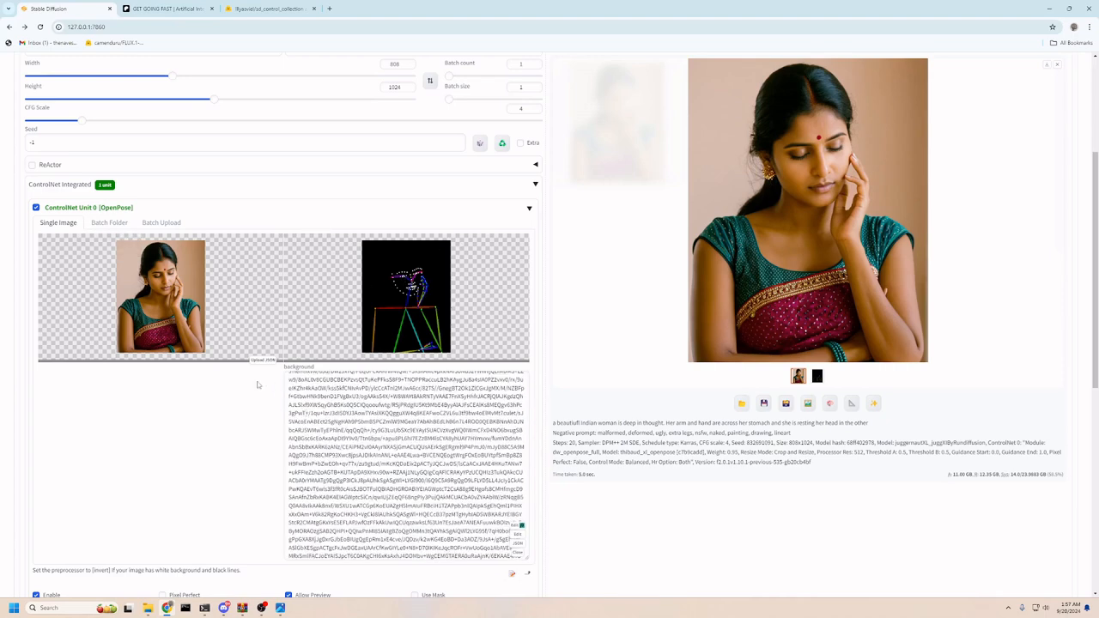
mouse_move(321, 310)
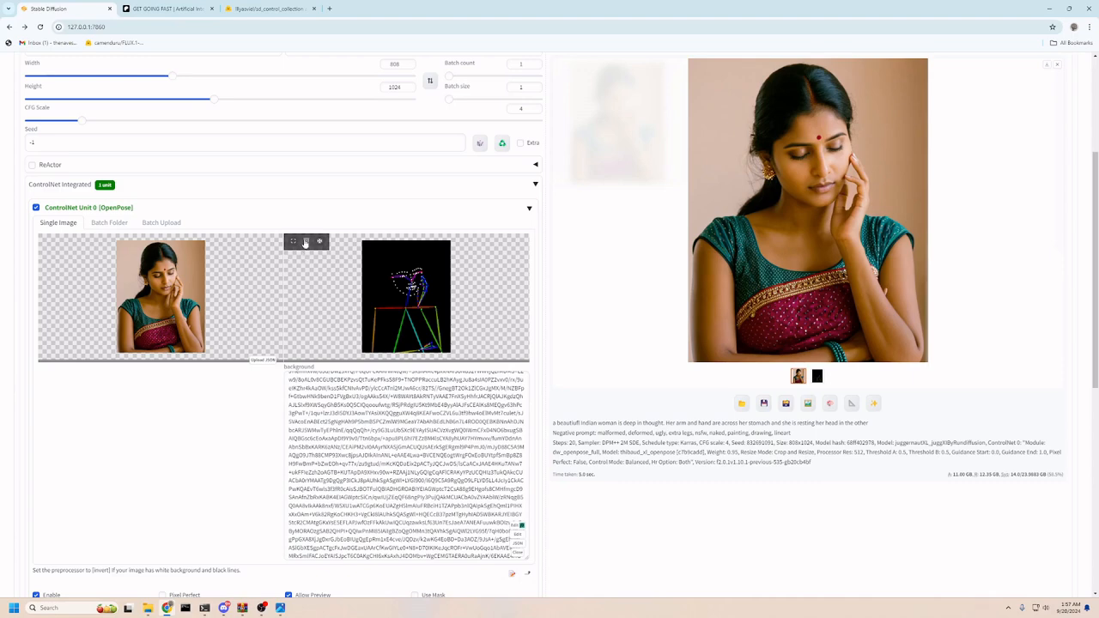
Replace the portrait and pose preview in ControlNet Unit 0 with hands_on_waist013_bone_structure.png, and return the generated results to thumbnail view
left_click(307, 241)
left_click(74, 241)
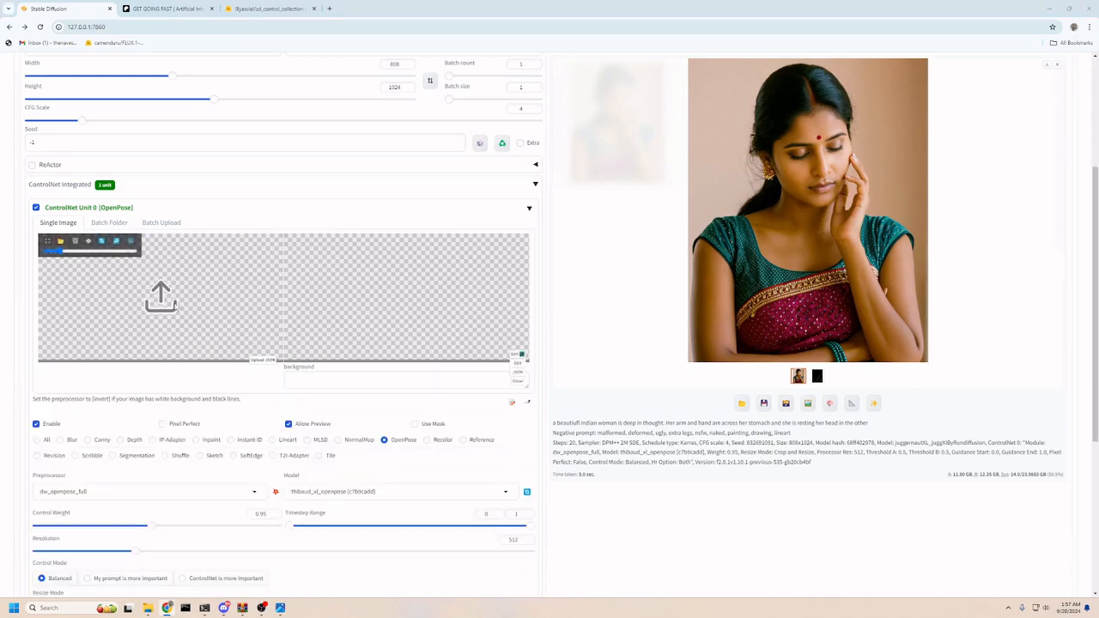
left_click(176, 309)
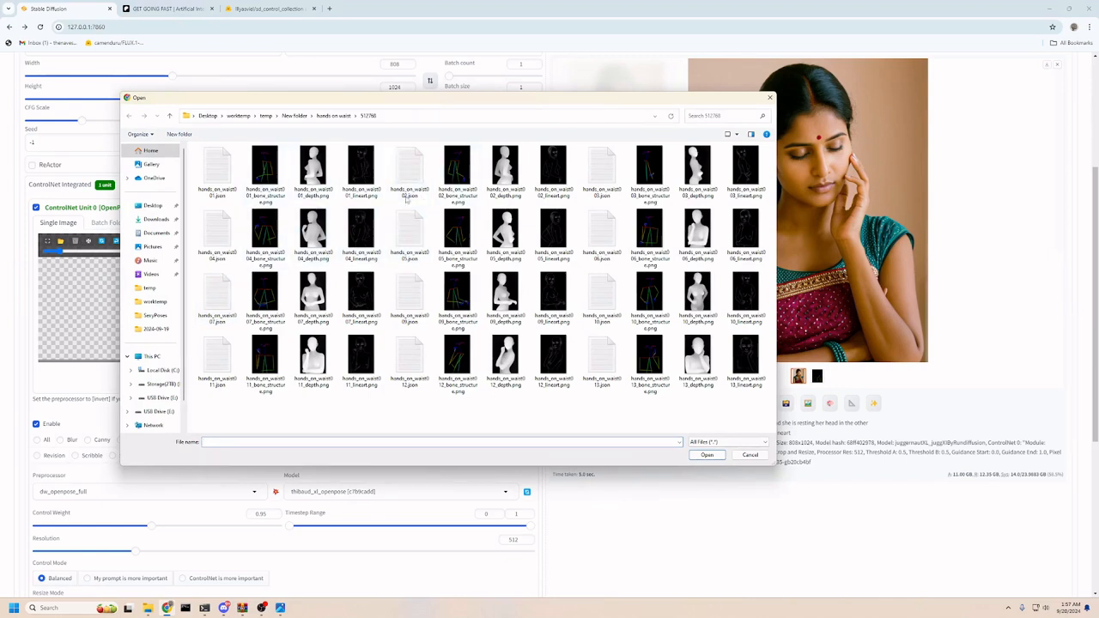
double_click(653, 365)
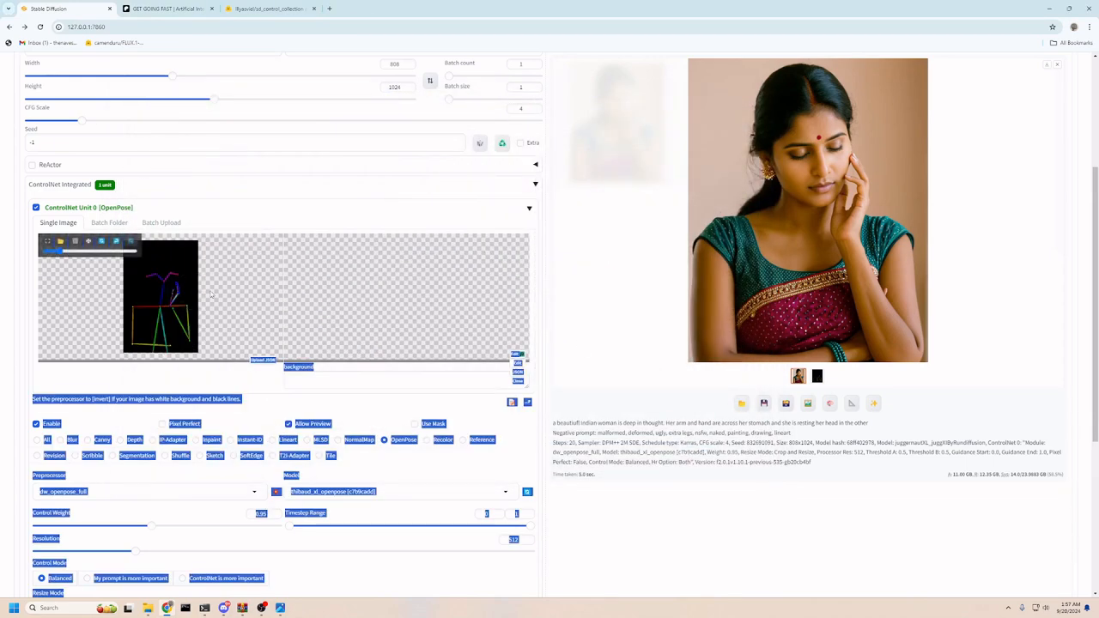
scroll(698, 180, "up", 2)
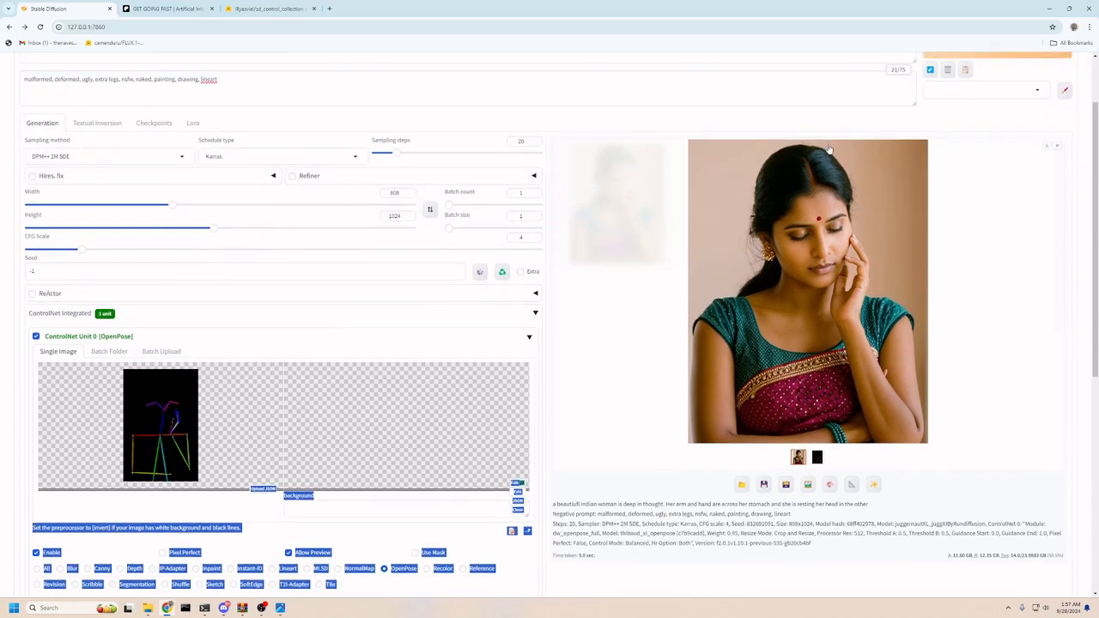
left_click(1058, 149)
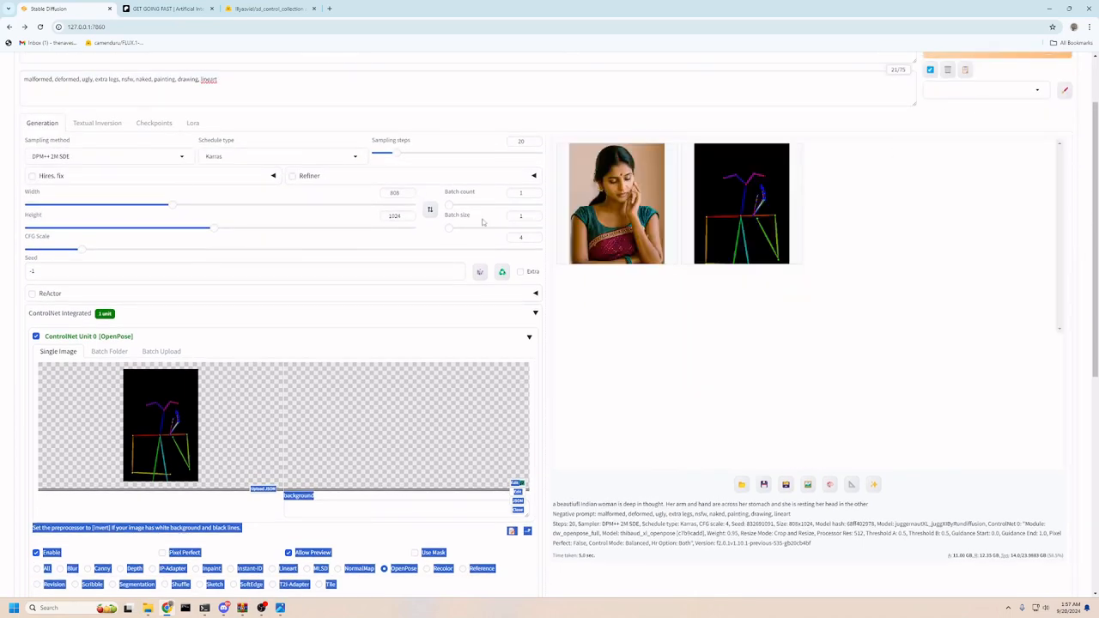
Try to extract a pose from the bone-structure image with the dw_openpose_full preprocessor, and clear the preview
scroll(482, 222, "down", 2)
left_click(403, 355)
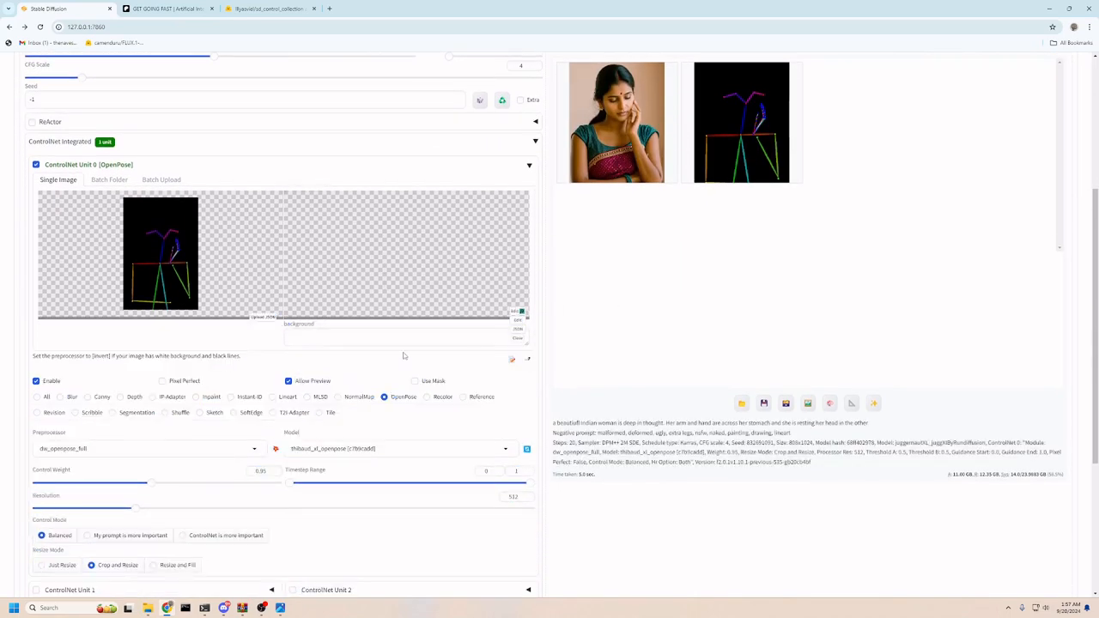
left_click(278, 450)
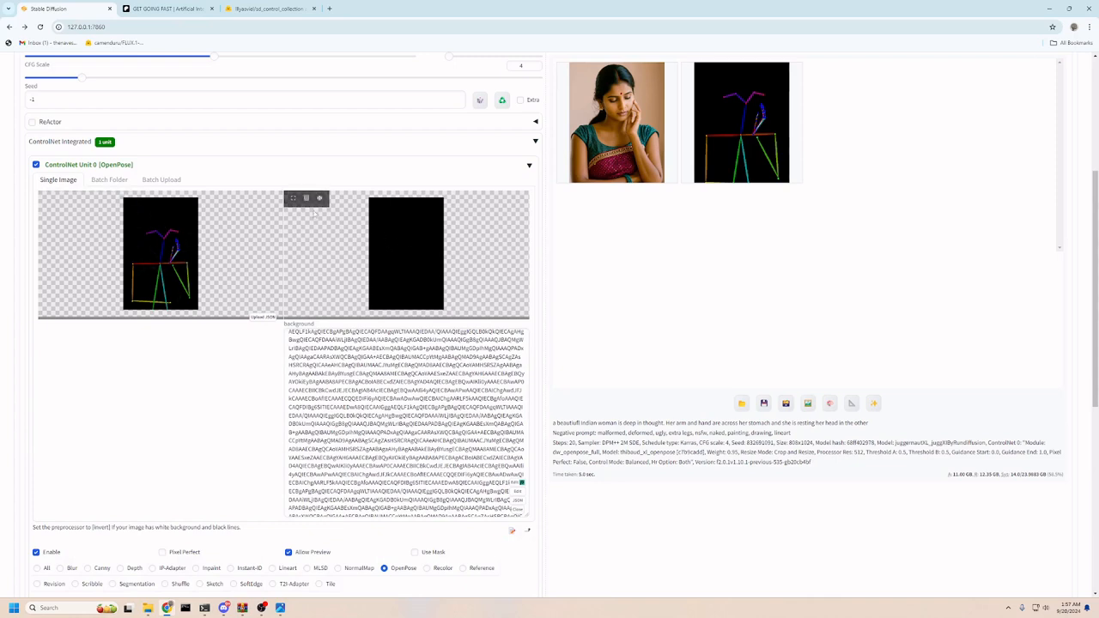
left_click(307, 200)
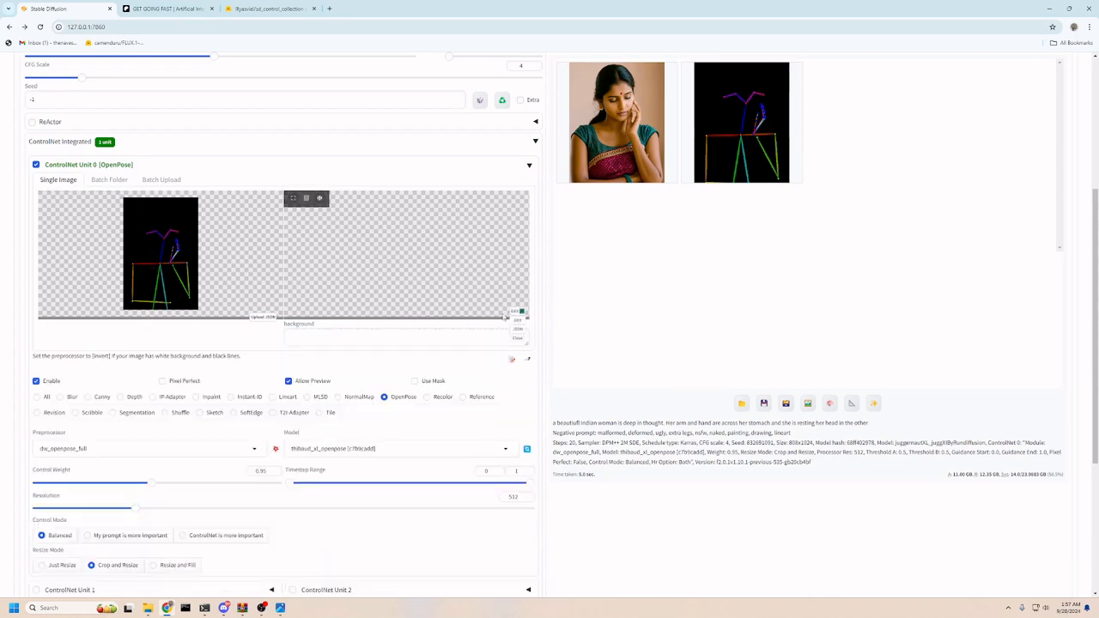
Open the pose editor, add a second person, and enlarge and move its skeleton down over the background pose
left_click(518, 321)
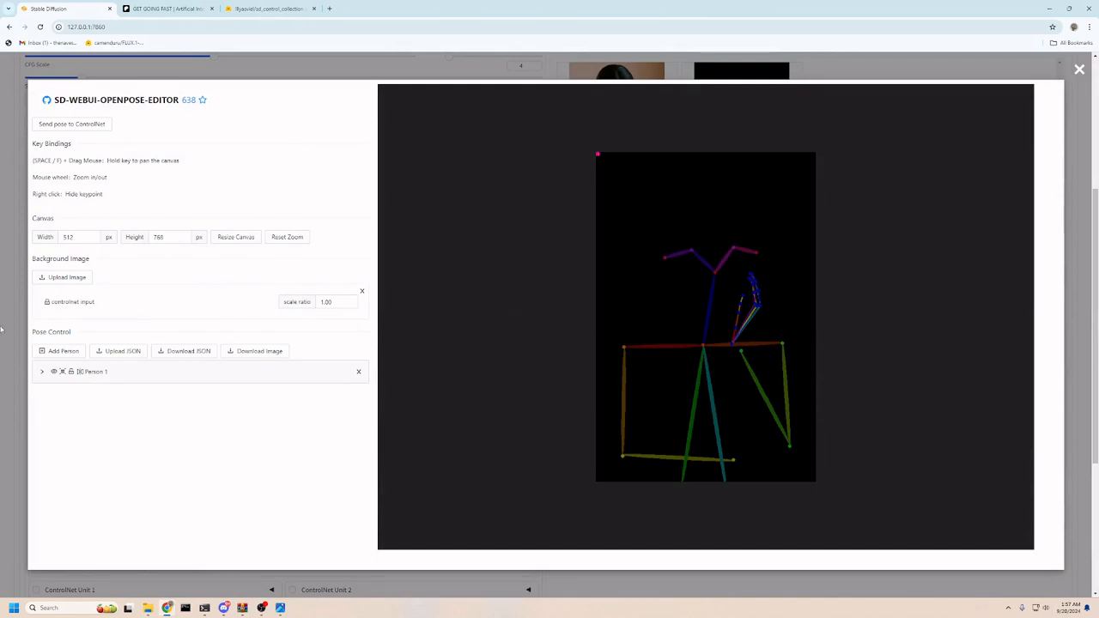
left_click(64, 351)
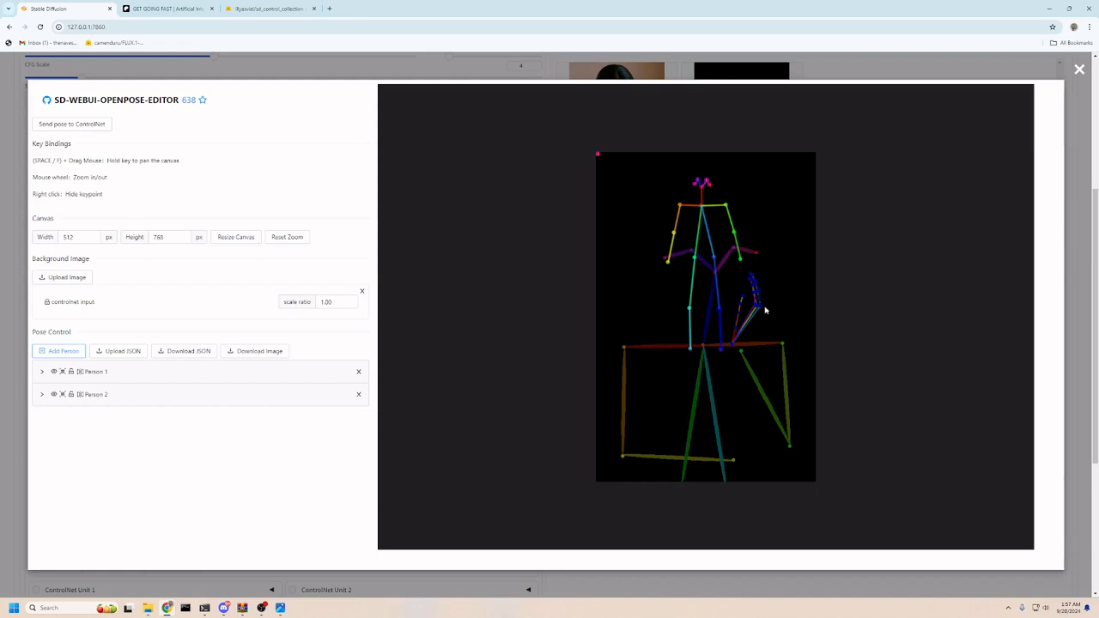
left_click_drag(794, 396, 659, 160)
left_click_drag(722, 234, 714, 320)
left_click_drag(677, 266, 590, 215)
left_click_drag(677, 246, 747, 341)
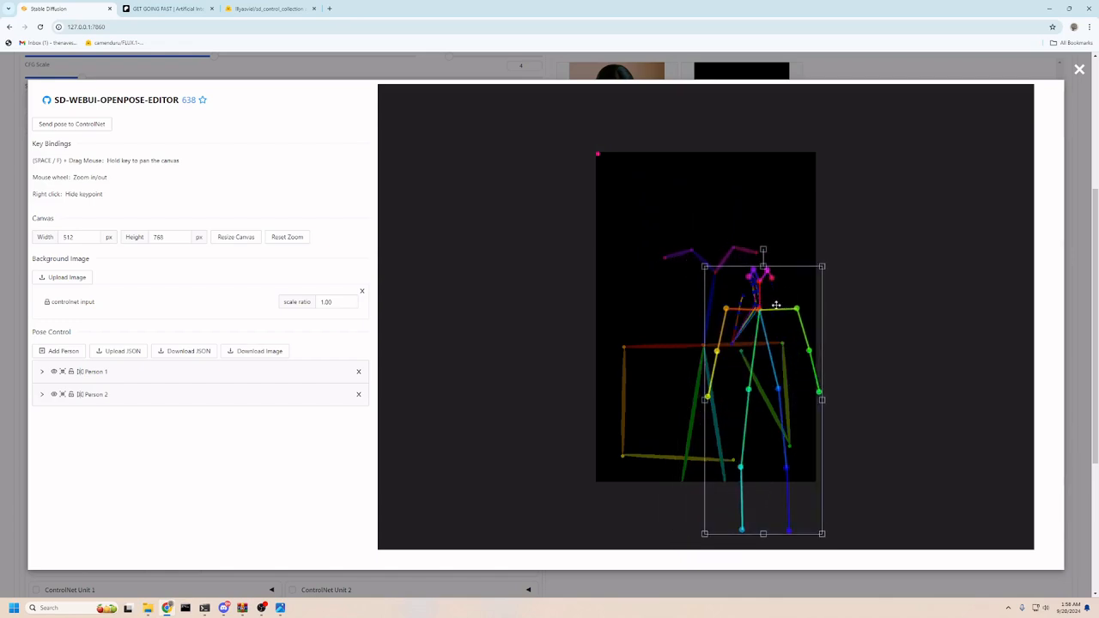
Move the second person's skeleton onto the background pose and line up its head and neck keypoints with the bones underneath
left_click_drag(762, 282, 710, 264)
left_click(758, 239)
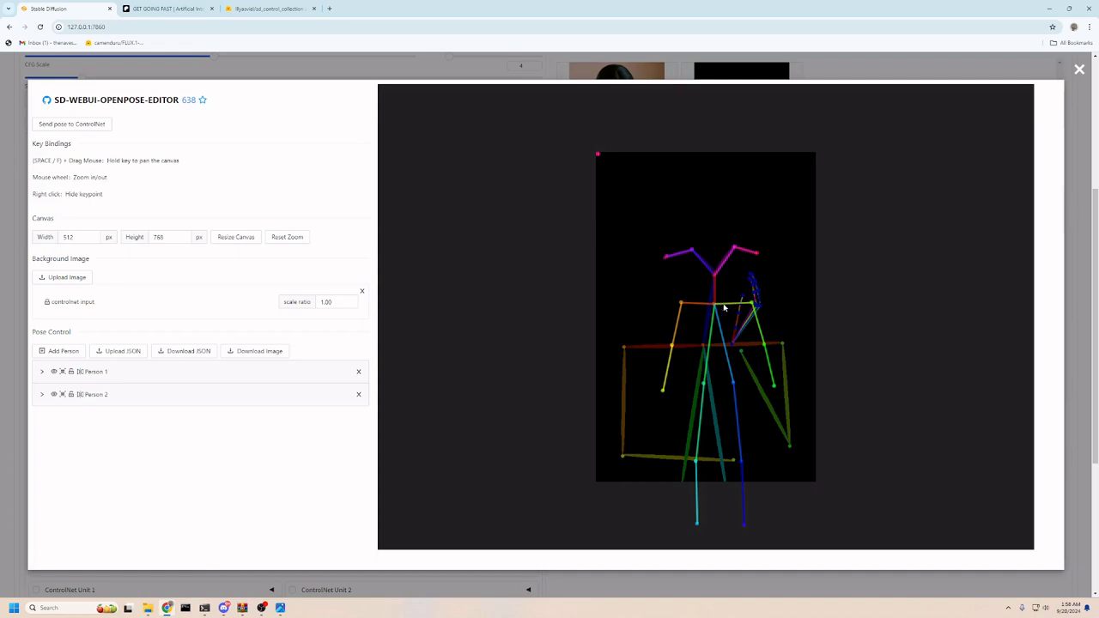
left_click_drag(713, 303, 704, 345)
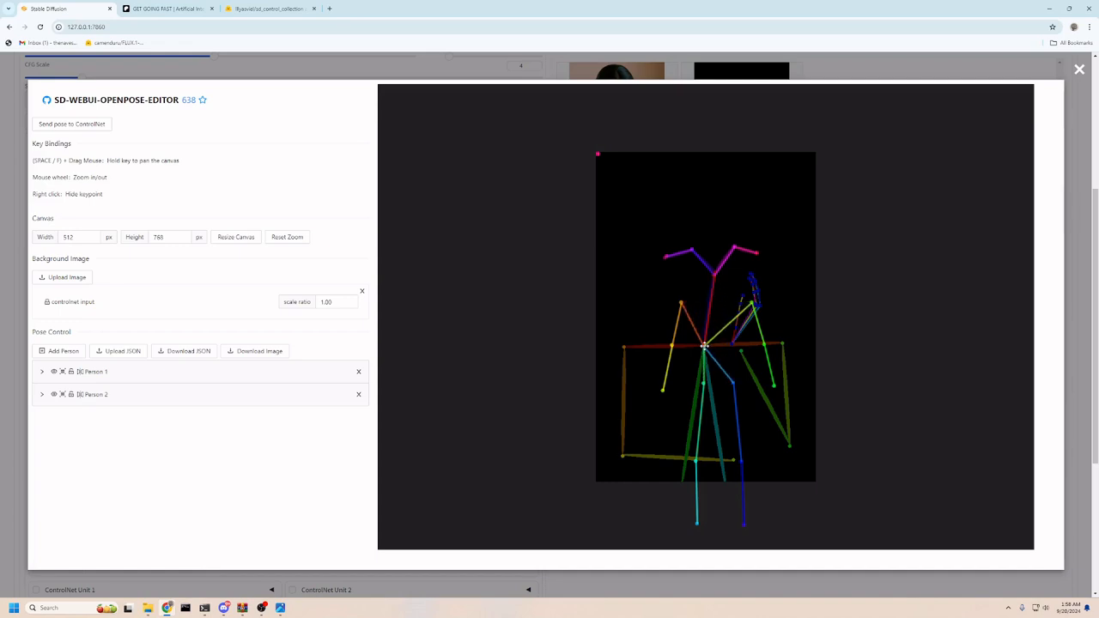
Align the shoulder, elbow and wrist keypoints of both arms with the arm bones of the background pose
left_click_drag(680, 301, 624, 457)
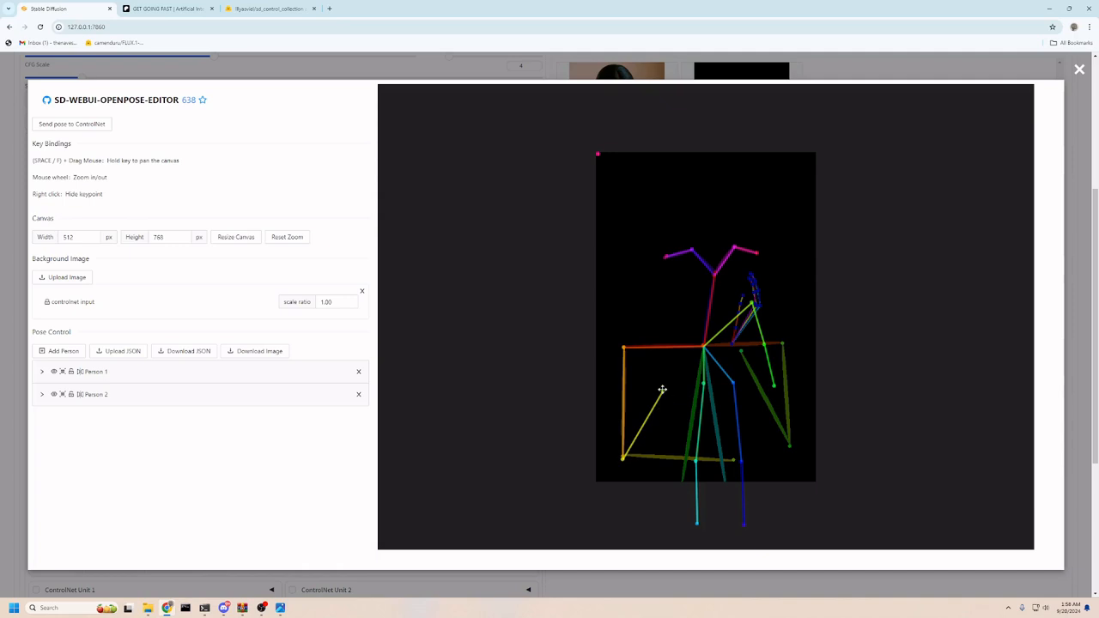
left_click_drag(662, 390, 734, 461)
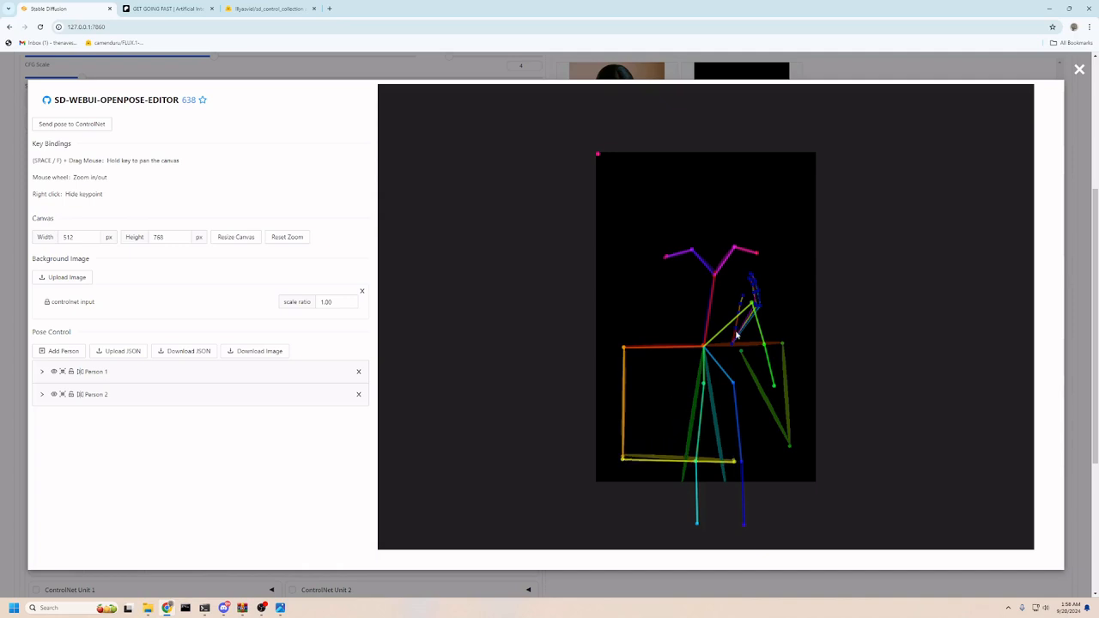
left_click_drag(751, 300, 788, 445)
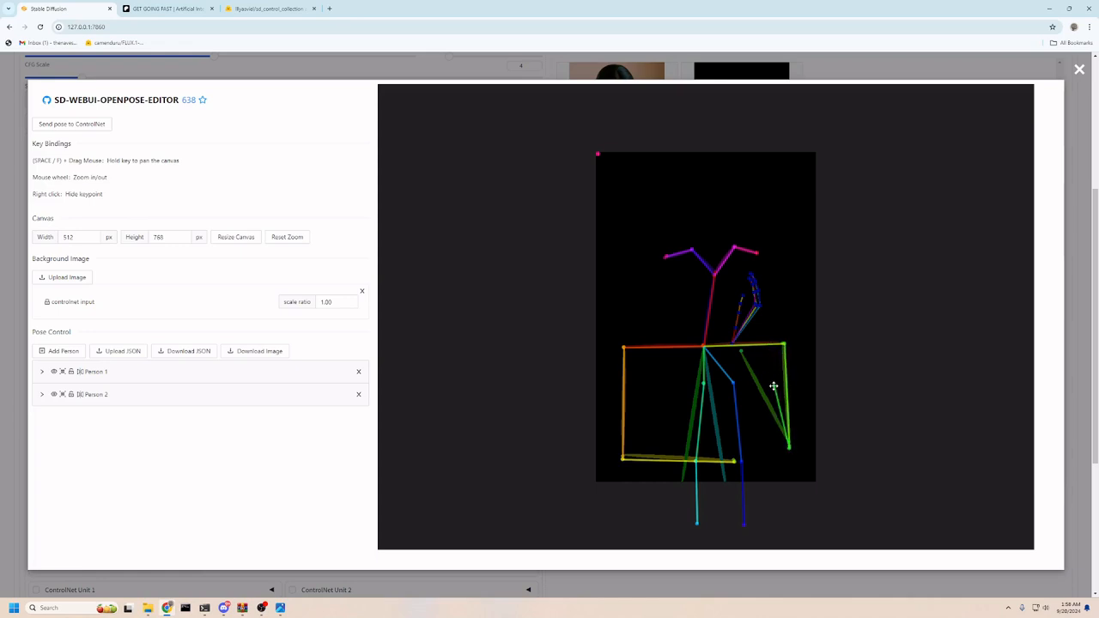
left_click_drag(774, 387, 740, 351)
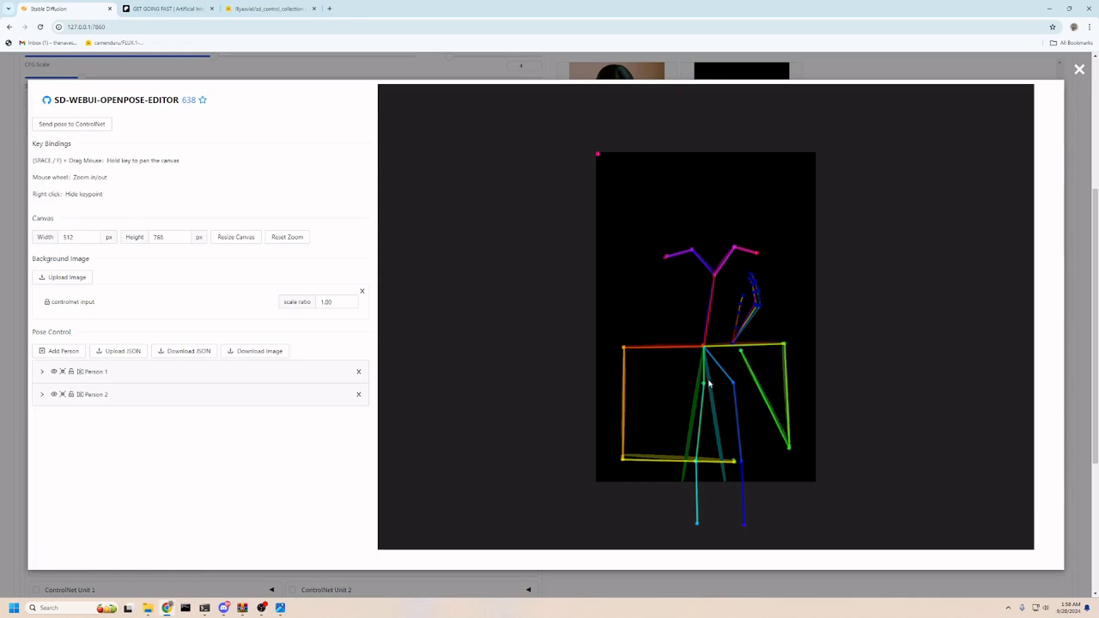
Align both hip keypoints with the background leg ends, hide the knees and ankles, and fine-tune the right elbow
left_click_drag(702, 381, 682, 482)
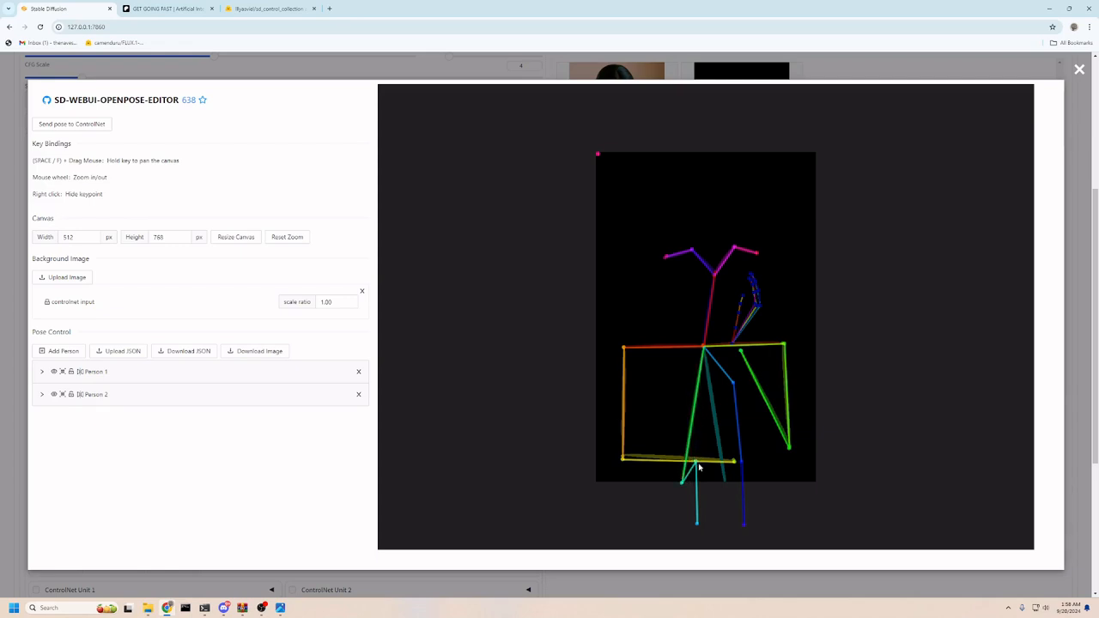
right_click(695, 462)
left_click_drag(737, 389, 725, 483)
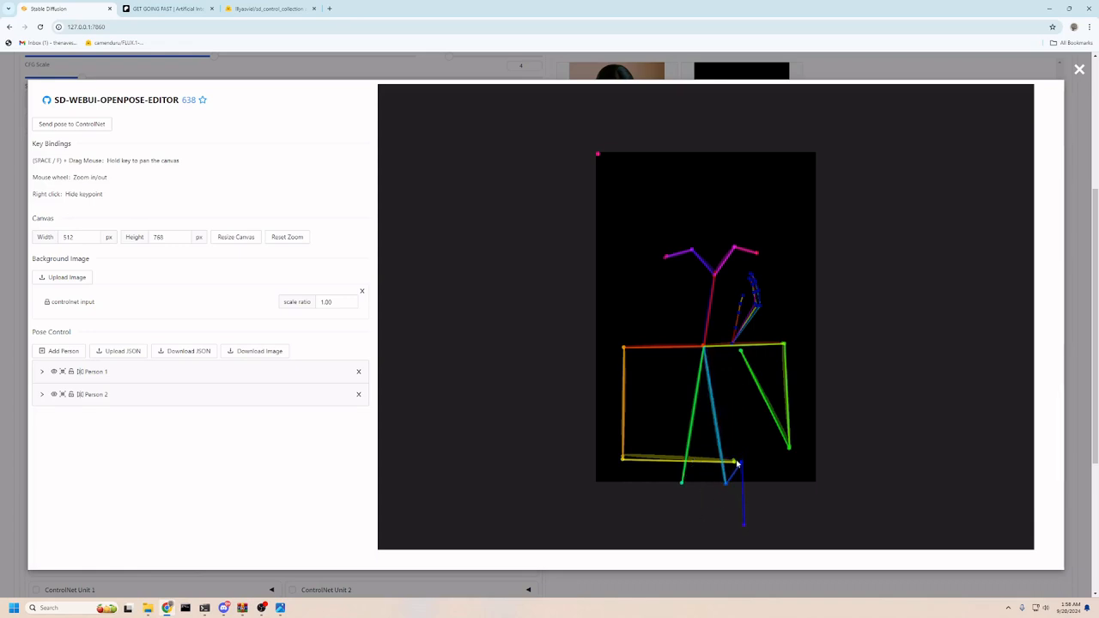
right_click(740, 461)
left_click_drag(624, 461, 623, 455)
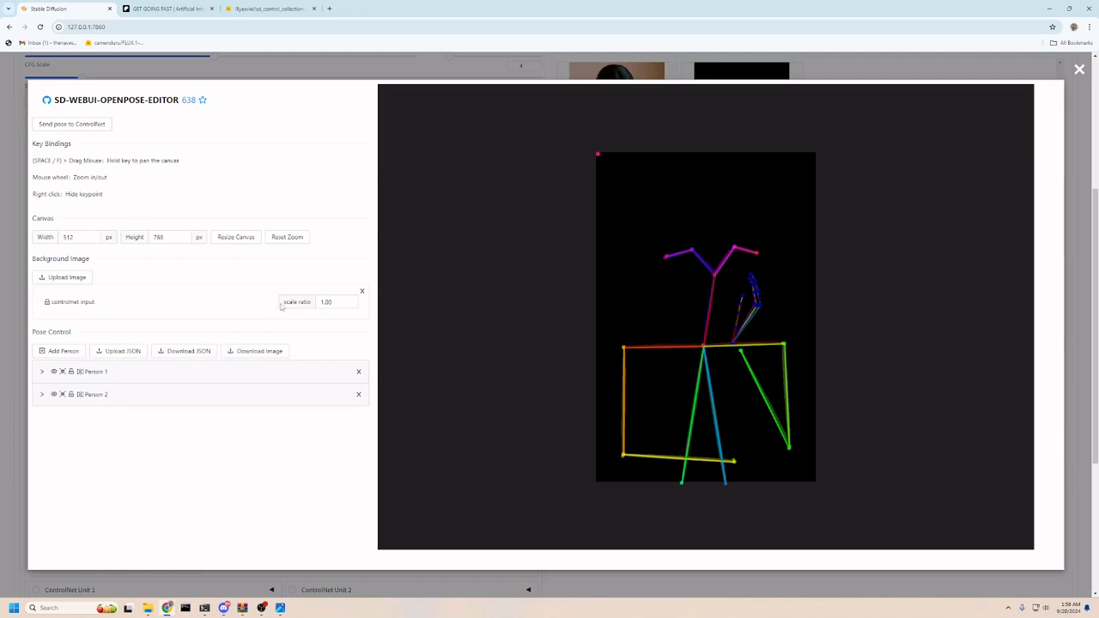
Toggle the visibility of Person 2 and Person 1 to tell them apart, and delete Person 1
left_click(53, 394)
left_click(53, 395)
left_click(53, 372)
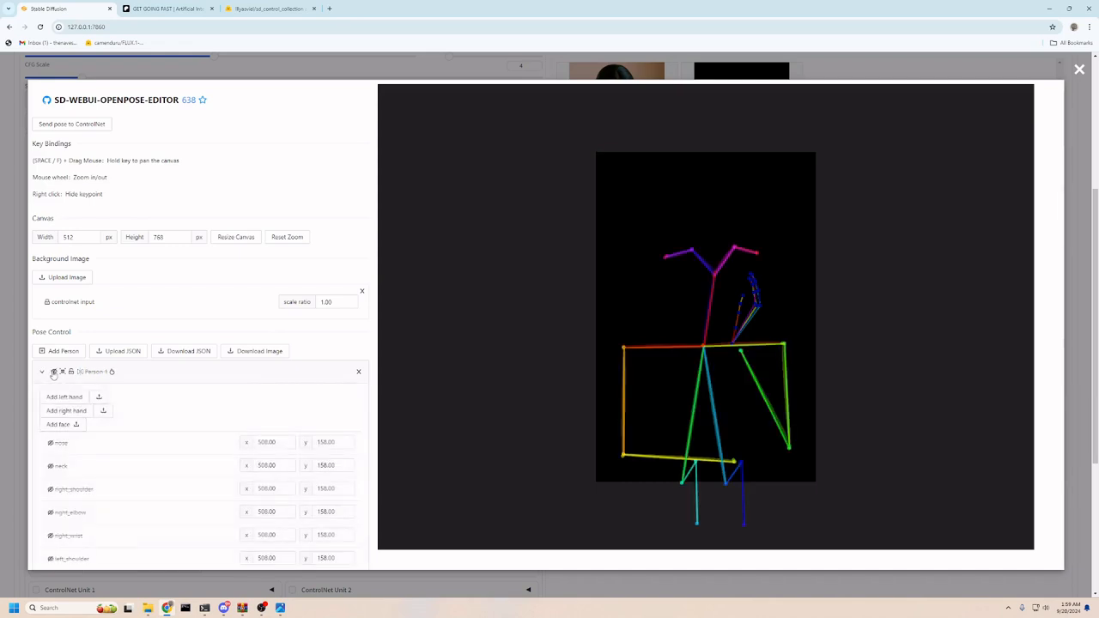
left_click(53, 372)
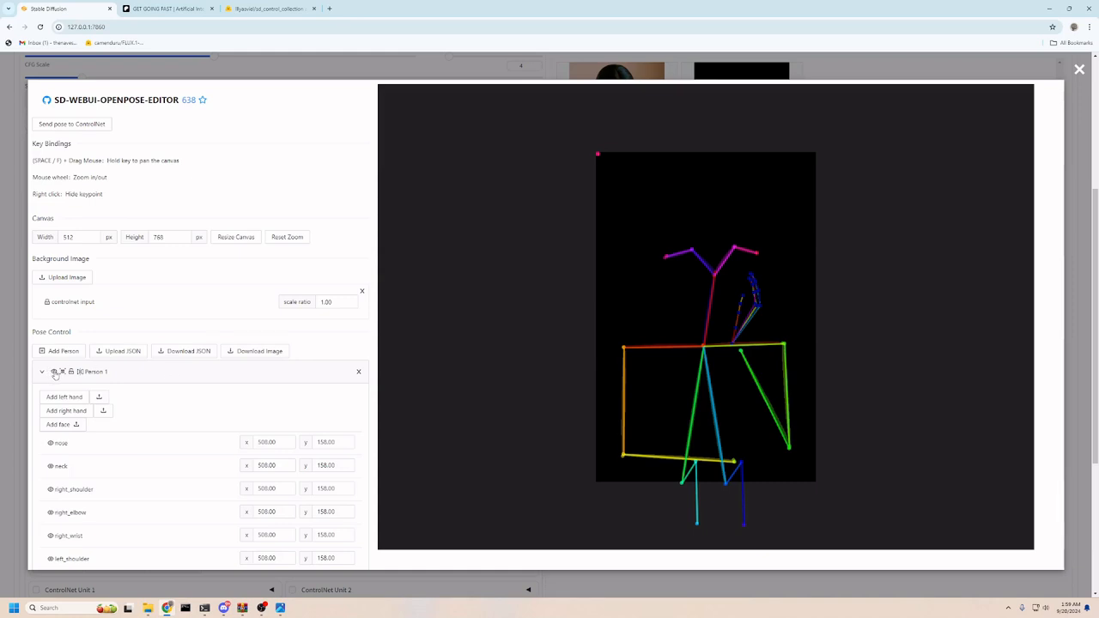
left_click(54, 372)
left_click(55, 373)
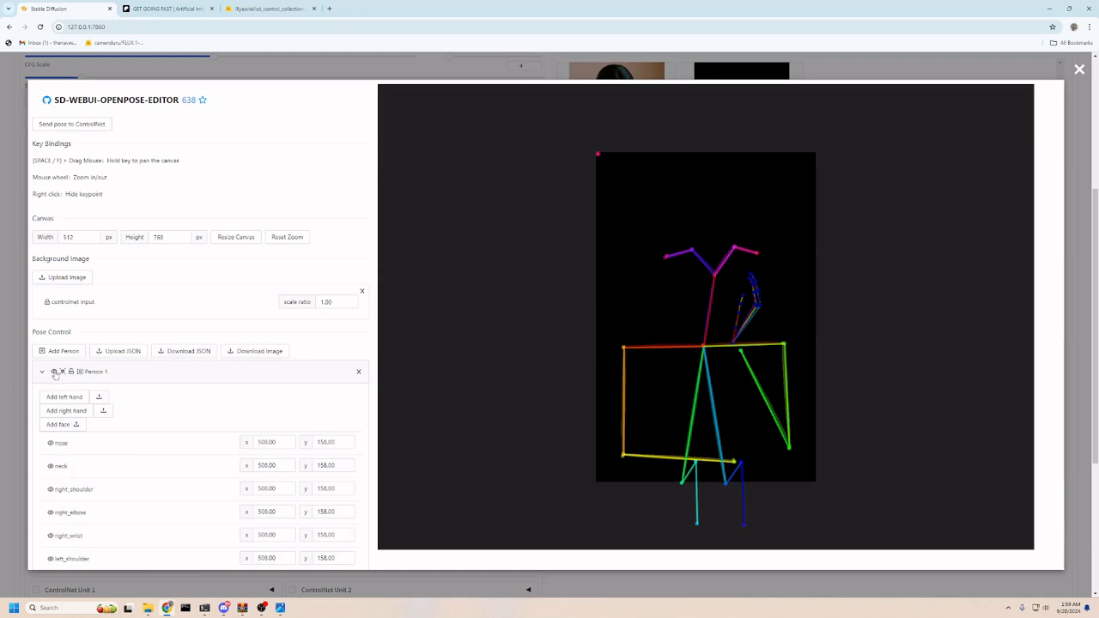
left_click(354, 375)
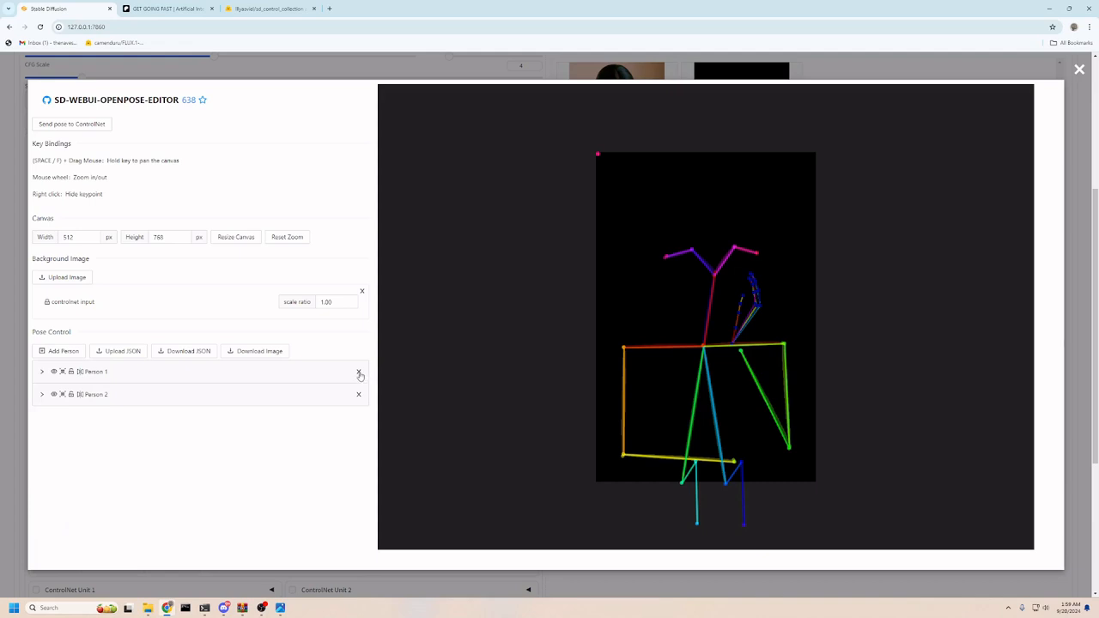
left_click(359, 372)
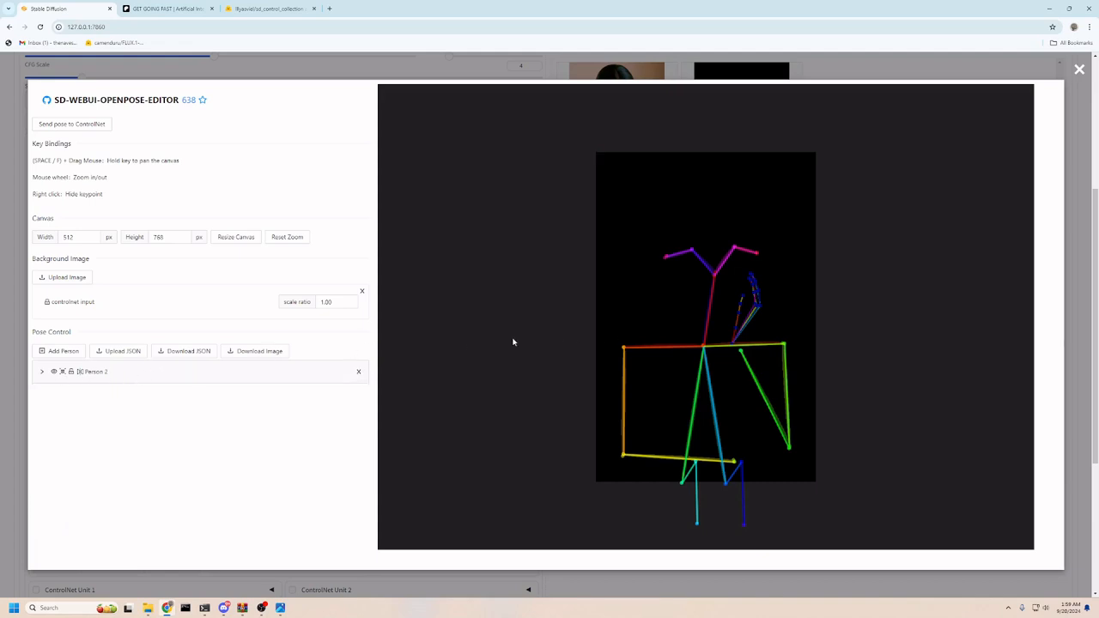
Toggle Person 2's visibility on and off to check which skeleton it controls
left_click(53, 372)
left_click(53, 373)
left_click(53, 371)
left_click(53, 372)
left_click(53, 372)
left_click(53, 372)
Hide the right_knee, right_ankle, left_knee and left_ankle keypoints in Person 2's keypoint list
left_click(41, 372)
scroll(513, 399, "down", 2)
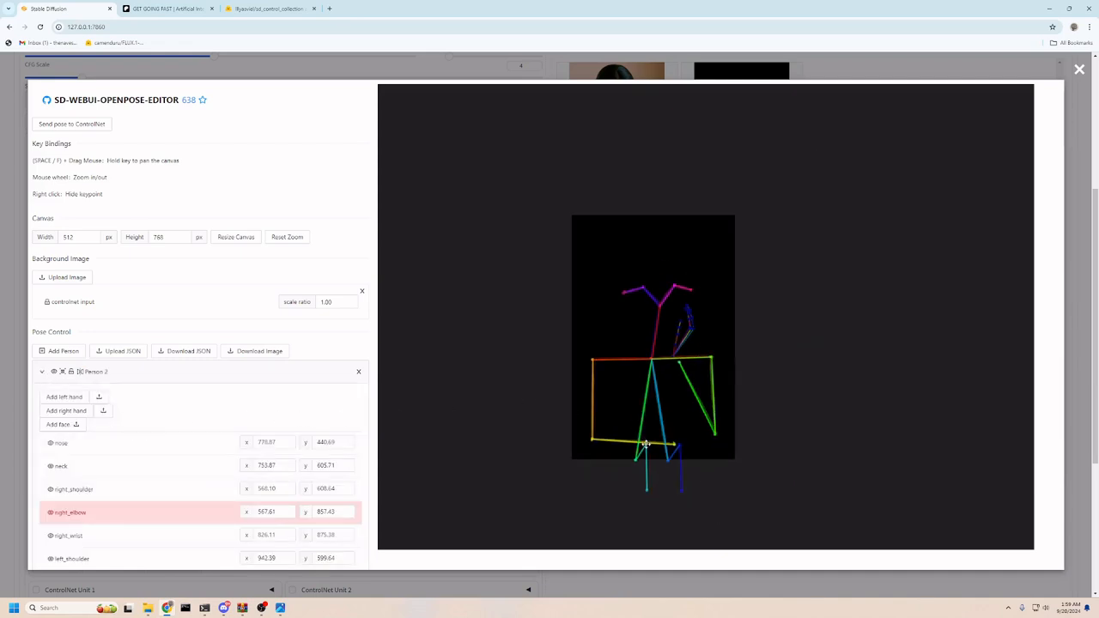
scroll(295, 424, "down", 3)
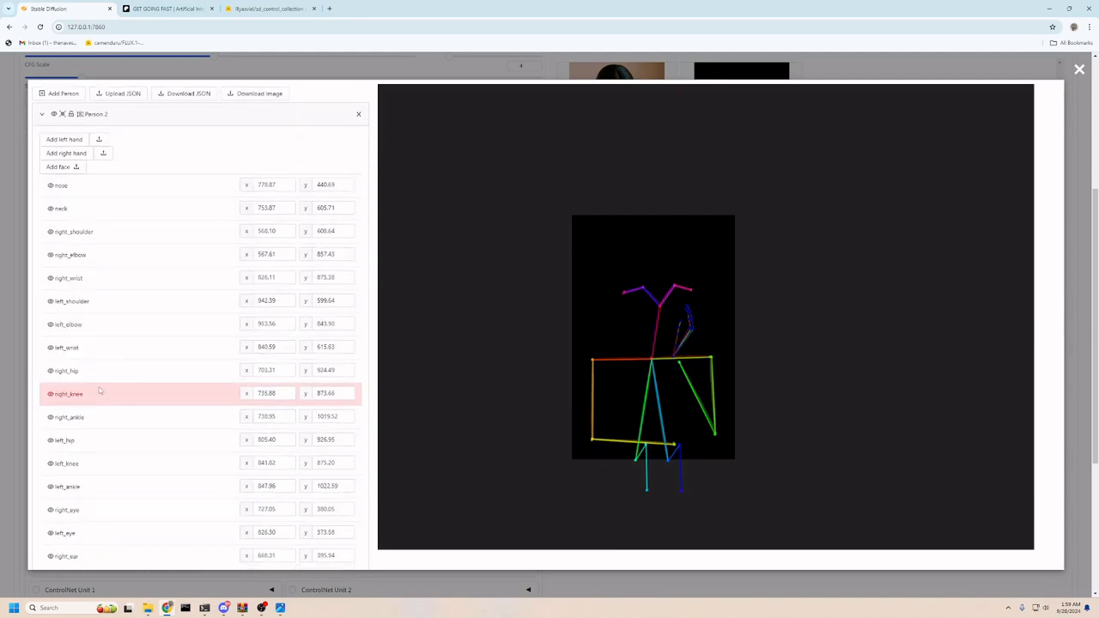
scroll(46, 394, "down", 1)
left_click(51, 363)
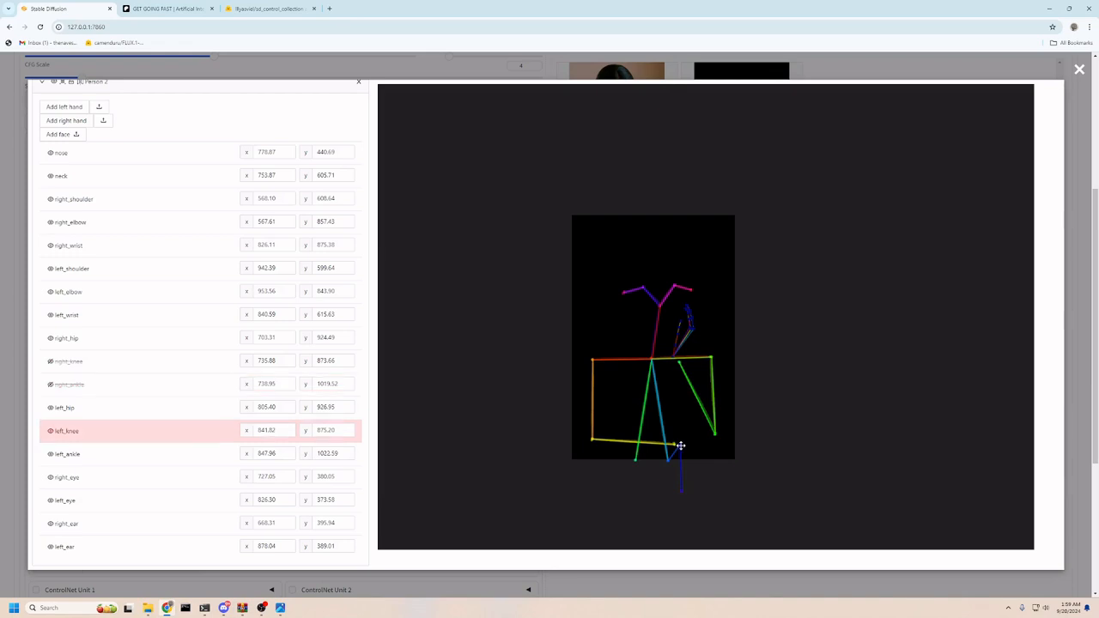
left_click(51, 431)
Add a left hand to Person 2, flip, rotate and narrow it, and place it over the background hand
scroll(665, 343, "up", 1)
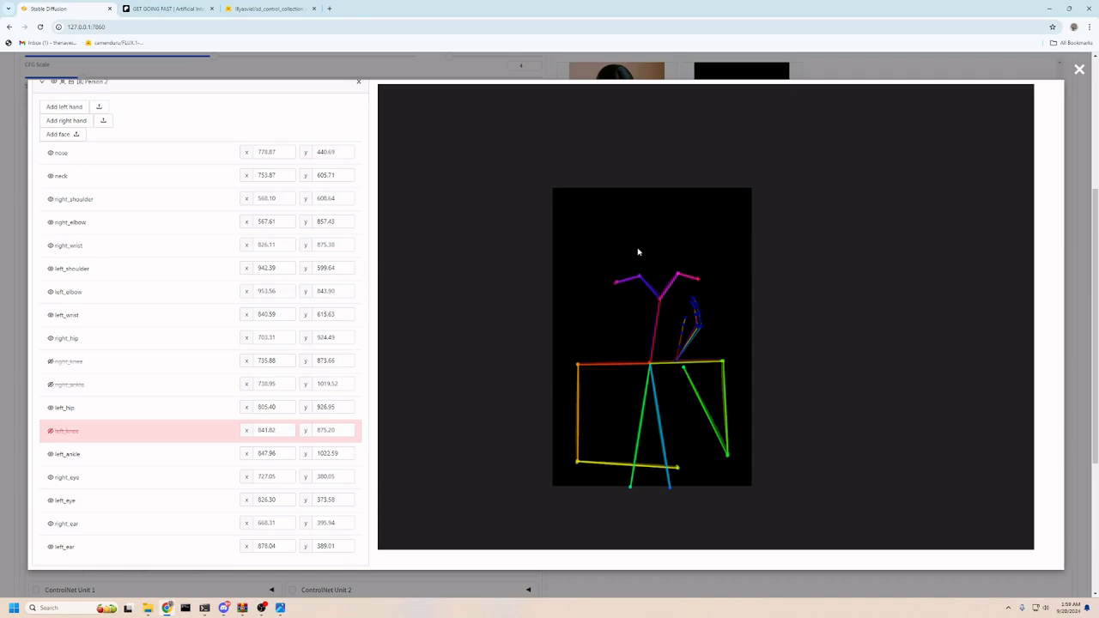
left_click(67, 106)
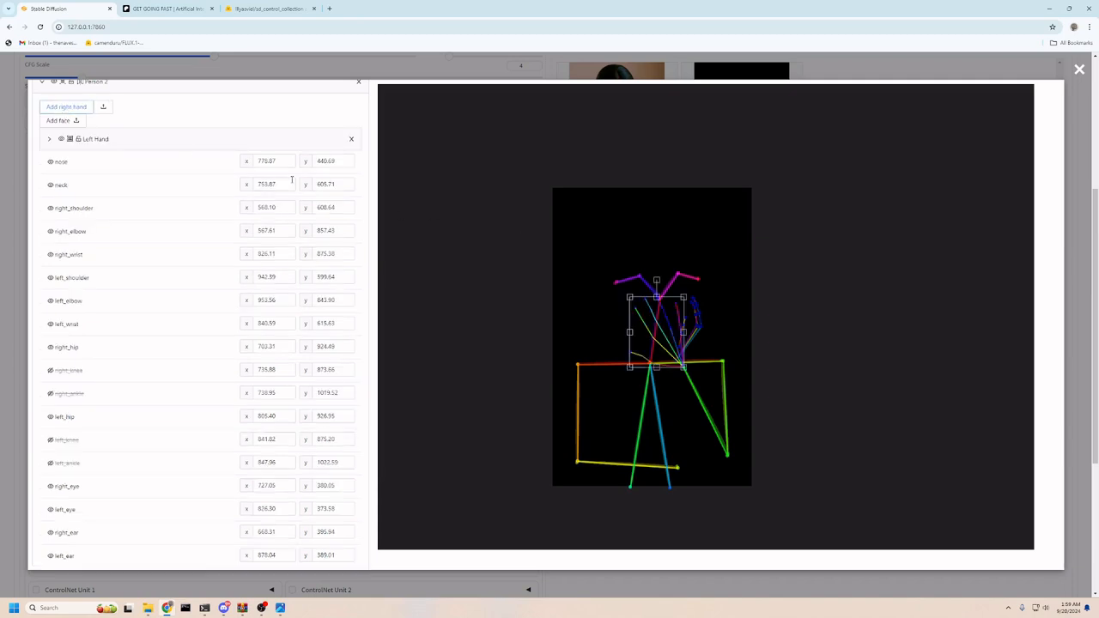
left_click_drag(659, 335, 663, 230)
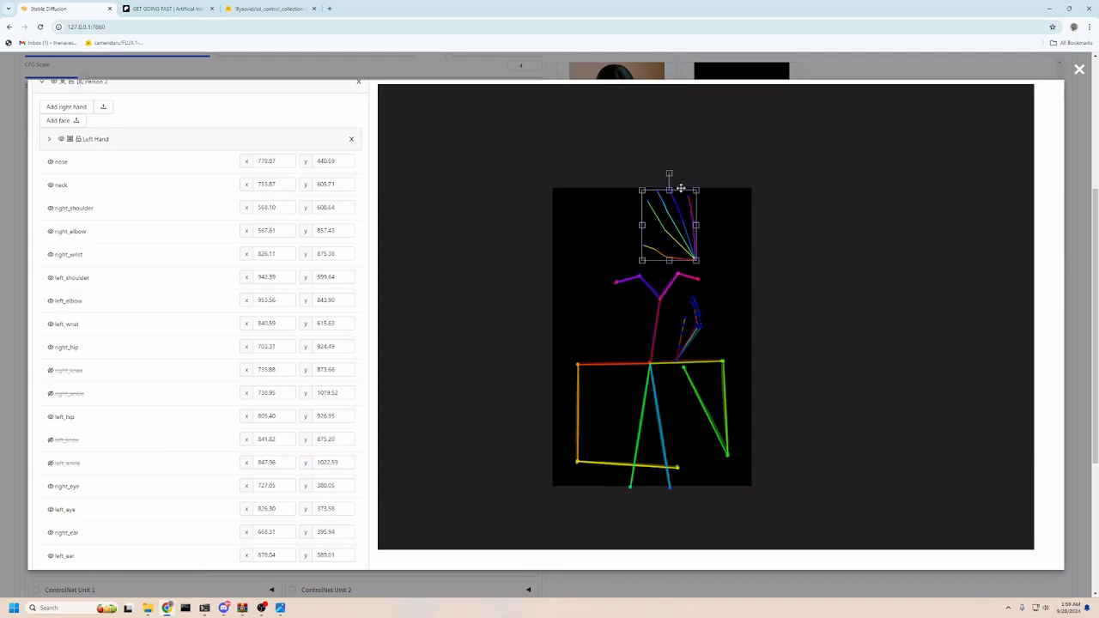
left_click_drag(671, 171, 735, 209)
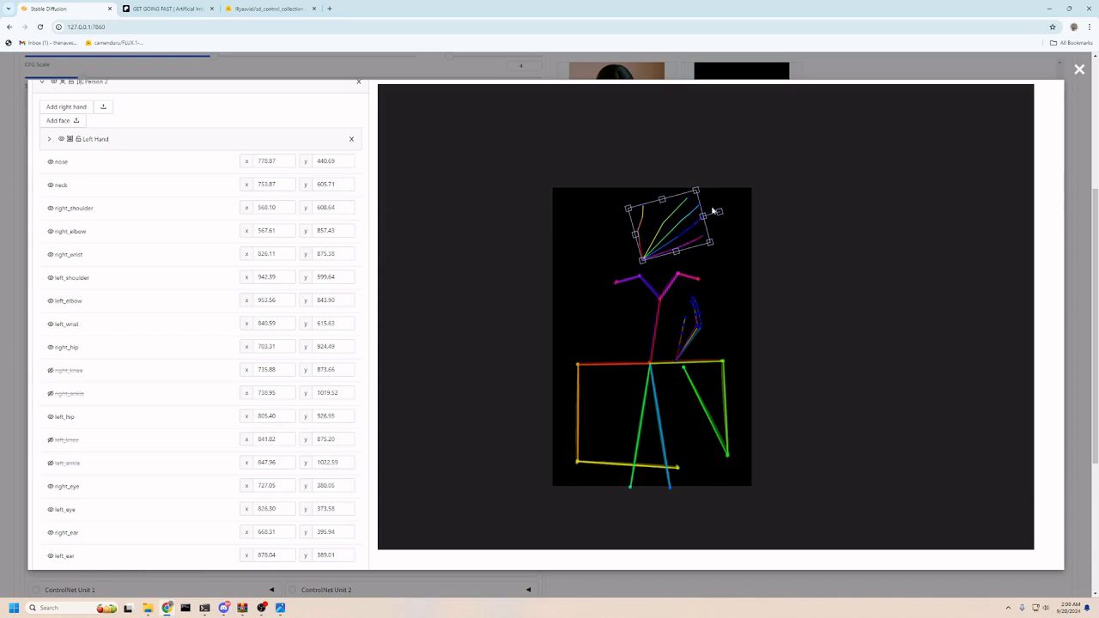
left_click_drag(703, 214, 685, 217)
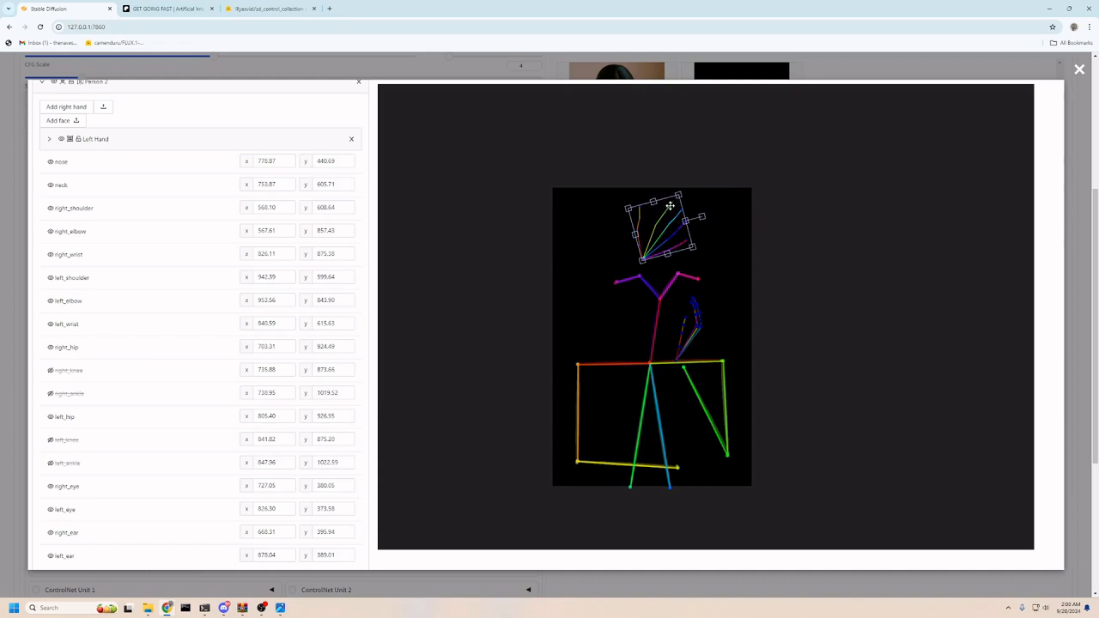
left_click_drag(672, 202, 705, 327)
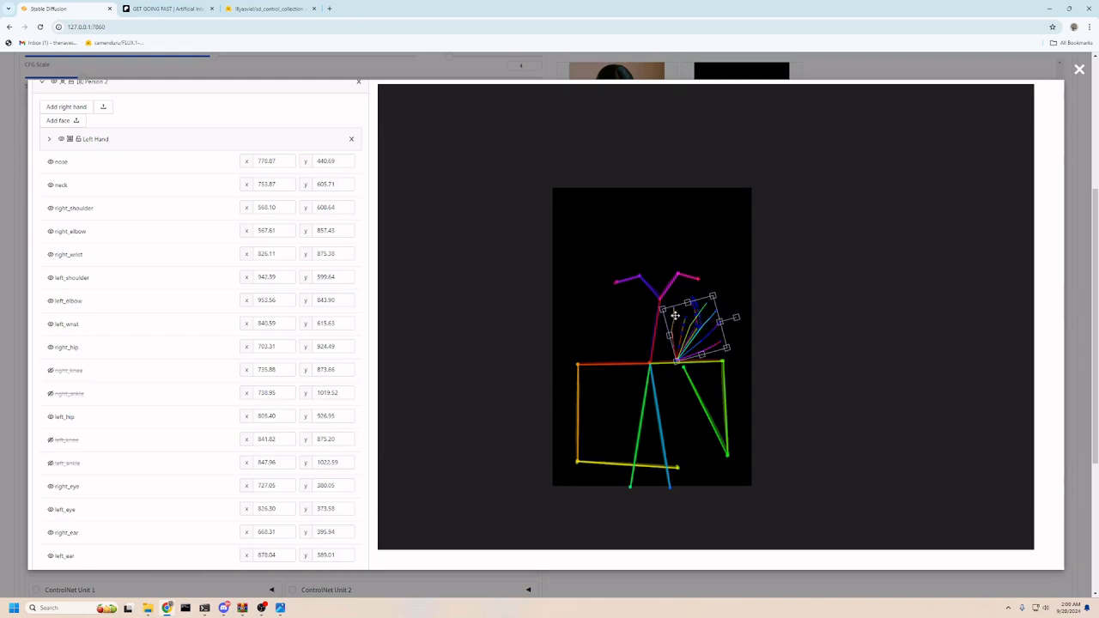
Expand the Left Hand keypoints for individual editing and align the thumb joints with the thumb in the background pose
left_click(730, 266)
left_click(673, 347)
left_click(655, 330)
left_click(672, 327)
left_click_drag(672, 328, 664, 307)
scroll(145, 245, "up", 2)
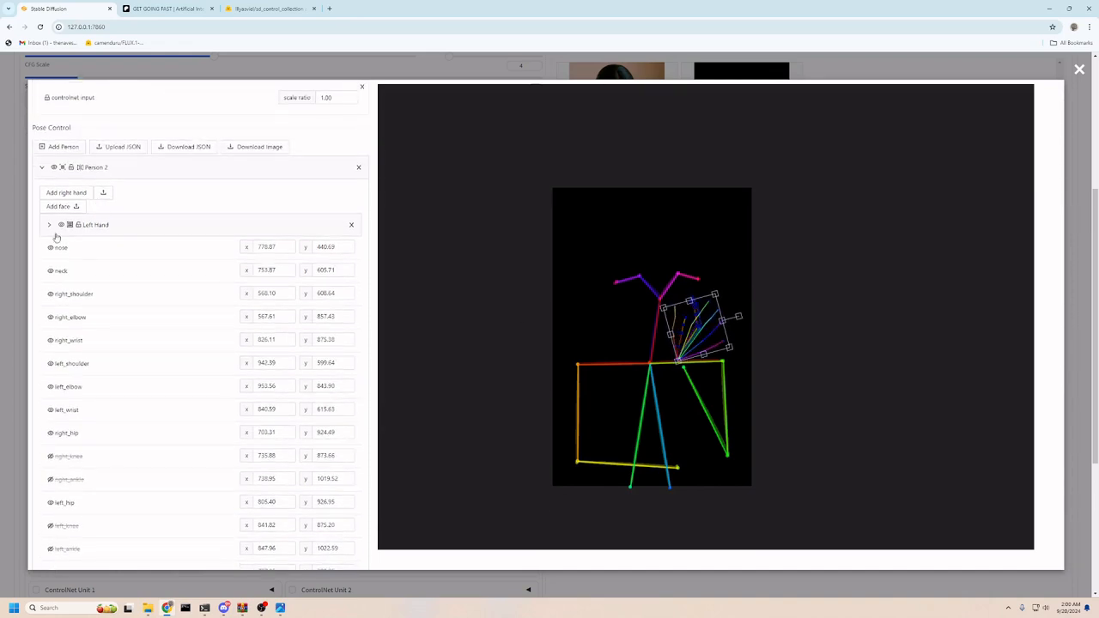
left_click(49, 226)
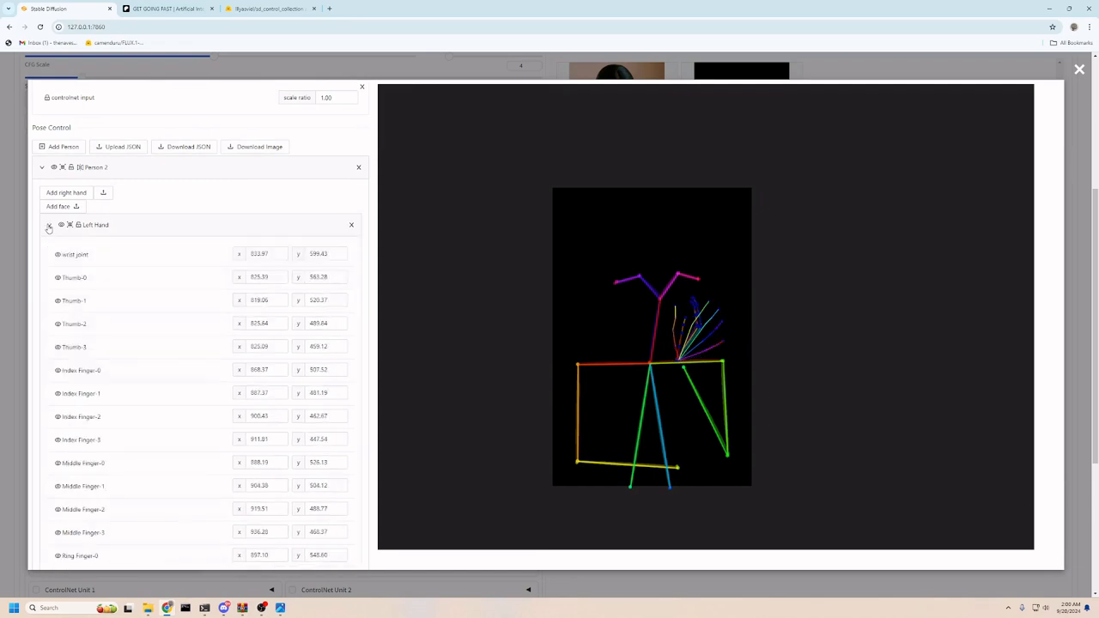
left_click(59, 300)
scroll(679, 312, "up", 3)
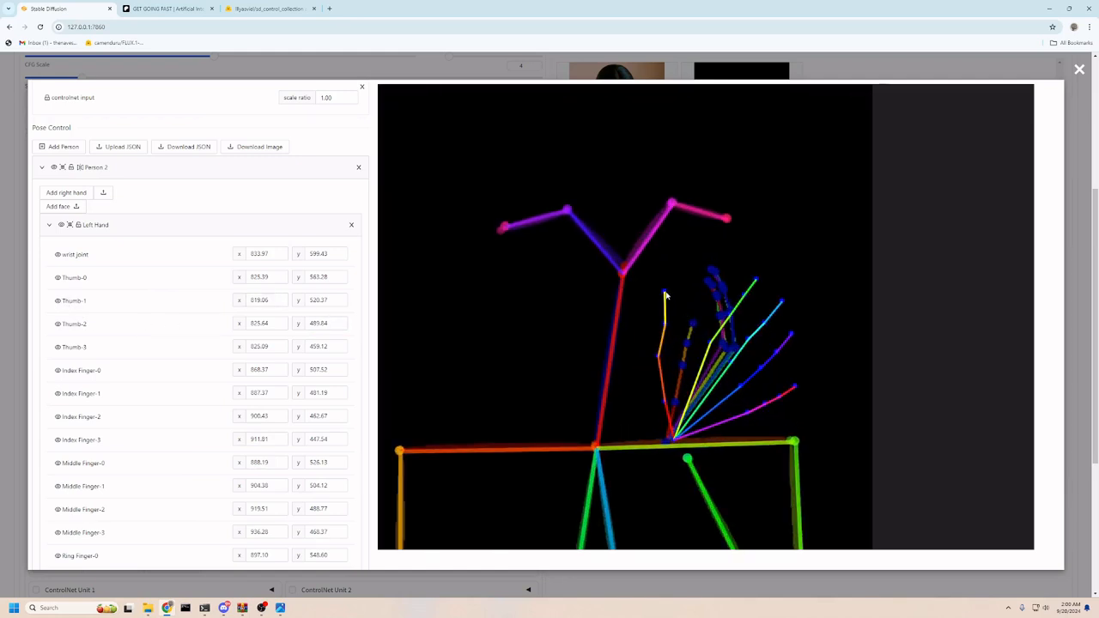
left_click_drag(665, 296, 671, 402)
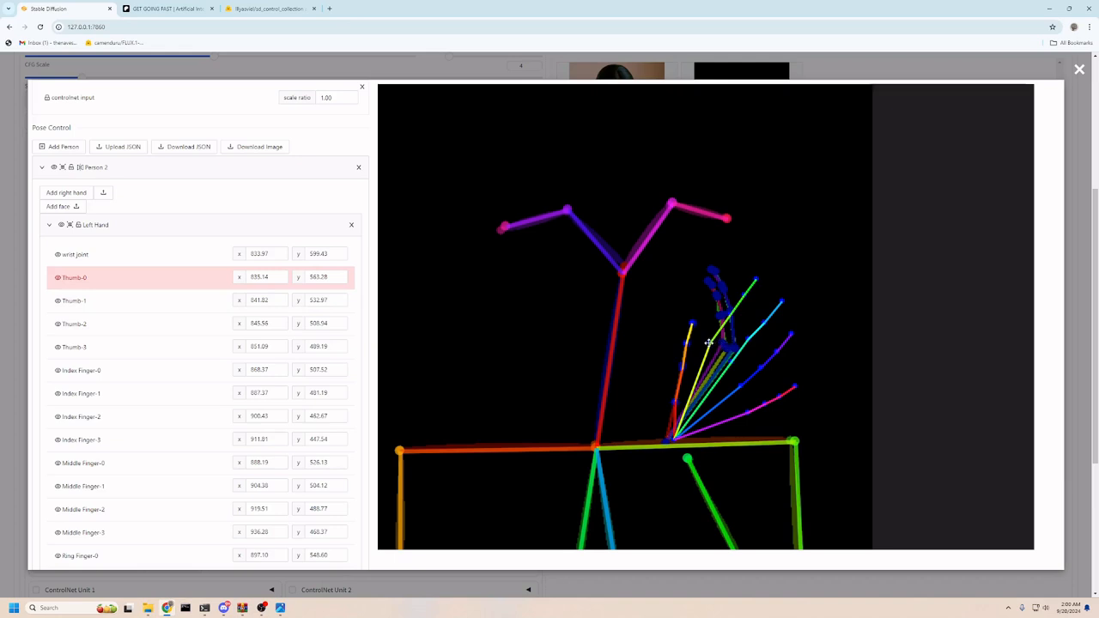
Align the index, middle, ring and little finger joints of the left hand with the fingers in the background pose
left_click_drag(729, 346, 712, 277)
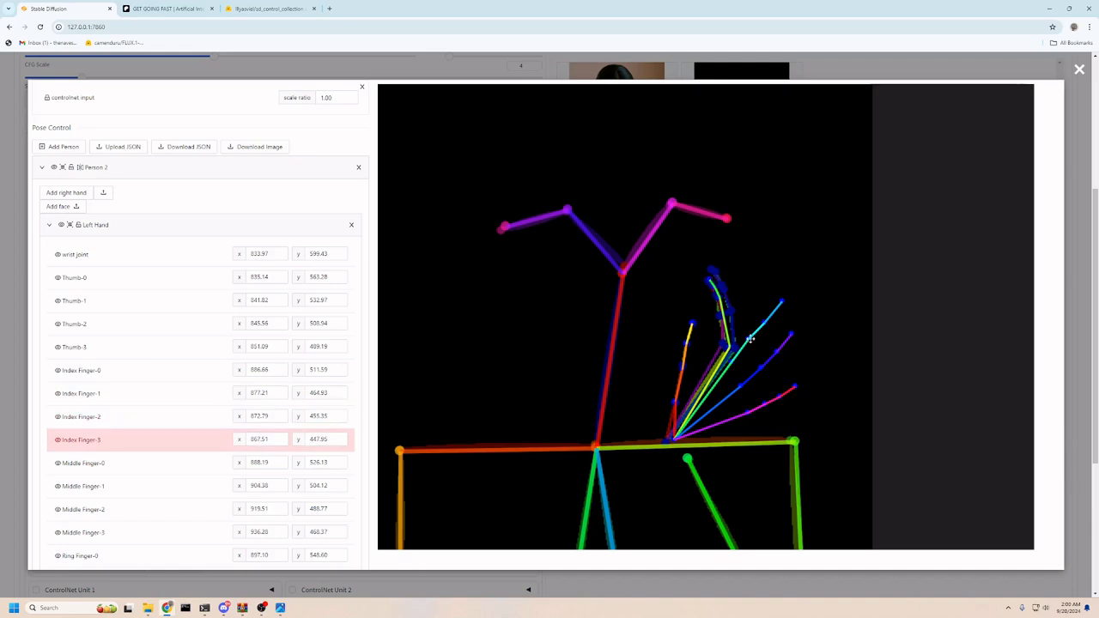
left_click_drag(749, 337, 724, 286)
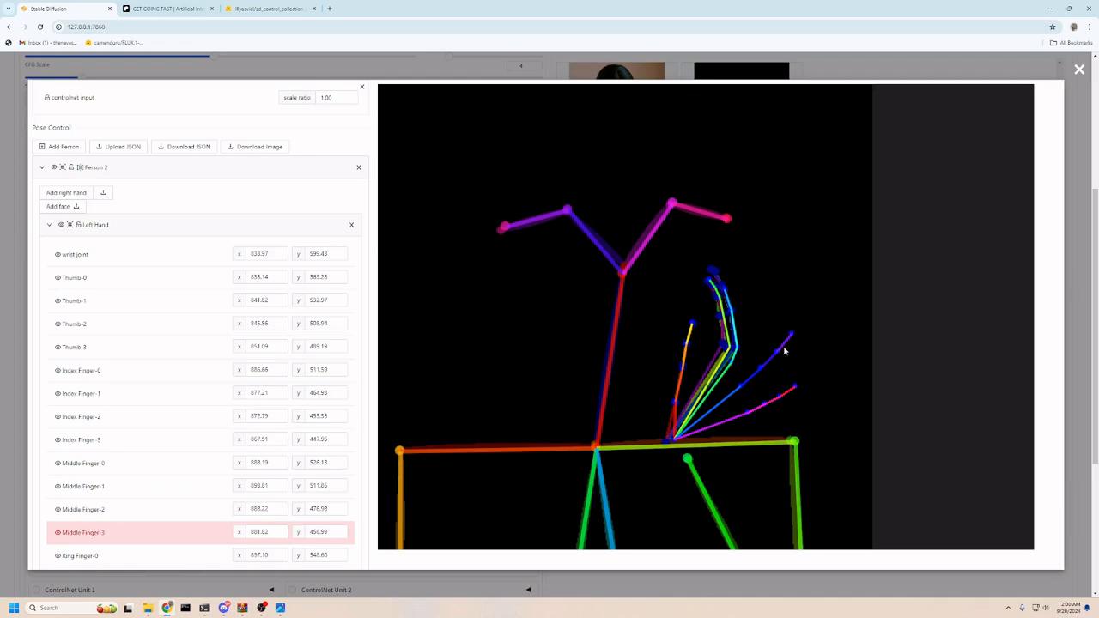
left_click_drag(735, 389, 714, 277)
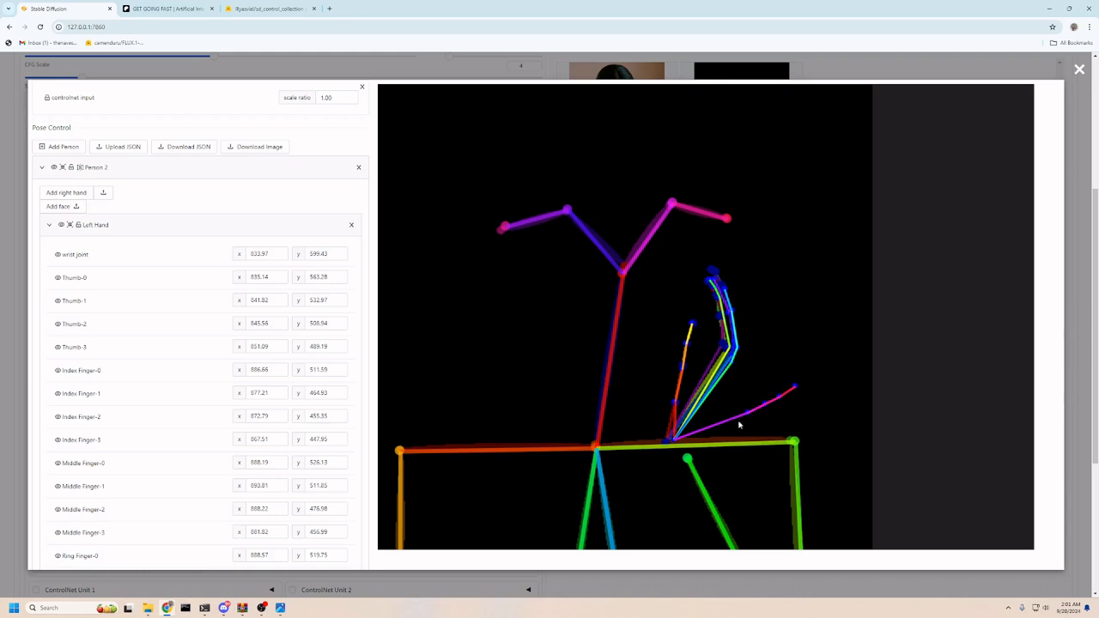
left_click_drag(746, 413, 723, 344)
left_click_drag(768, 410, 716, 296)
left_click_drag(796, 384, 716, 294)
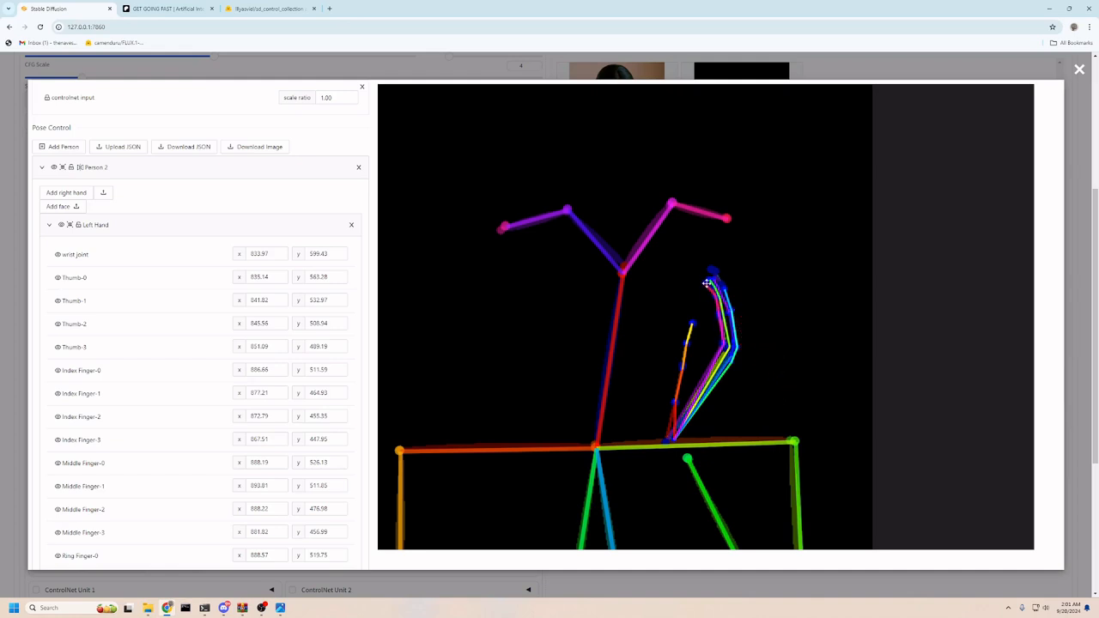
Send the finished pose to ControlNet Unit 0 and return to the prompt area
scroll(753, 318, "down", 3)
scroll(756, 322, "down", 2)
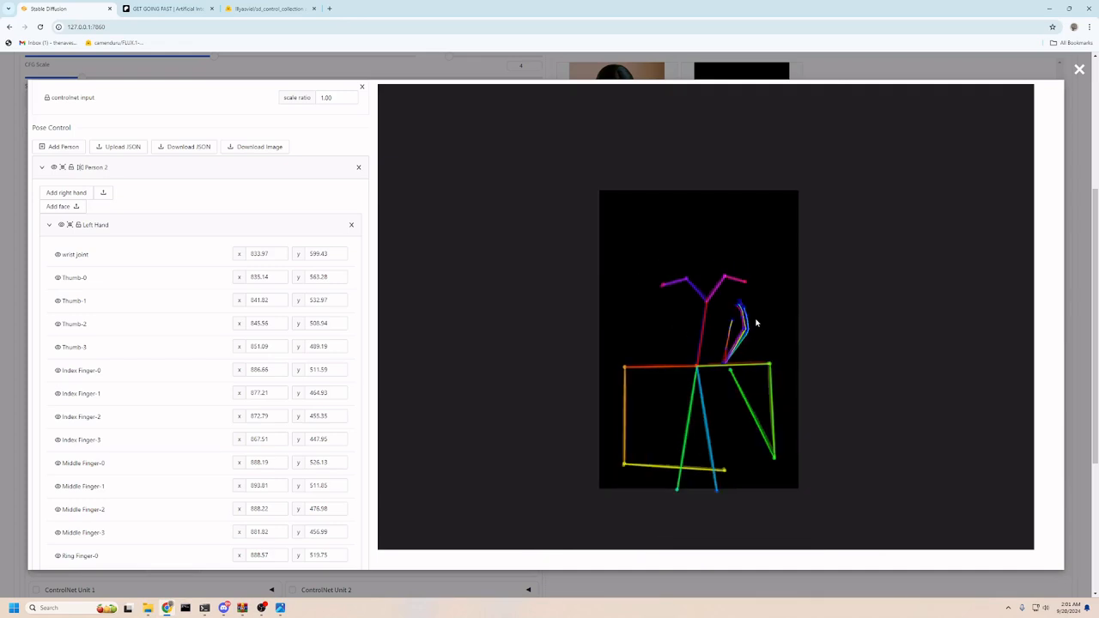
scroll(210, 181, "up", 5)
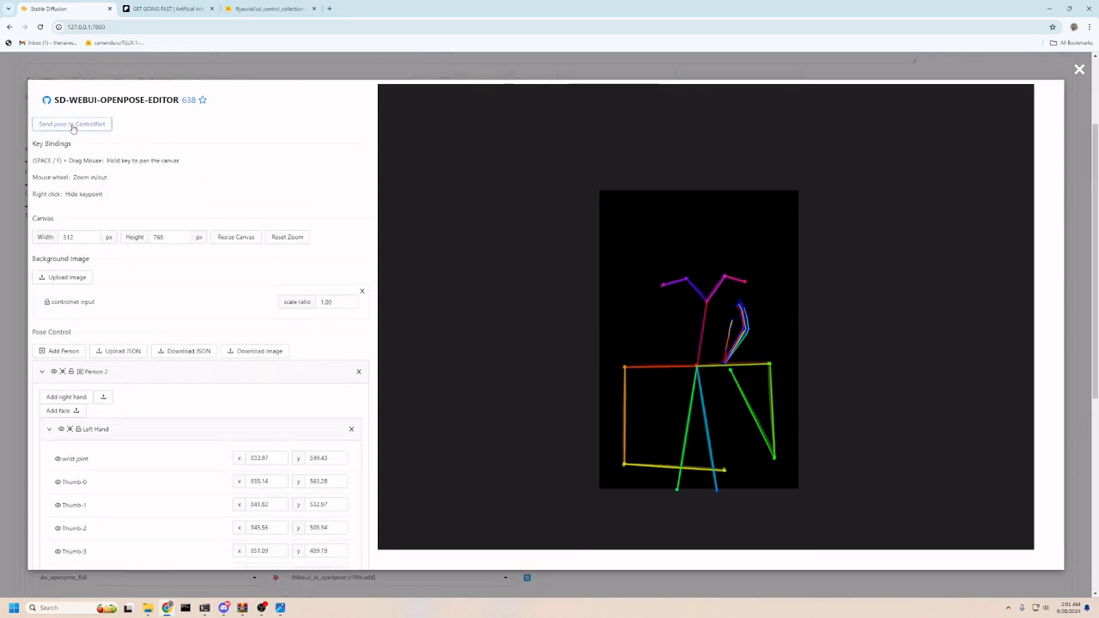
left_click(72, 126)
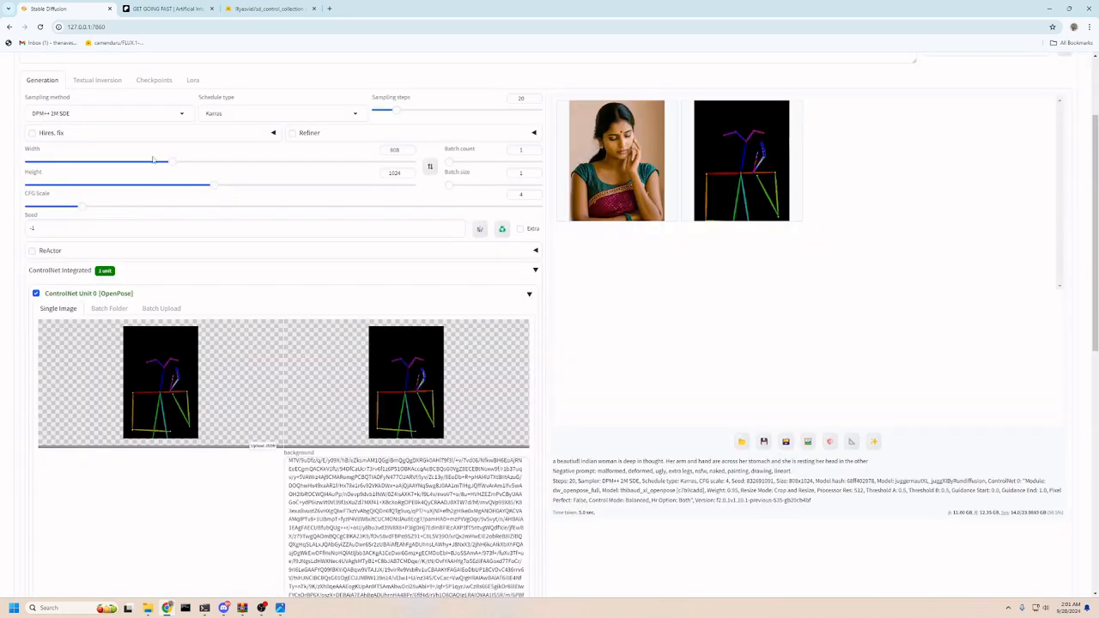
scroll(303, 242, "up", 2)
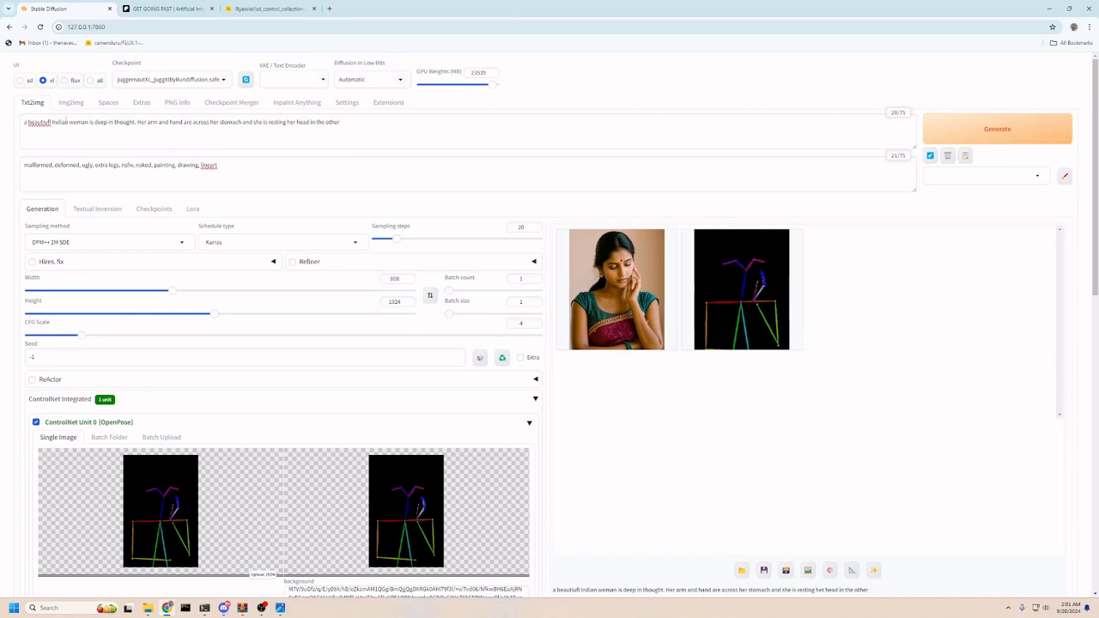
Replace "Indian" with "Lebanese" in the prompt and generate a new image
mouse_move(69, 121)
left_mouse_down()
mouse_move(28, 122)
mouse_move(53, 121)
left_mouse_up()
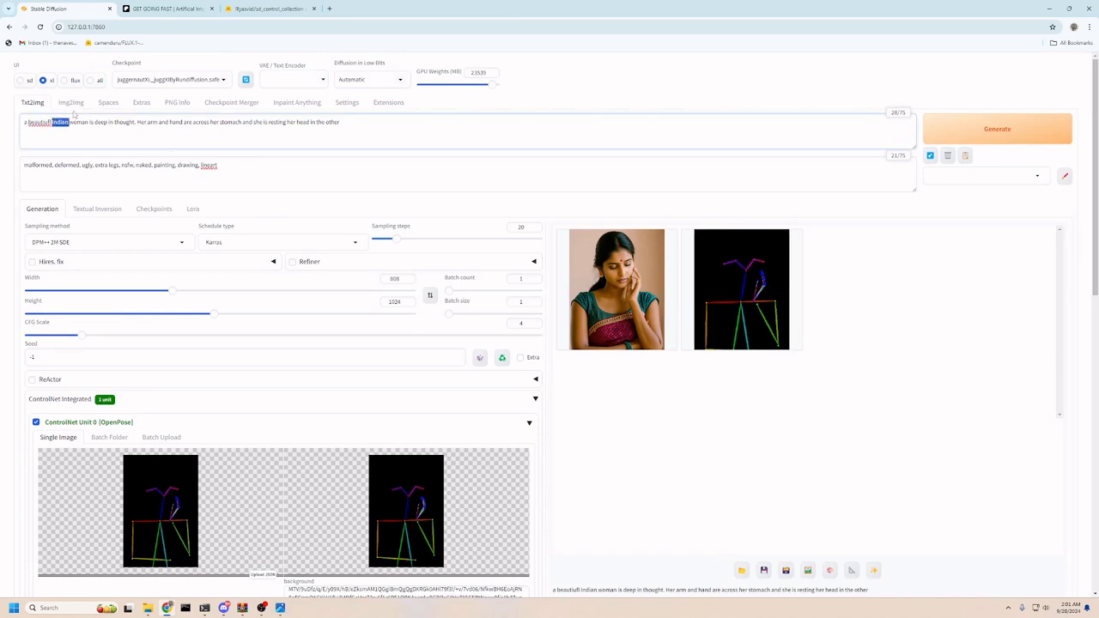
type("Lebanese")
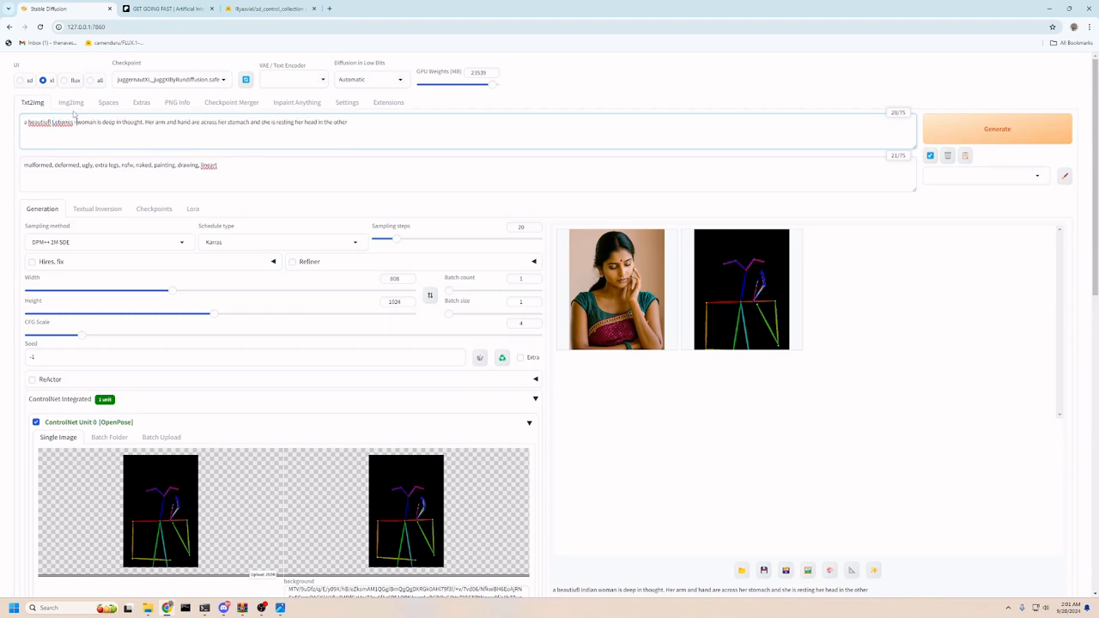
type(" woman")
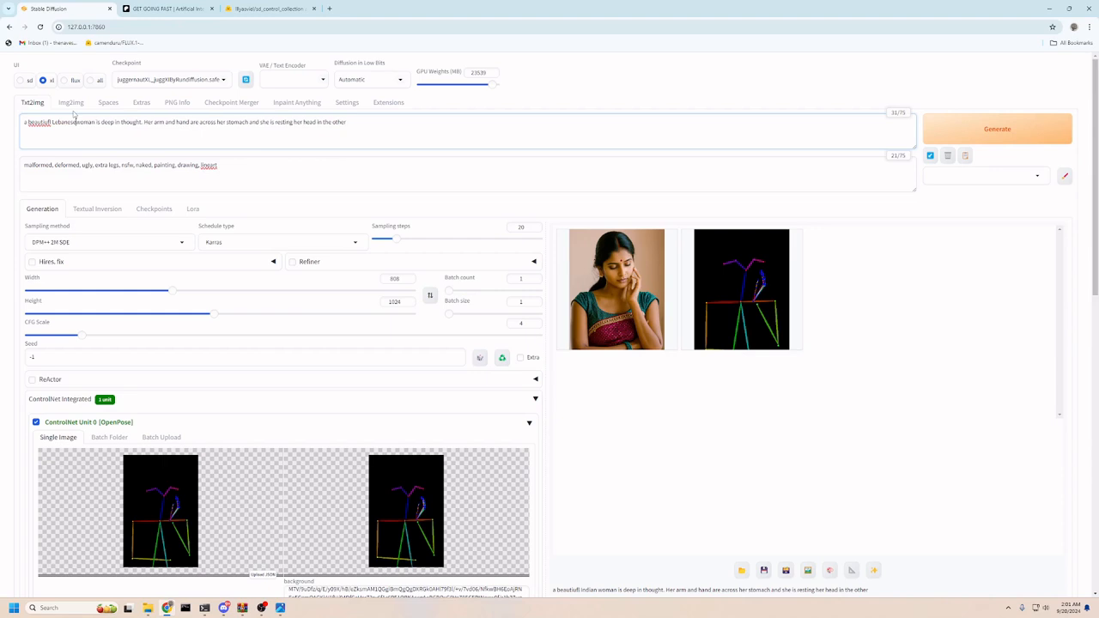
key("ctrl+Return")
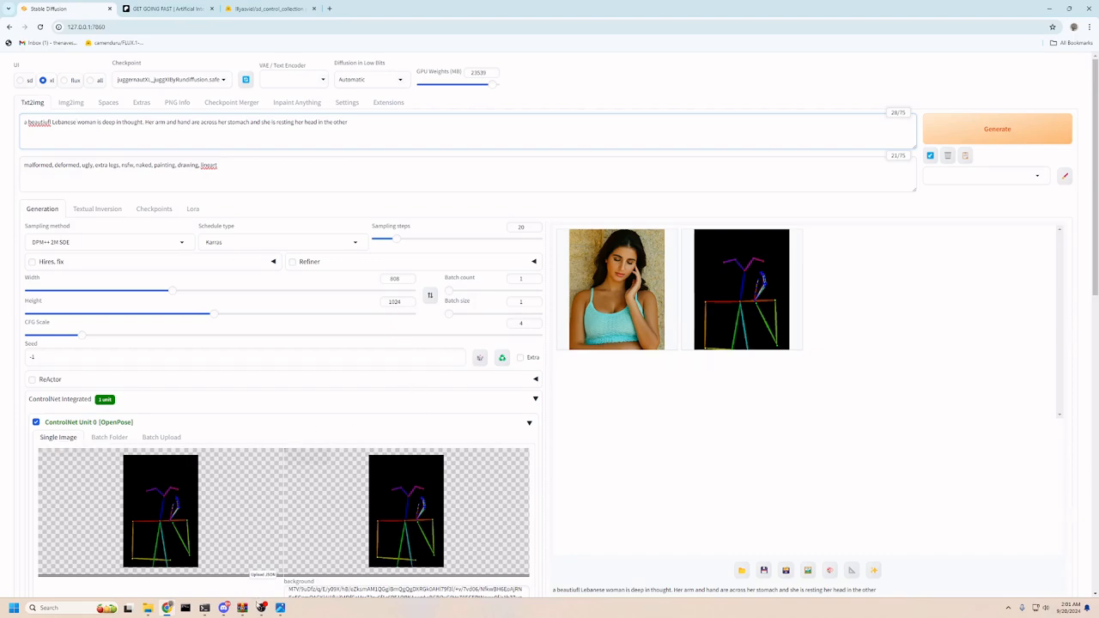
left_click(261, 607)
left_click(230, 501)
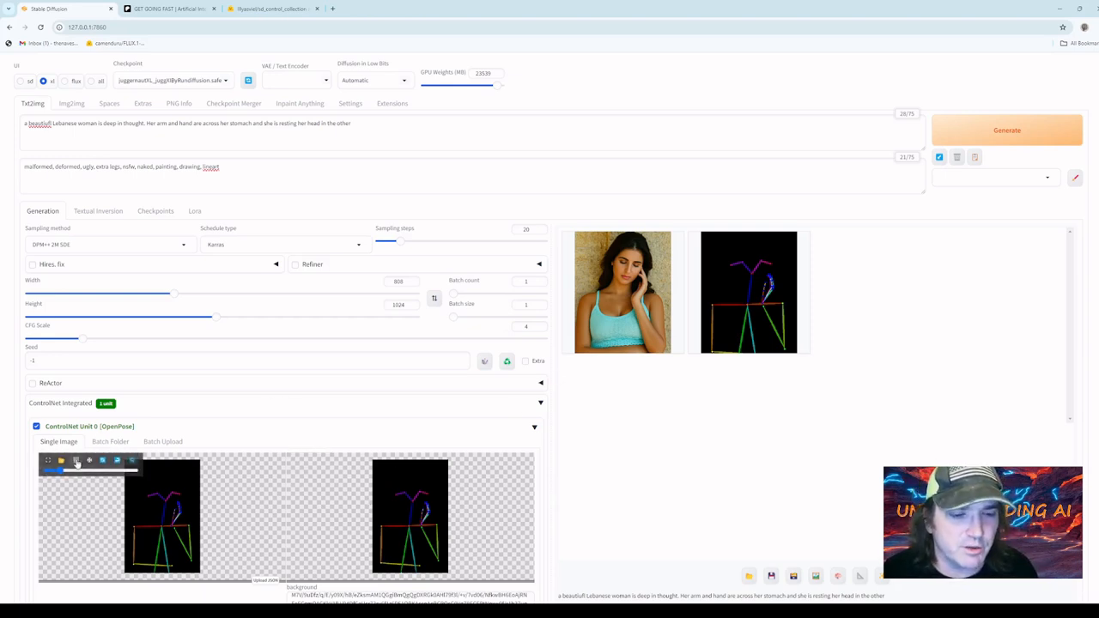
Replace Unit 0's control image with the newly generated portrait and run the dw_openpose_full preprocessor preview on it
left_click(76, 461)
left_click_drag(622, 297, 200, 493)
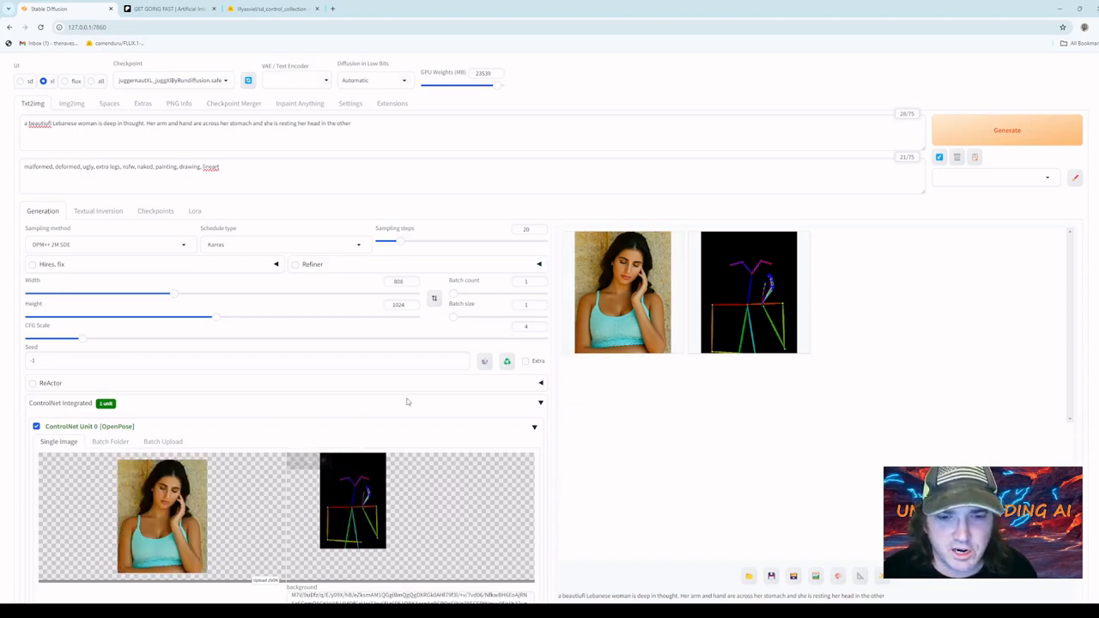
scroll(408, 401, "down", 5)
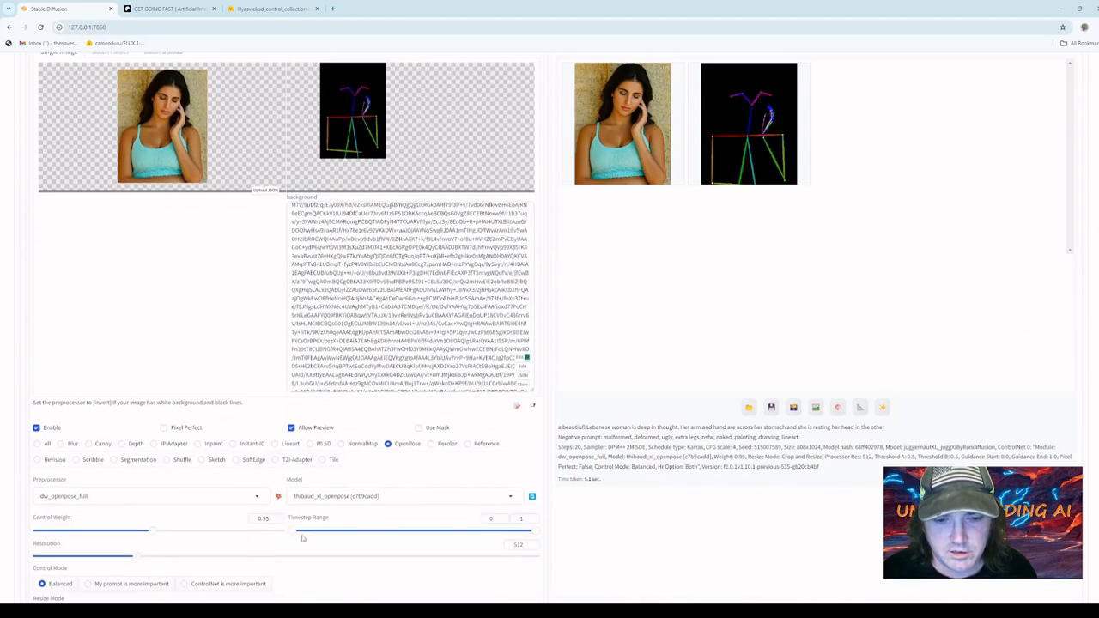
left_click(278, 496)
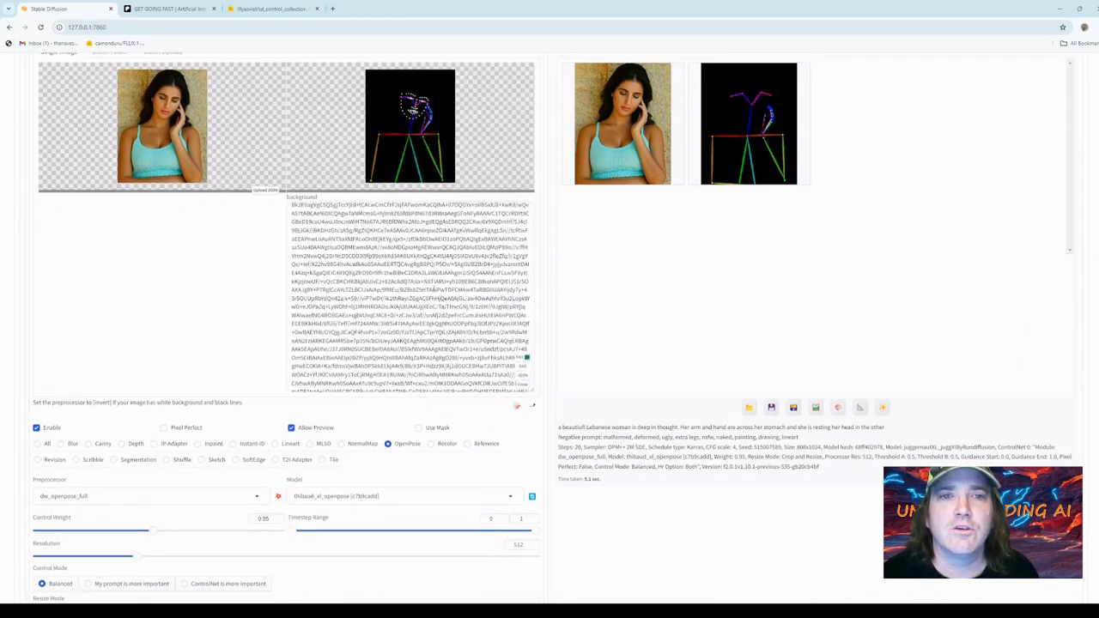
scroll(420, 244, "up", 3)
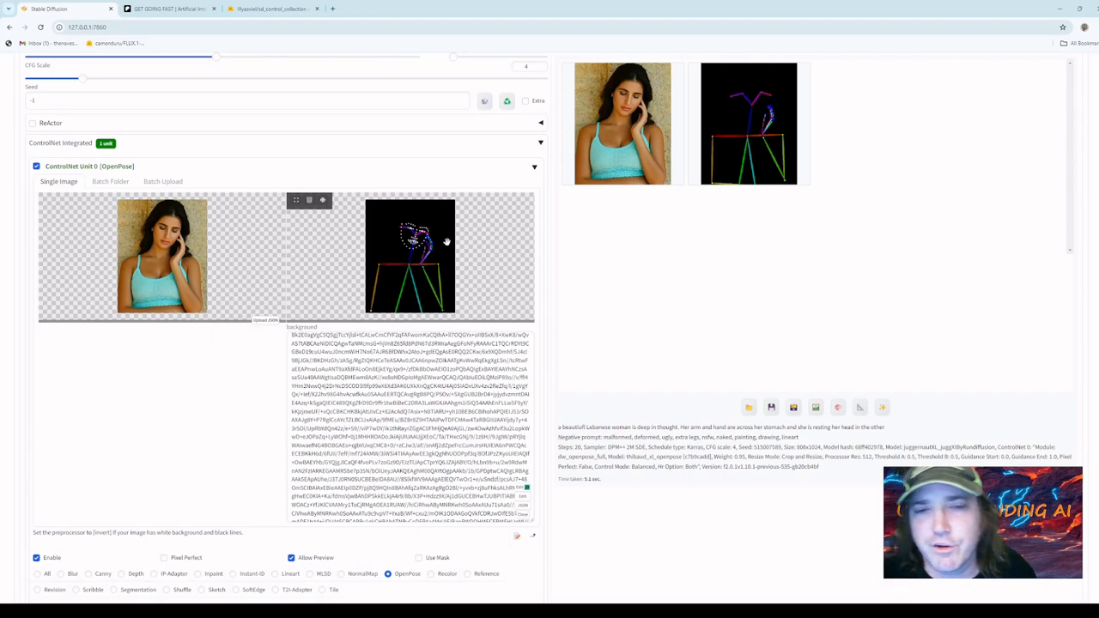
scroll(611, 282, "up", 4)
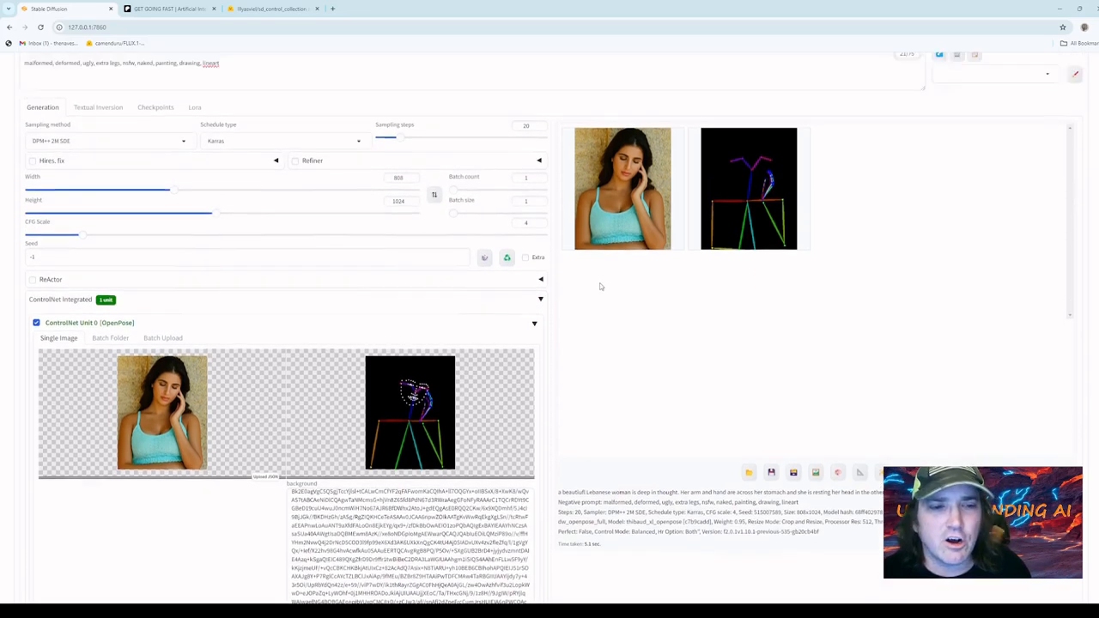
Review the OpenPose preprocessor choices against the portrait and set Unit 0's preprocessor to openpose_face
scroll(515, 285, "down", 4)
scroll(155, 343, "down", 3)
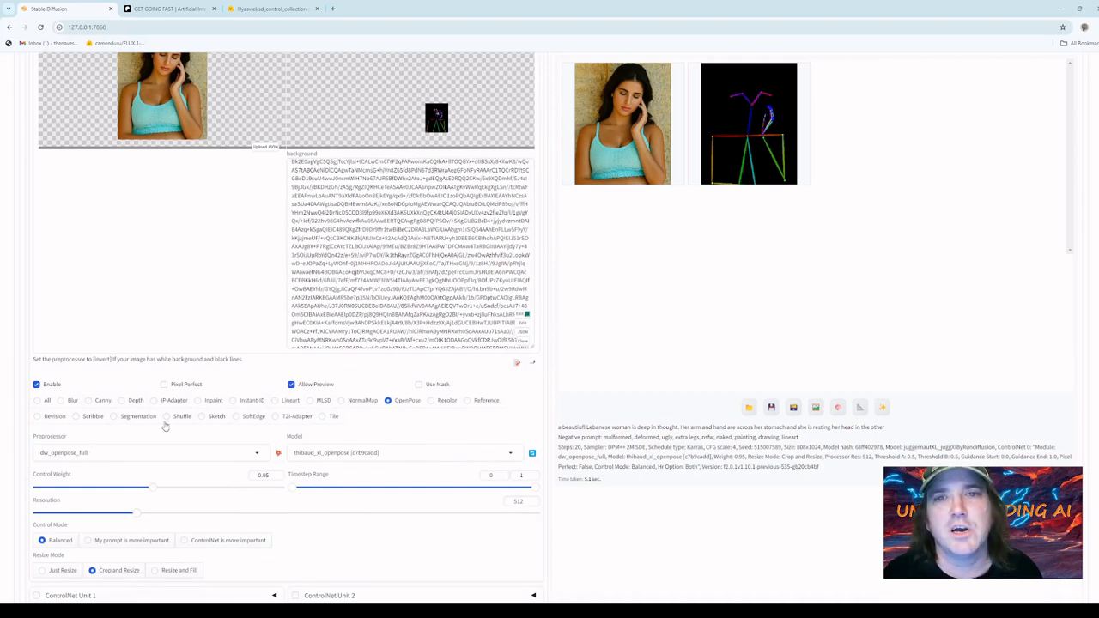
scroll(143, 453, "up", 1)
left_click(90, 488)
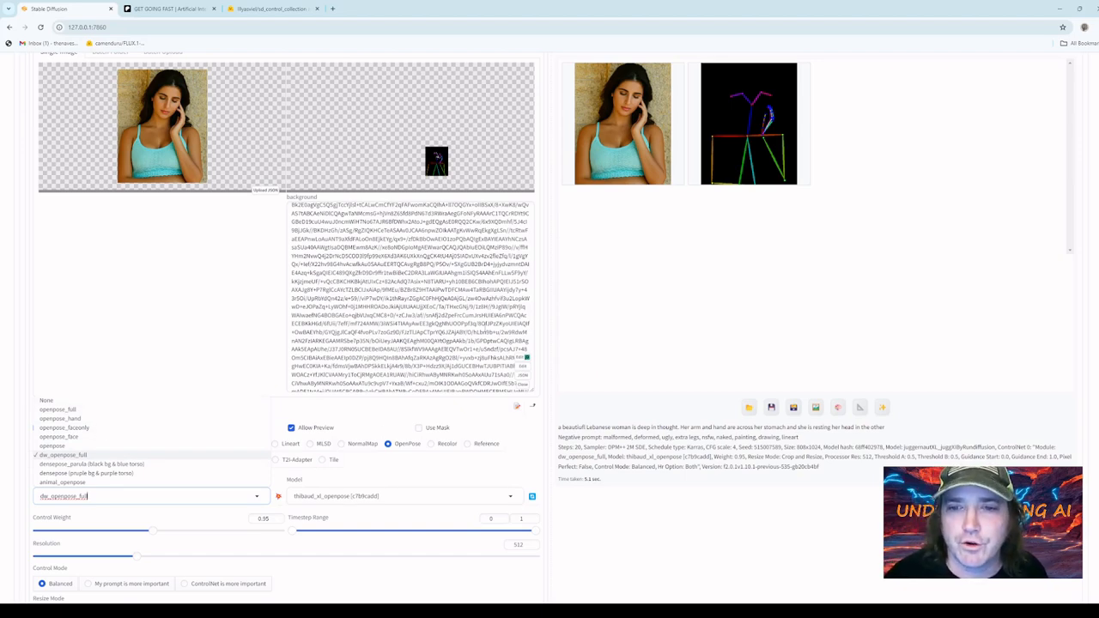
scroll(615, 300, "up", 5)
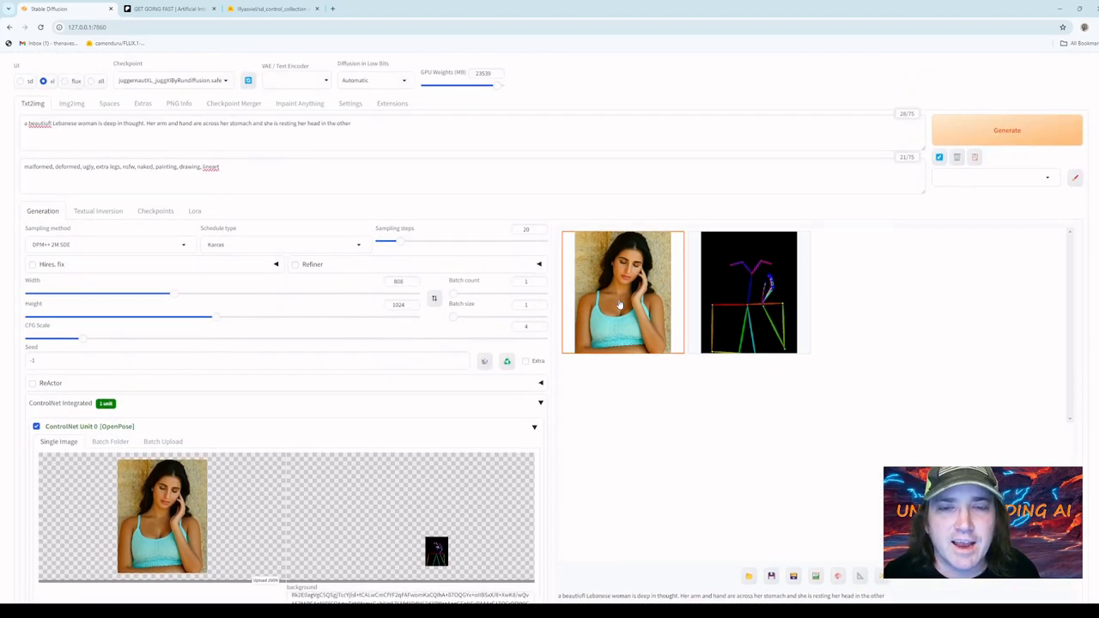
scroll(620, 305, "down", 1)
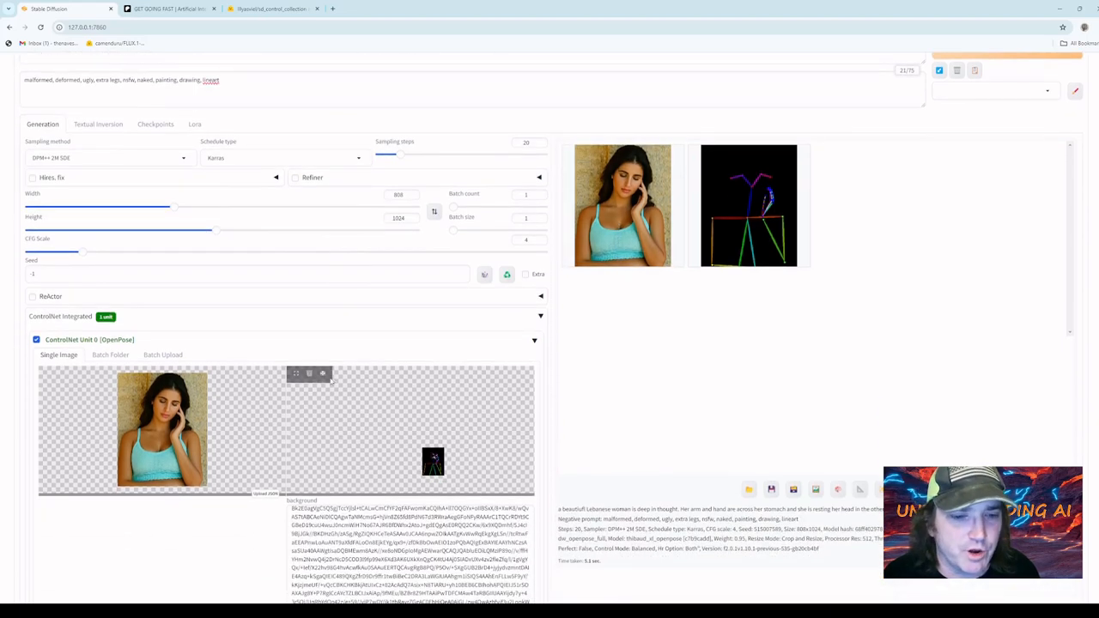
scroll(215, 528, "down", 4)
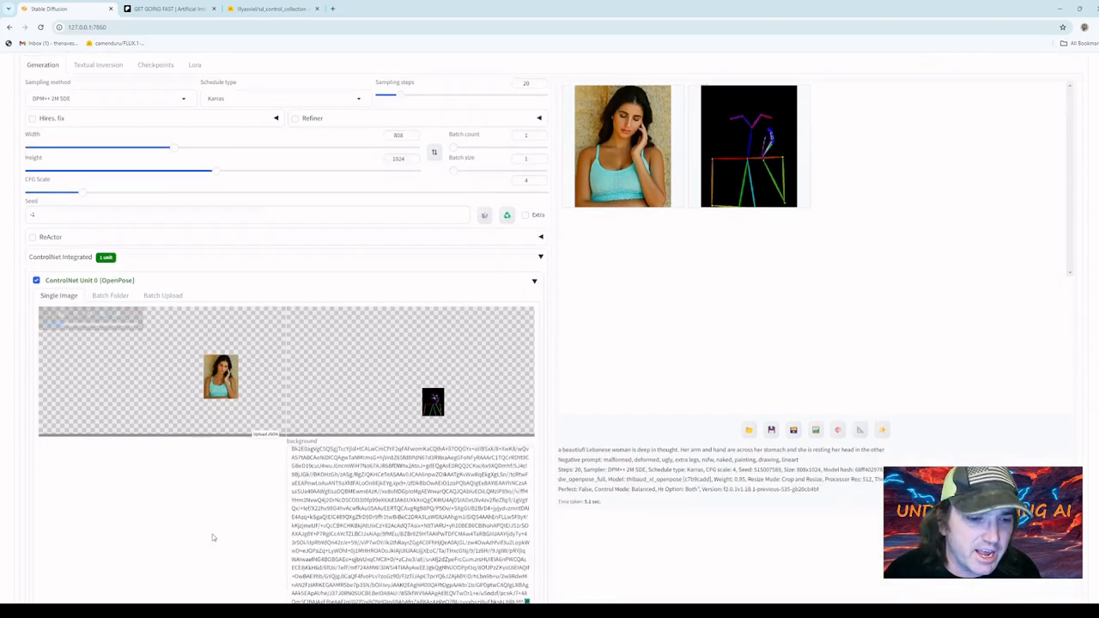
scroll(224, 483, "up", 2)
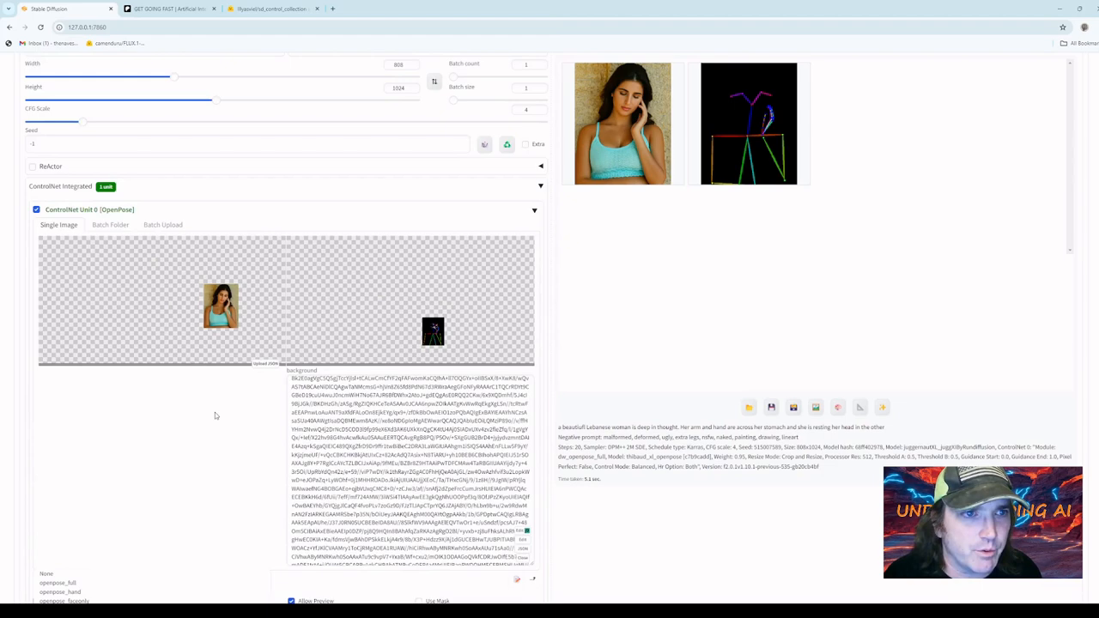
scroll(215, 415, "up", 2)
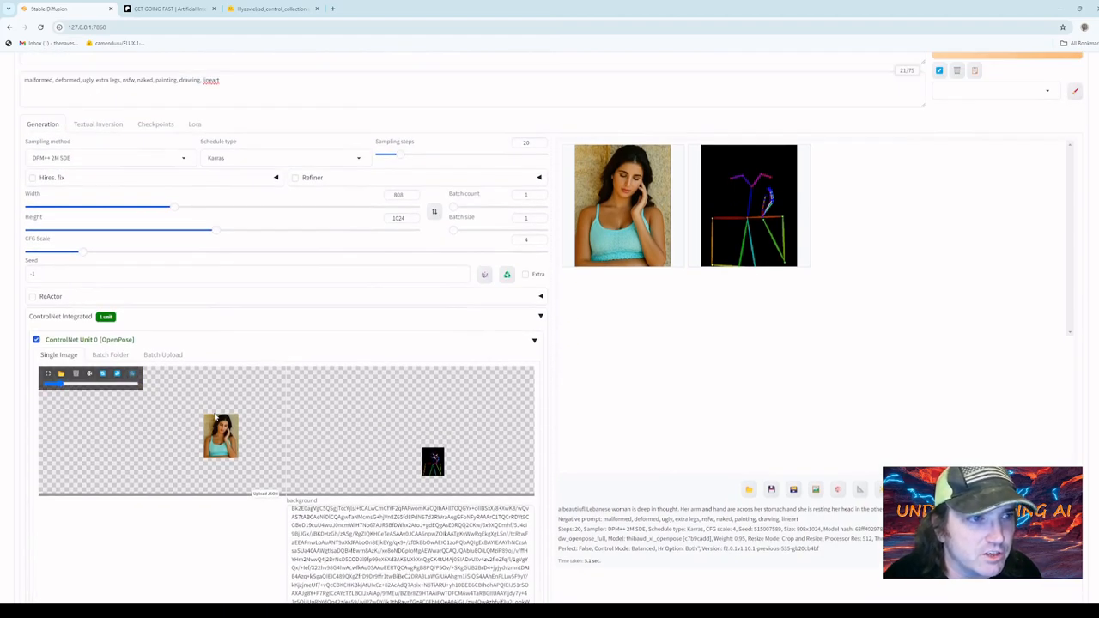
scroll(206, 481, "down", 5)
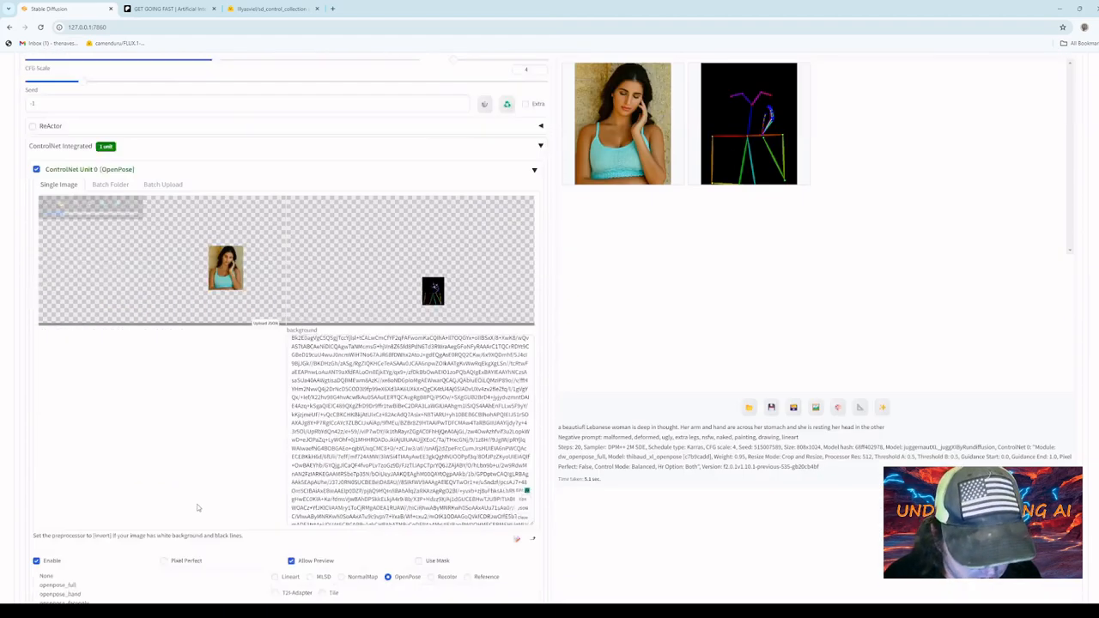
scroll(201, 498, "down", 1)
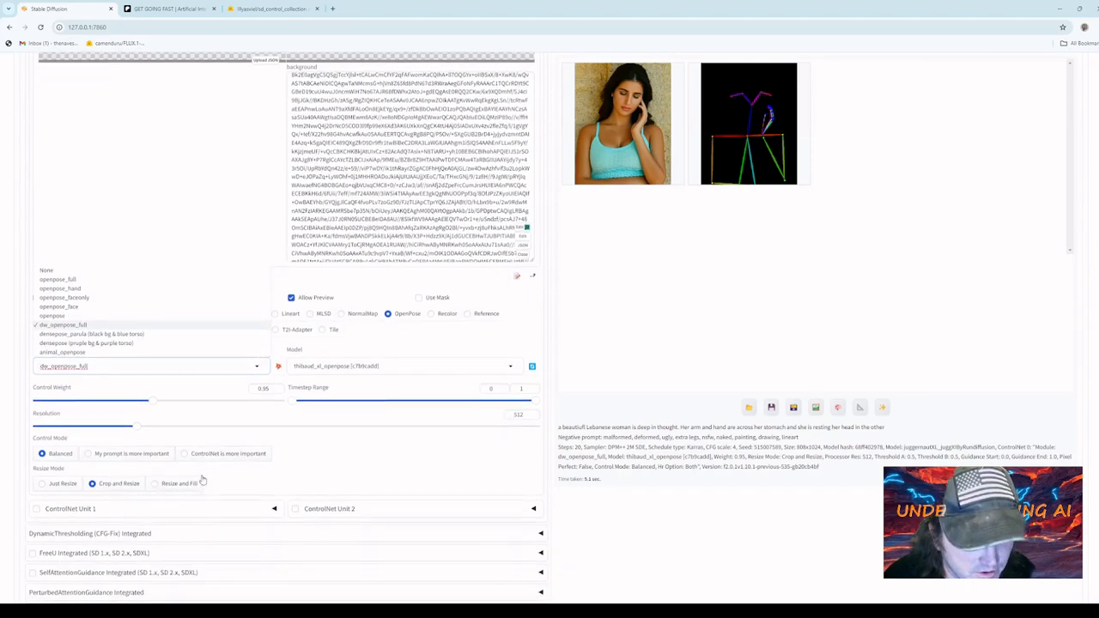
scroll(237, 320, "up", 2)
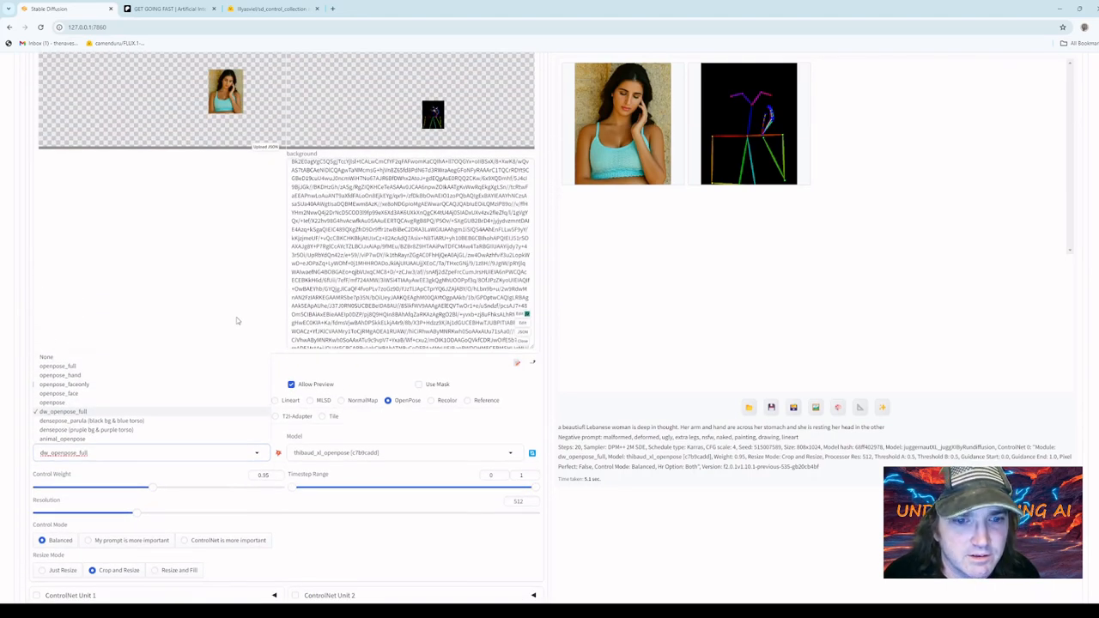
scroll(238, 325, "up", 1)
left_click(223, 437)
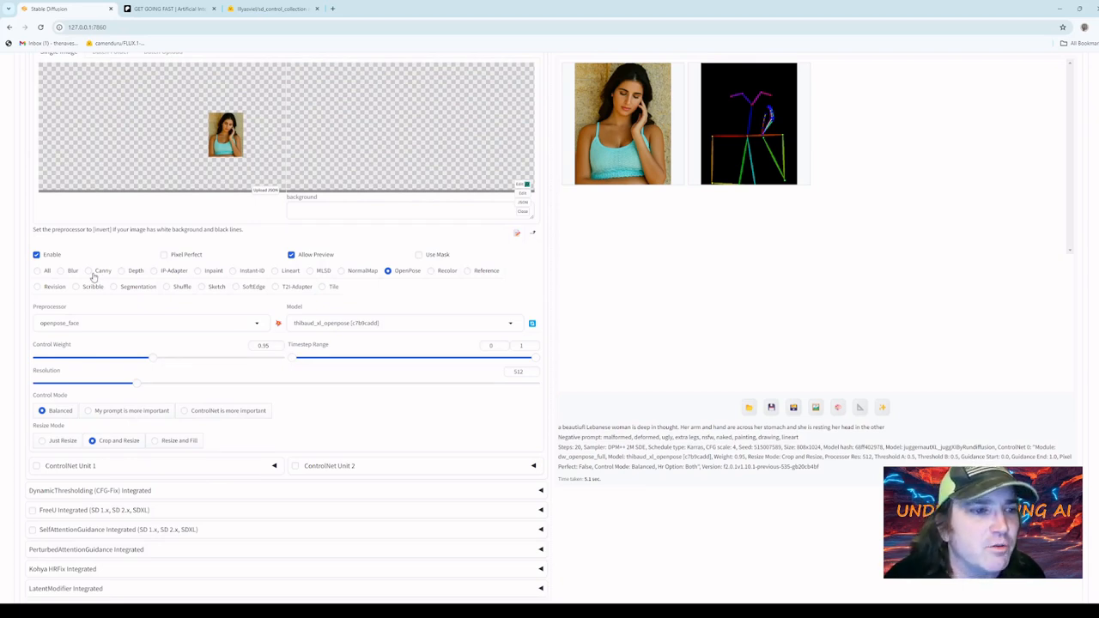
Switch Unit 0's control type to Canny and run the canny preprocessor to preview the portrait's edge map
left_click(88, 270)
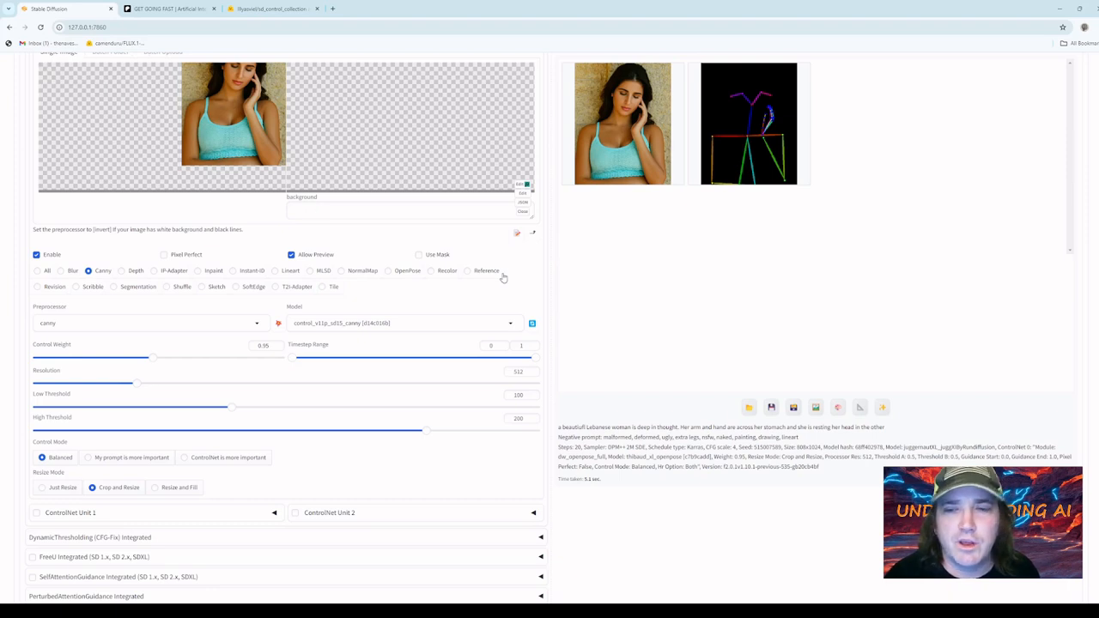
scroll(674, 314, "up", 3)
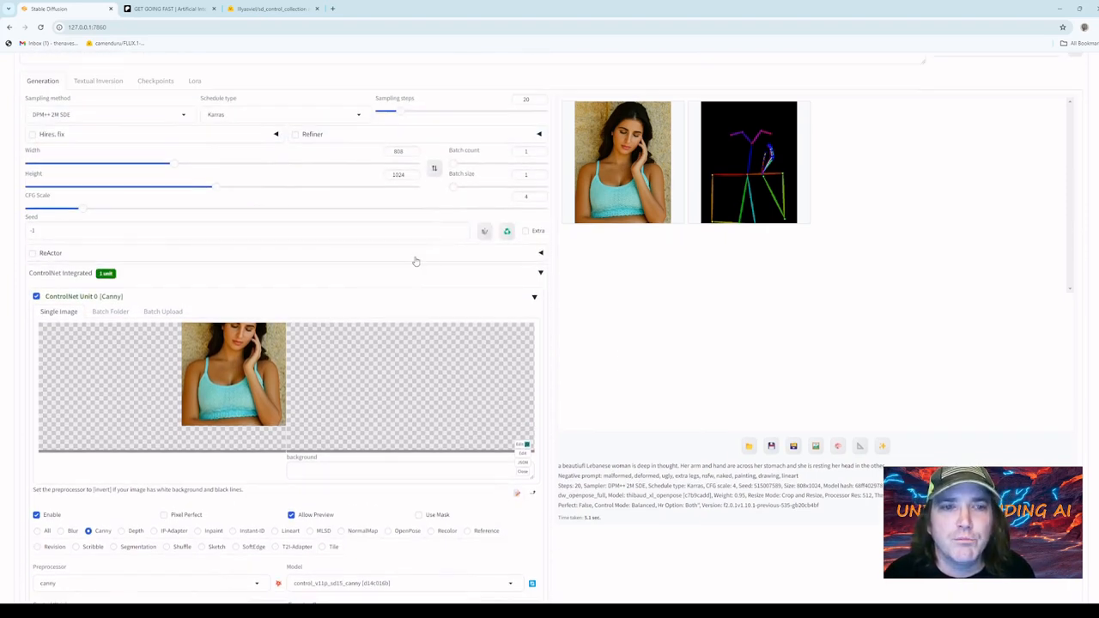
scroll(451, 269, "down", 1)
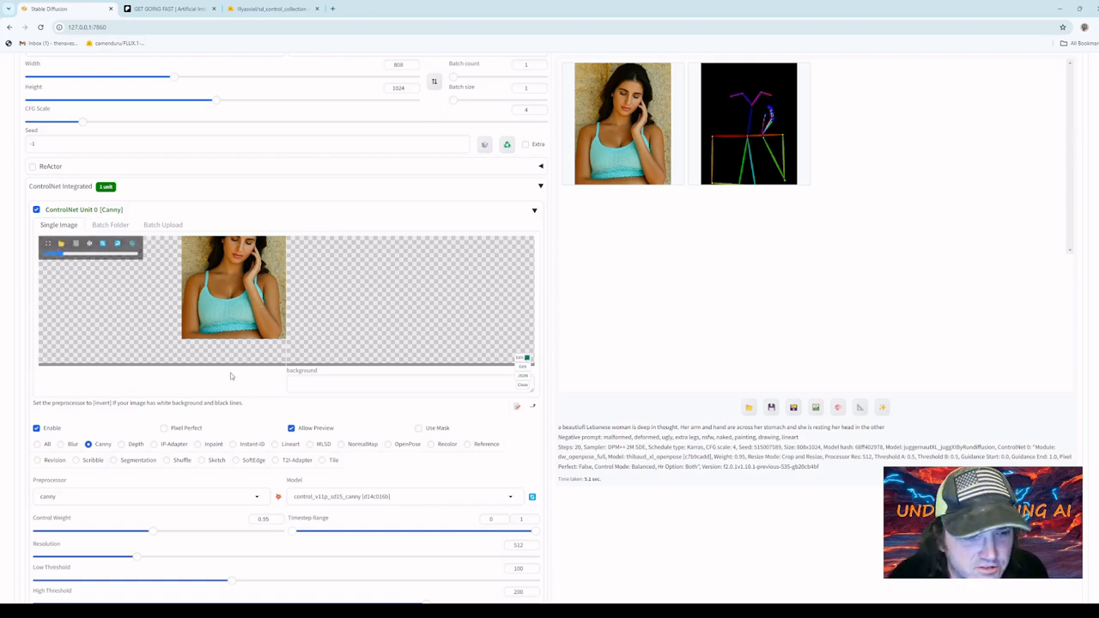
left_click(122, 445)
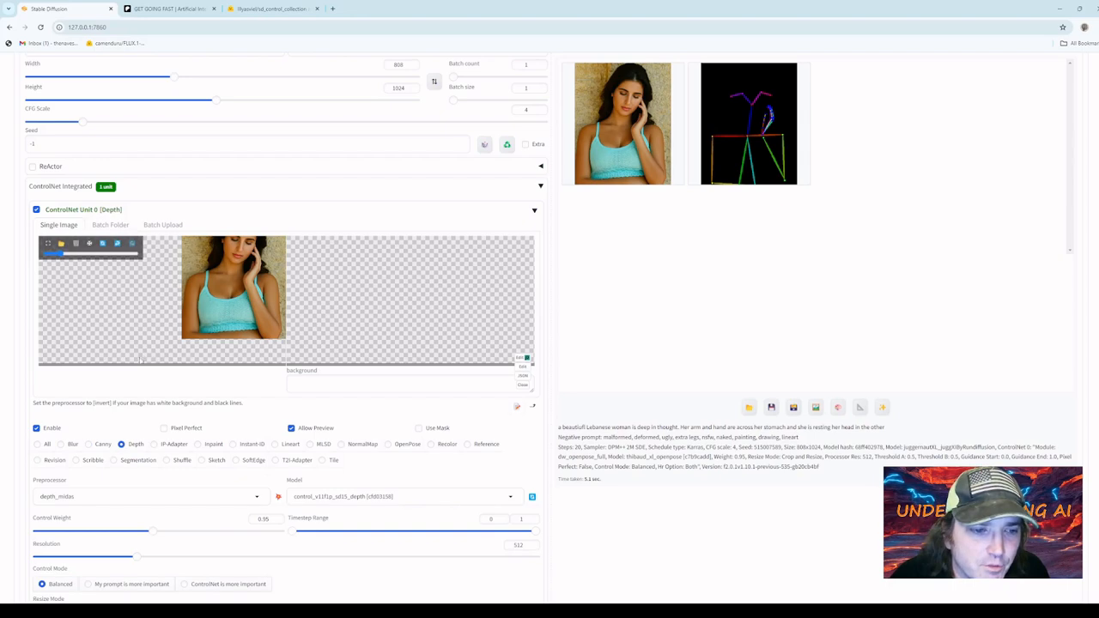
left_click(89, 443)
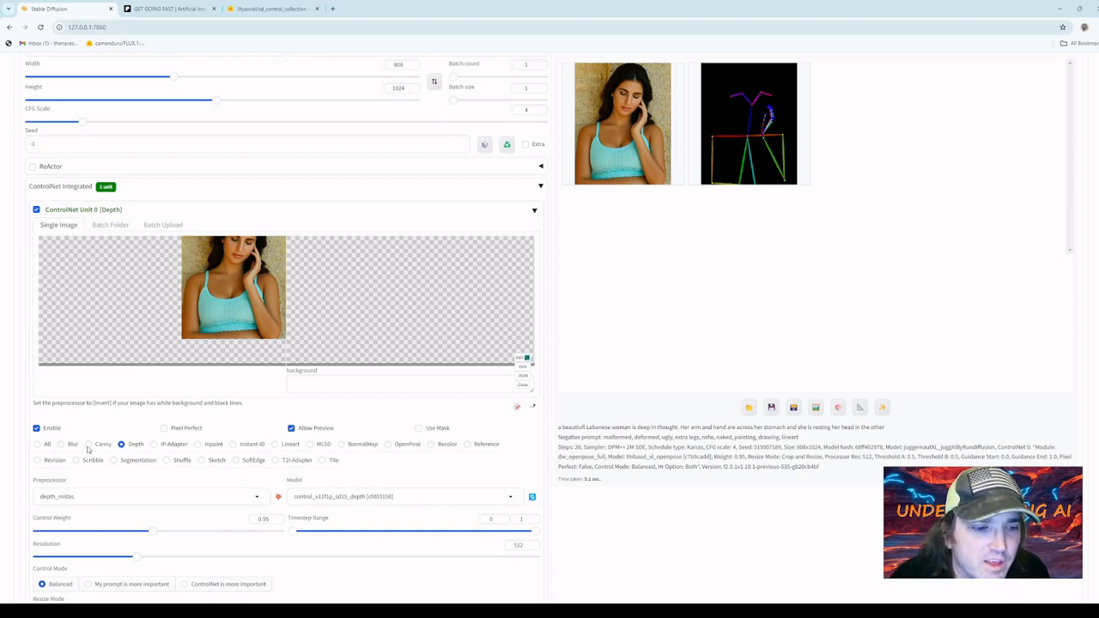
left_click(279, 496)
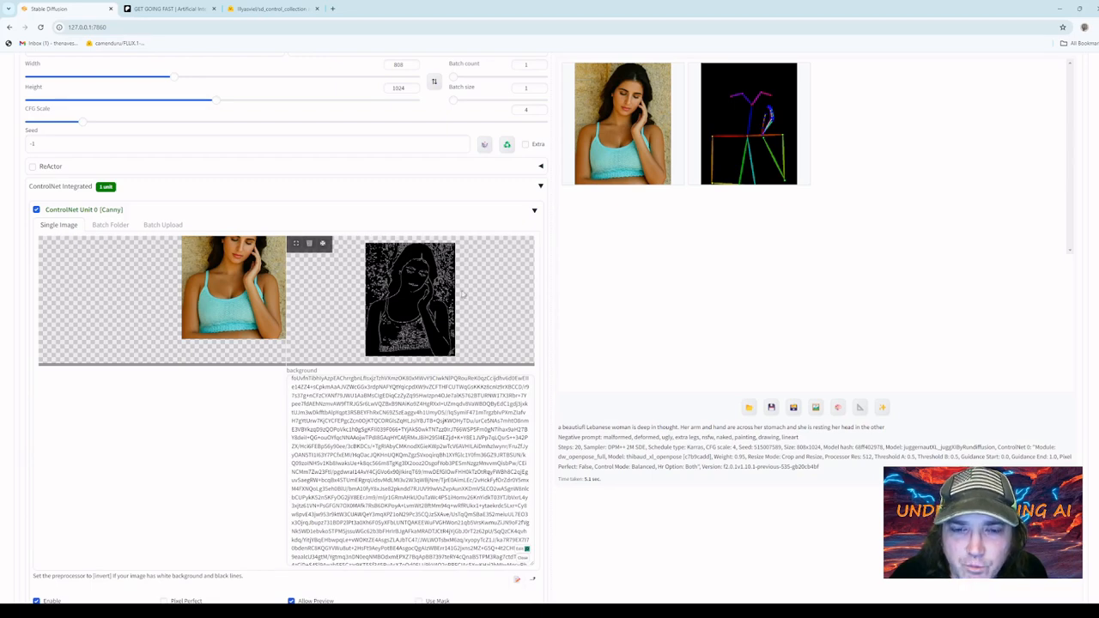
scroll(462, 376, "down", 2)
scroll(176, 412, "down", 2)
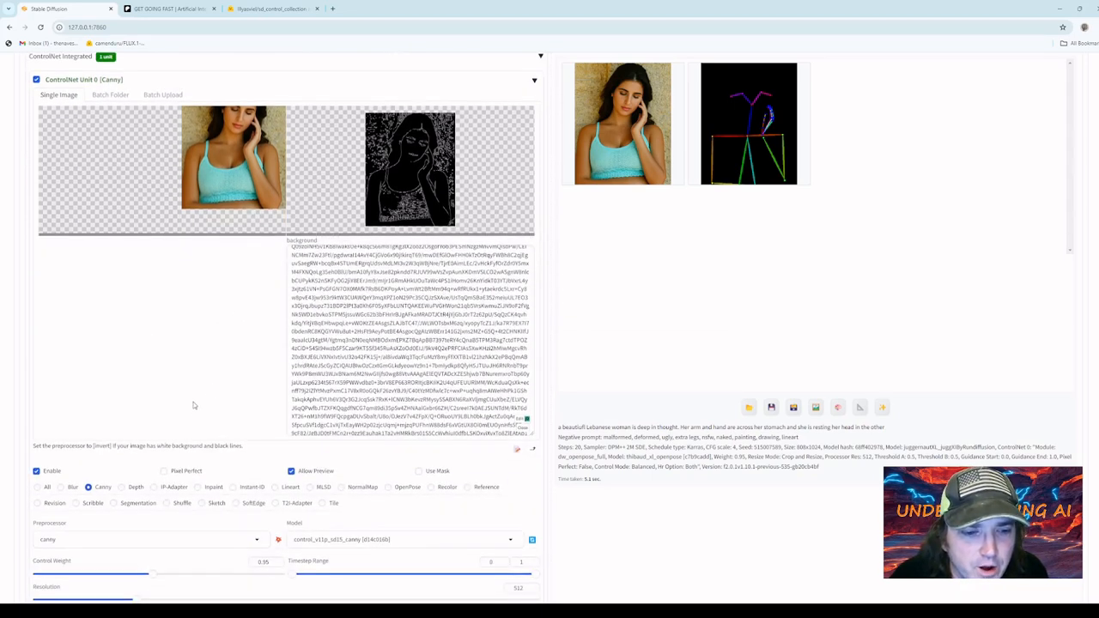
Switch Unit 0's control type to Depth and run the depth_midas preprocessor to preview the portrait's depth map
left_click(389, 488)
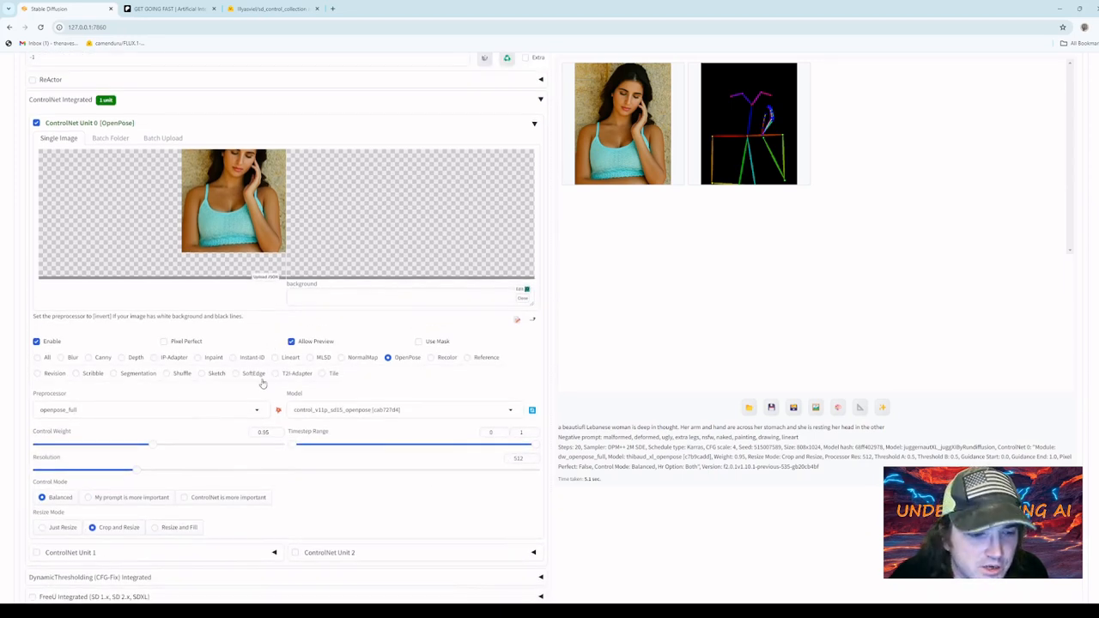
scroll(247, 441, "down", 1)
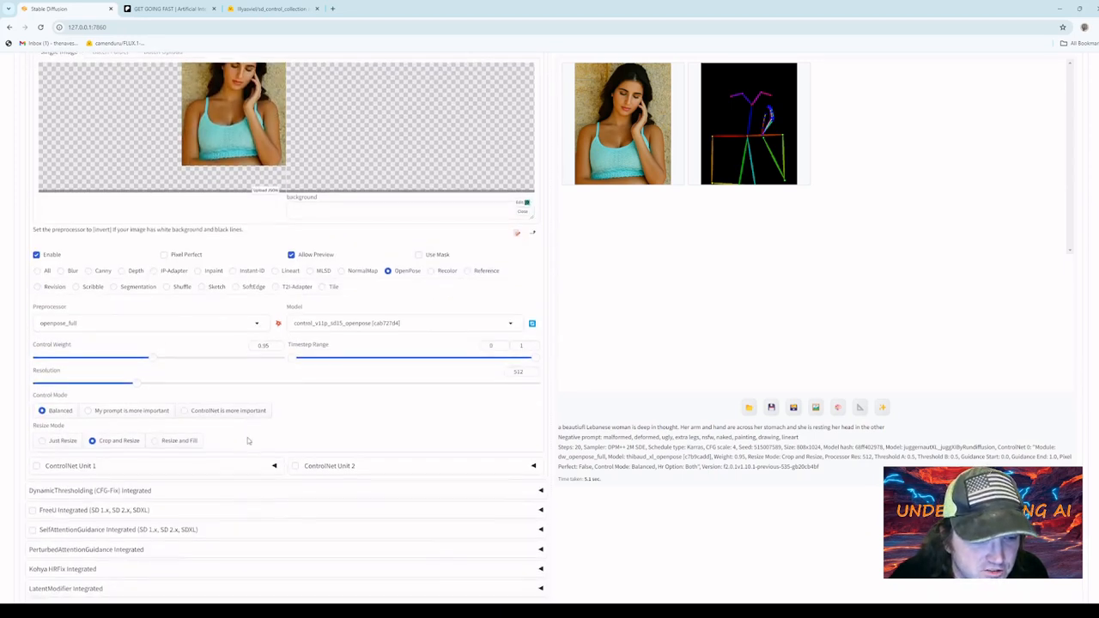
left_click(122, 271)
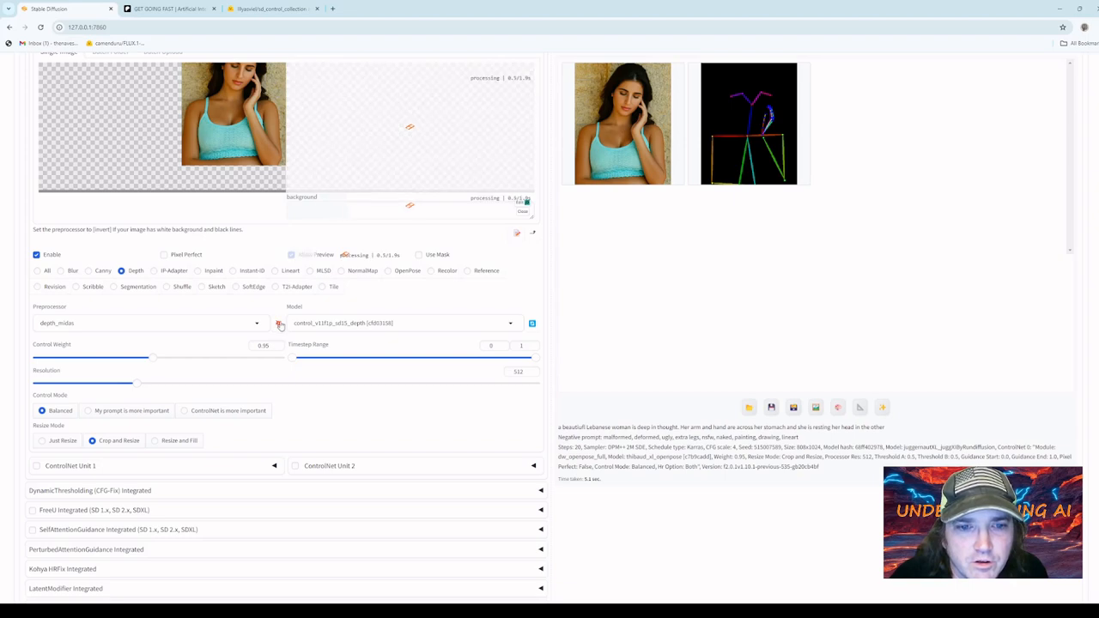
scroll(593, 262, "up", 2)
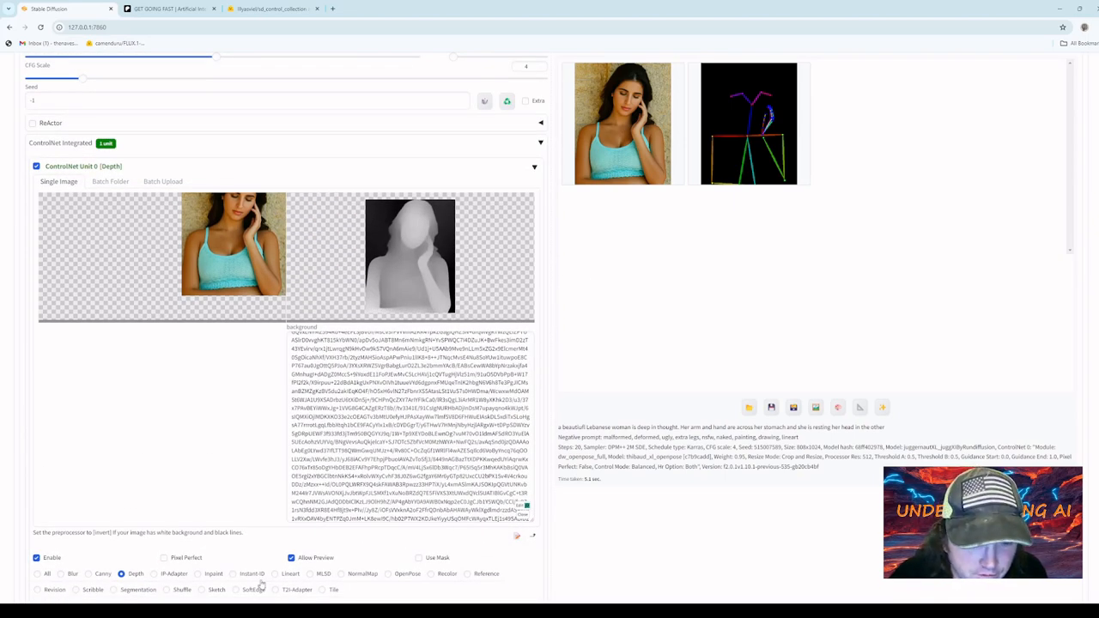
Return Unit 0 to the Canny control type and rerun its preprocessor to replace the depth preview with edges
scroll(257, 575, "down", 2)
left_click(88, 487)
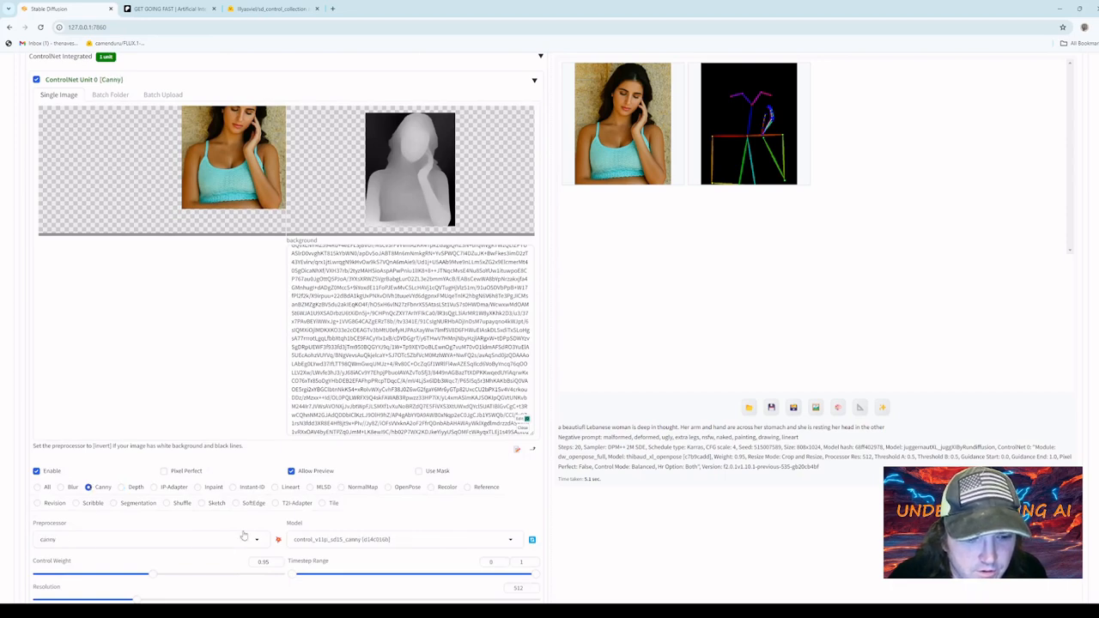
left_click(278, 367)
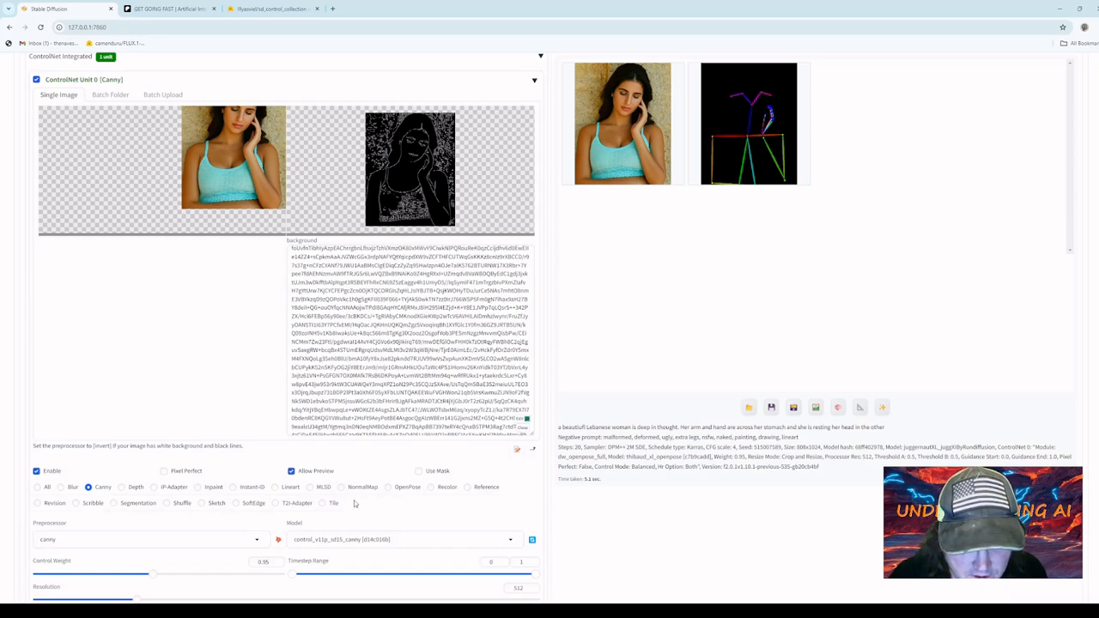
Switch Unit 0's control type to OpenPose and run the openpose_full preprocessor to preview the portrait's skeleton
left_click(388, 487)
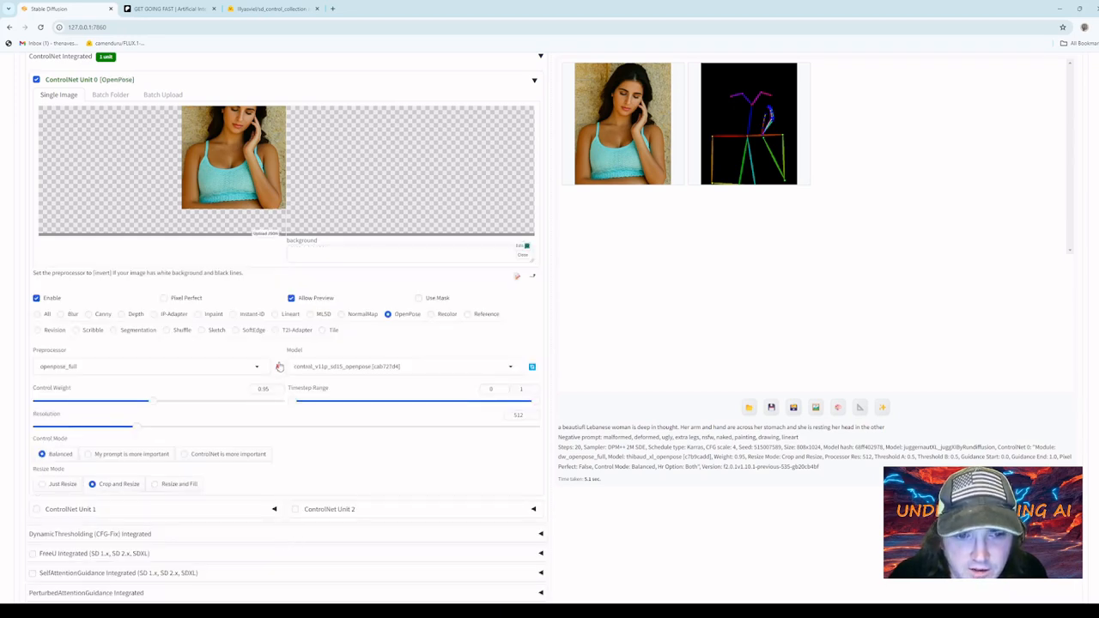
left_click(279, 366)
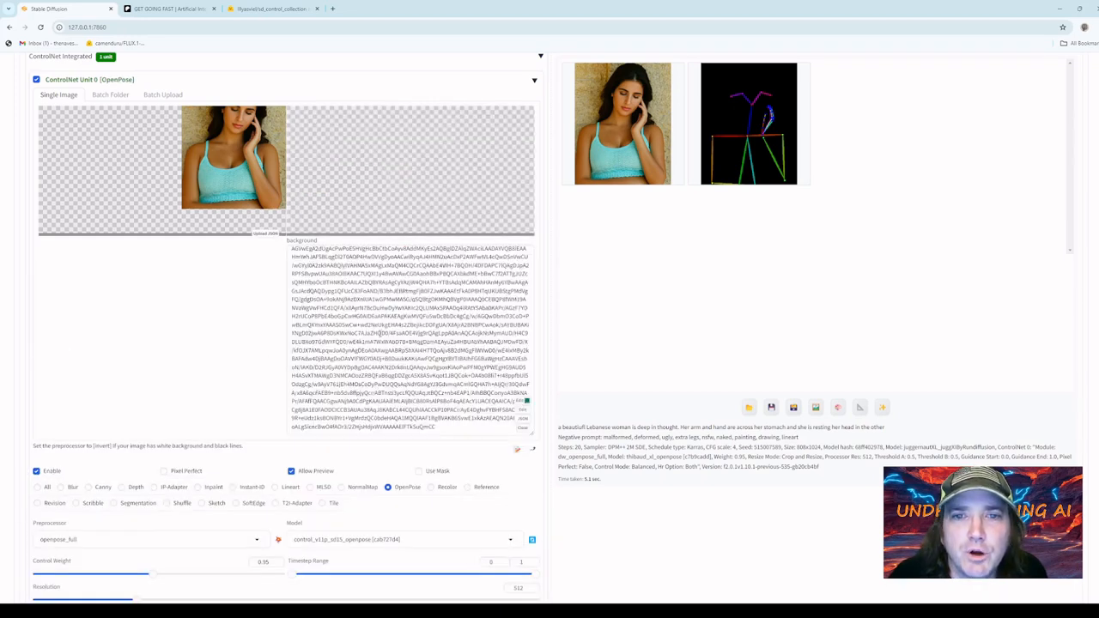
scroll(247, 322, "up", 2)
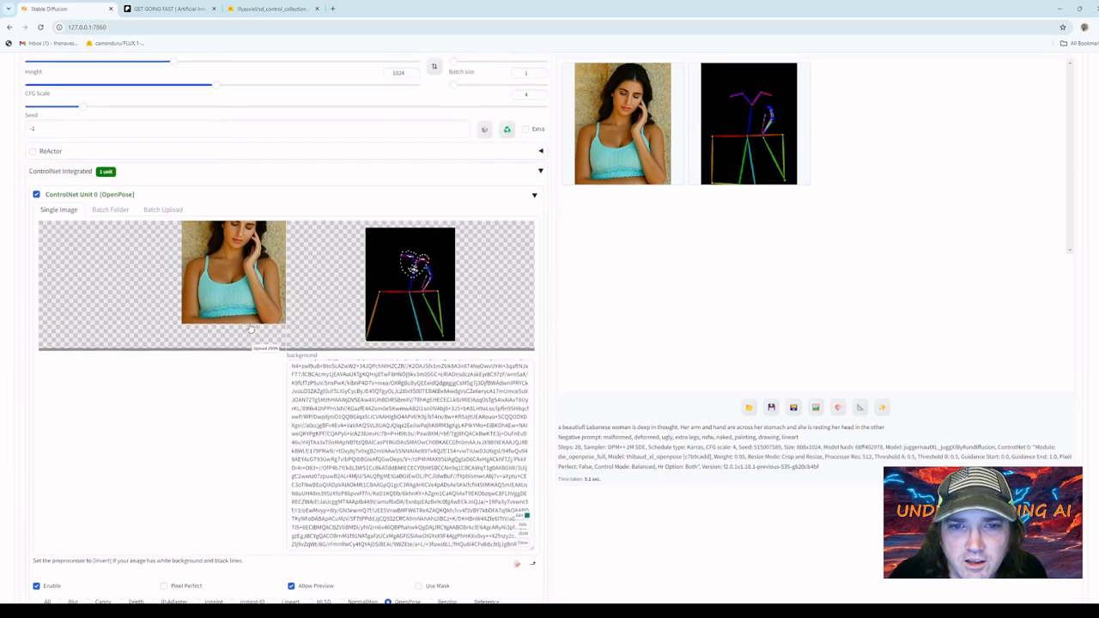
Replace the portrait in Unit 0's input image with the OpenPose skeleton from the generation results gallery
scroll(251, 329, "up", 3)
scroll(266, 323, "down", 3)
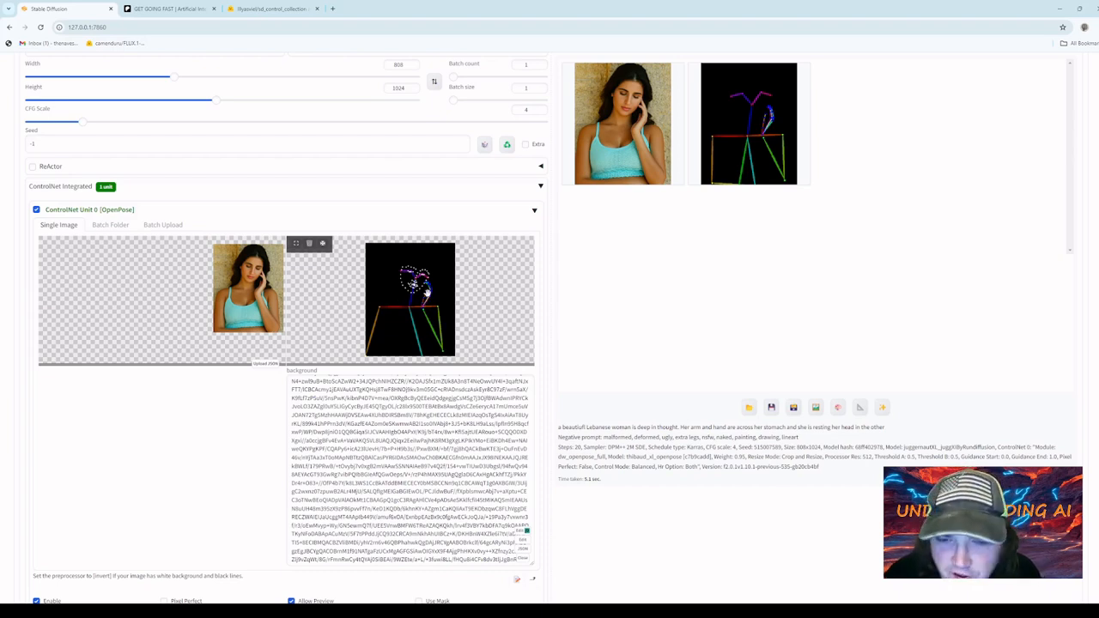
left_click_drag(746, 113, 200, 293)
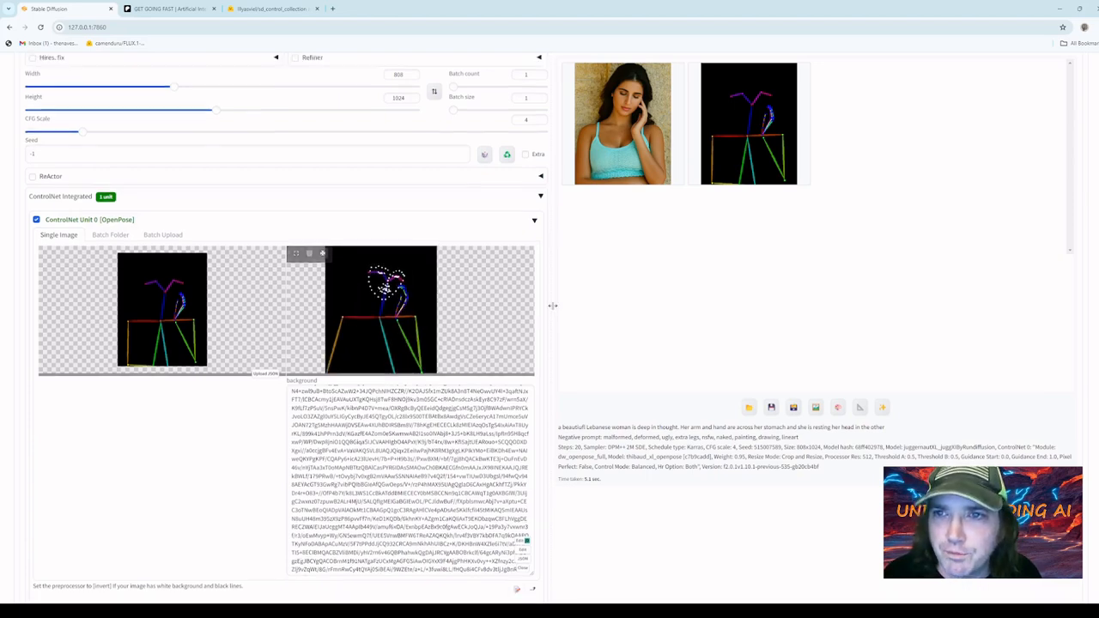
Switch to the Hugging Face sd_control_collection page and look over its list of downloadable ControlNet model files
scroll(408, 307, "up", 3)
left_click(260, 8)
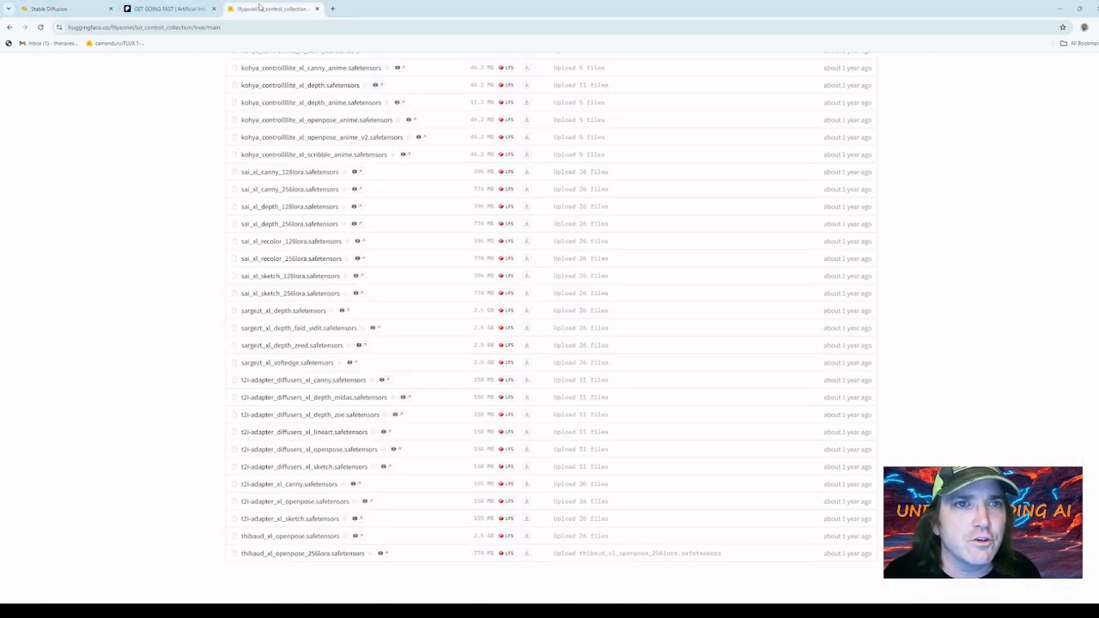
scroll(188, 128, "up", 5)
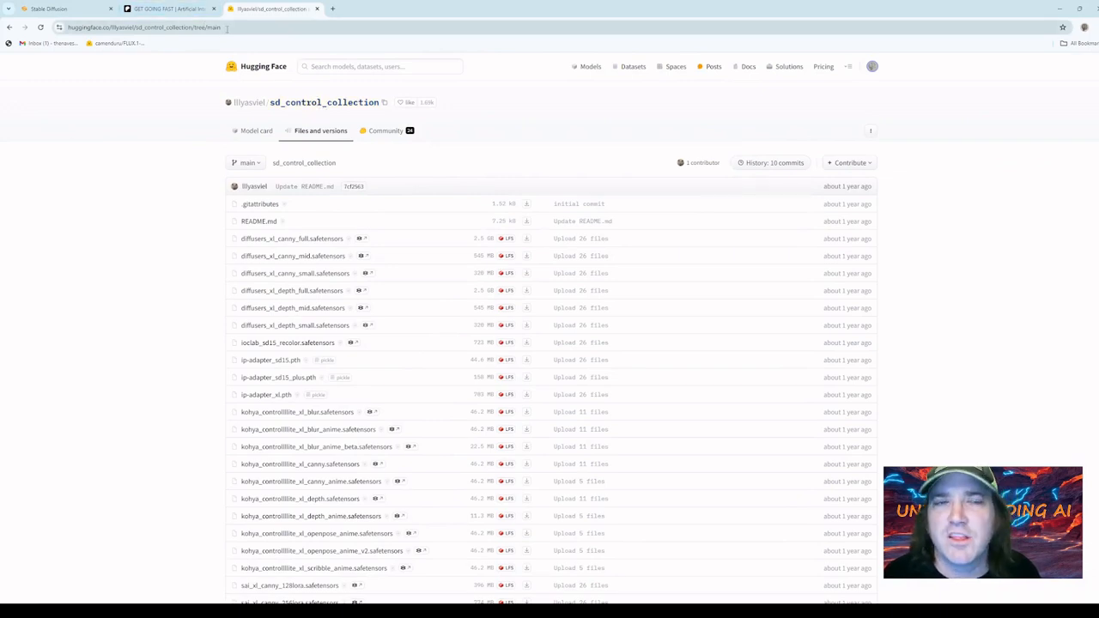
Switch to the Patreon shop and browse the pose packs and the ControlNet Models for Forge one-click product
left_click(204, 9)
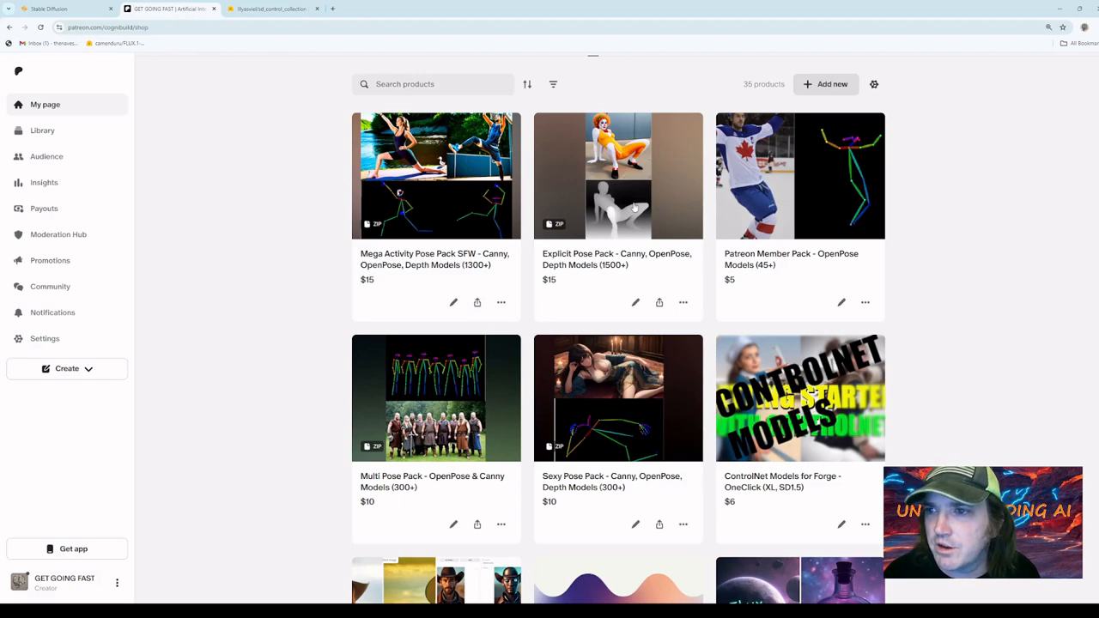
scroll(776, 308, "down", 1)
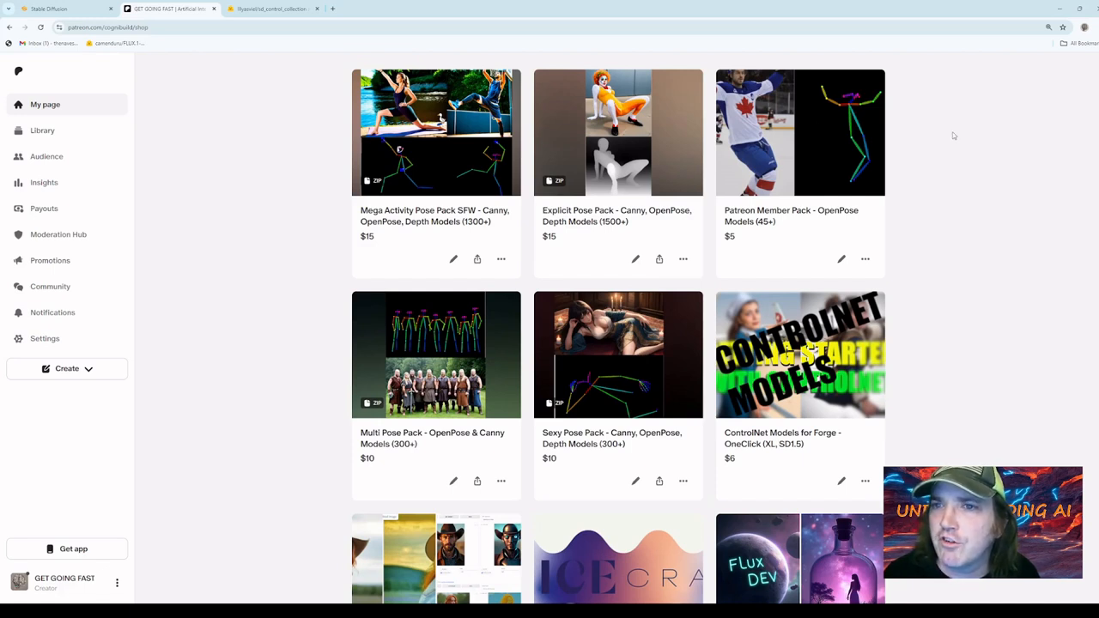
scroll(930, 140, "down", 2)
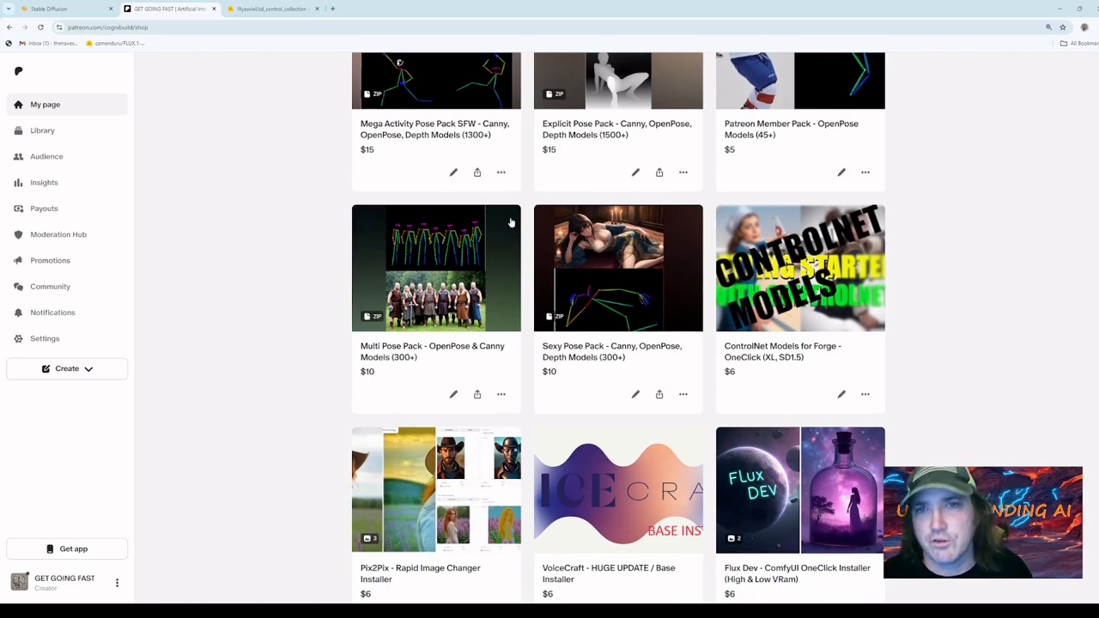
scroll(511, 223, "up", 5)
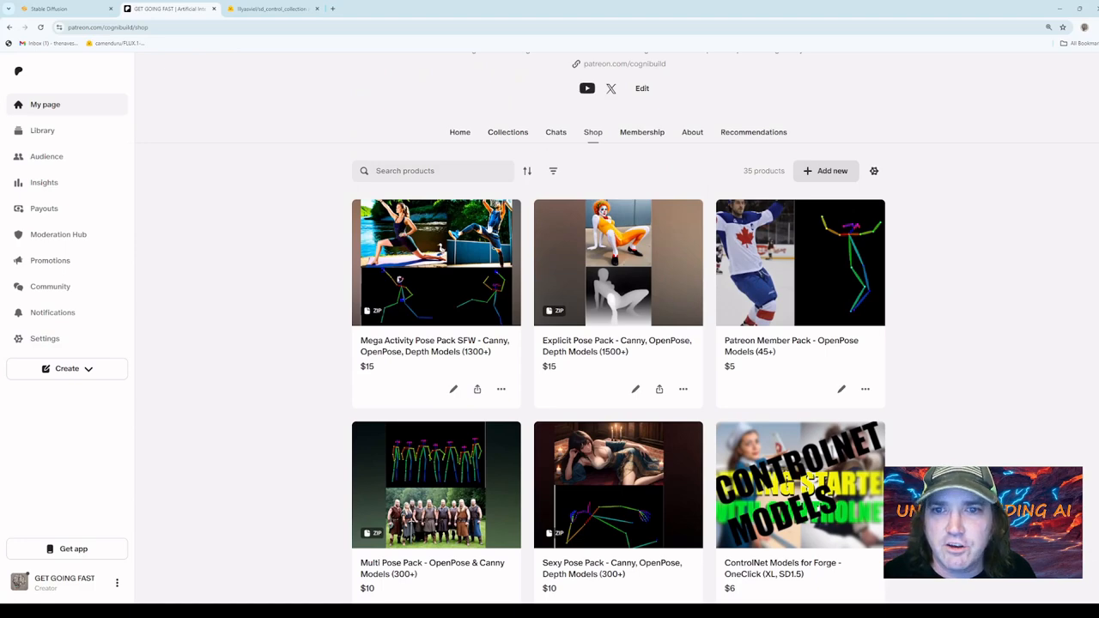
scroll(457, 243, "down", 4)
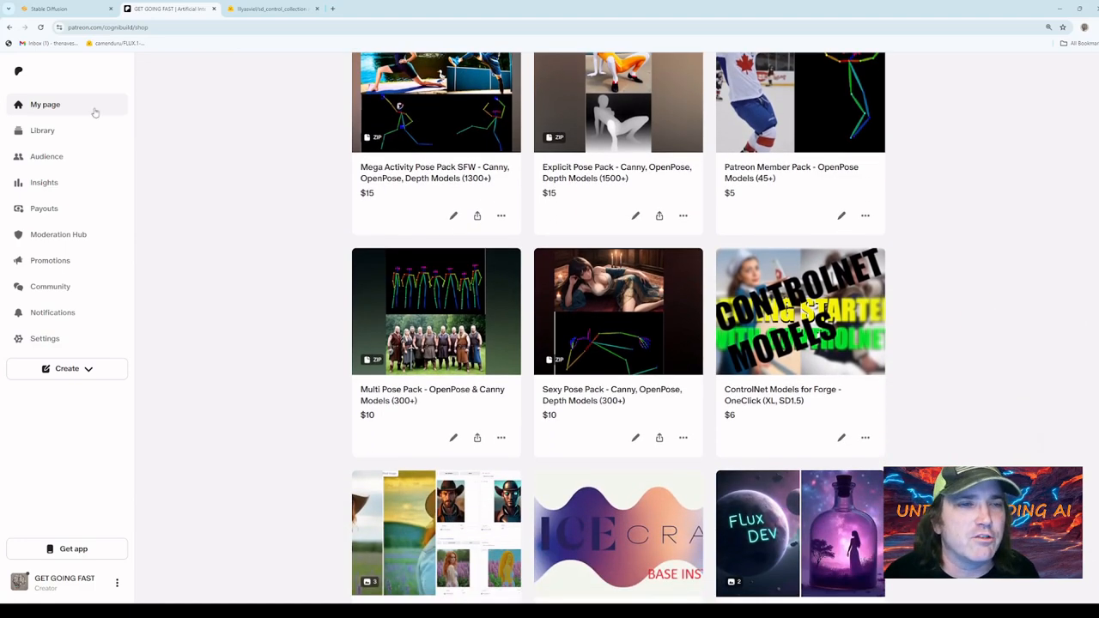